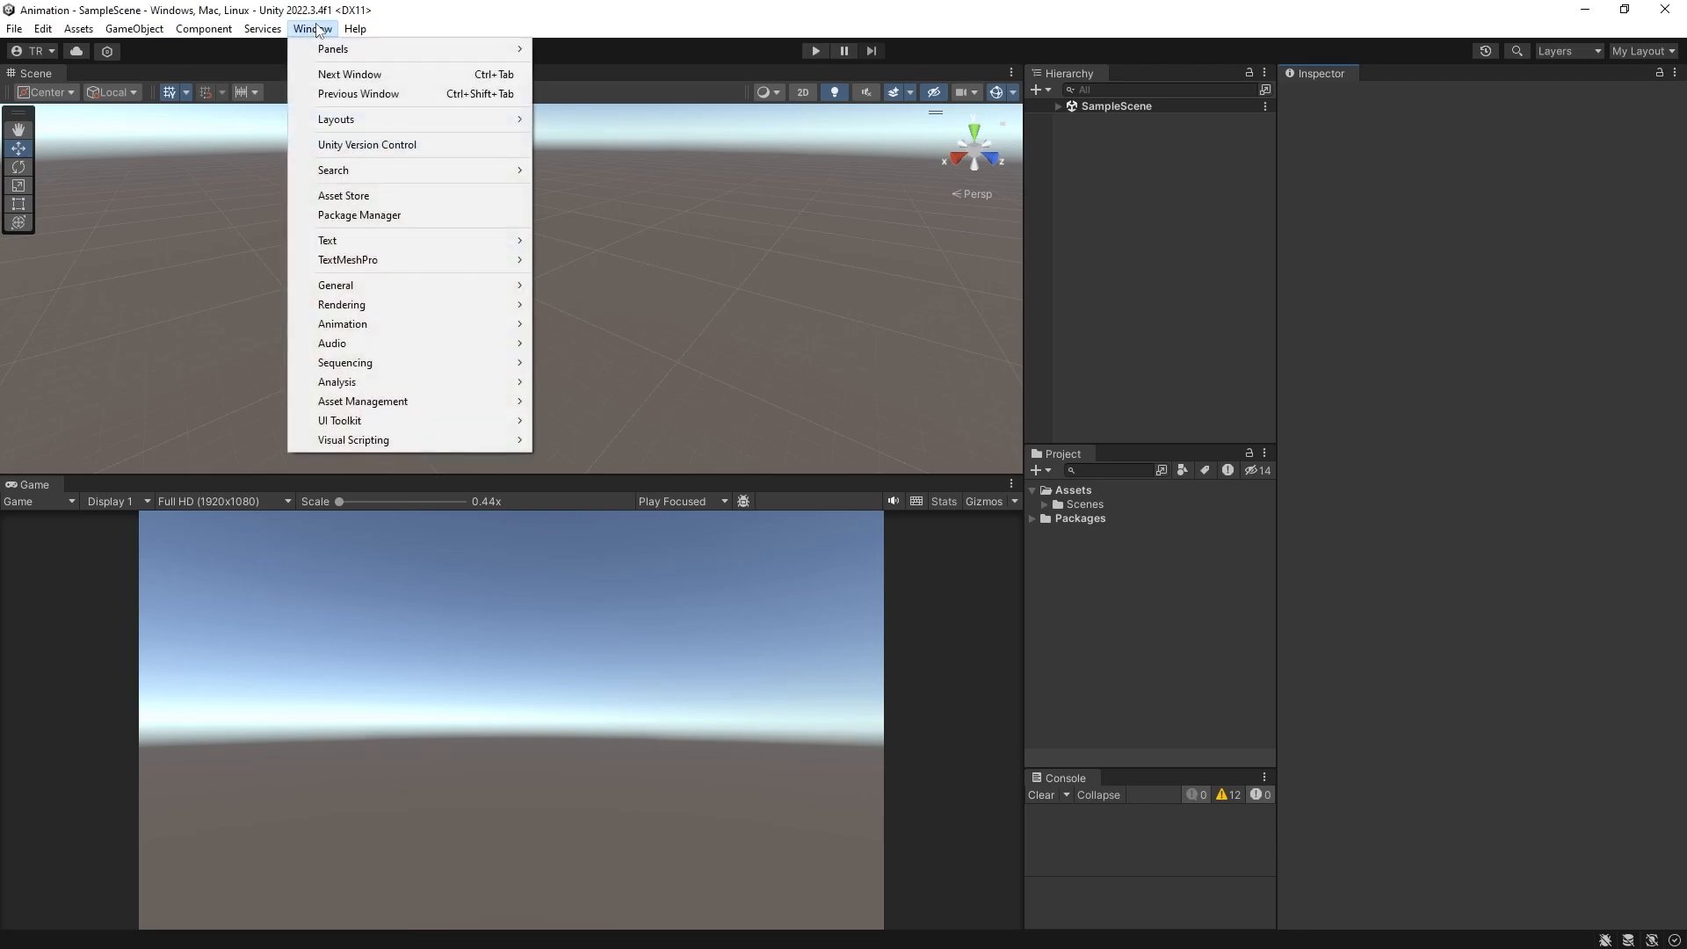
# Step: Open the Animator window beside the Scene view
pyautogui.moveTo(355, 335)
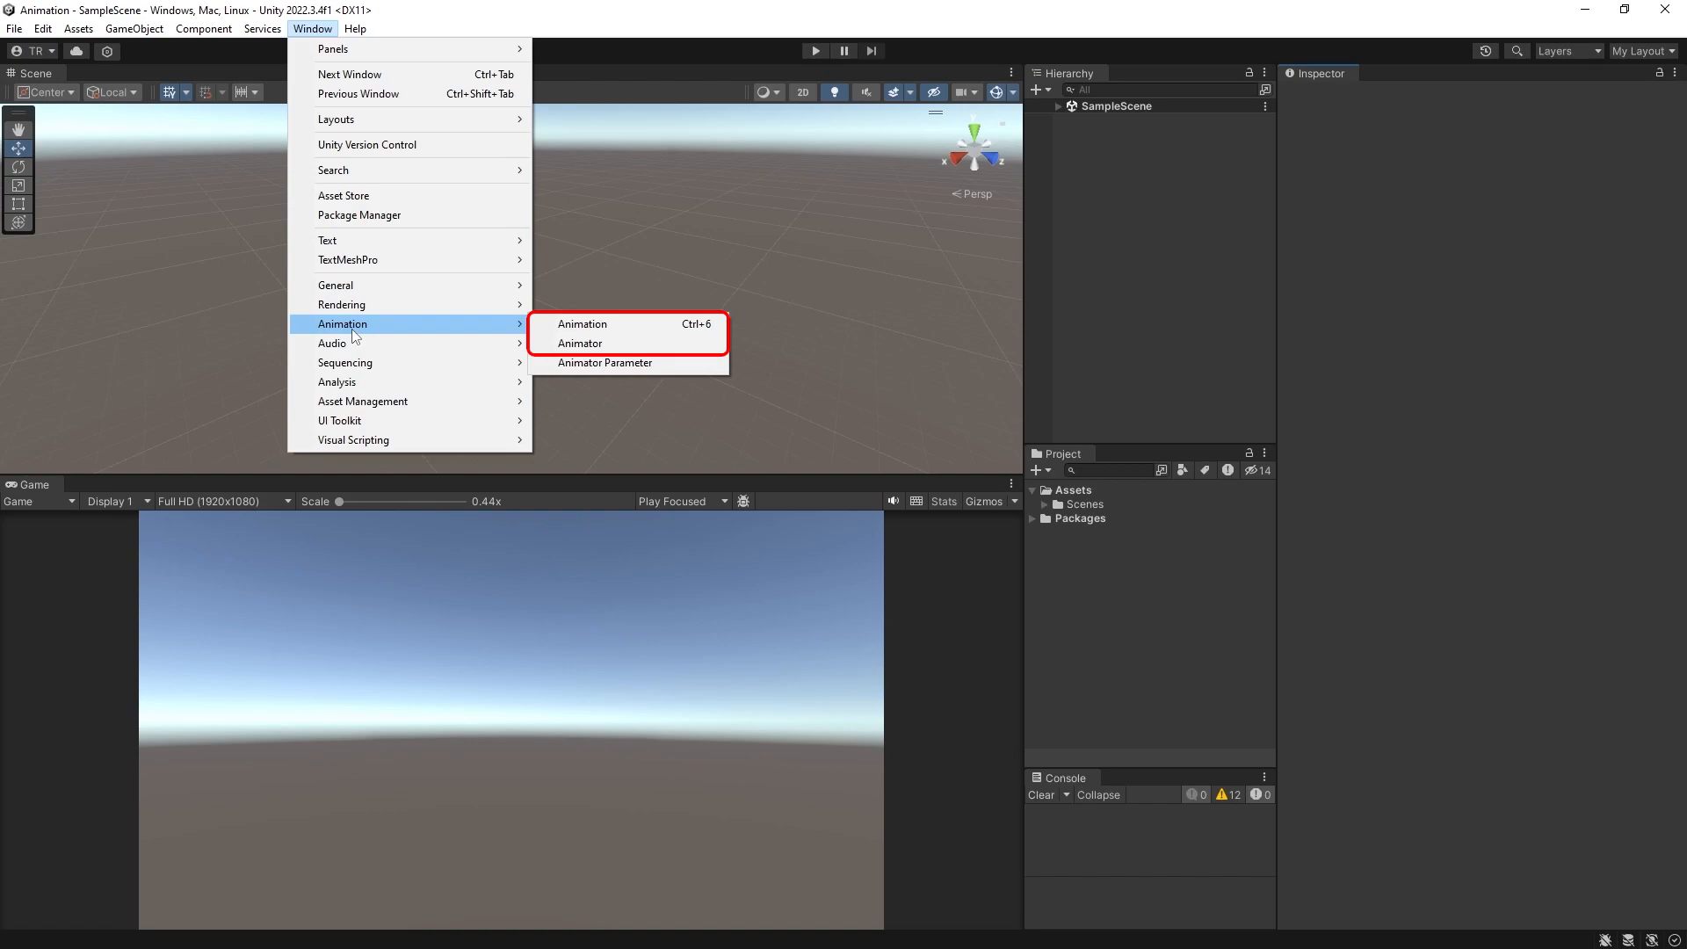
pyautogui.click(587, 344)
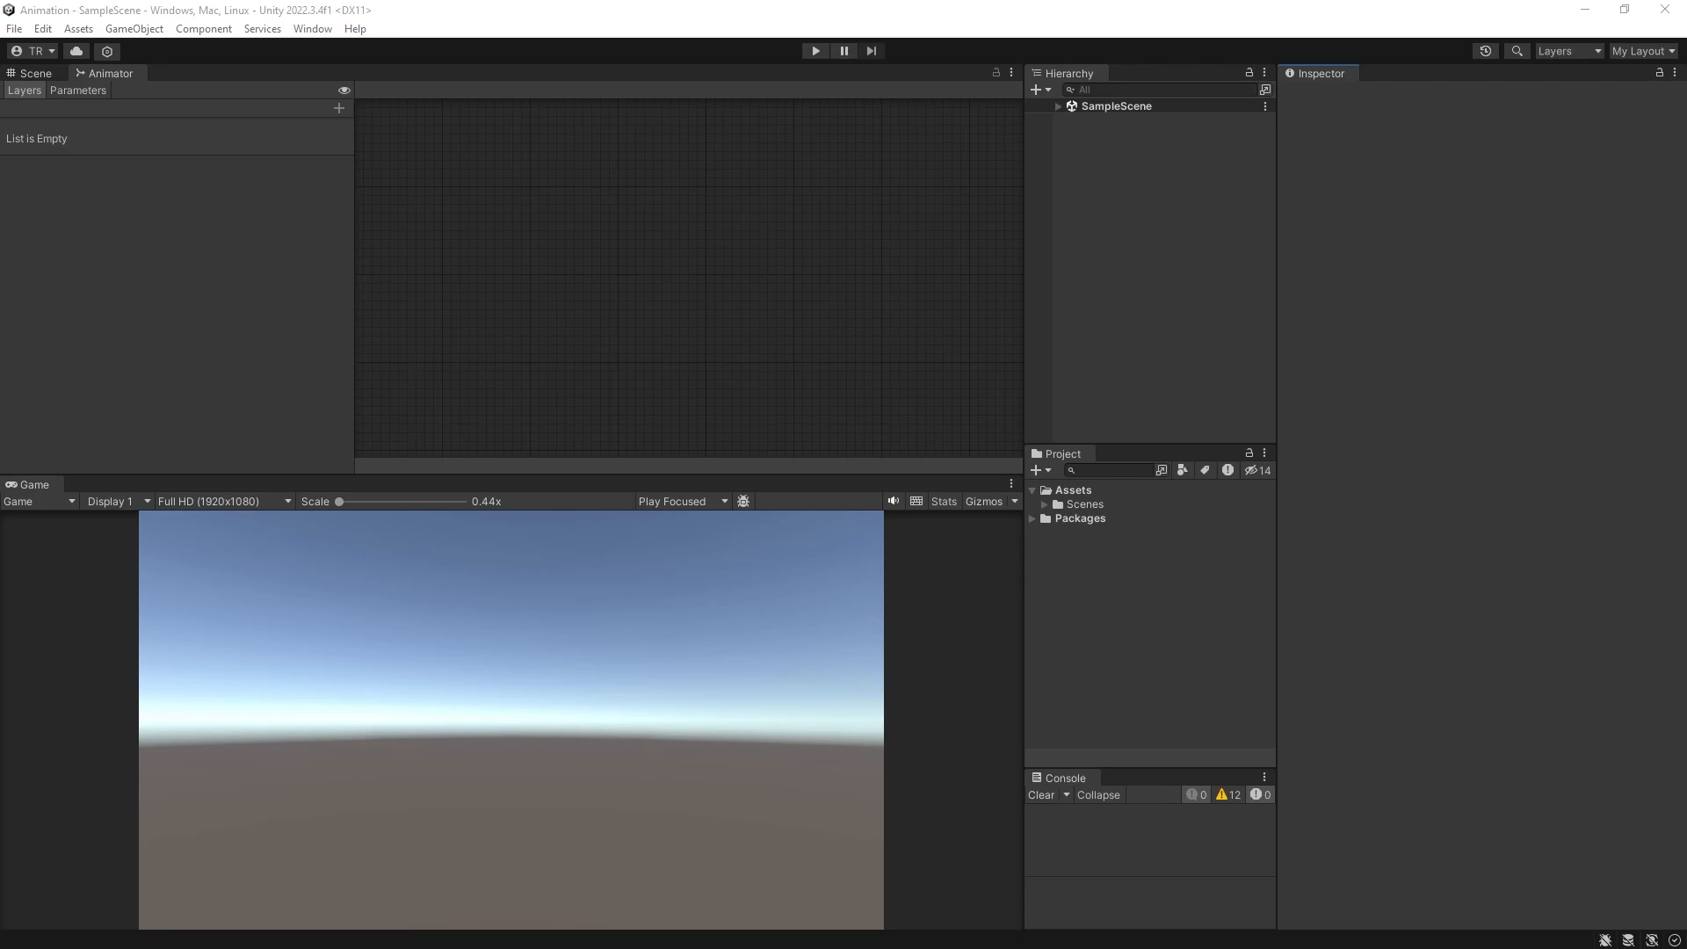
# Step: Open the Animation window, move it over the editor, and close it
pyautogui.click(312, 28)
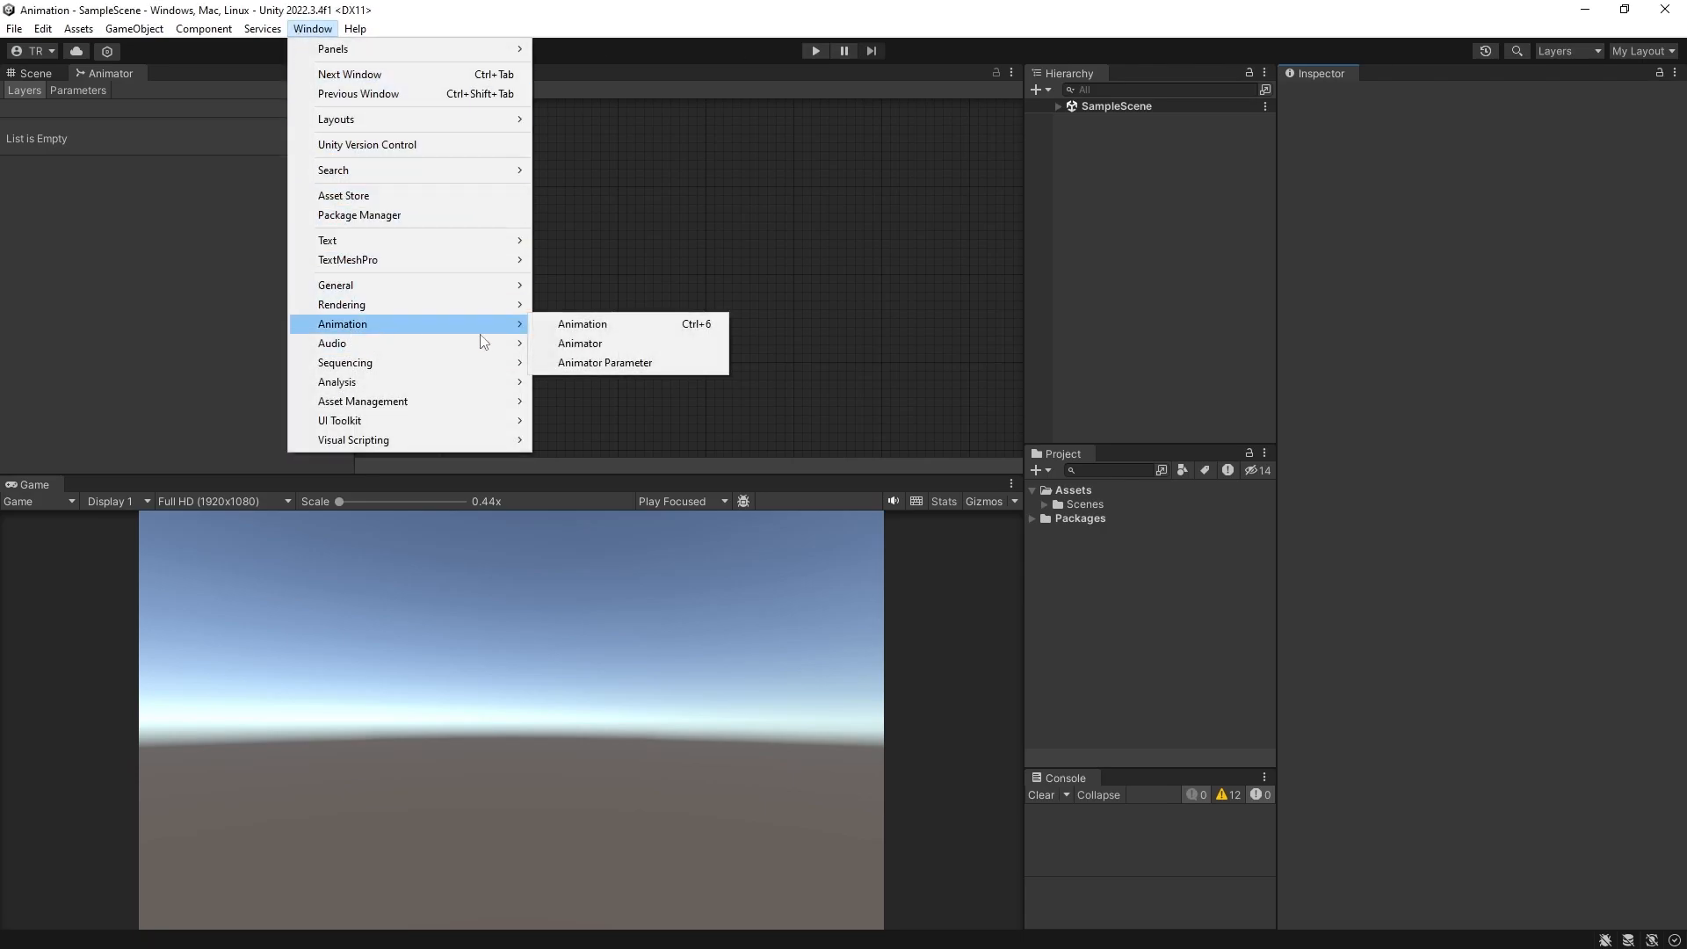
pyautogui.click(551, 323)
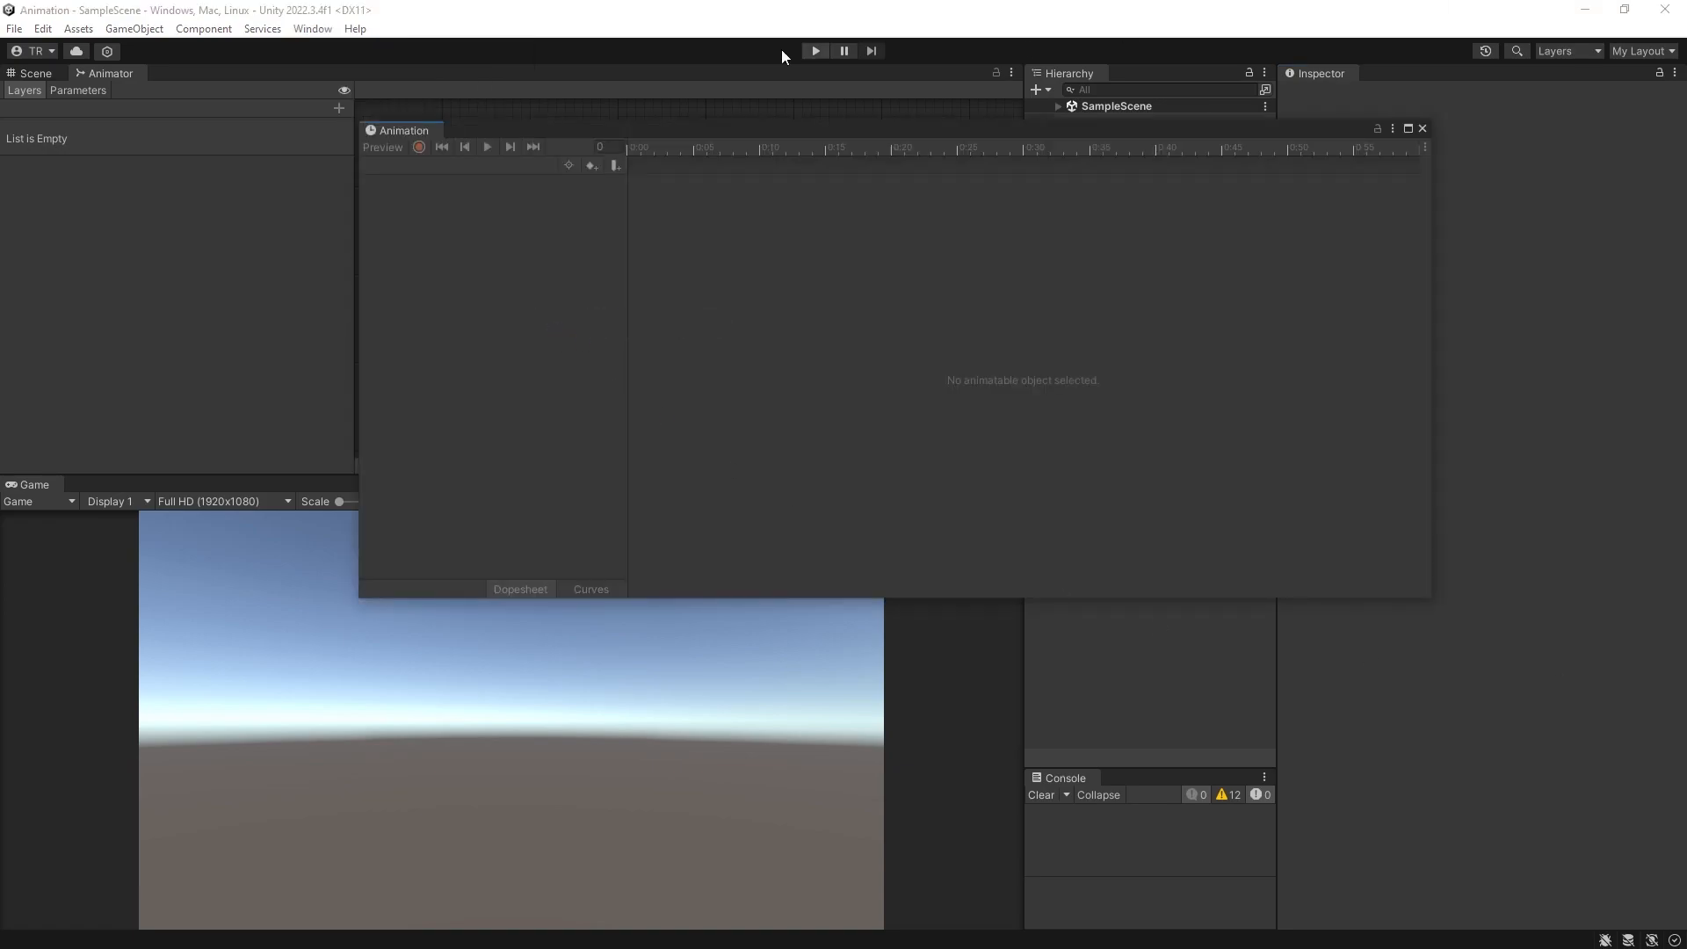
pyautogui.moveTo(577, 126); pyautogui.dragTo(429, 250)
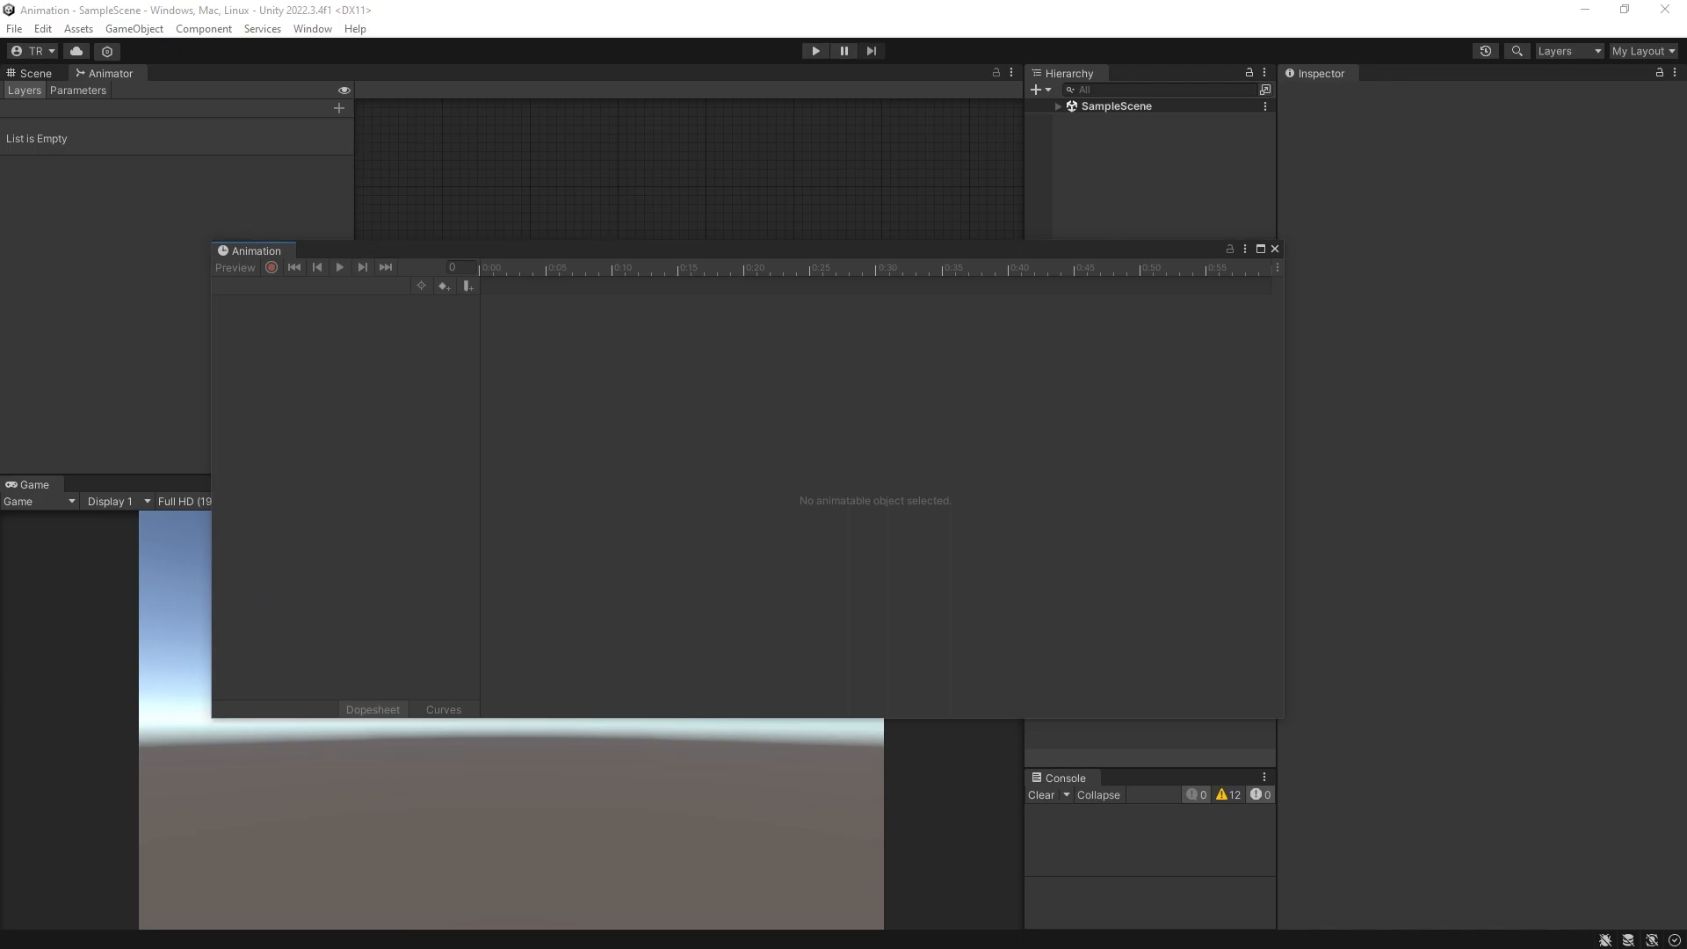
pyautogui.click(1274, 249)
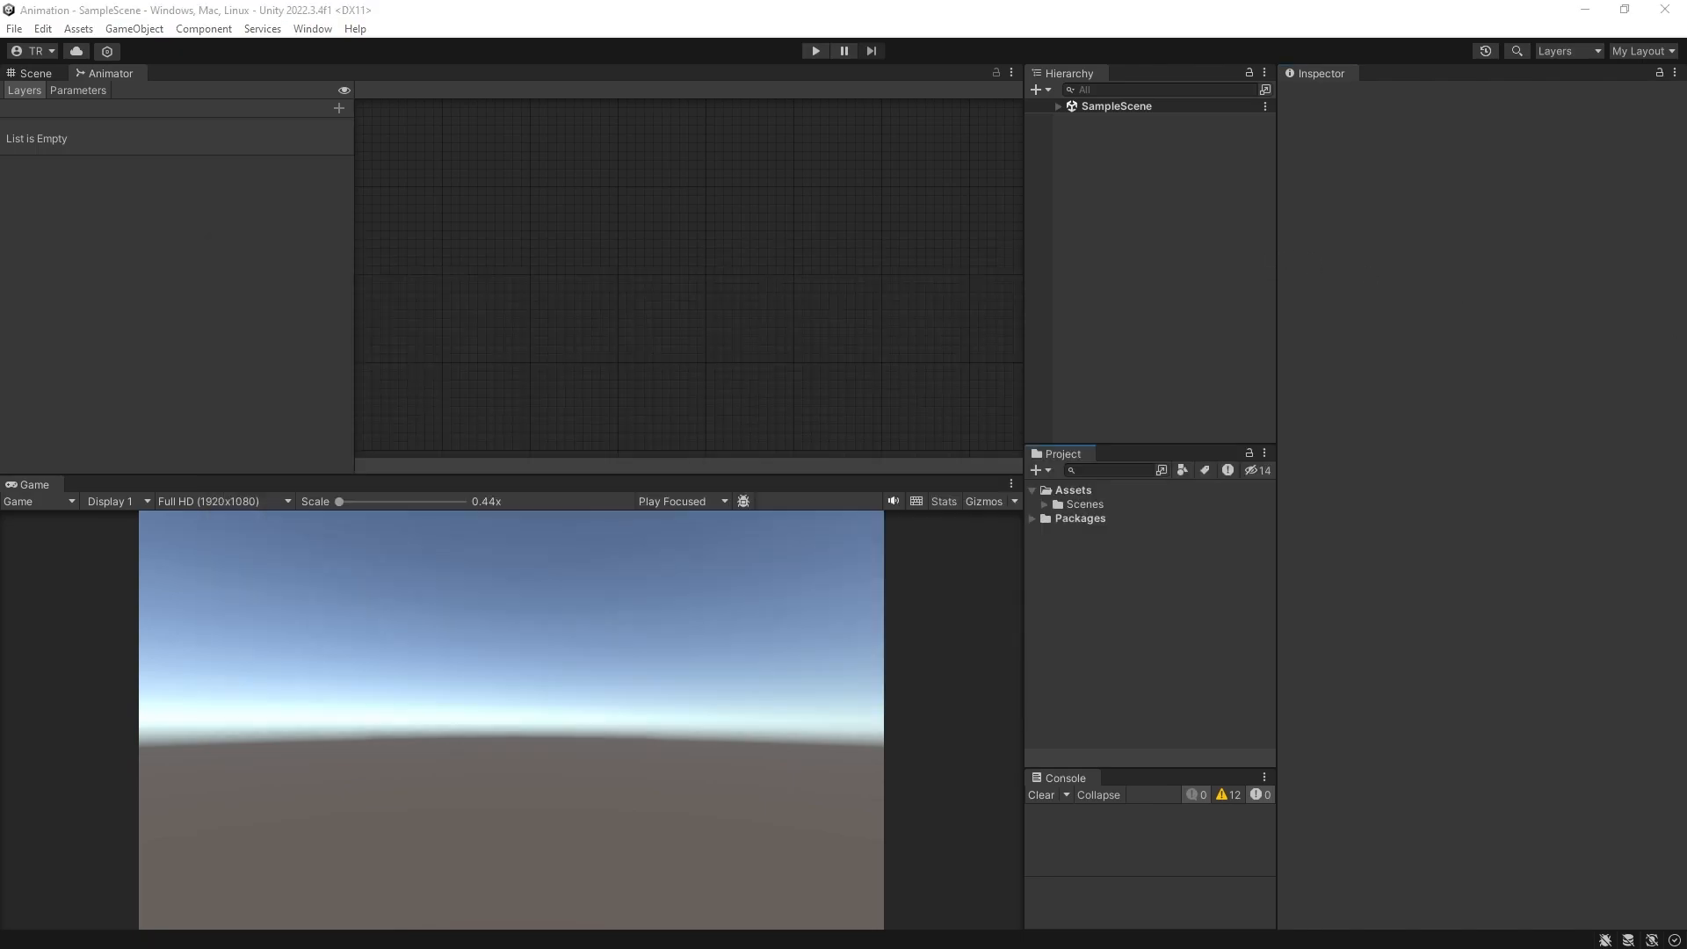
# Step: Switch to the Unity Asset Store in the browser and search for "5 animated Voxel animals"
pyautogui.click(313, 29)
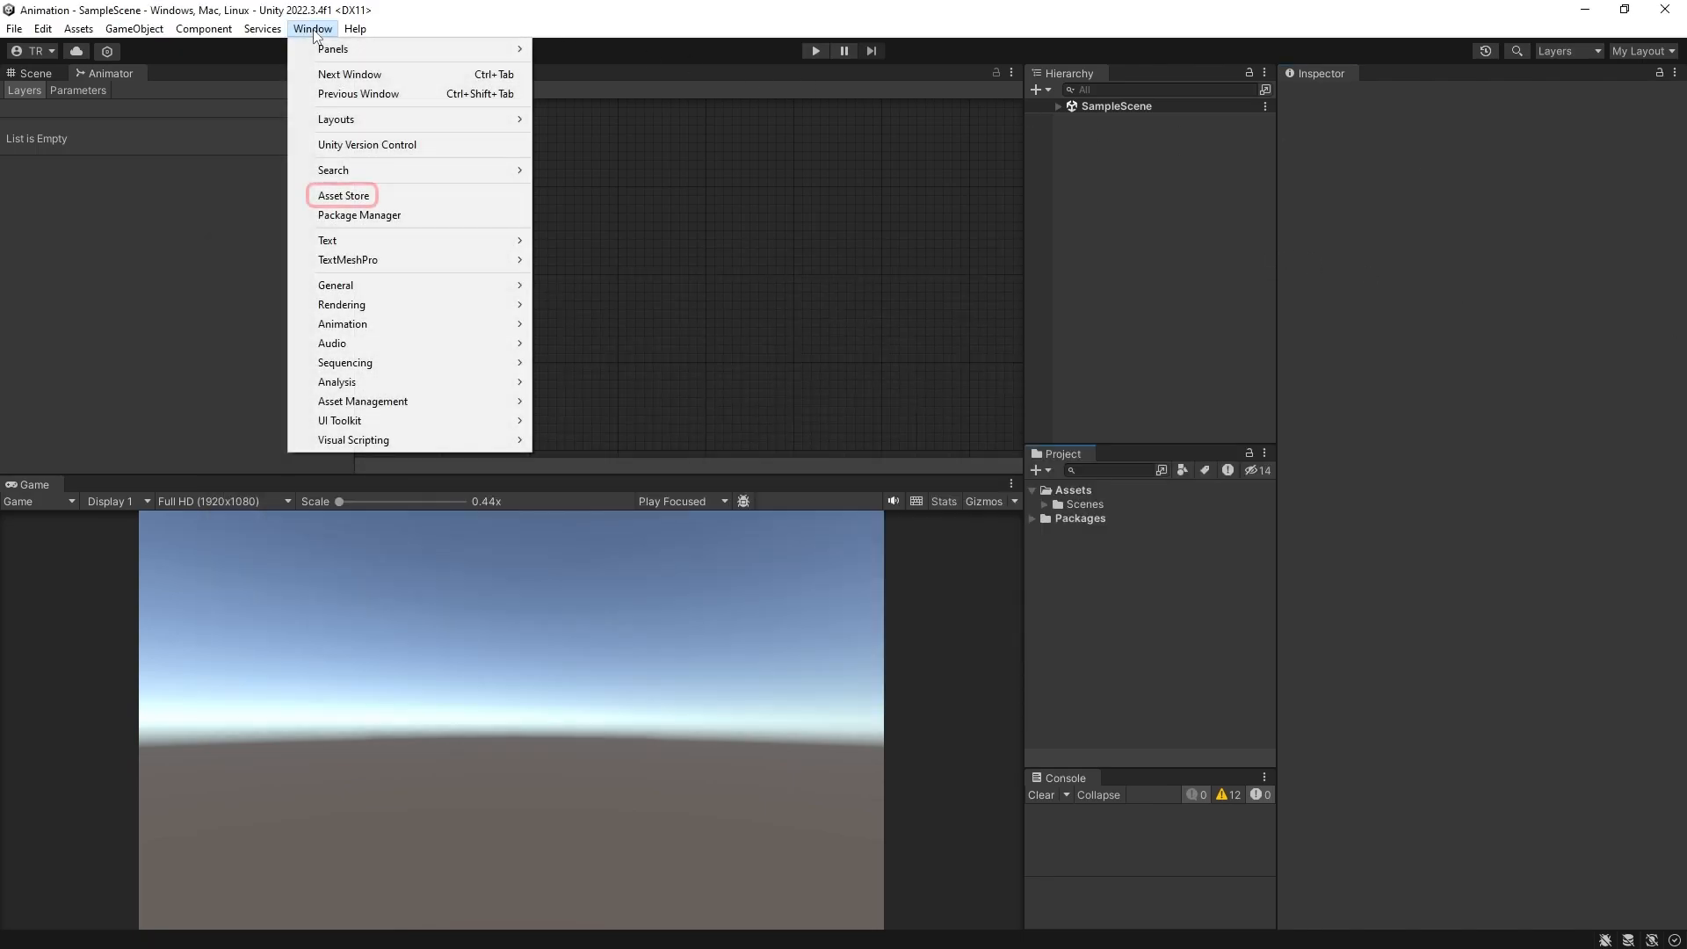
pyautogui.click(358, 199)
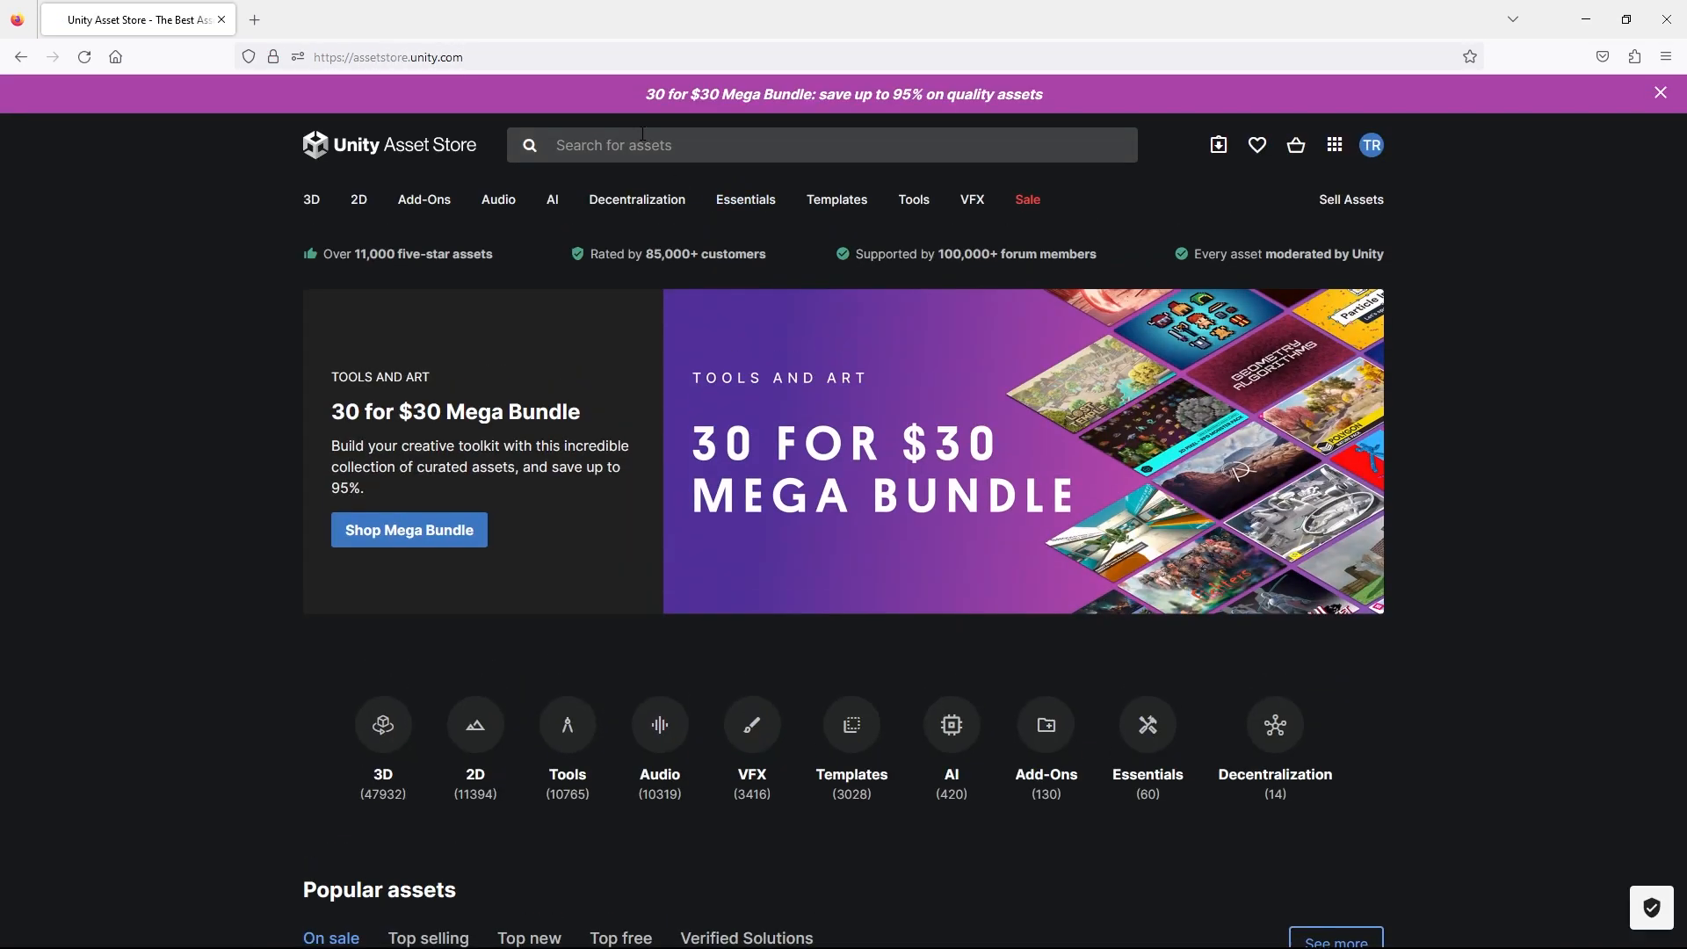
pyautogui.click(641, 146)
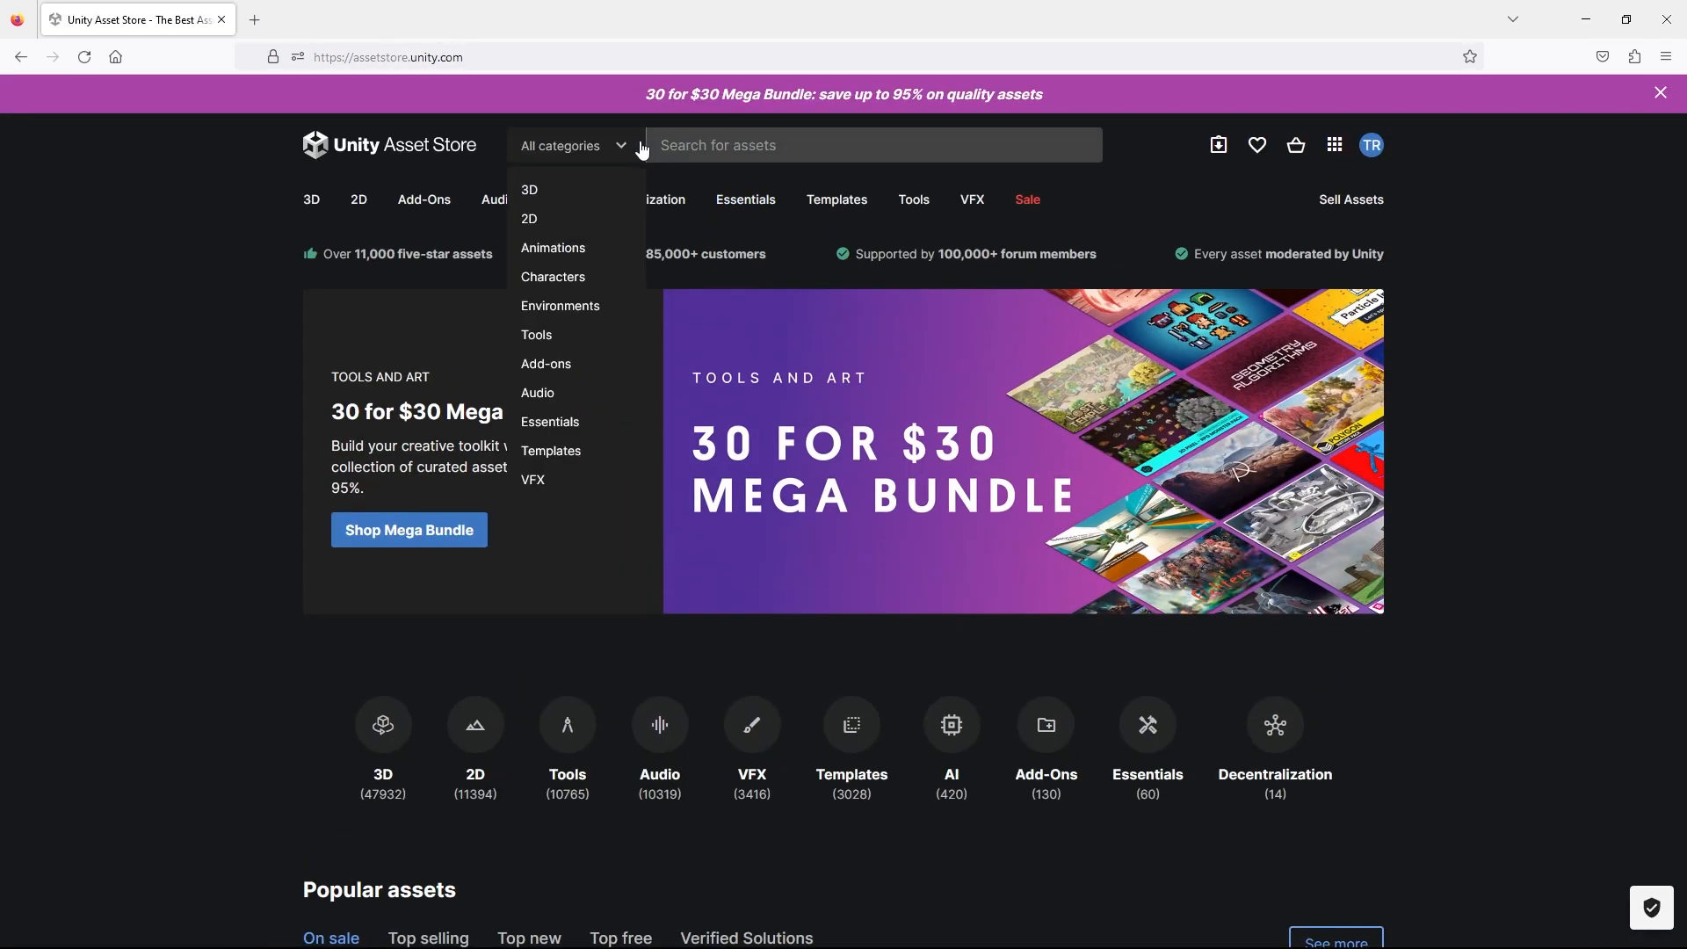
pyautogui.click(658, 146)
pyautogui.click(622, 231)
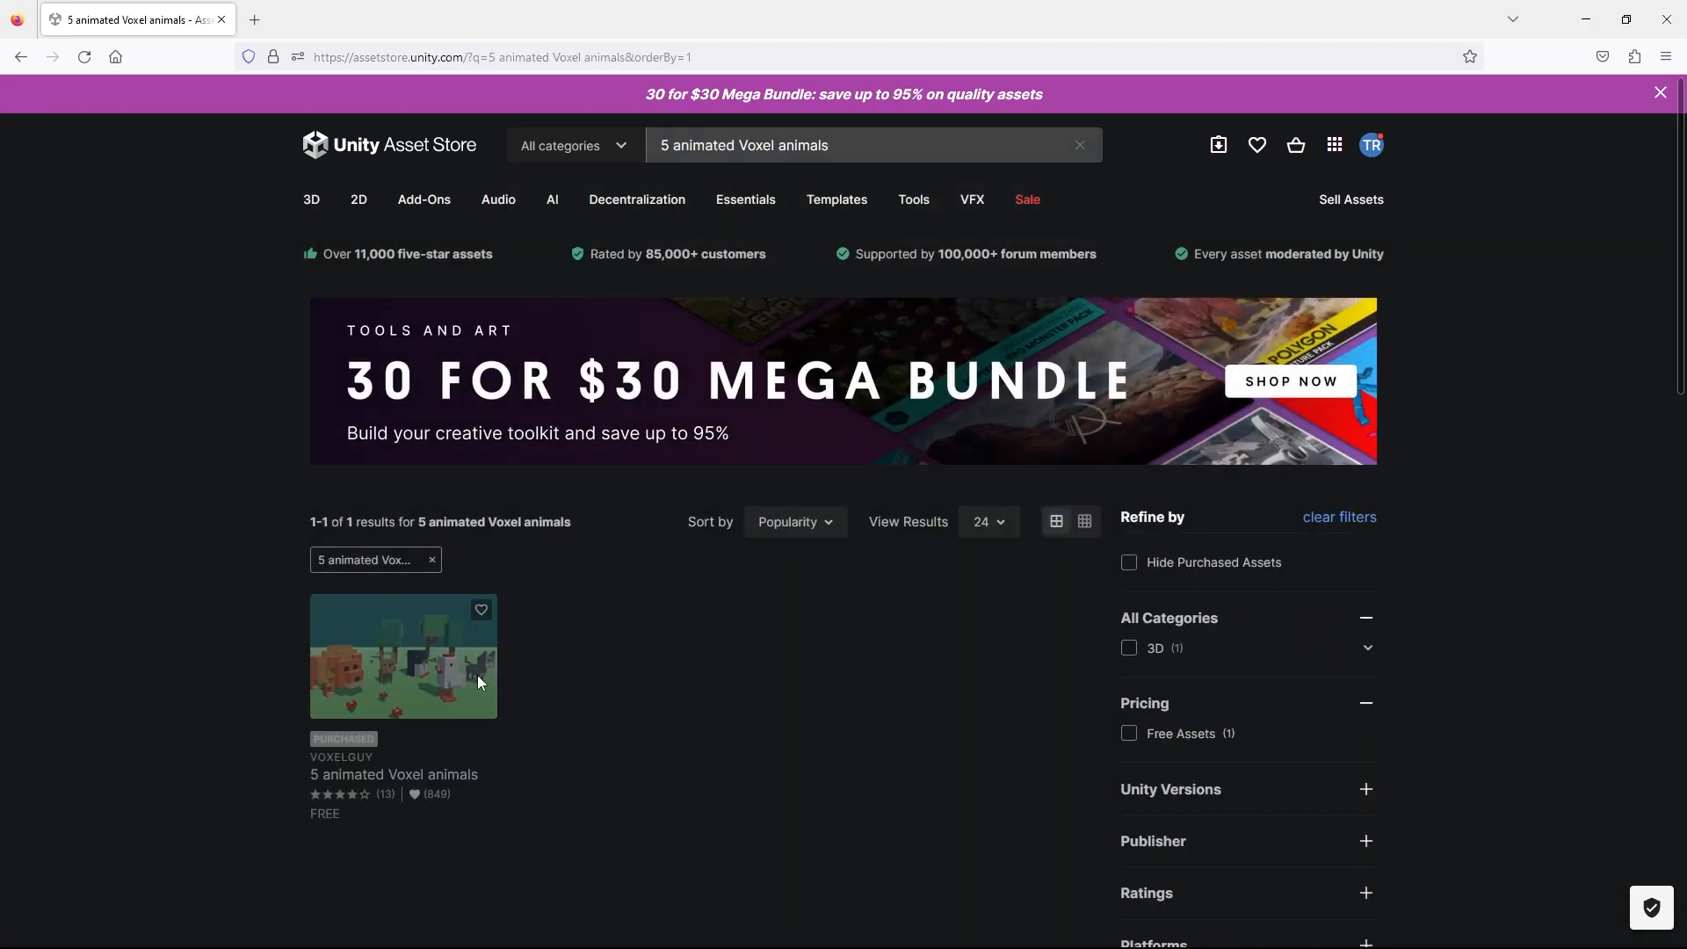
# Step: Open the 5 animated Voxel animals asset in Unity, import all of its files into the project, and close the Package Manager
pyautogui.click(344, 647)
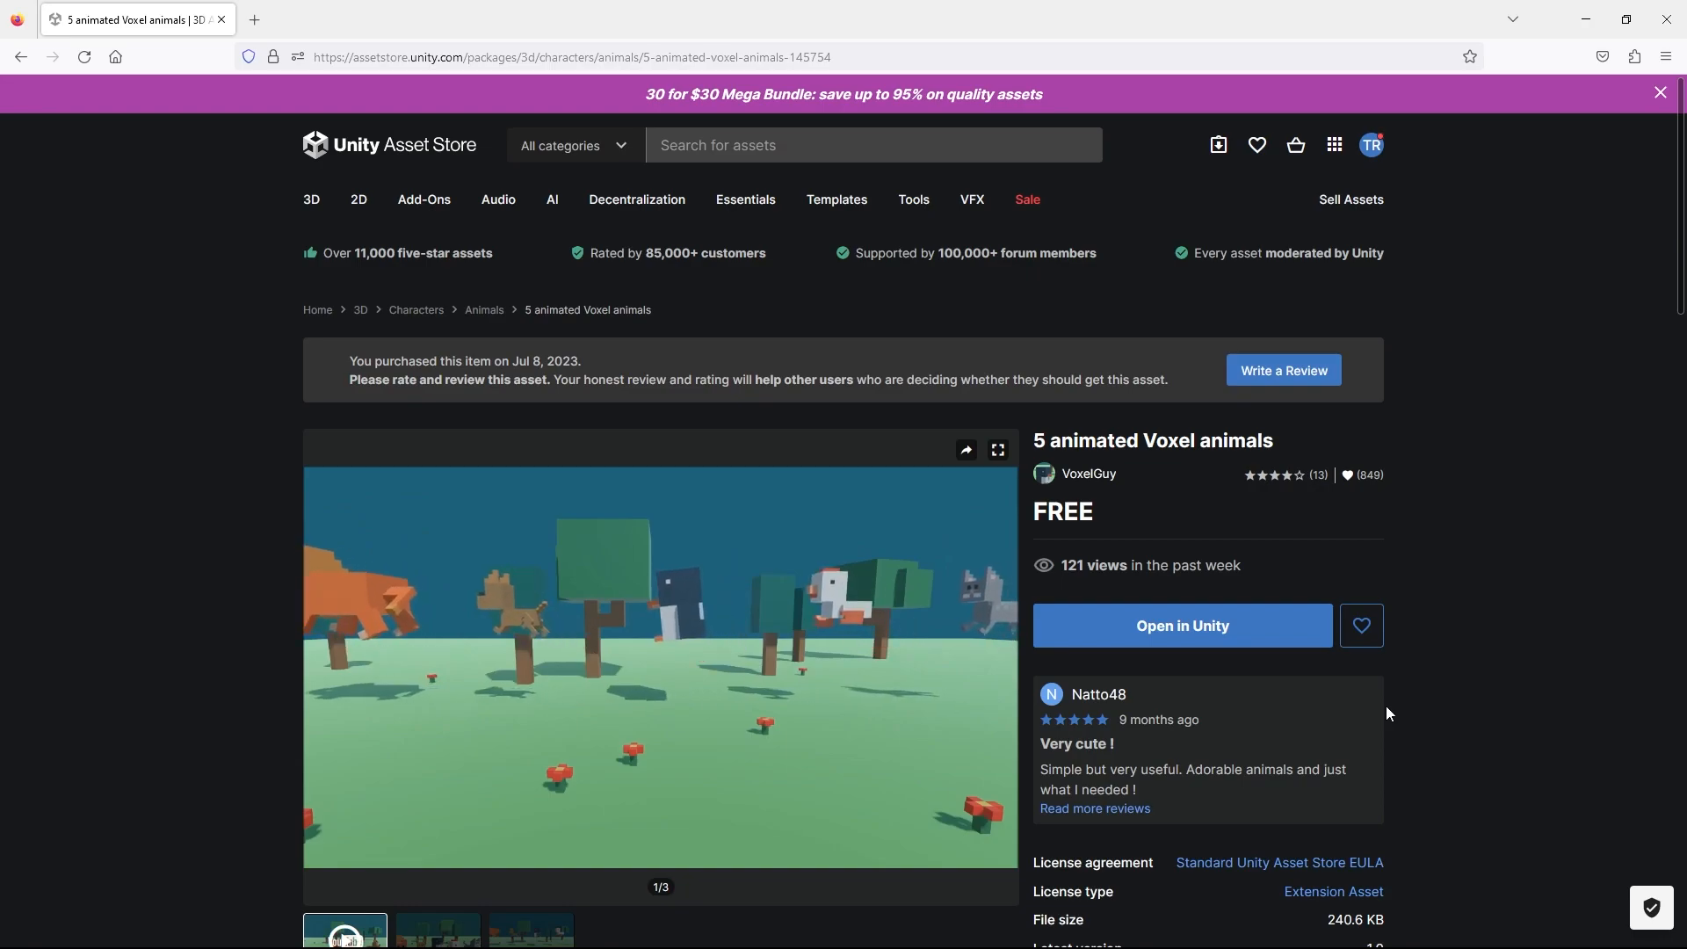
pyautogui.click(1137, 629)
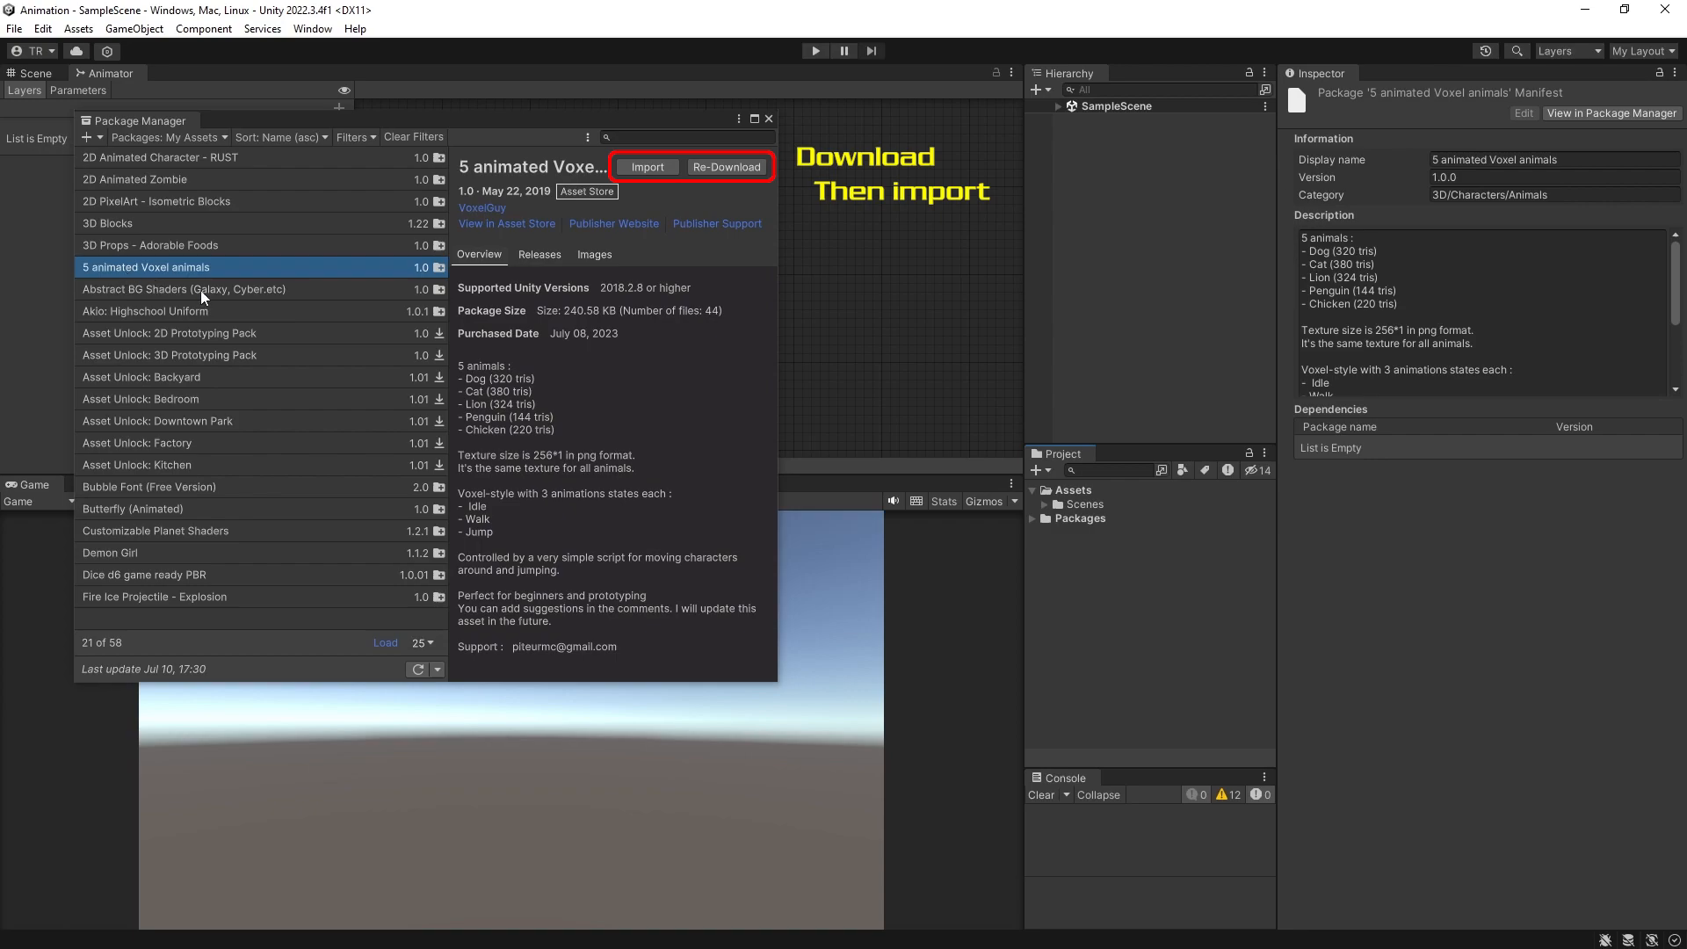
pyautogui.click(644, 168)
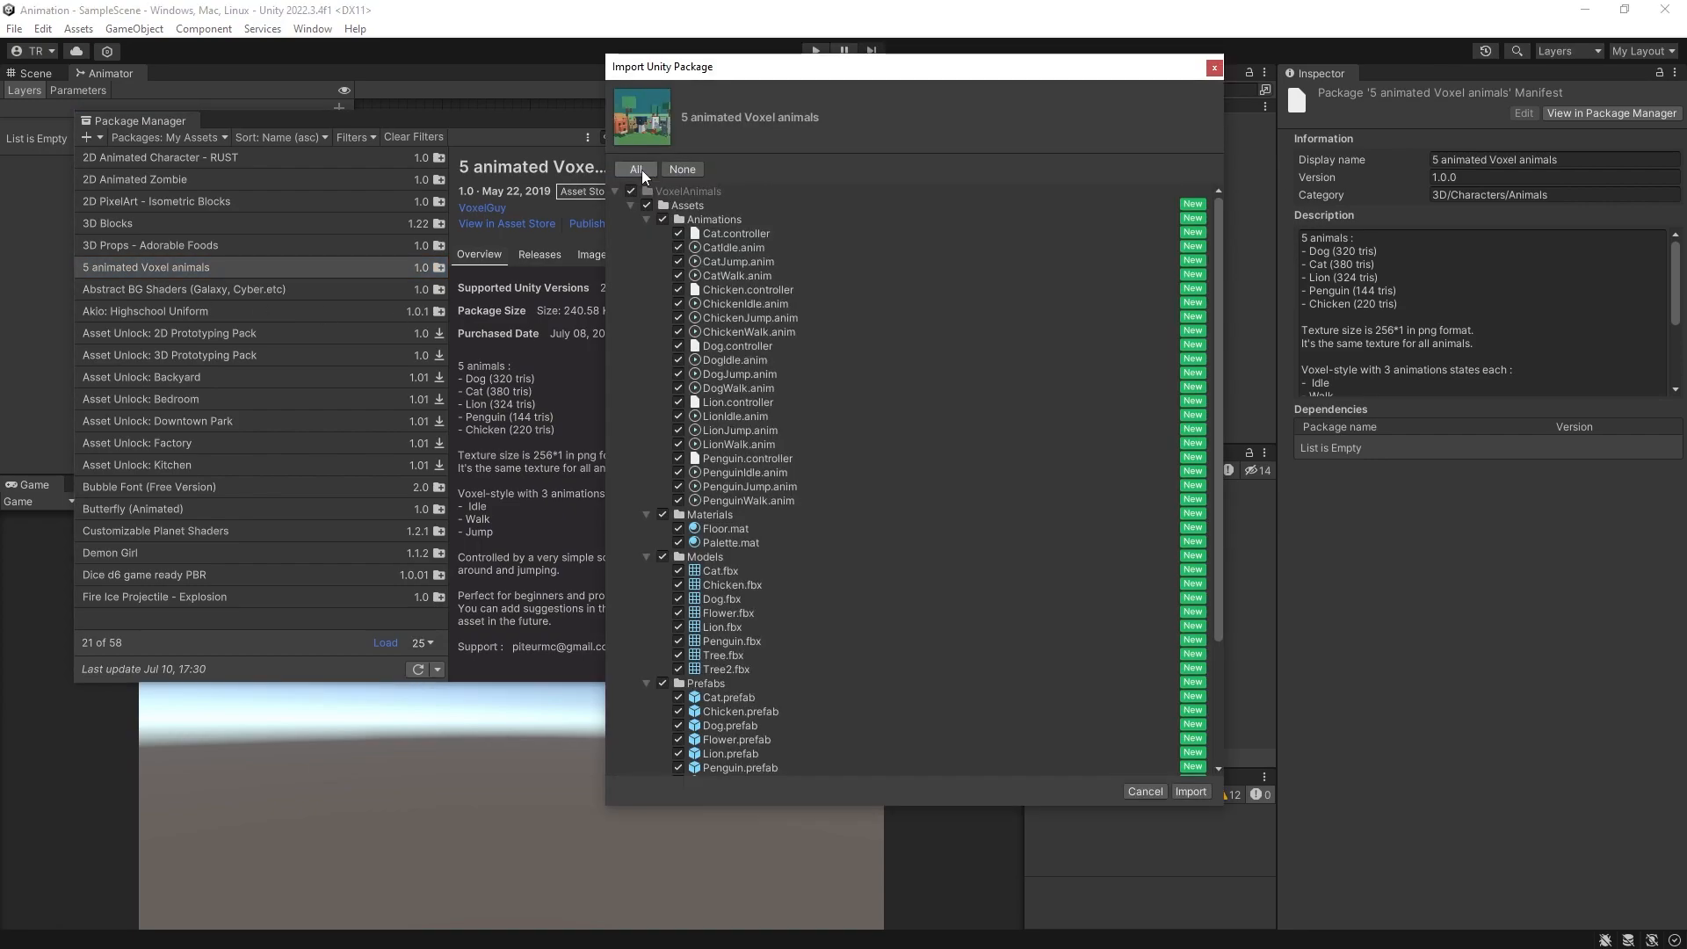
pyautogui.click(1194, 791)
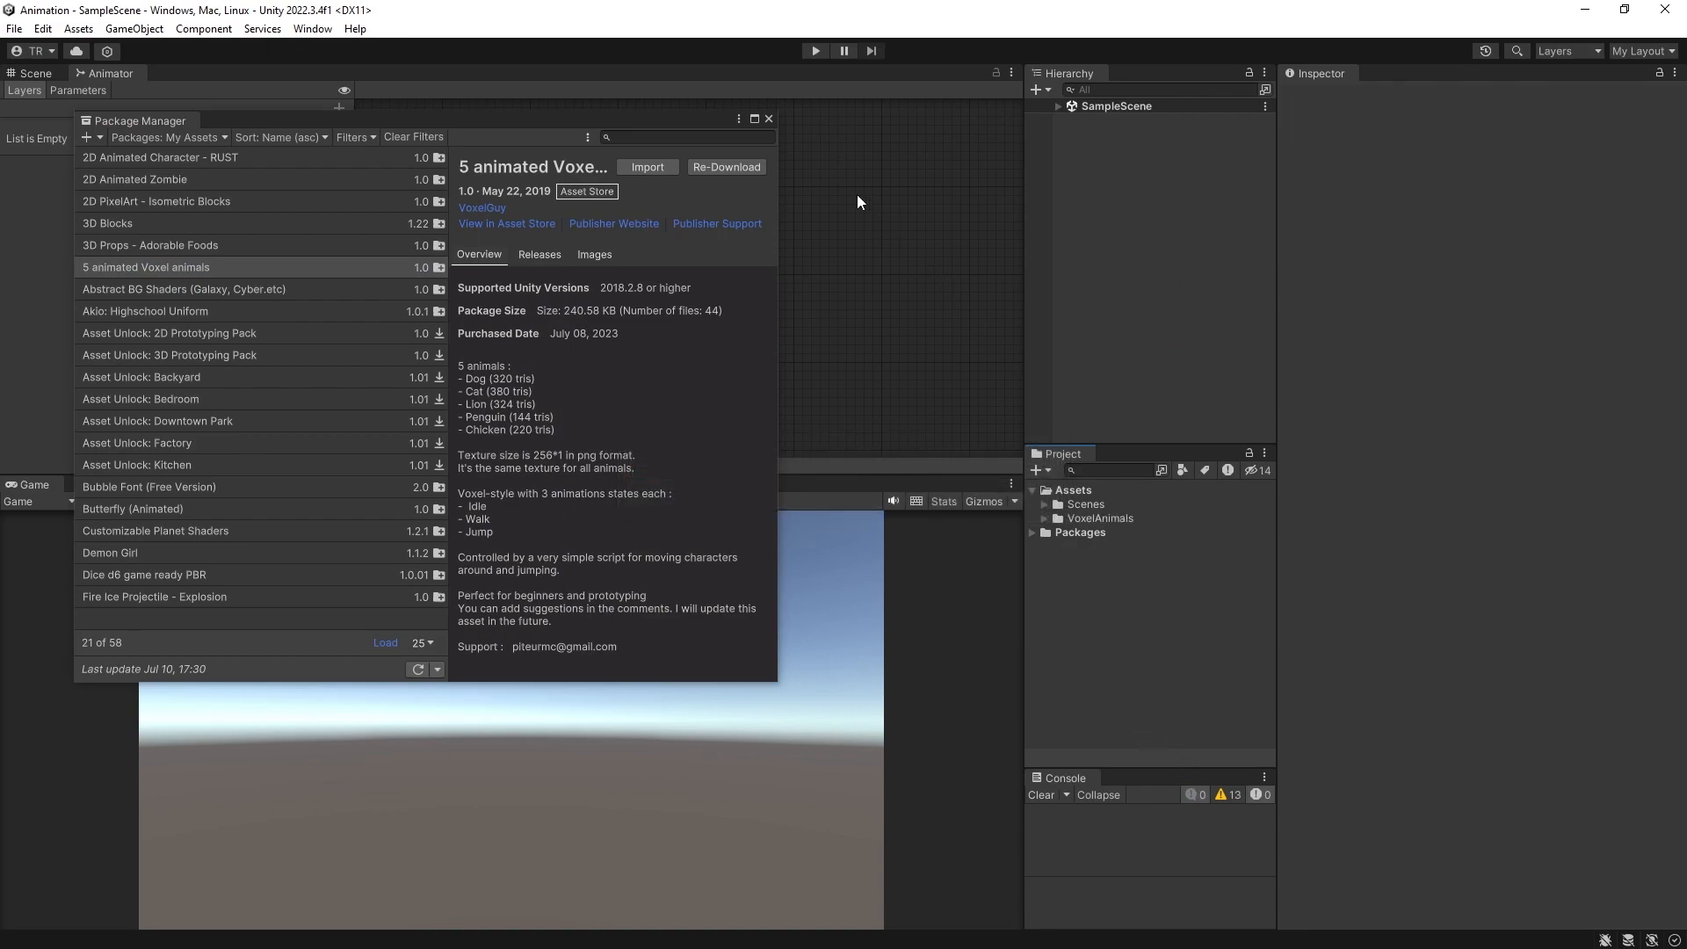
pyautogui.click(768, 119)
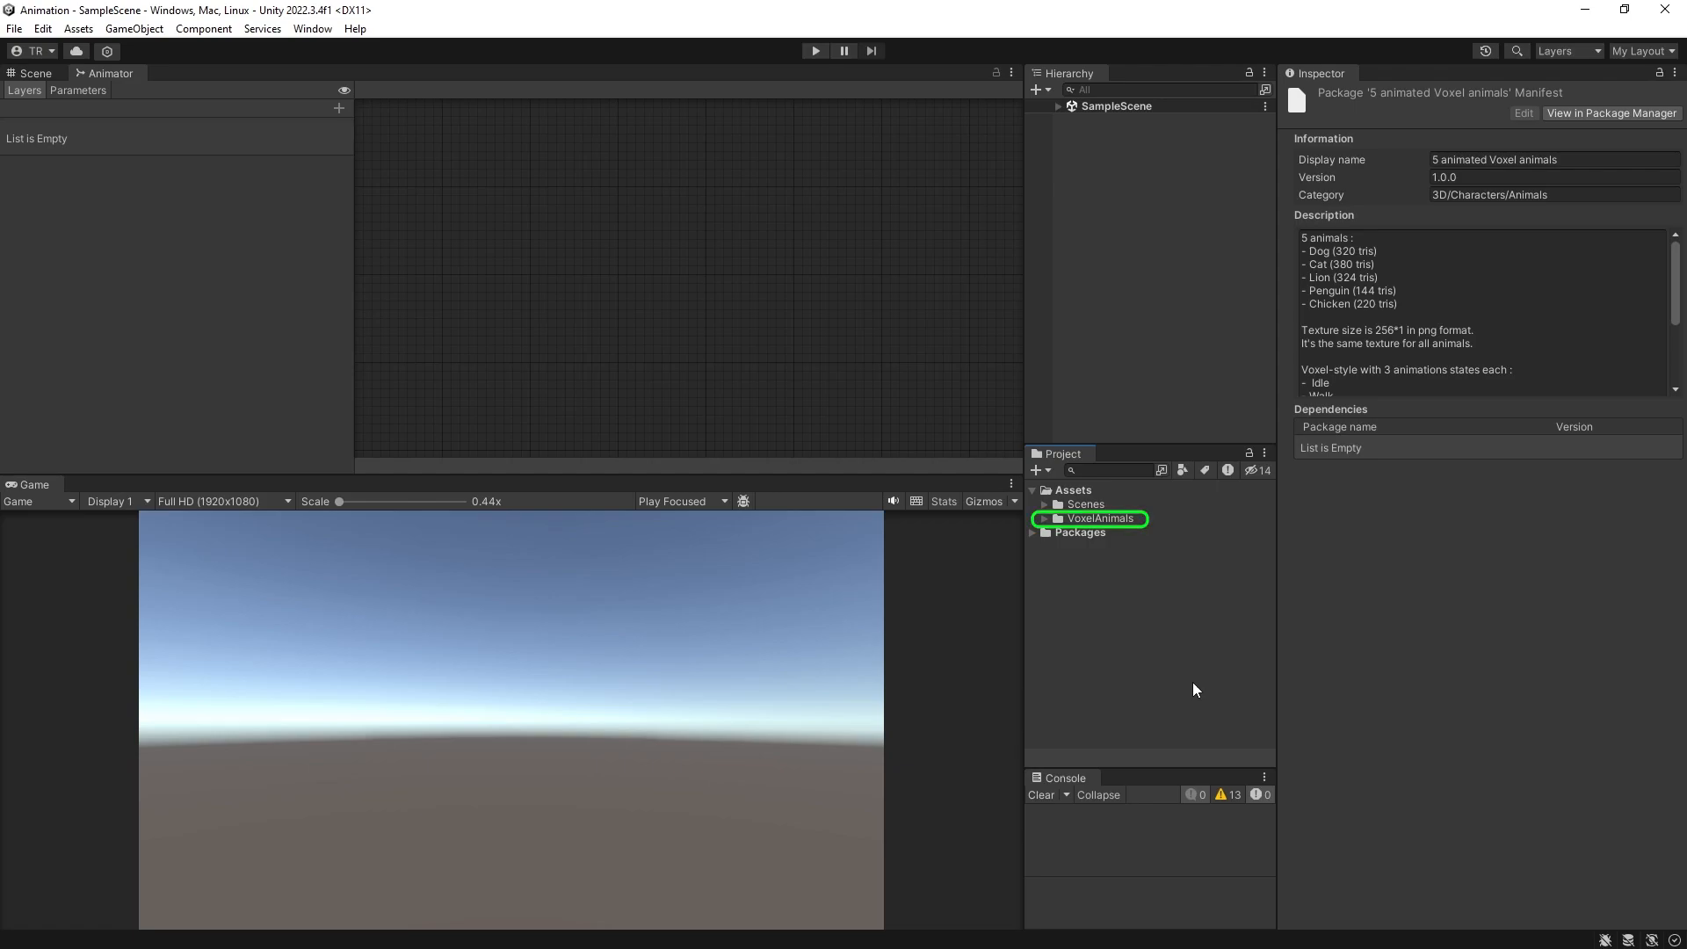
# Step: Add the Chicken model from the VoxelAnimals Assets/Models folder to SampleScene
pyautogui.click(1079, 519)
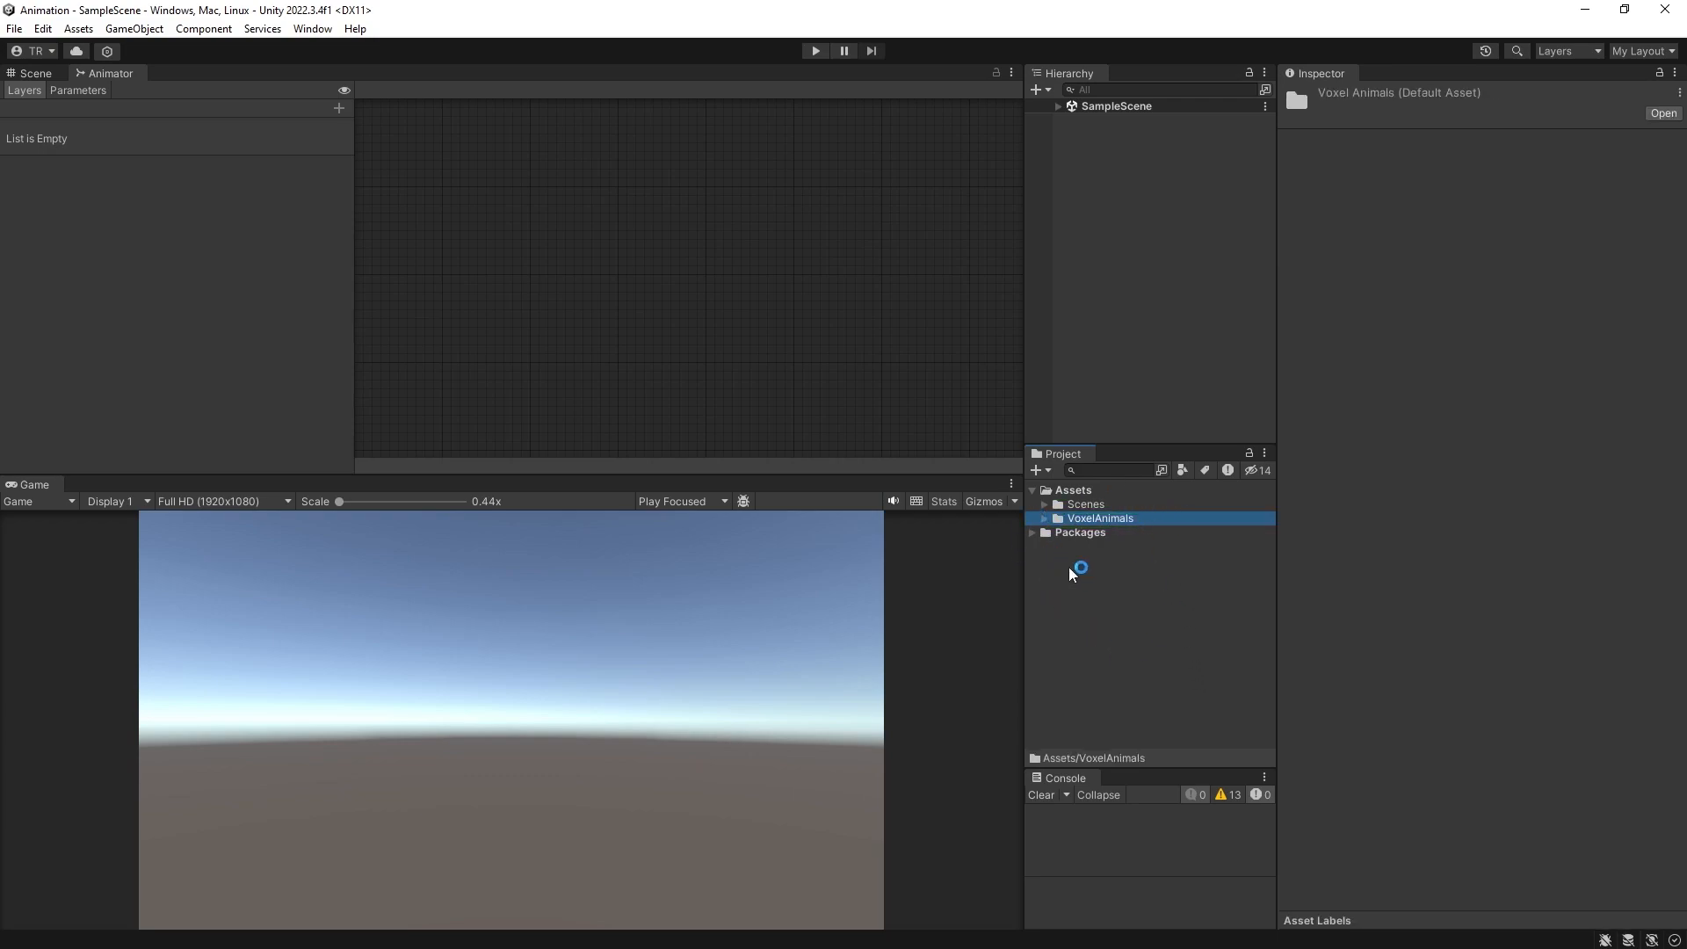
pyautogui.click(1046, 519)
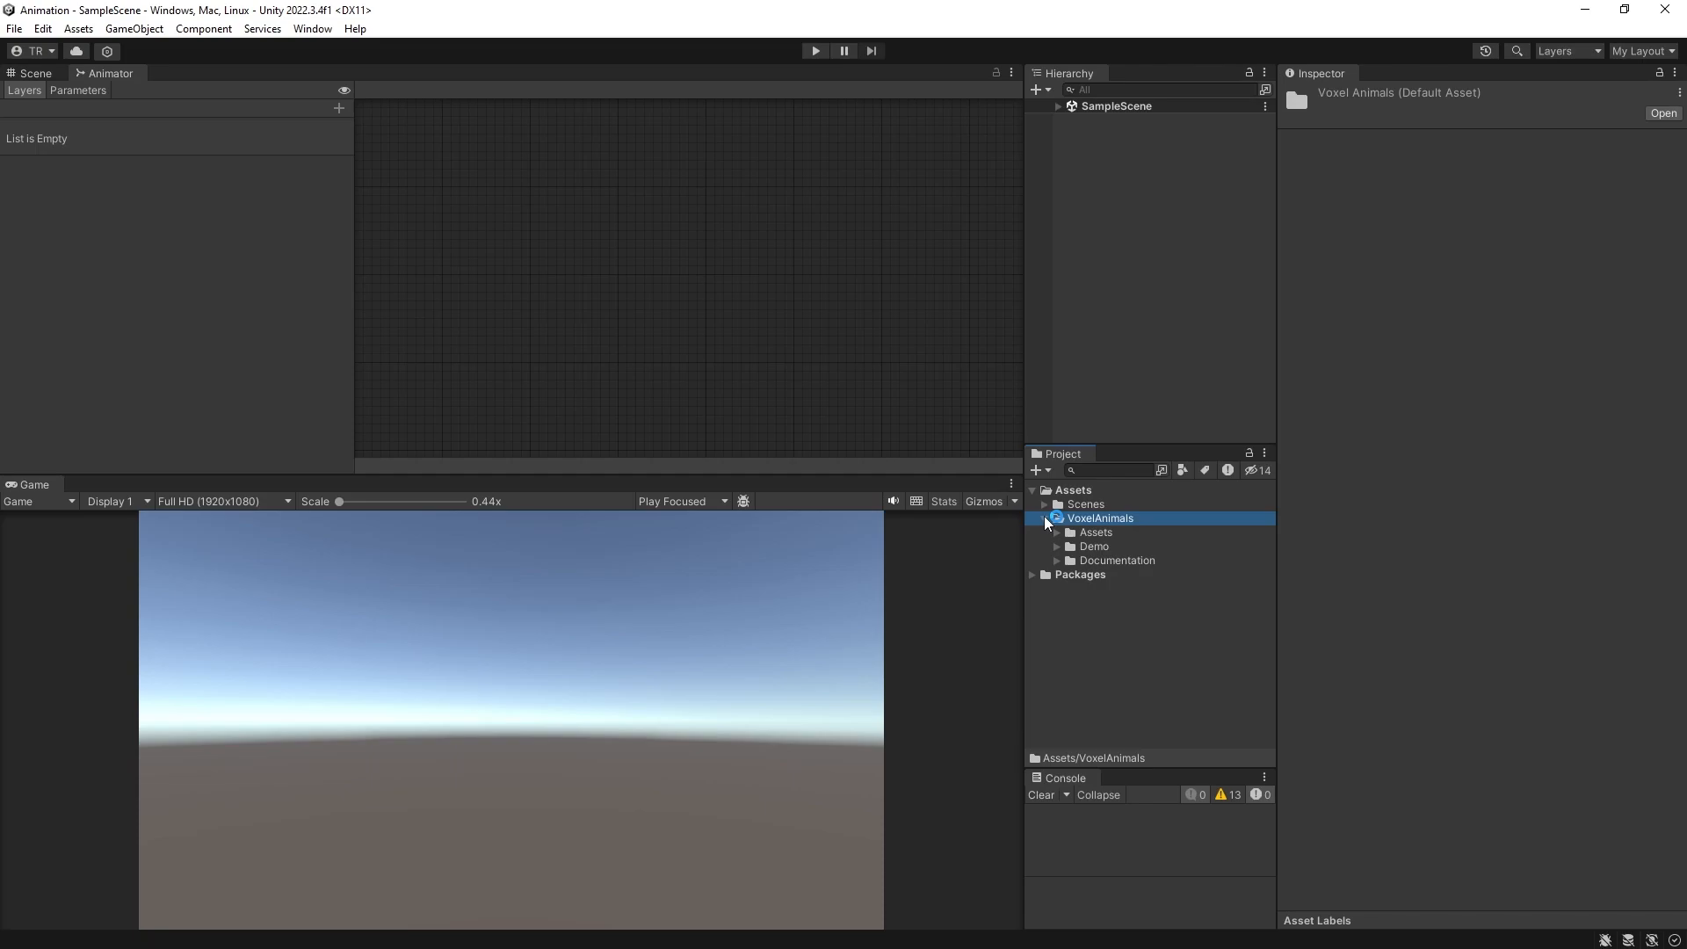
pyautogui.click(1057, 533)
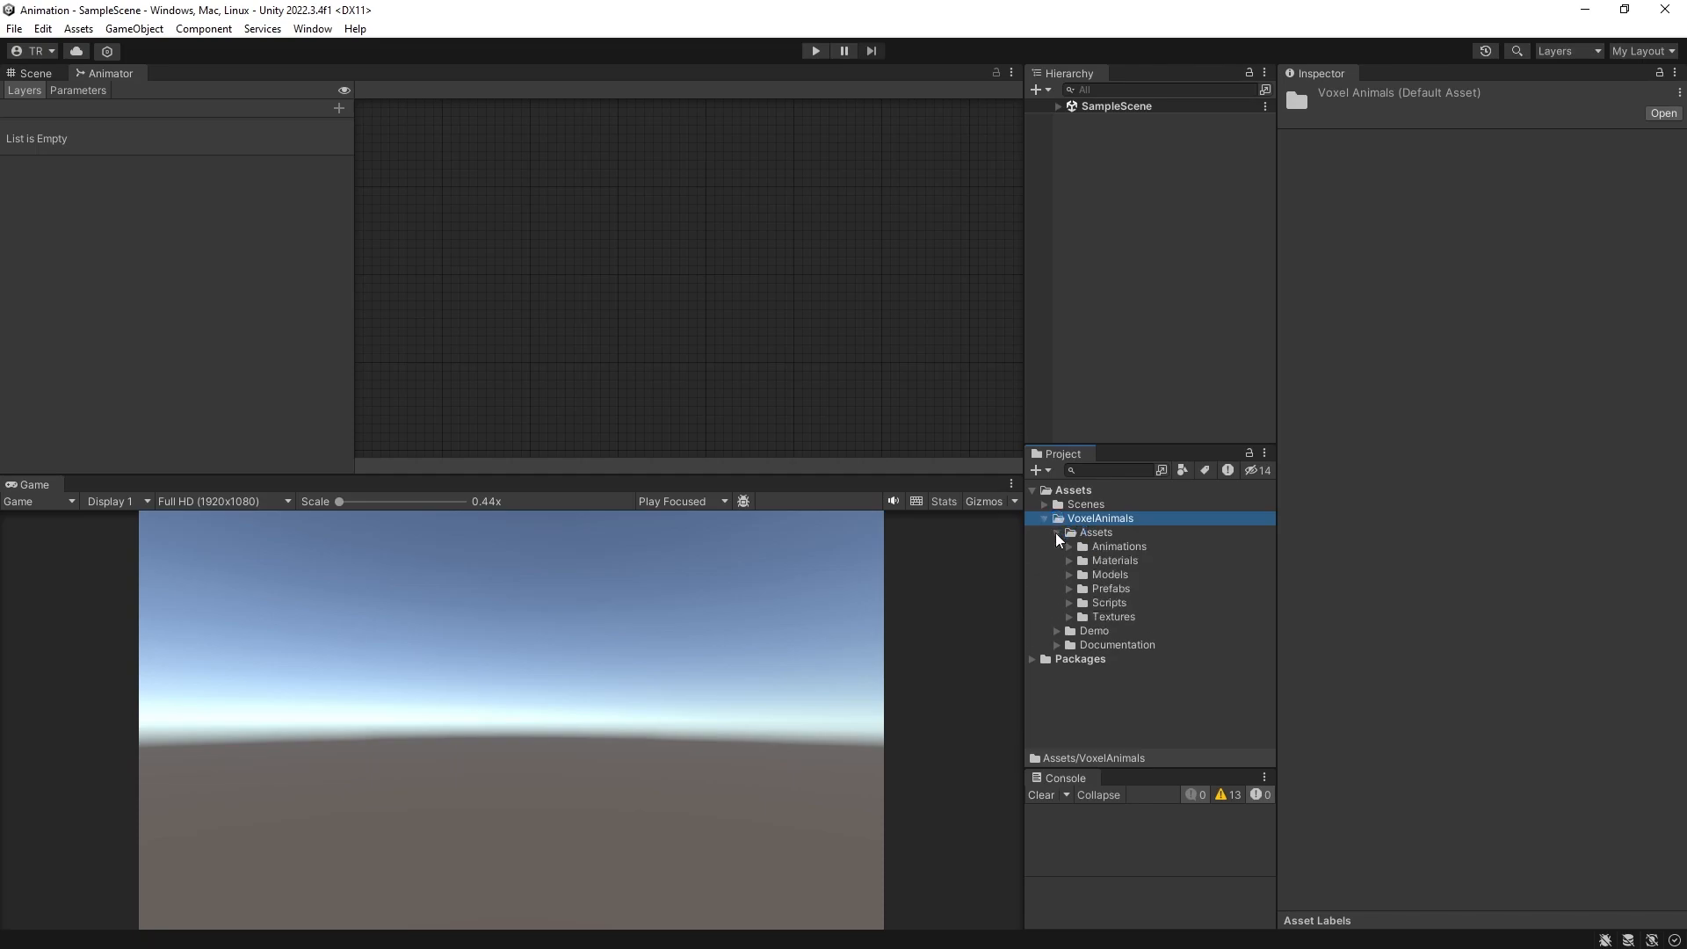
pyautogui.click(1070, 576)
pyautogui.click(1096, 605)
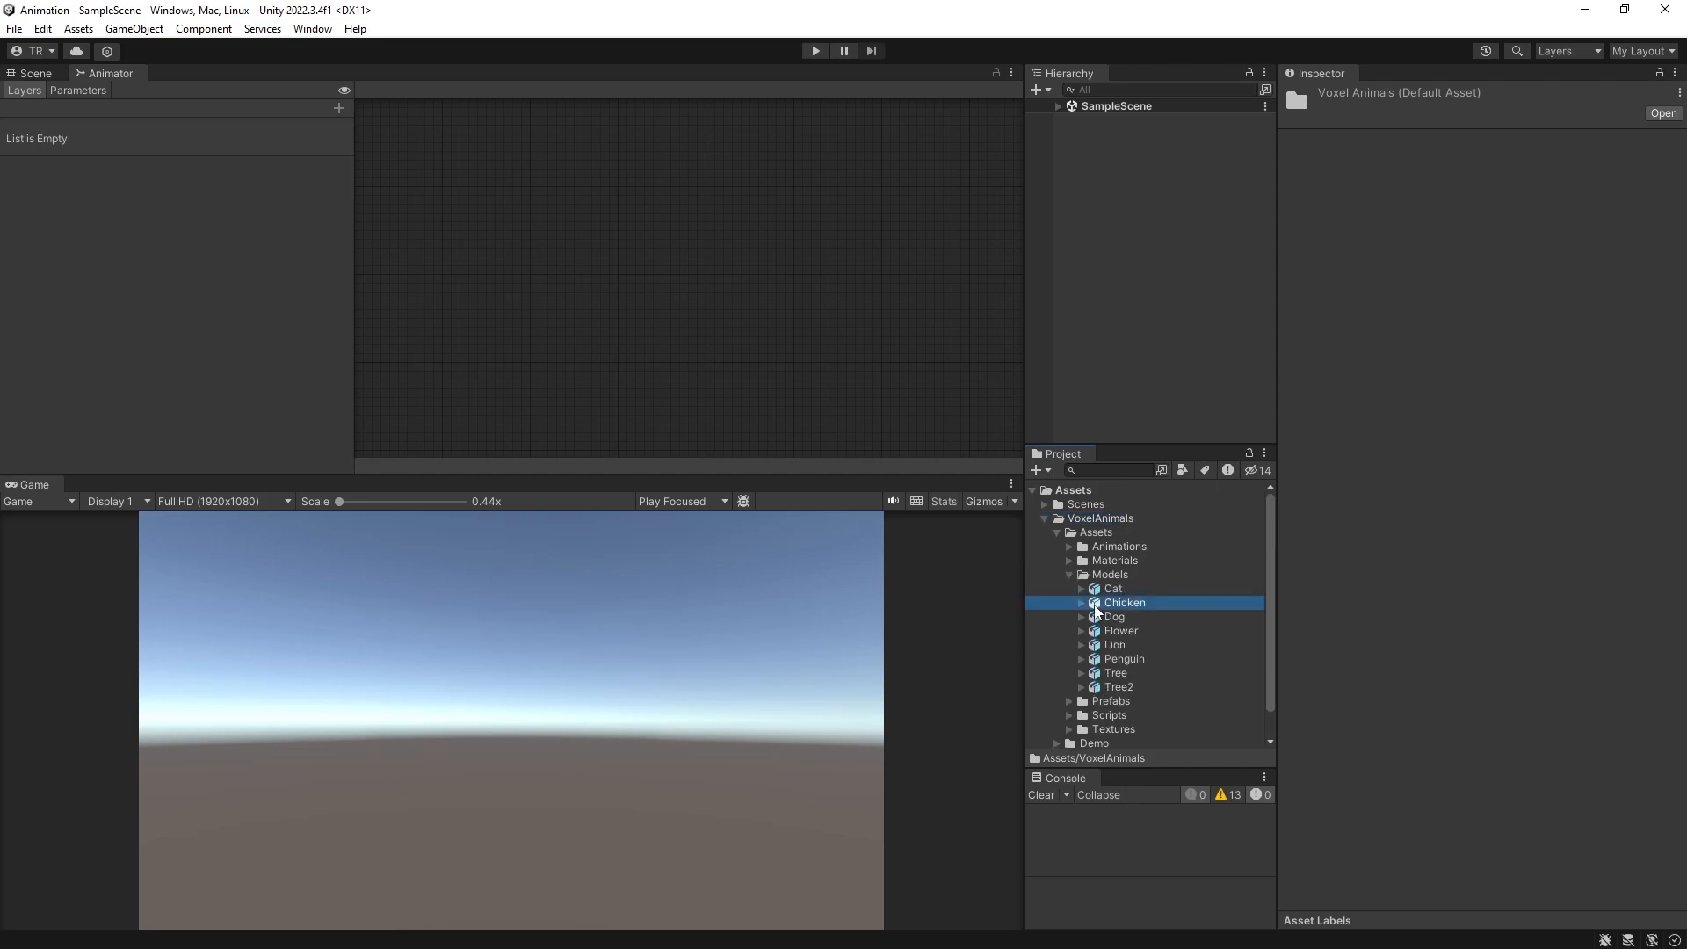
pyautogui.moveTo(1096, 611); pyautogui.dragTo(1123, 275)
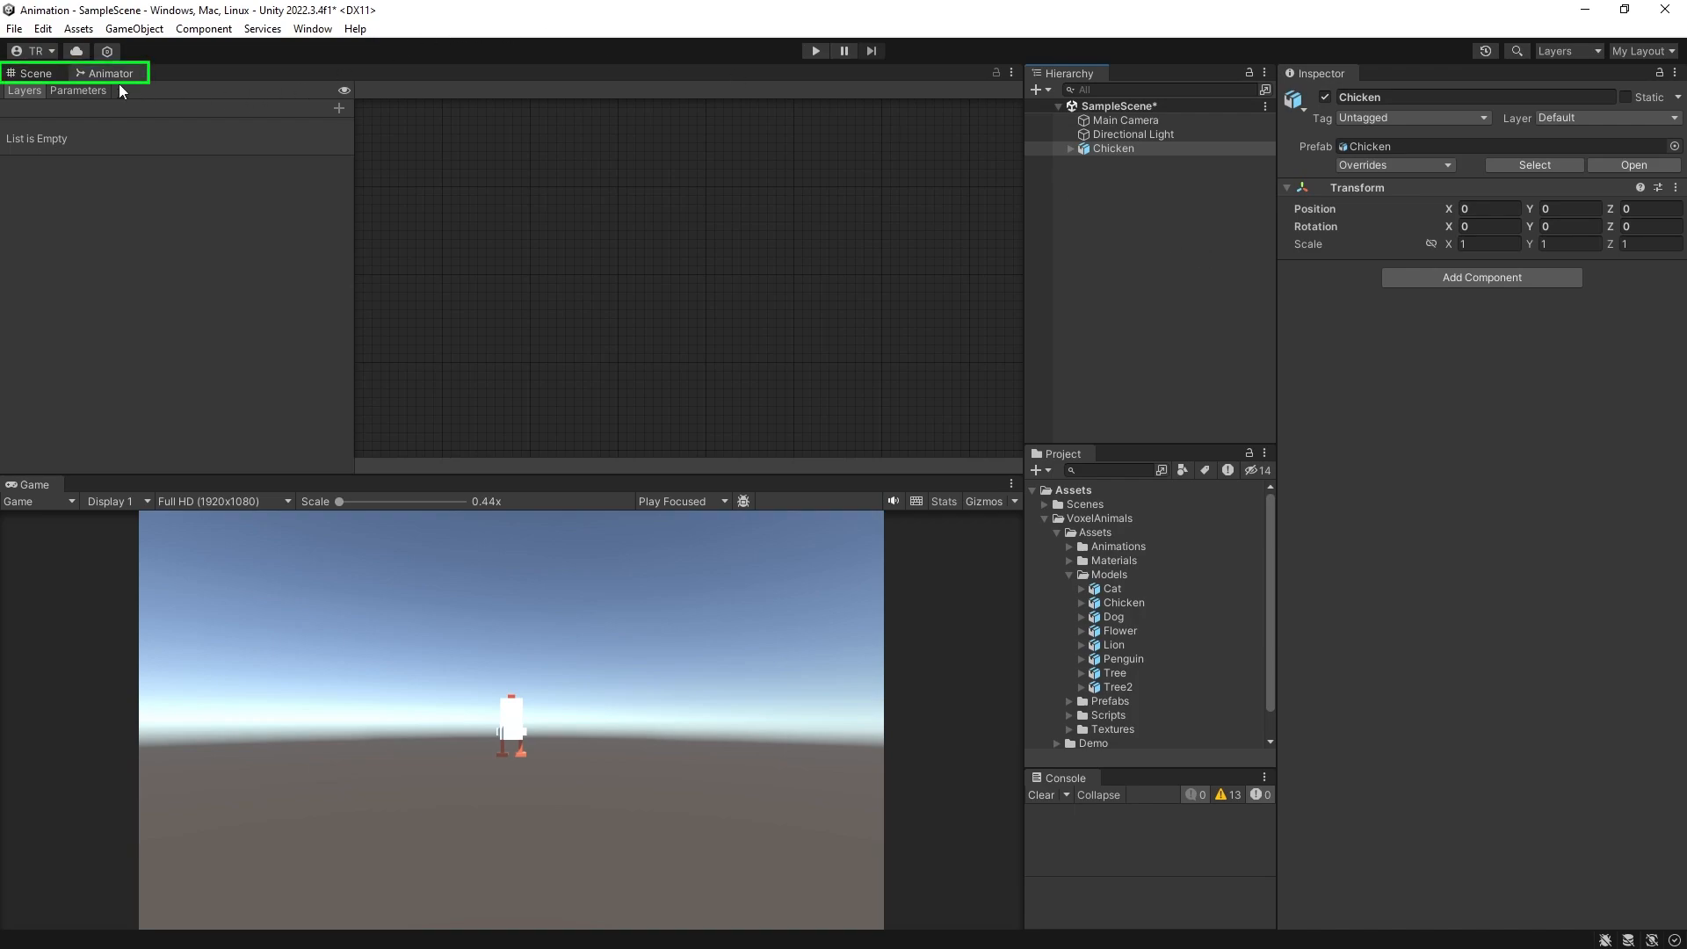
# Step: Show the Scene view, collapse the VoxelAnimals folder, and rotate the Chicken to about -229.54 on the Y axis
pyautogui.click(32, 74)
pyautogui.scroll(5, 735, 320)
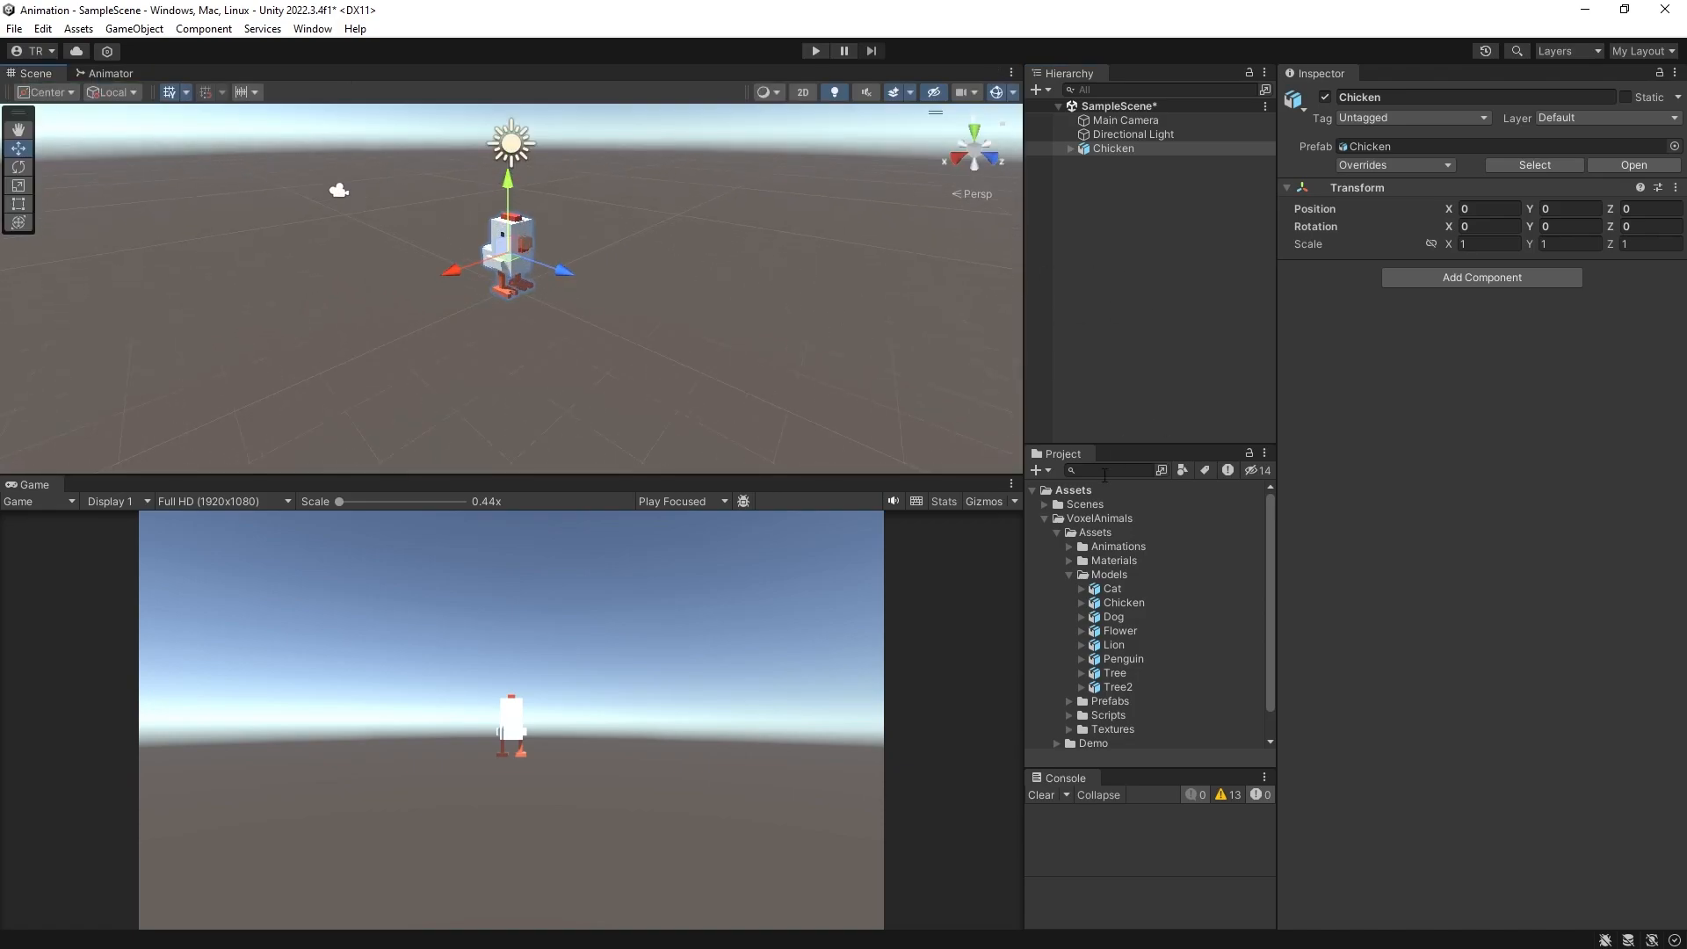
pyautogui.click(1043, 519)
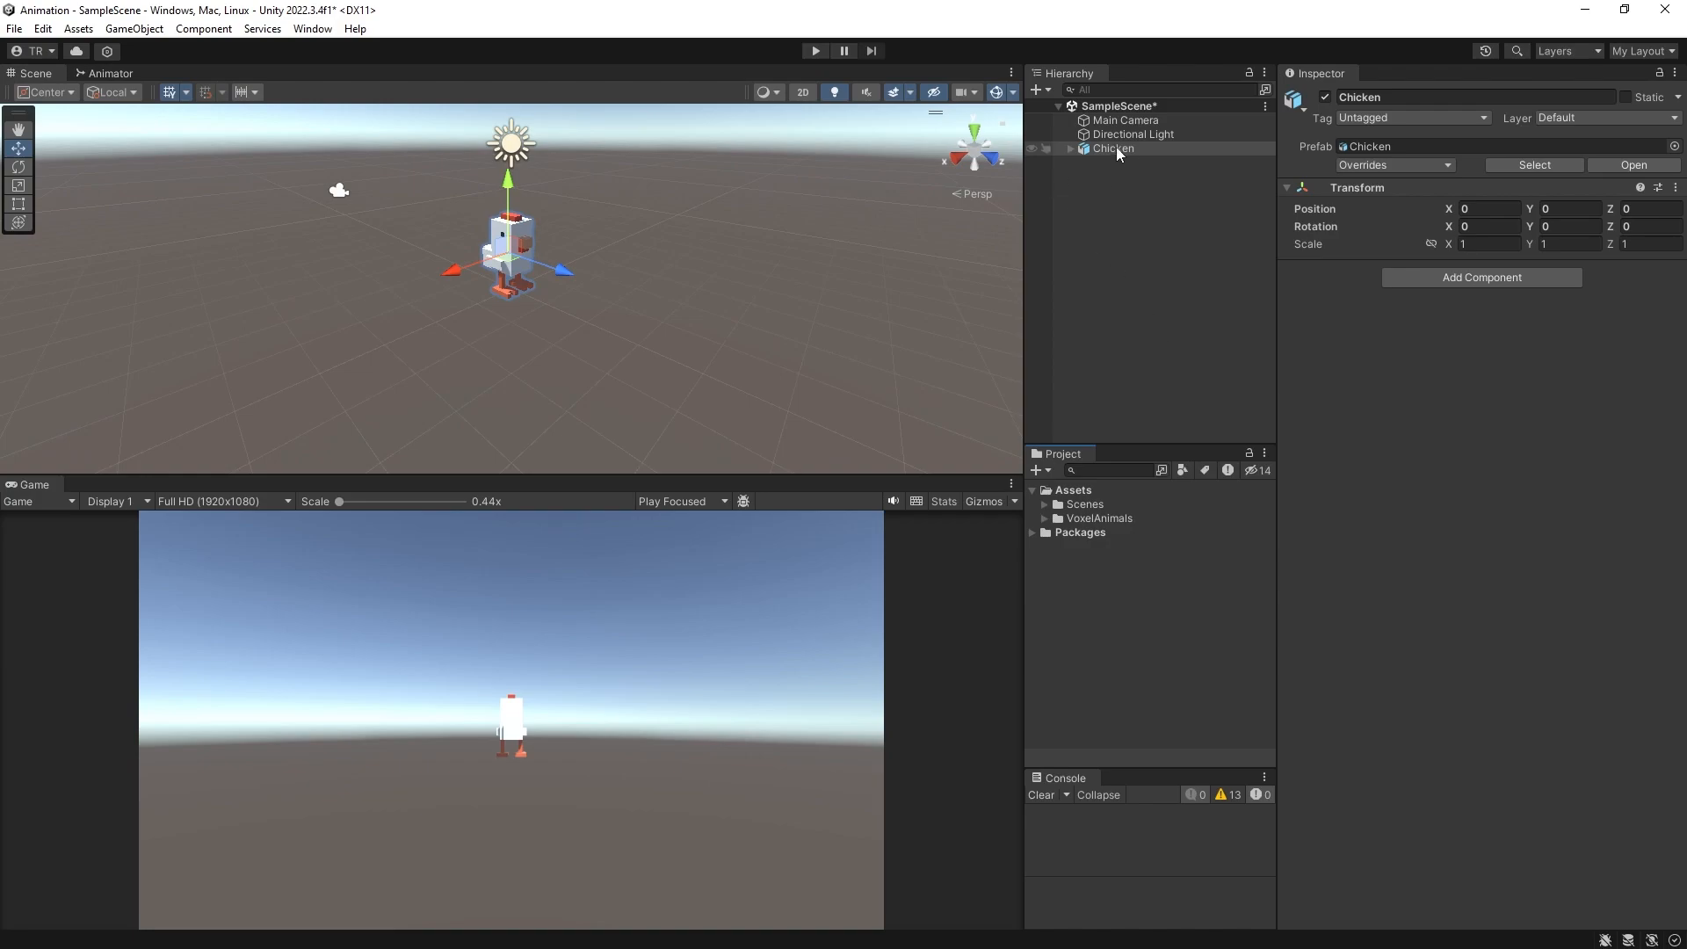
pyautogui.moveTo(1529, 230); pyautogui.dragTo(1488, 464)
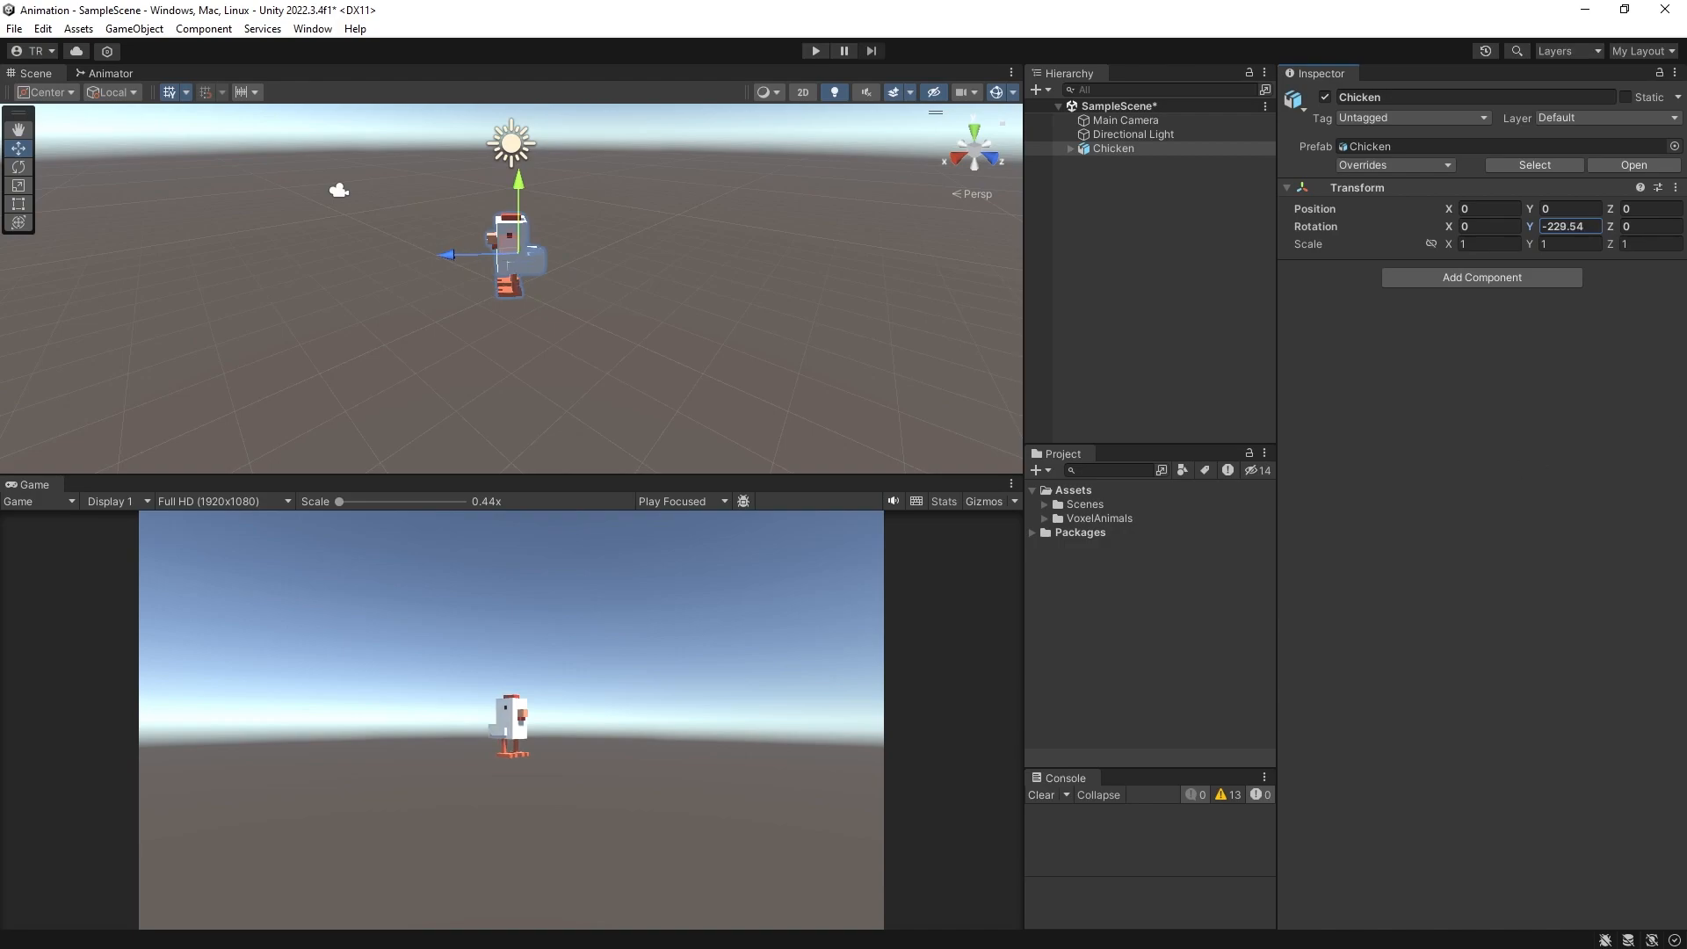
# Step: Add a 3D Plane object to the scene as ground beneath the Chicken
pyautogui.rightClick(1081, 237)
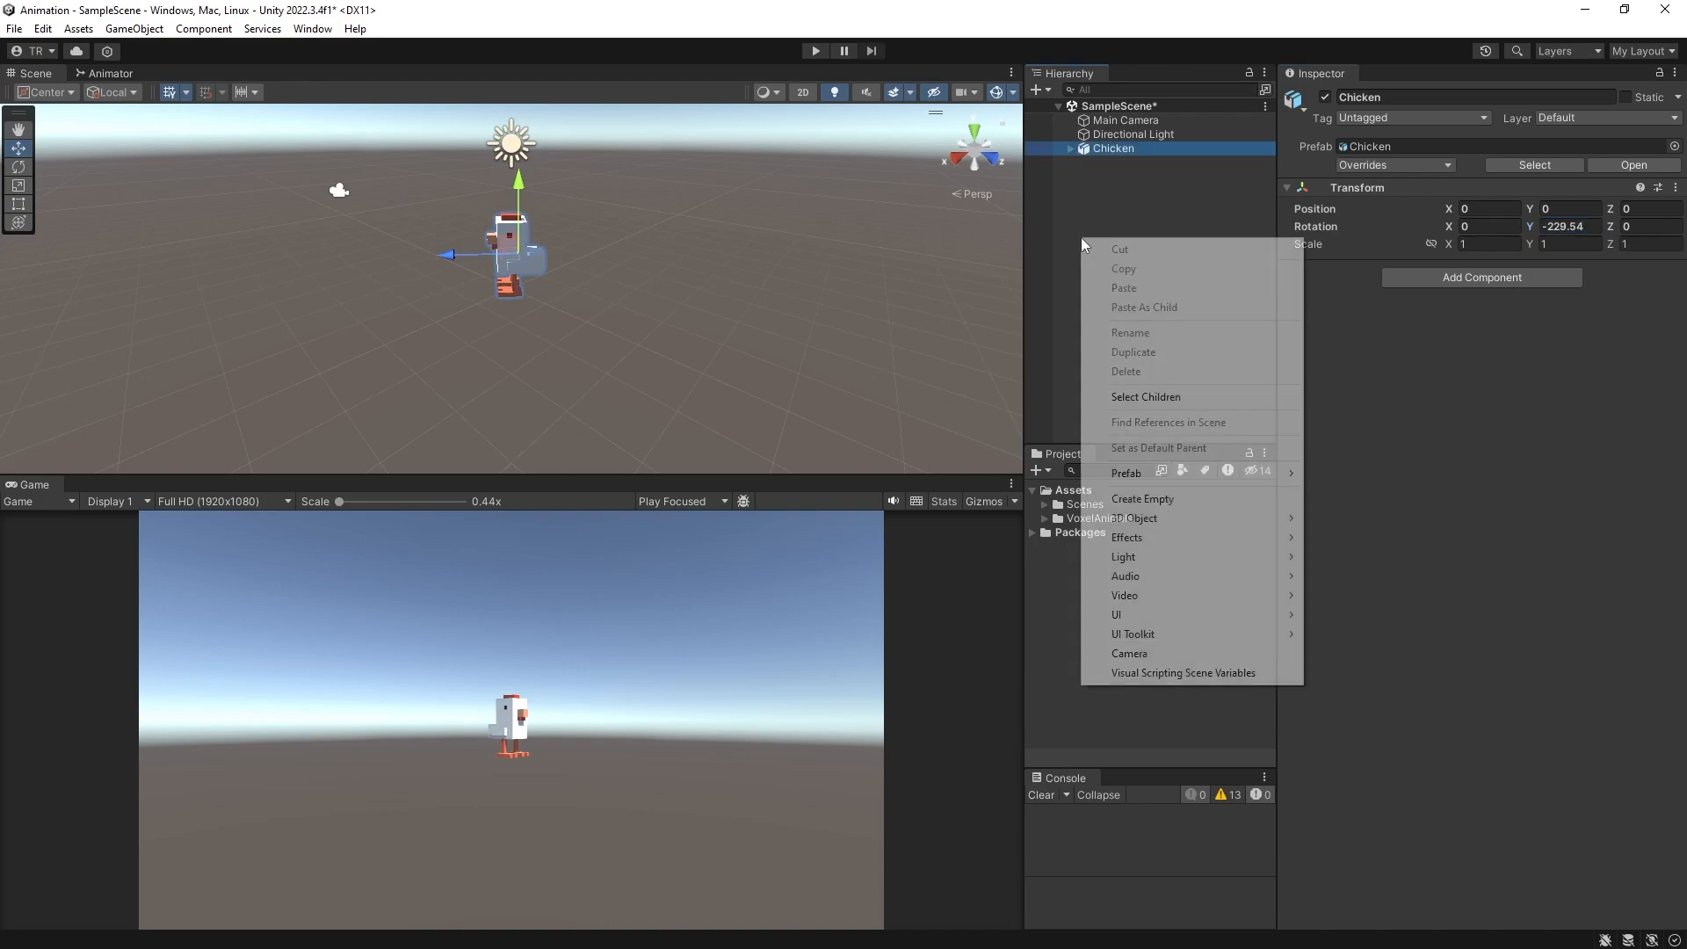
pyautogui.moveTo(1165, 518)
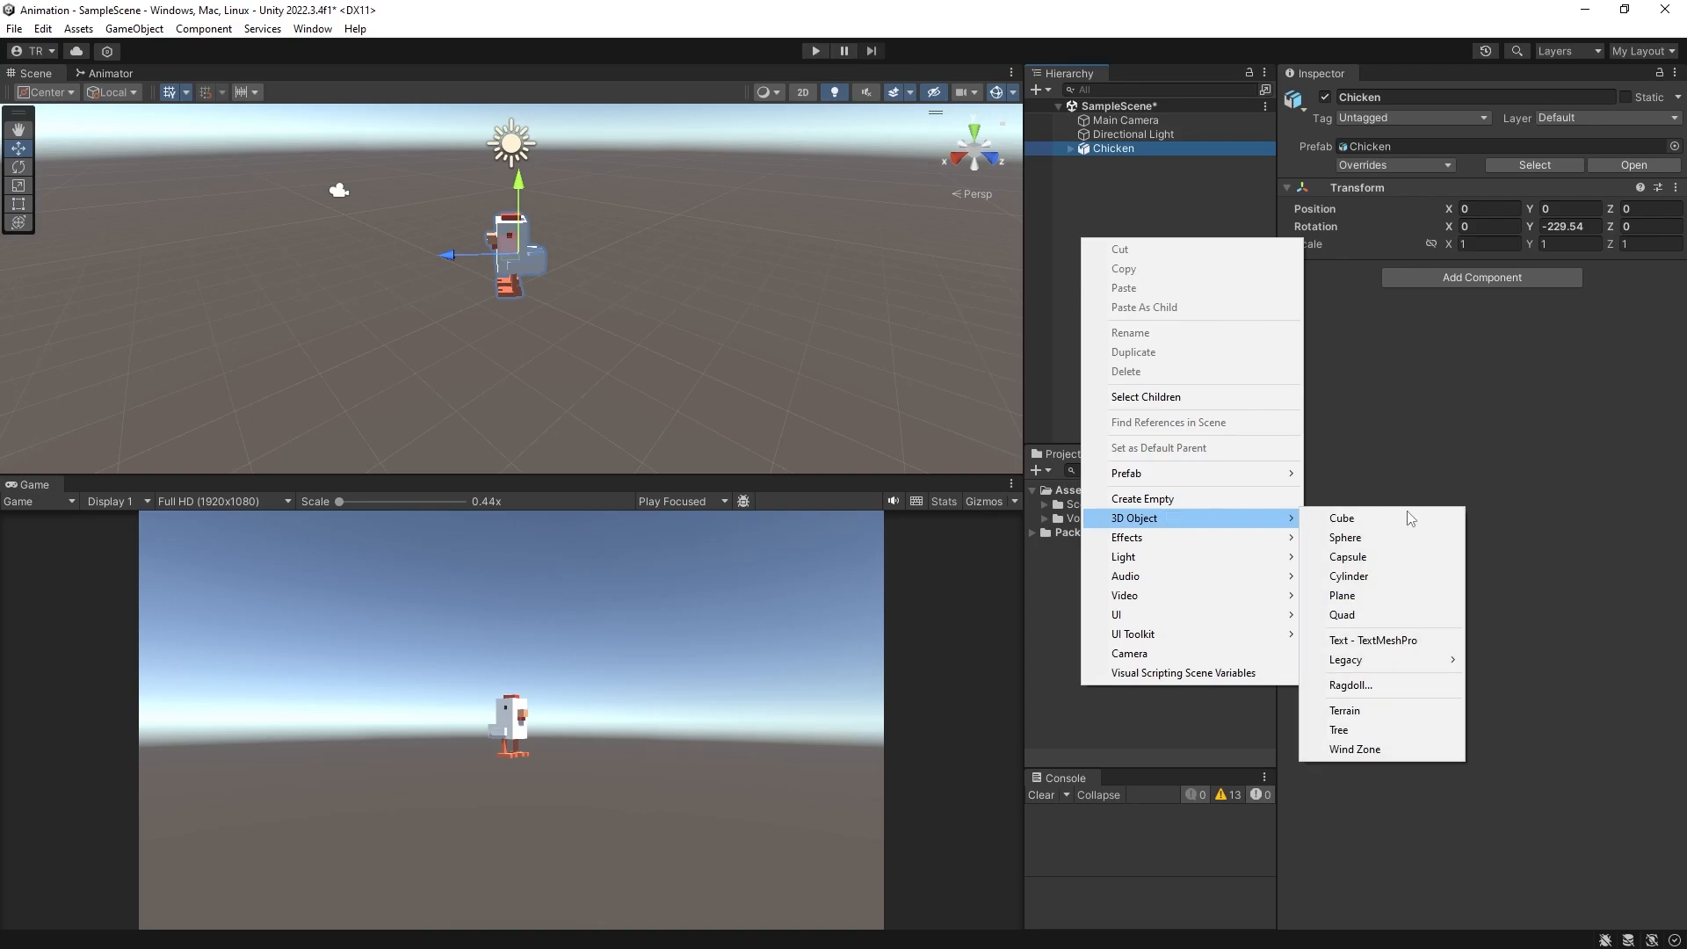
pyautogui.click(1353, 595)
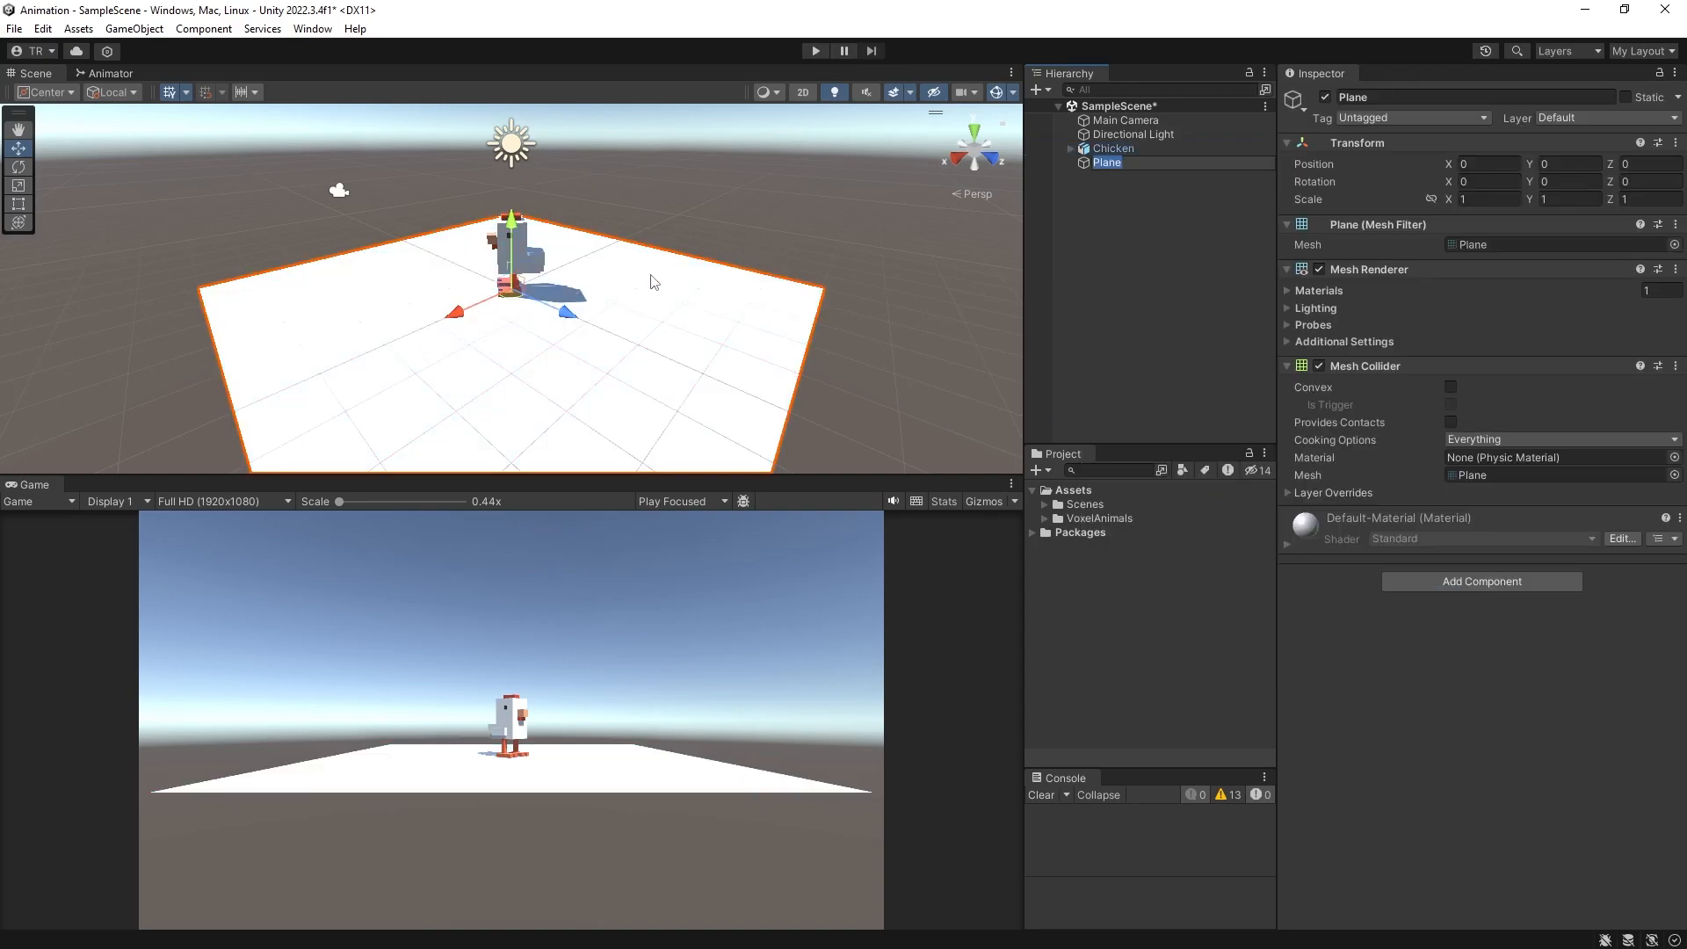
# Step: Import the Grassy-Texture image from the Images folder on disk into Assets and apply it to the plane
pyautogui.moveTo(1686, 426); pyautogui.dragTo(620, 107)
pyautogui.moveTo(811, 303); pyautogui.dragTo(1098, 597)
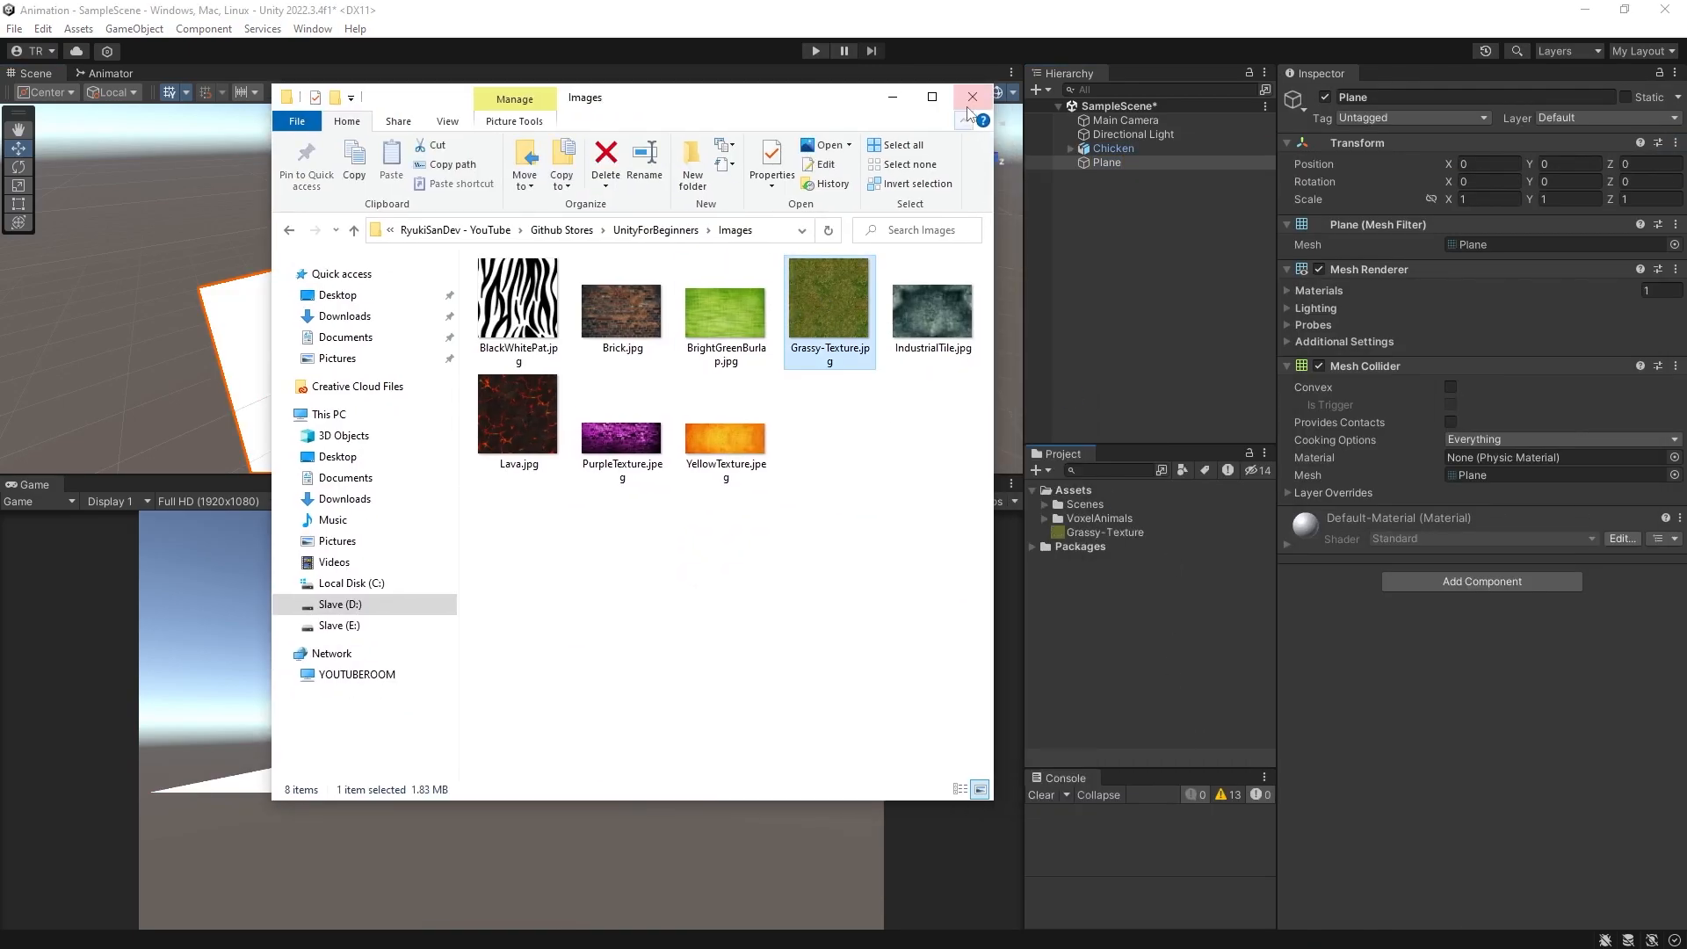
pyautogui.click(973, 97)
pyautogui.moveTo(1098, 533); pyautogui.dragTo(655, 387)
# Step: Create a project folder named Images under Assets and move the Grassy-Texture image into it
pyautogui.rightClick(1069, 625)
pyautogui.moveTo(1114, 150)
pyautogui.click(1505, 118)
pyautogui.write('Images')
pyautogui.press('Return')
pyautogui.moveTo(1076, 563); pyautogui.dragTo(1081, 506)
# Step: Move the Main Camera closer to the Chicken, to a Z position of about -4.45
pyautogui.click(1090, 123)
pyautogui.moveTo(373, 211); pyautogui.dragTo(443, 243)
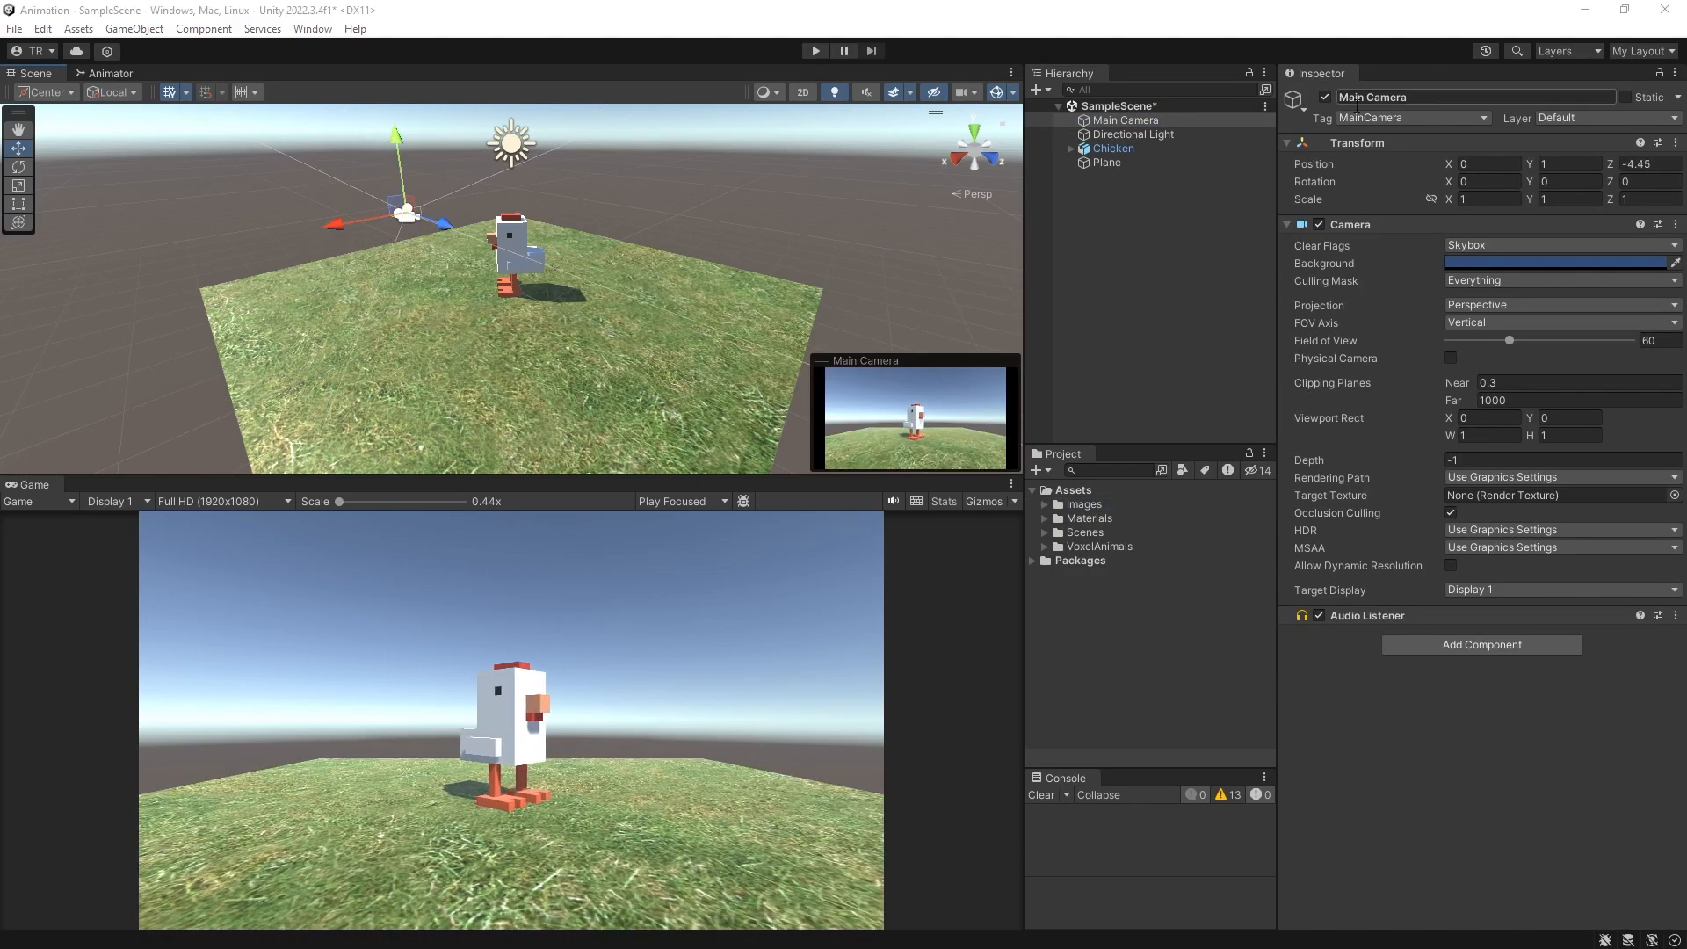
# Step: Add an Animator component to the Chicken object
pyautogui.click(1093, 149)
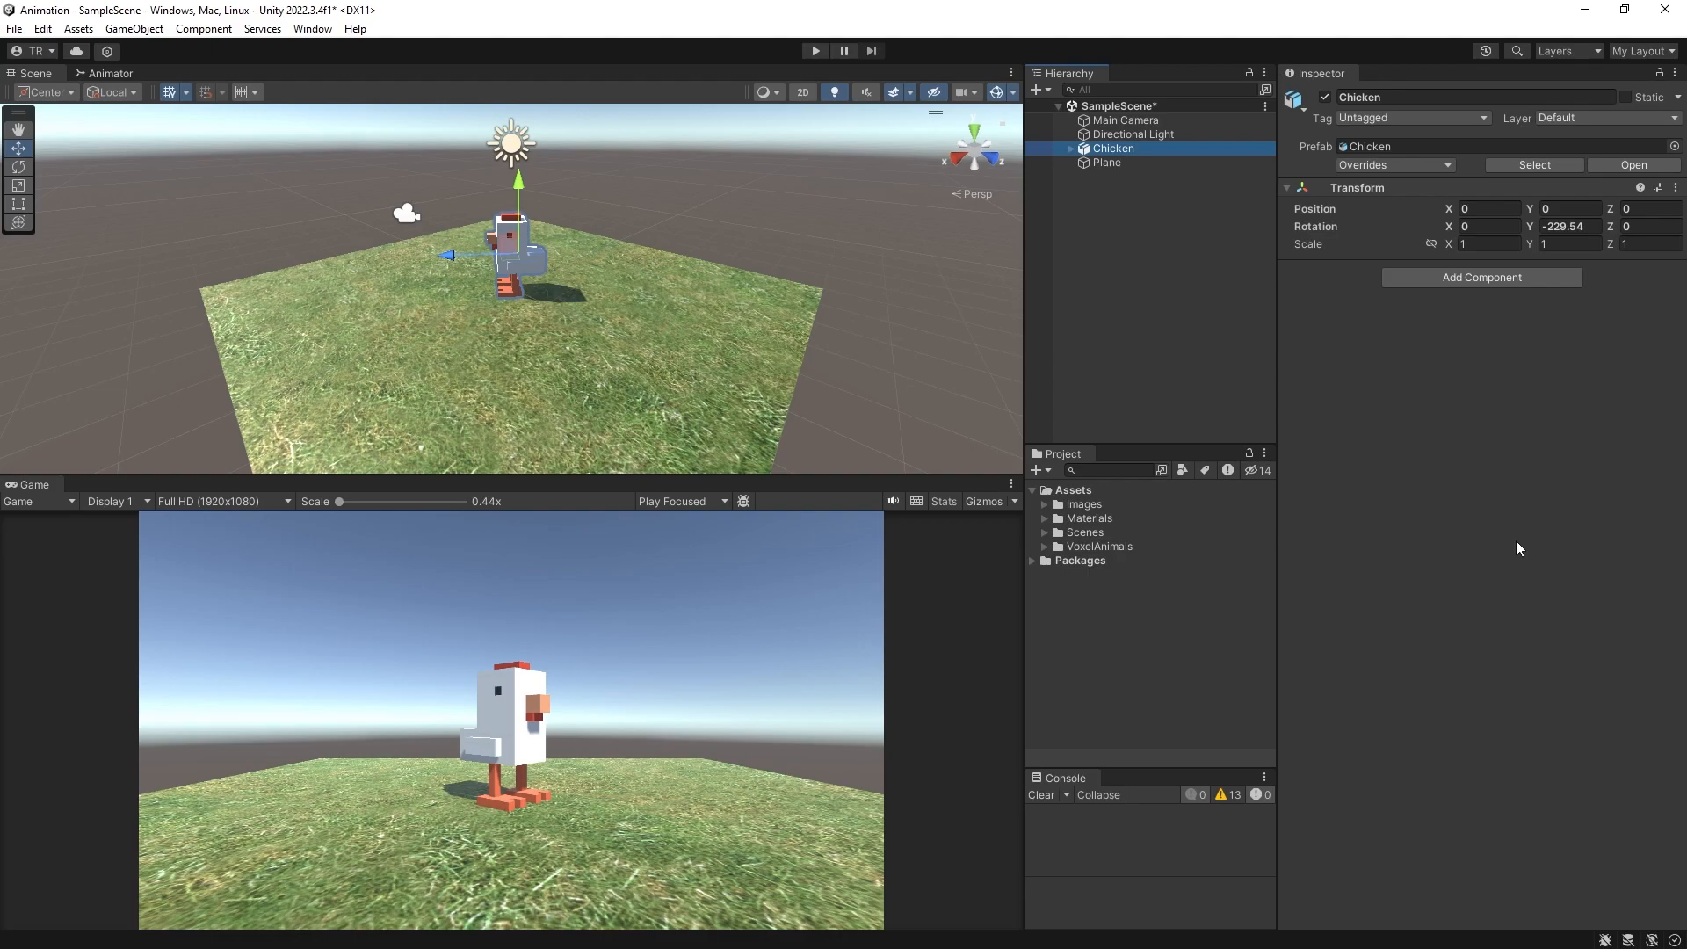
pyautogui.click(1446, 278)
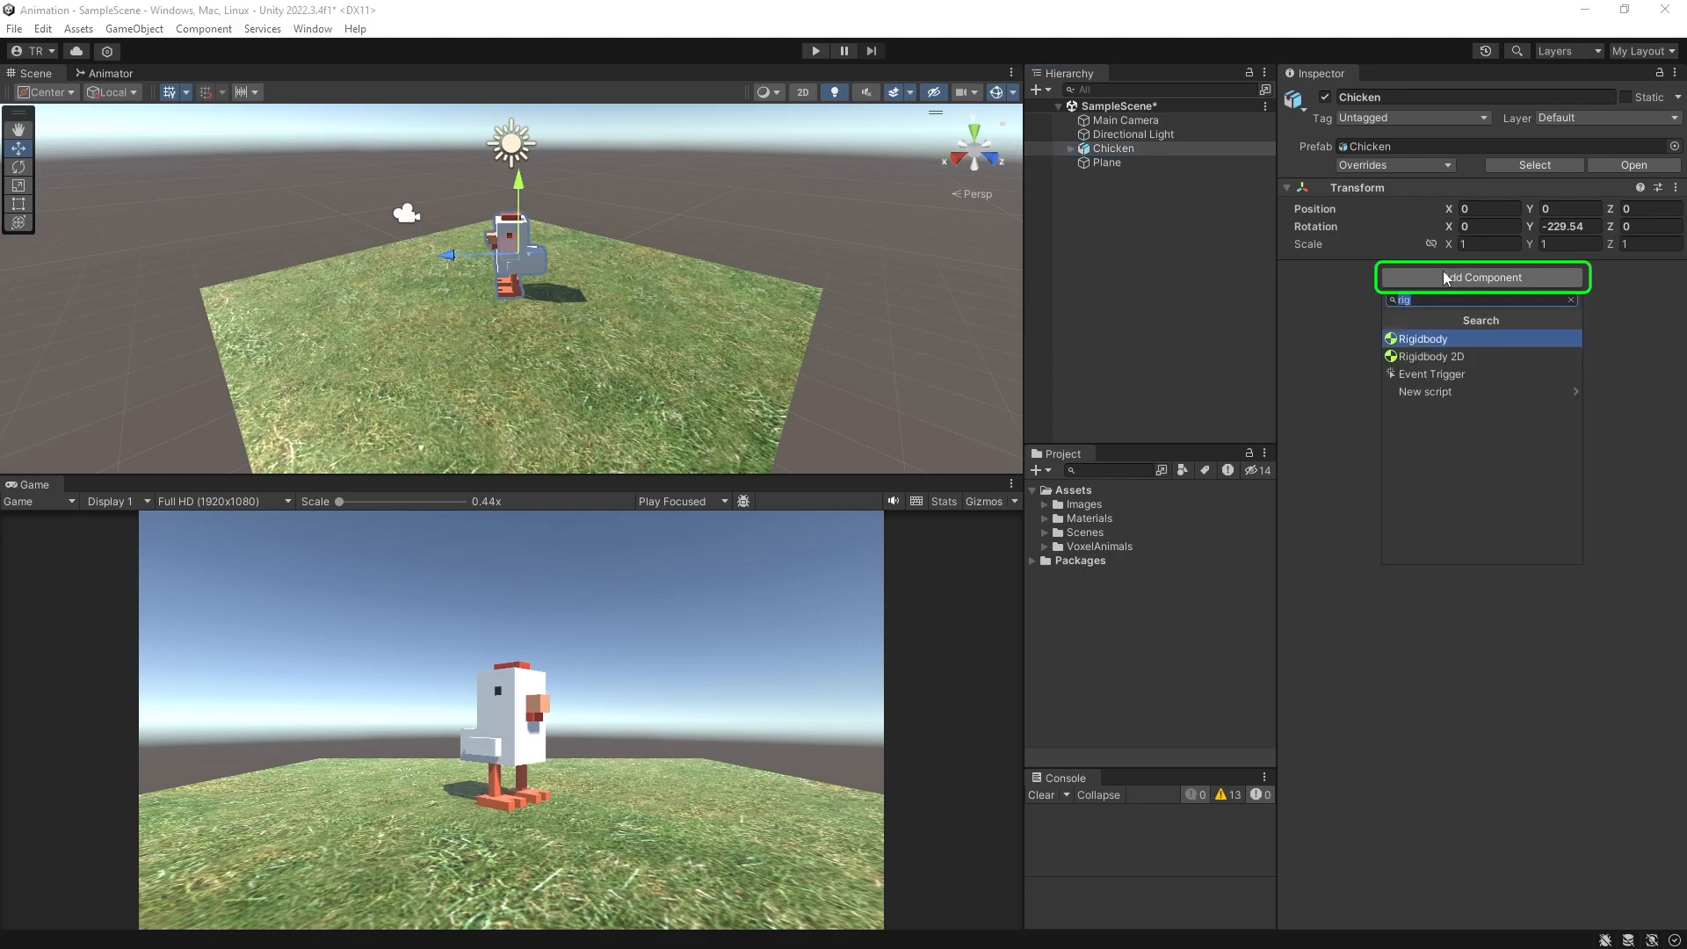
pyautogui.write('ani')
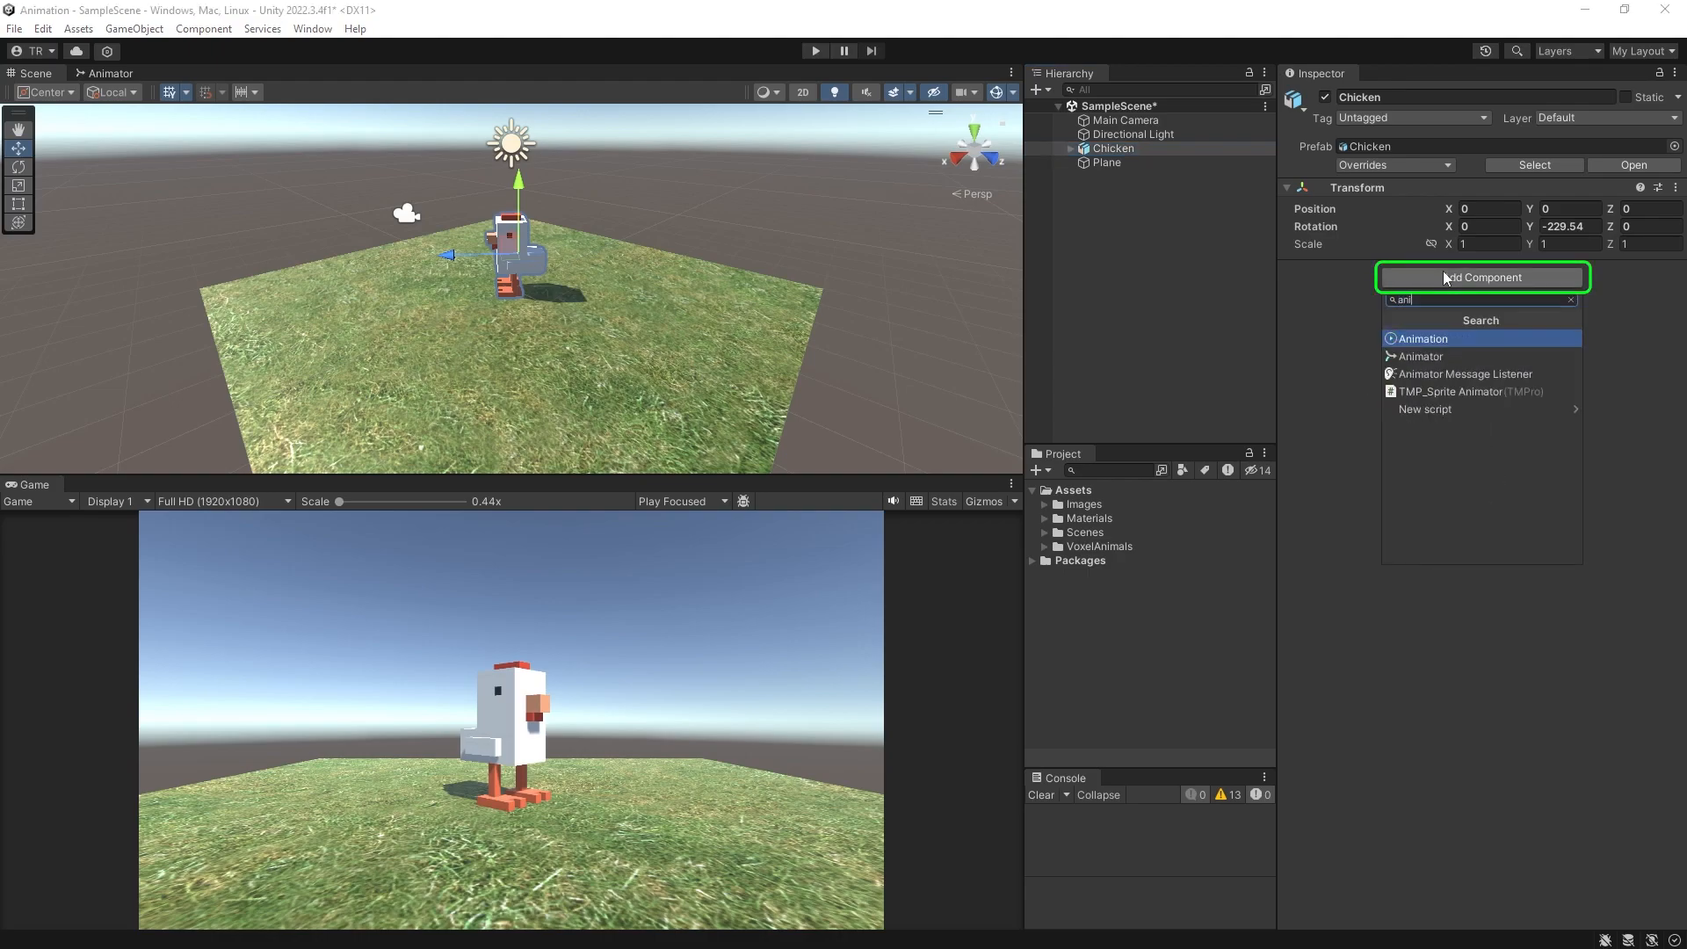
pyautogui.click(1396, 358)
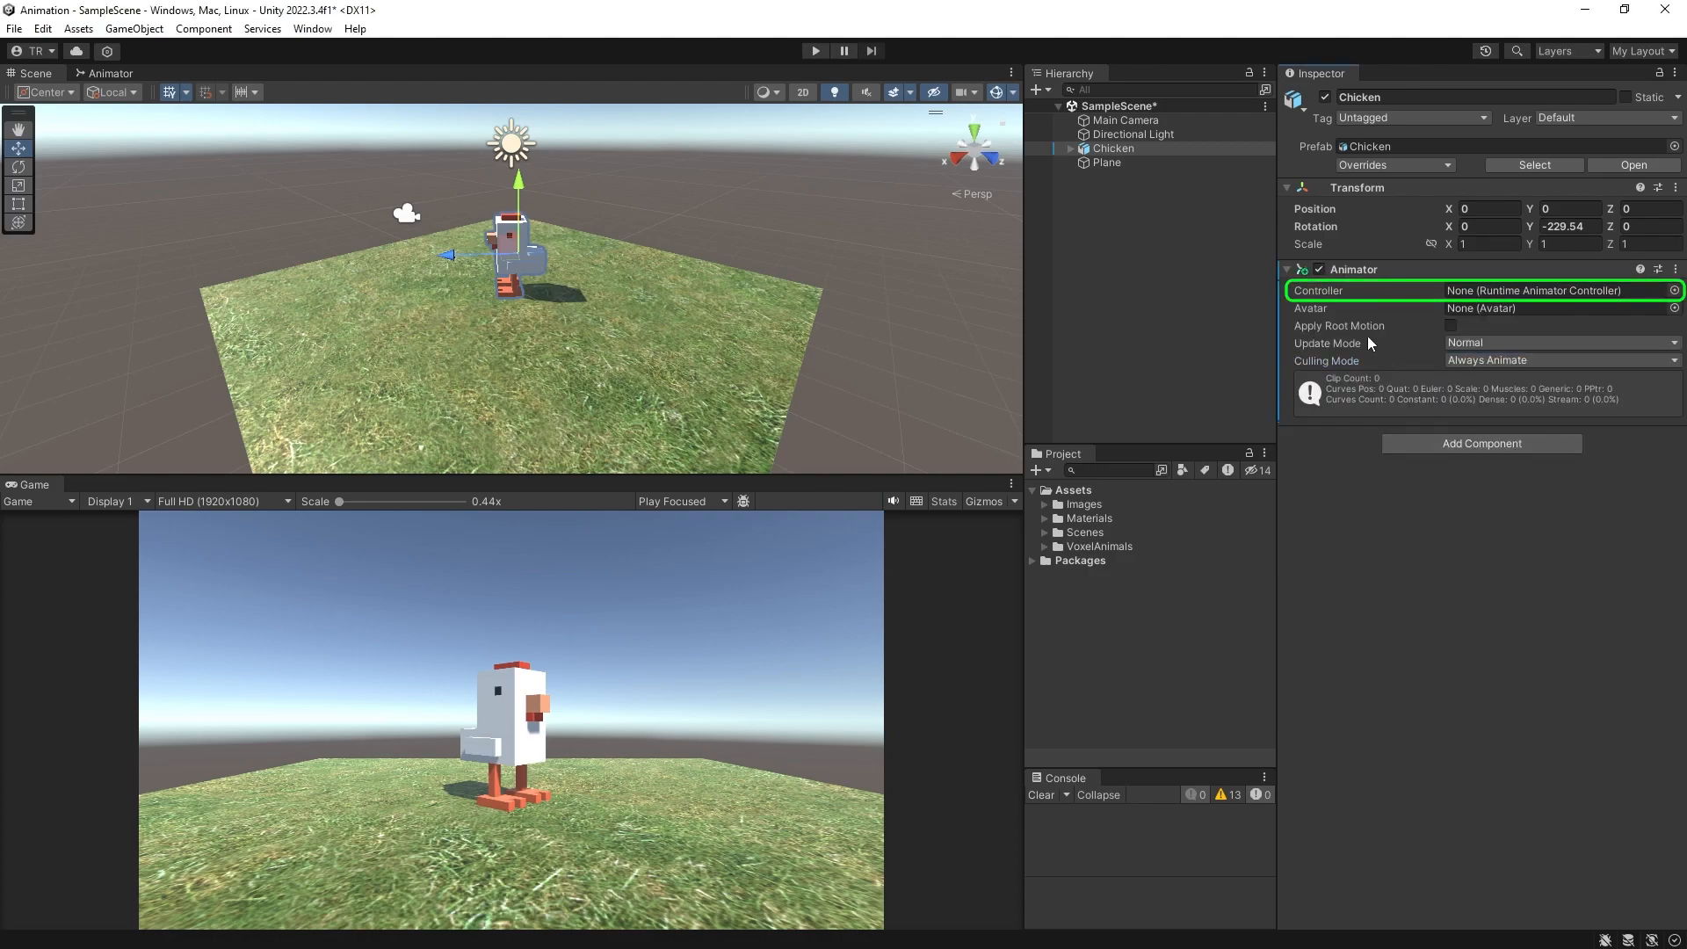
# Step: Assign the Chicken animator controller as the Controller of the Chicken's Animator component
pyautogui.click(1674, 291)
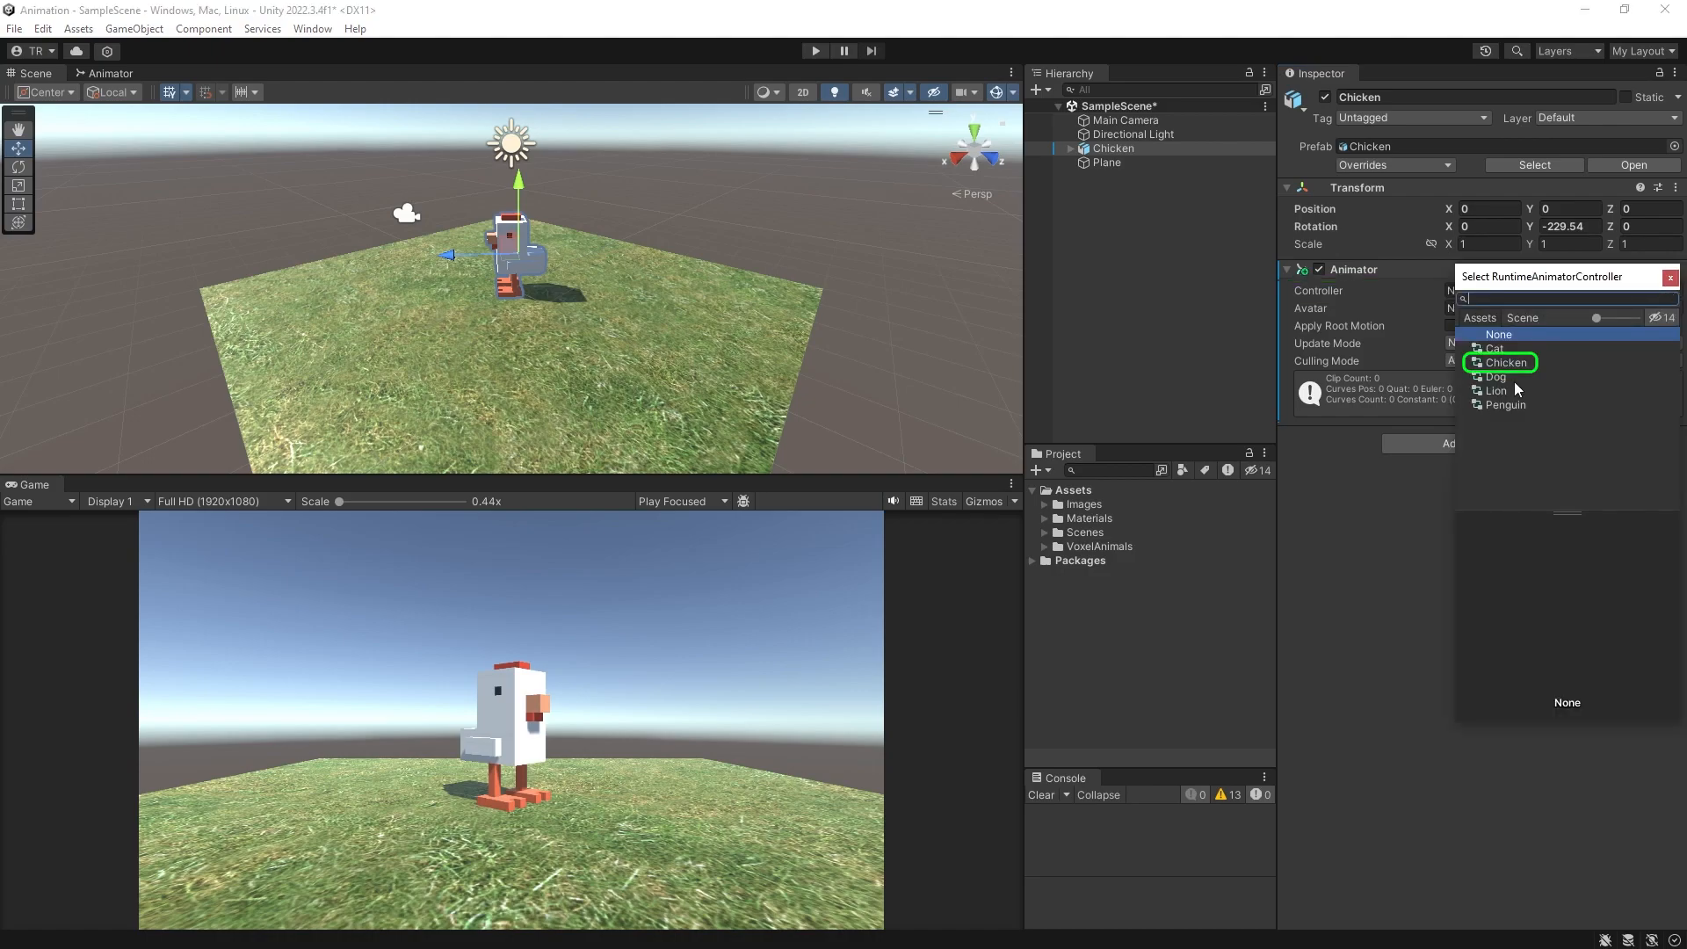
pyautogui.click(1500, 364)
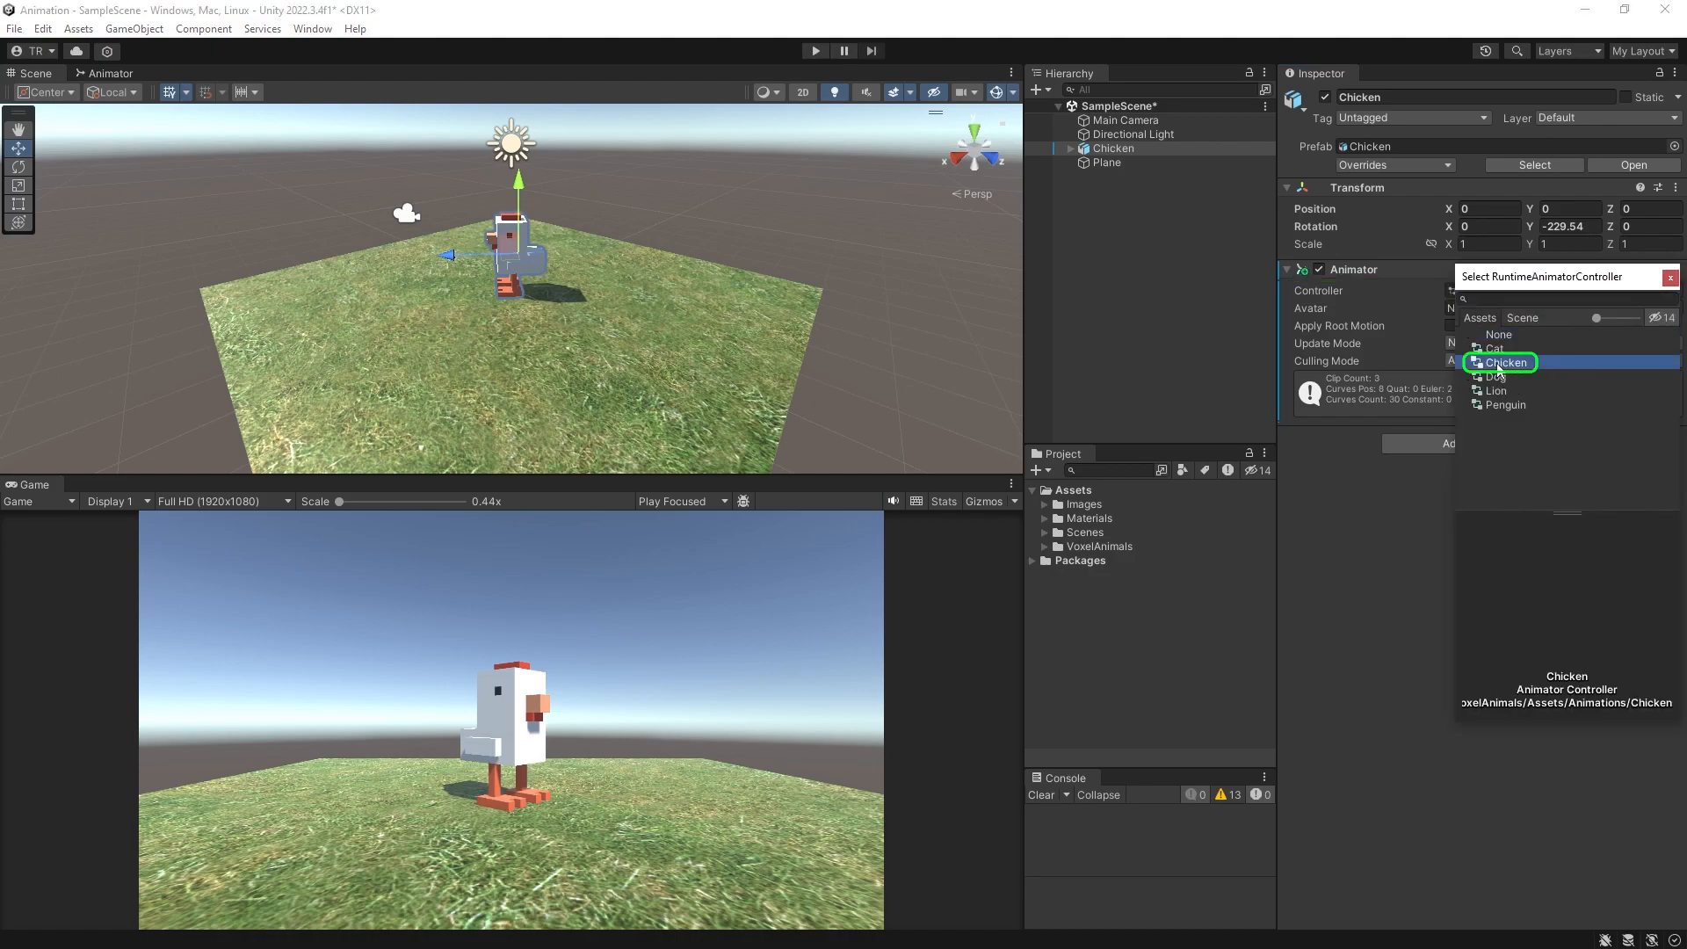
pyautogui.doubleClick(1497, 366)
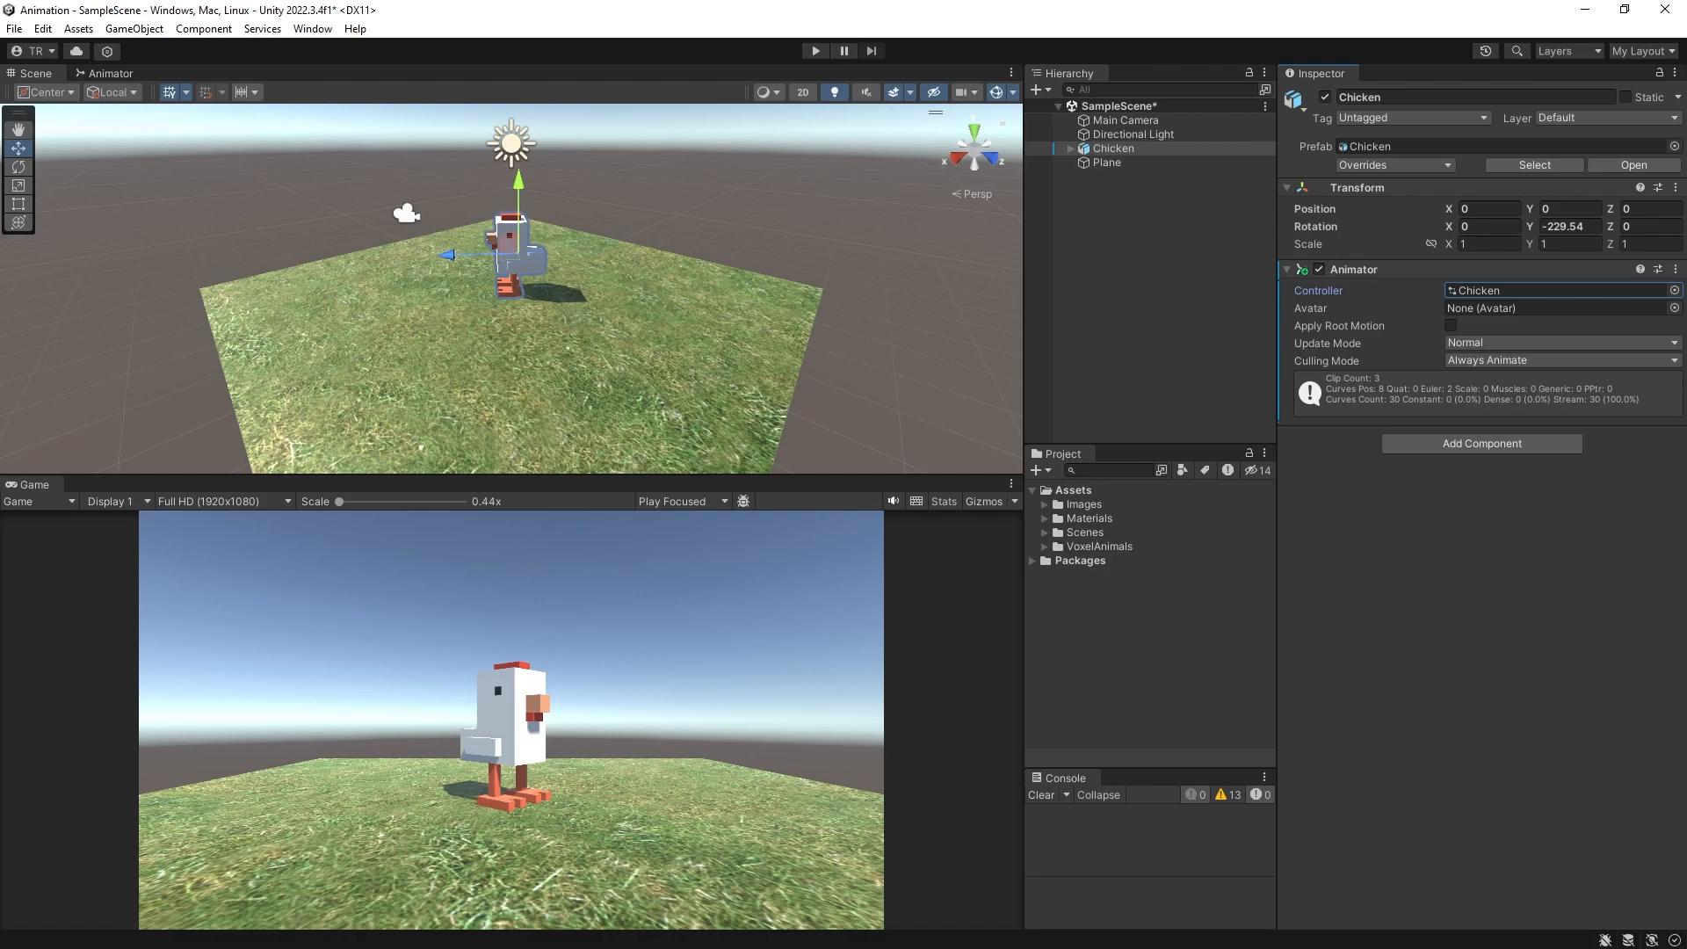
# Step: Run the scene to watch the Chicken's animation and stop the playback
pyautogui.click(815, 51)
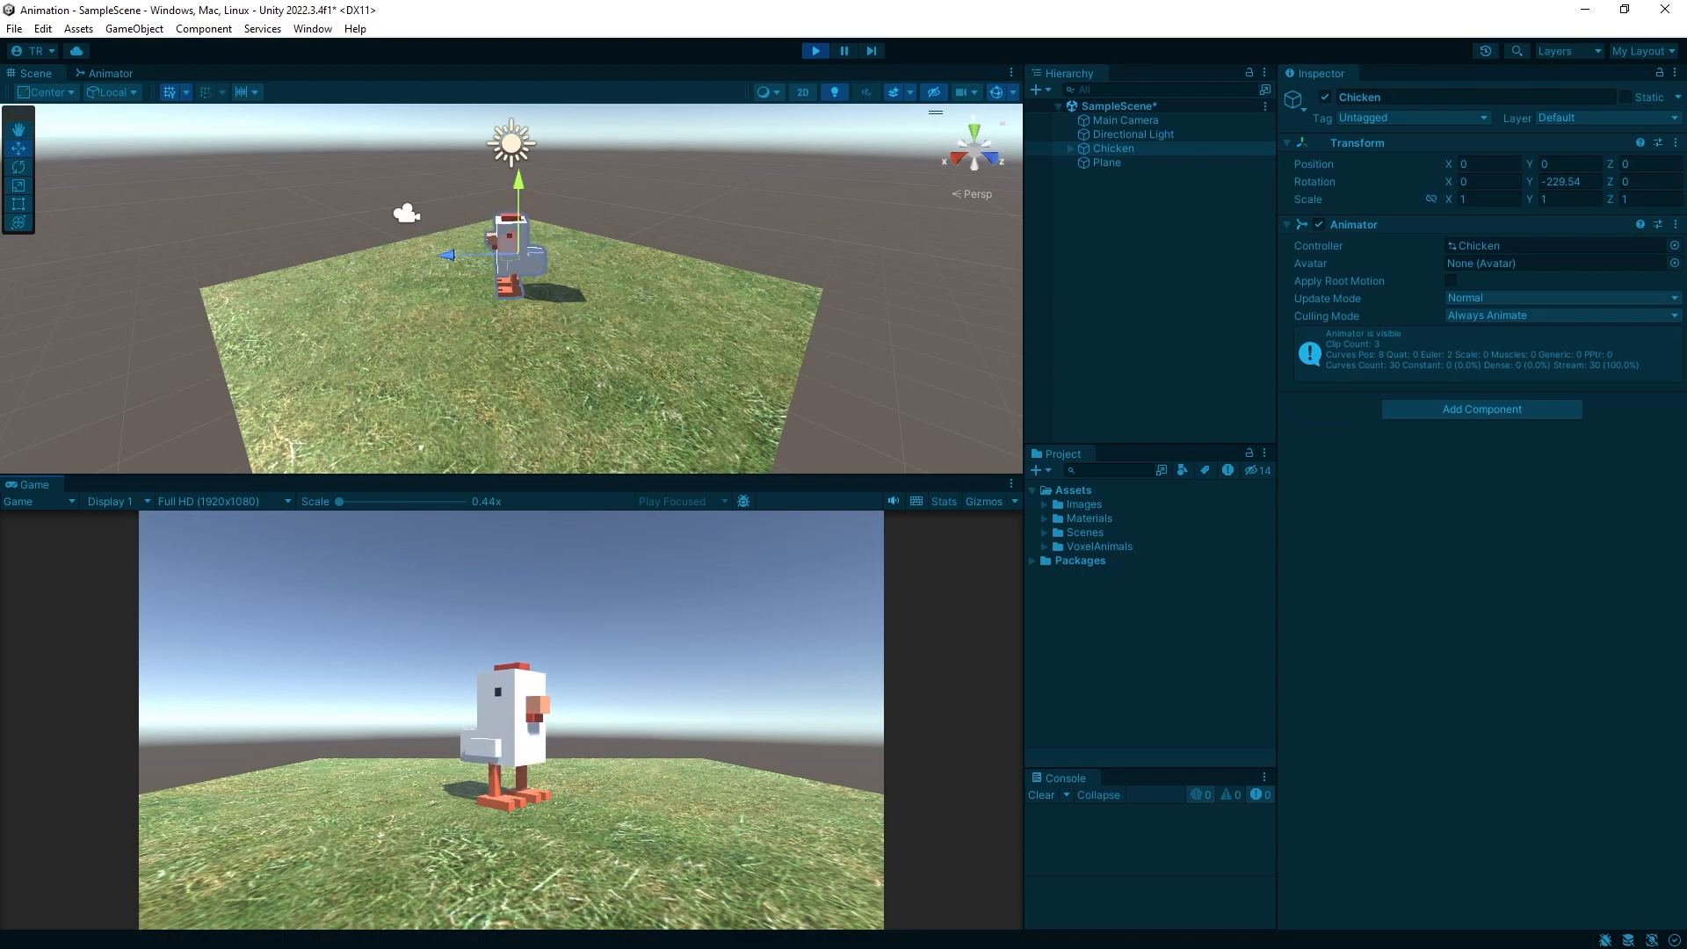
pyautogui.click(819, 51)
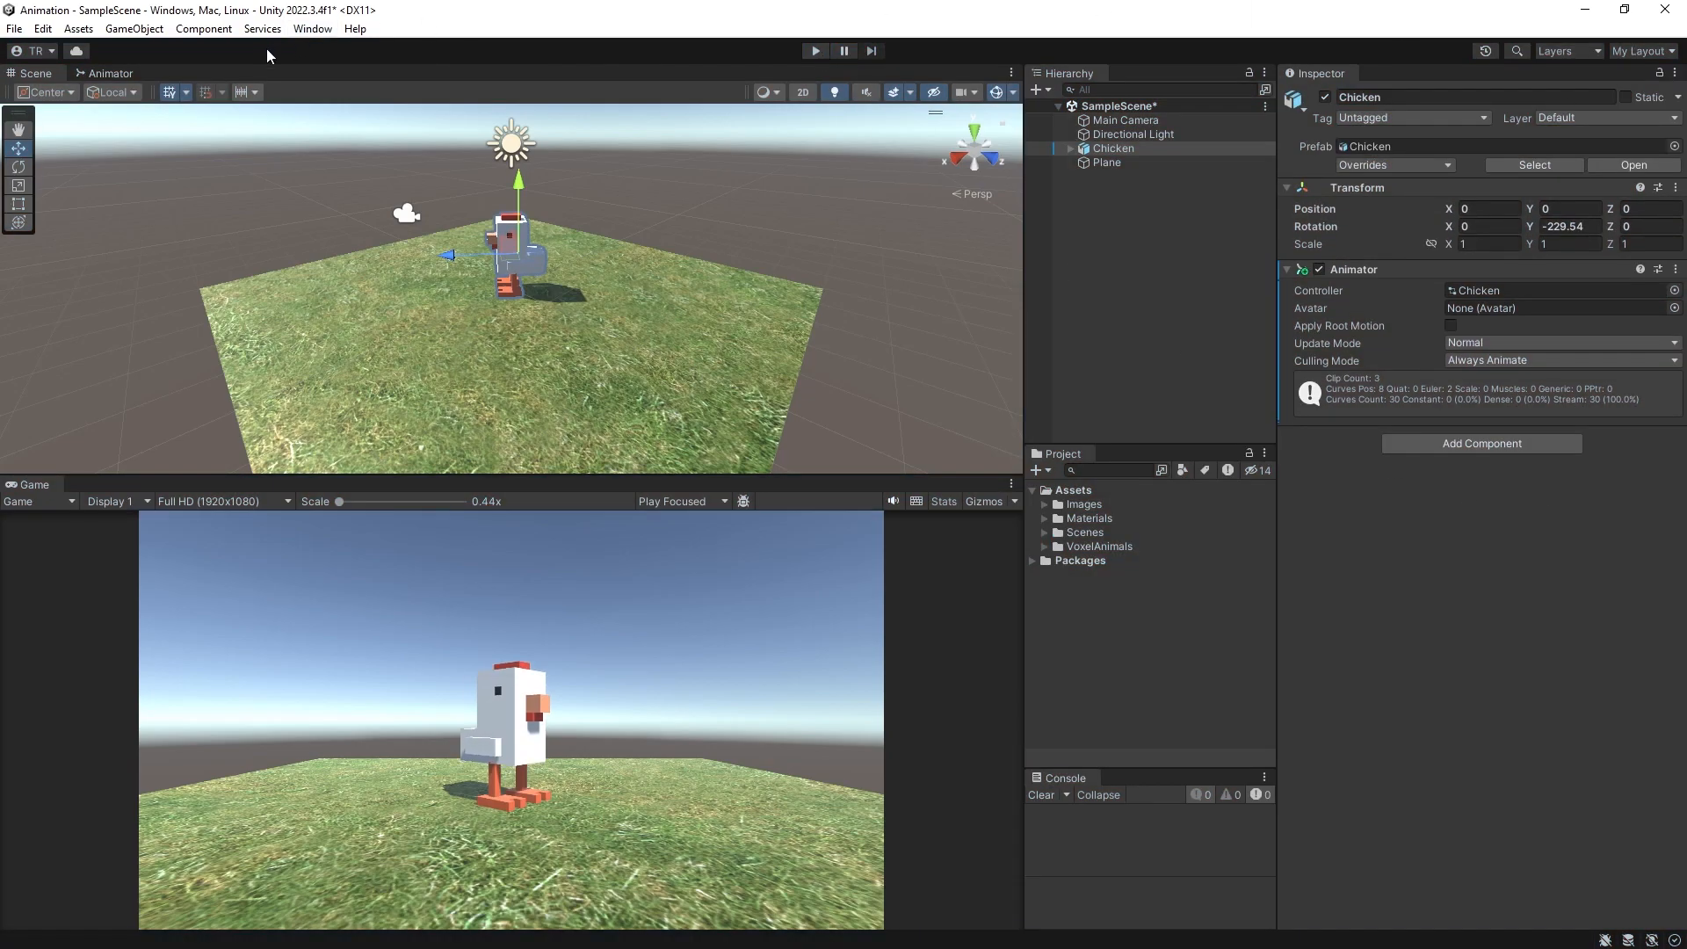
# Step: Open the Animator window and show the state graph of the Chicken controller
pyautogui.click(312, 28)
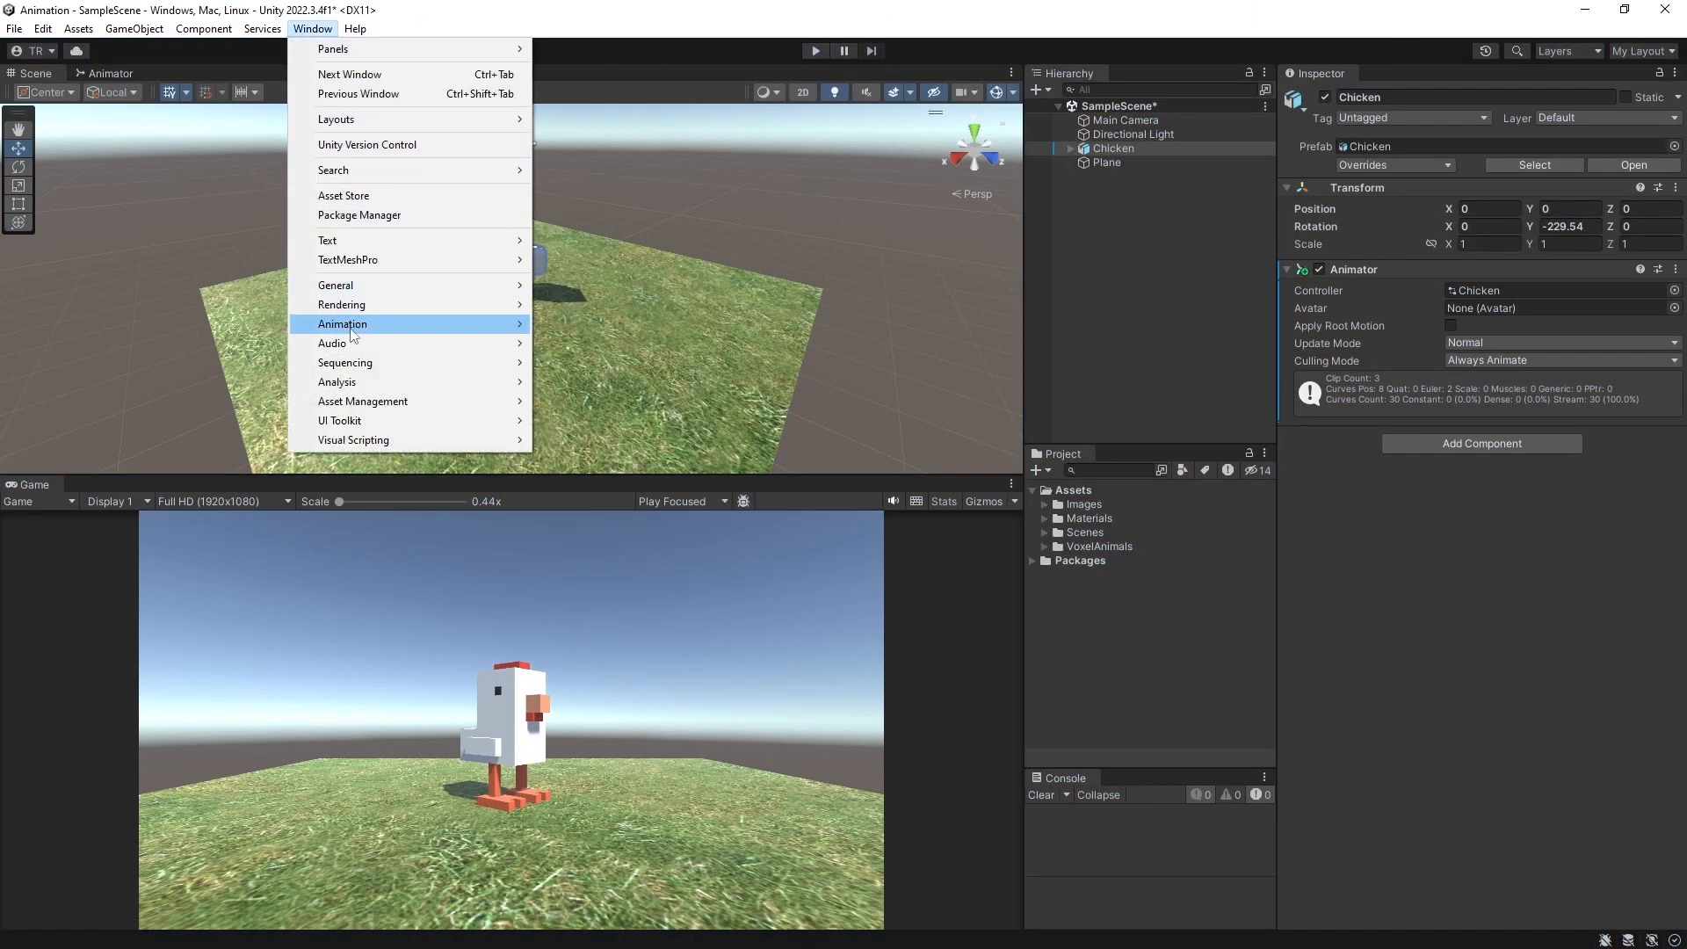
pyautogui.moveTo(351, 325)
pyautogui.click(582, 343)
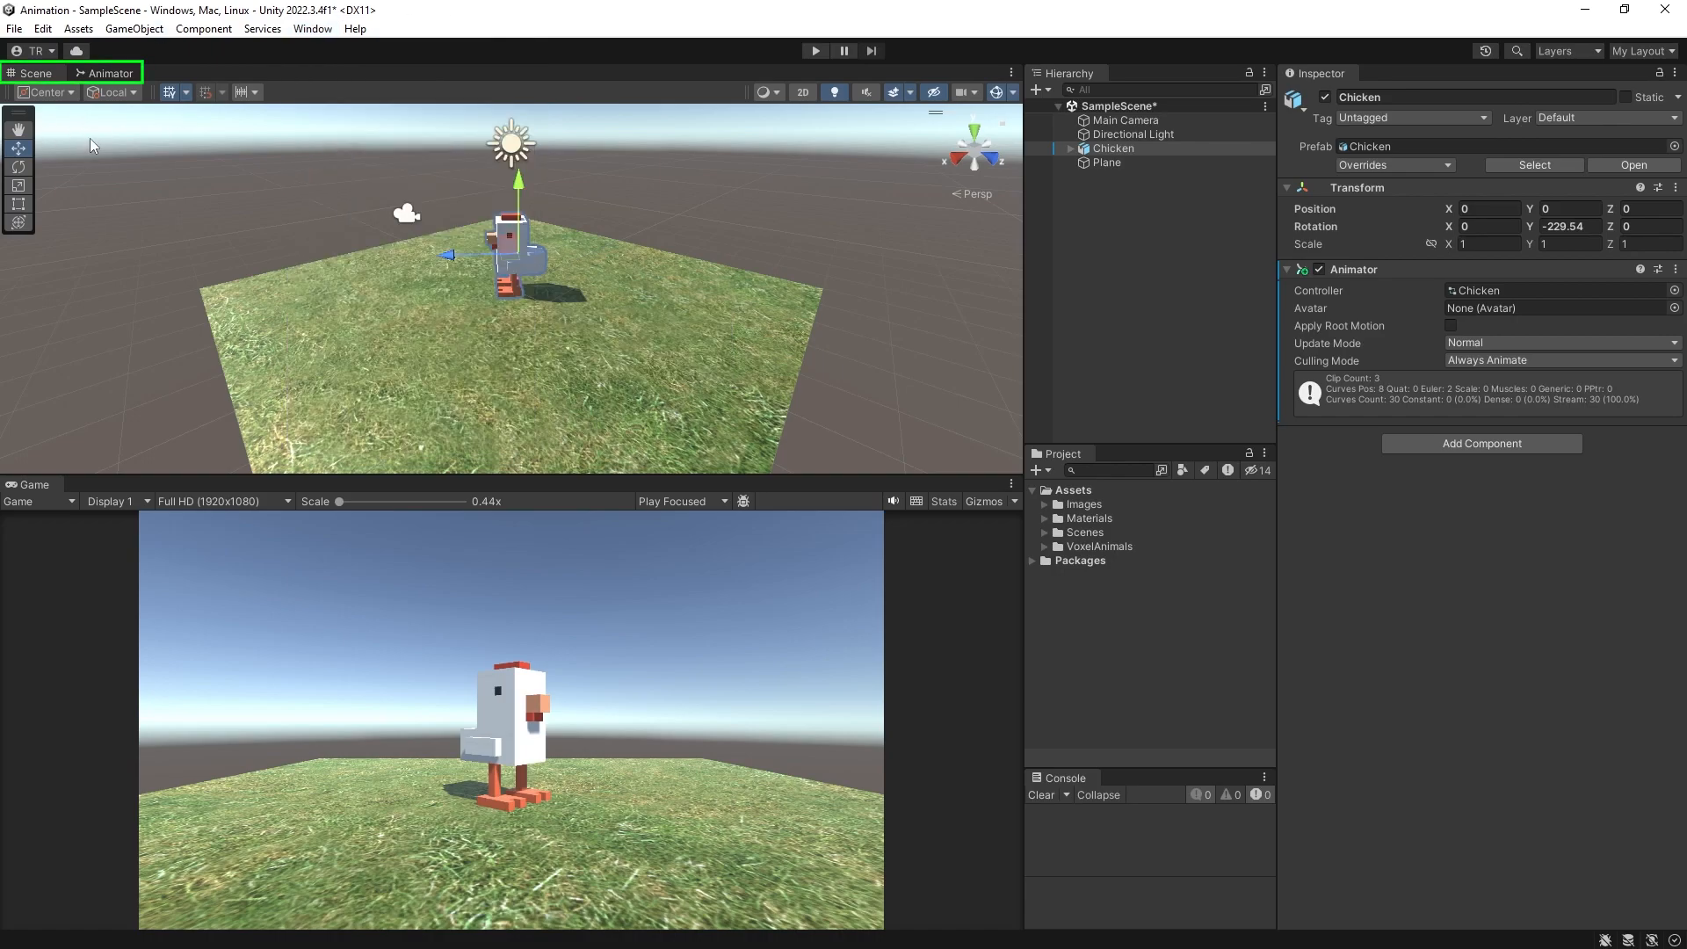
pyautogui.click(108, 73)
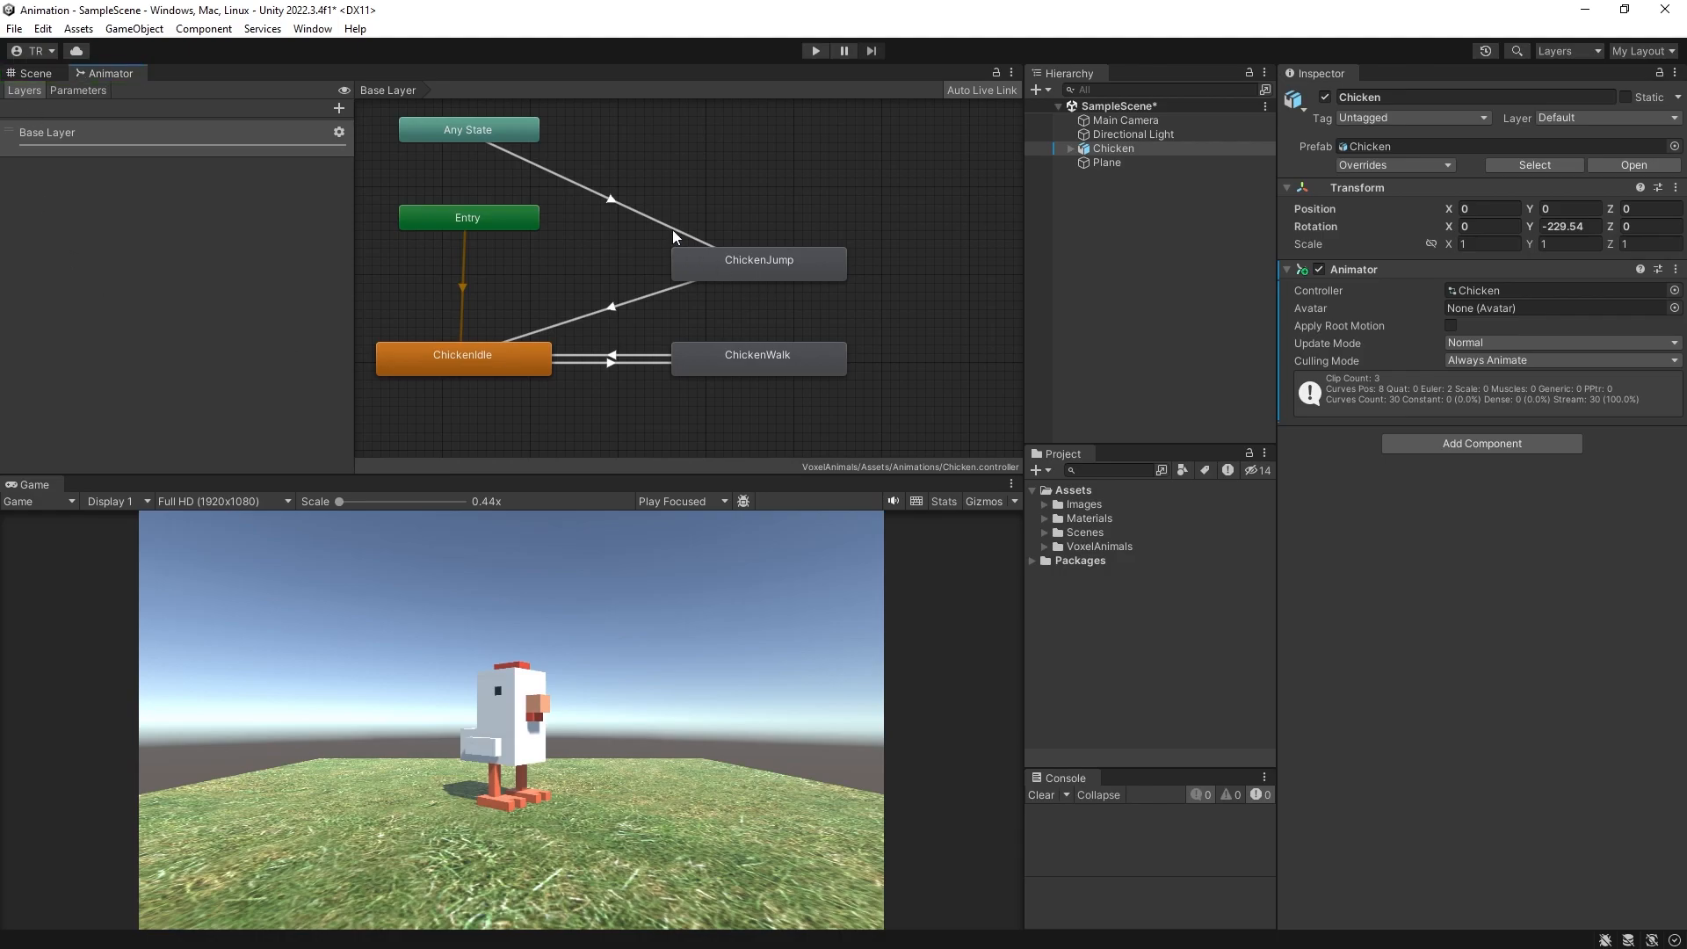
# Step: Rearrange the Base Layer graph by moving the Exit node nearer to the states and repositioning the ChickenJump and ChickenWalk states
pyautogui.scroll(-2, 672, 236)
pyautogui.moveTo(1006, 218); pyautogui.dragTo(780, 167)
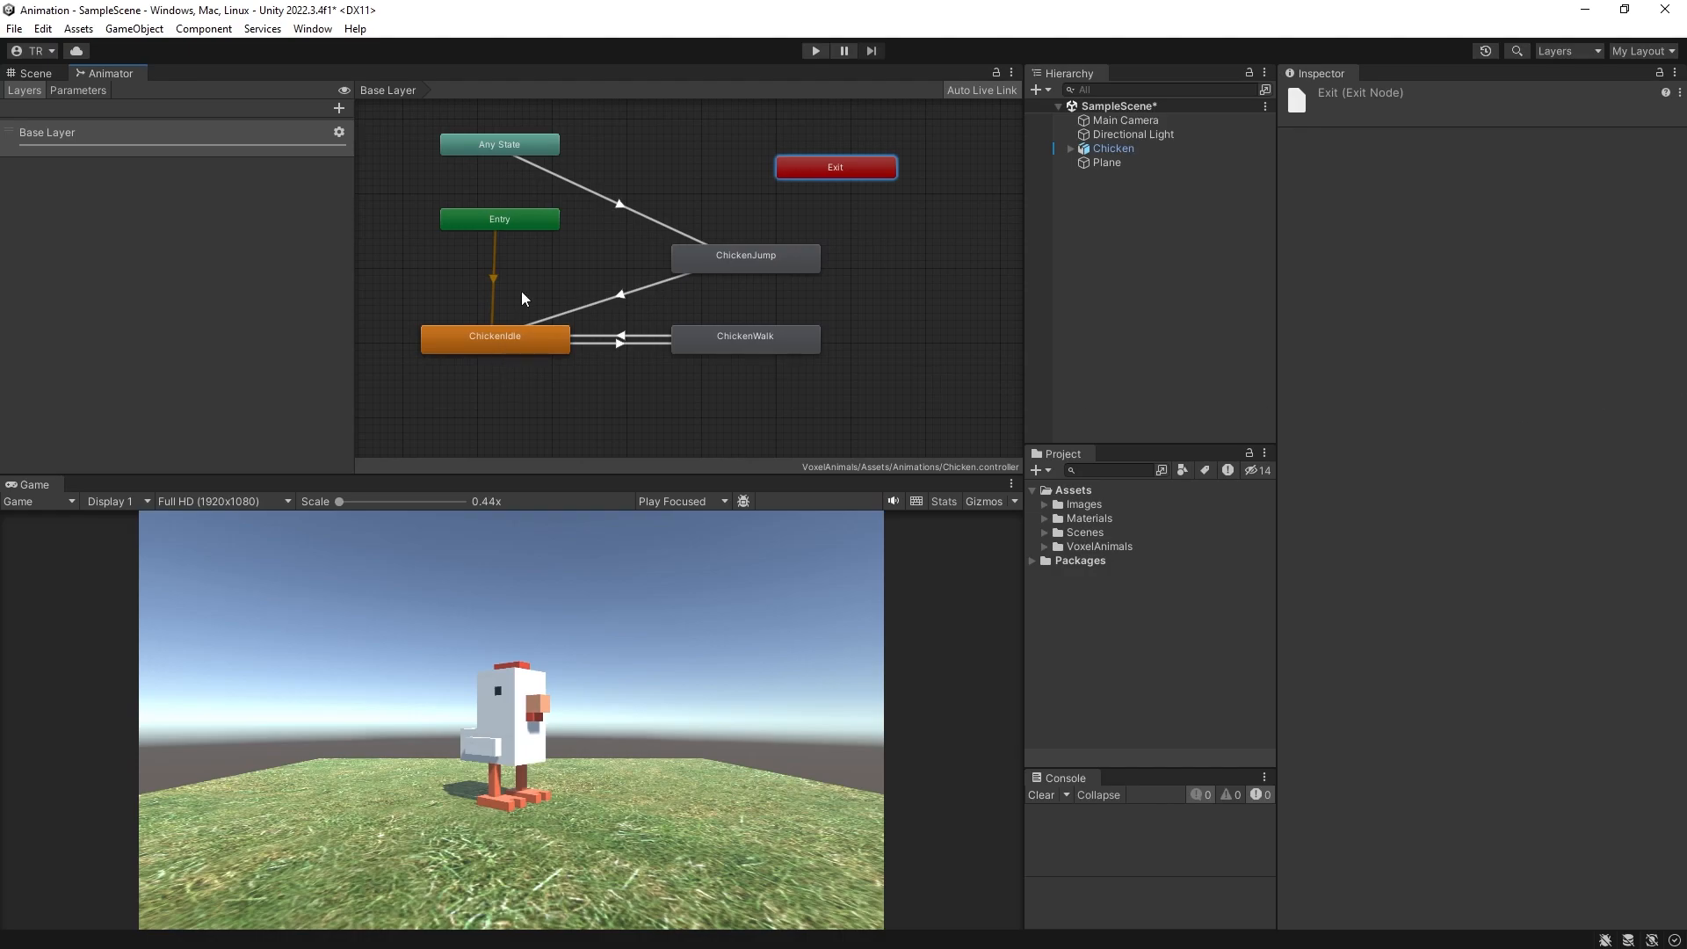
pyautogui.scroll(-5, 525, 281)
pyautogui.scroll(3, 524, 281)
pyautogui.scroll(-1, 525, 281)
pyautogui.scroll(3, 525, 283)
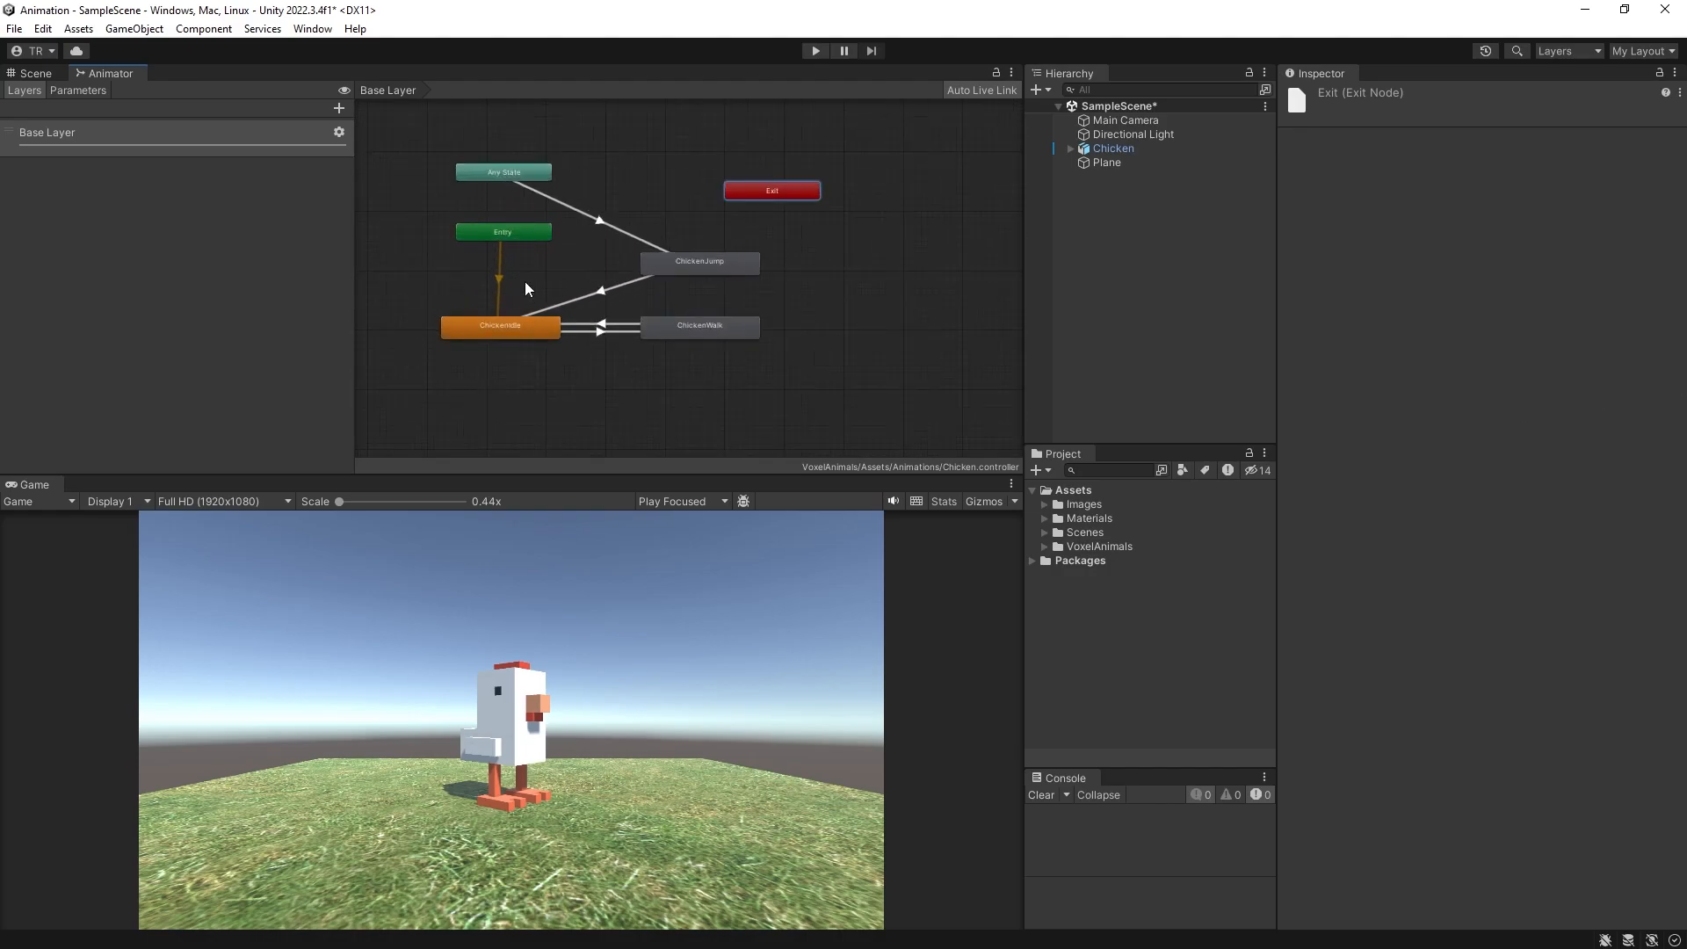
pyautogui.moveTo(844, 299); pyautogui.dragTo(810, 331, button='middle')
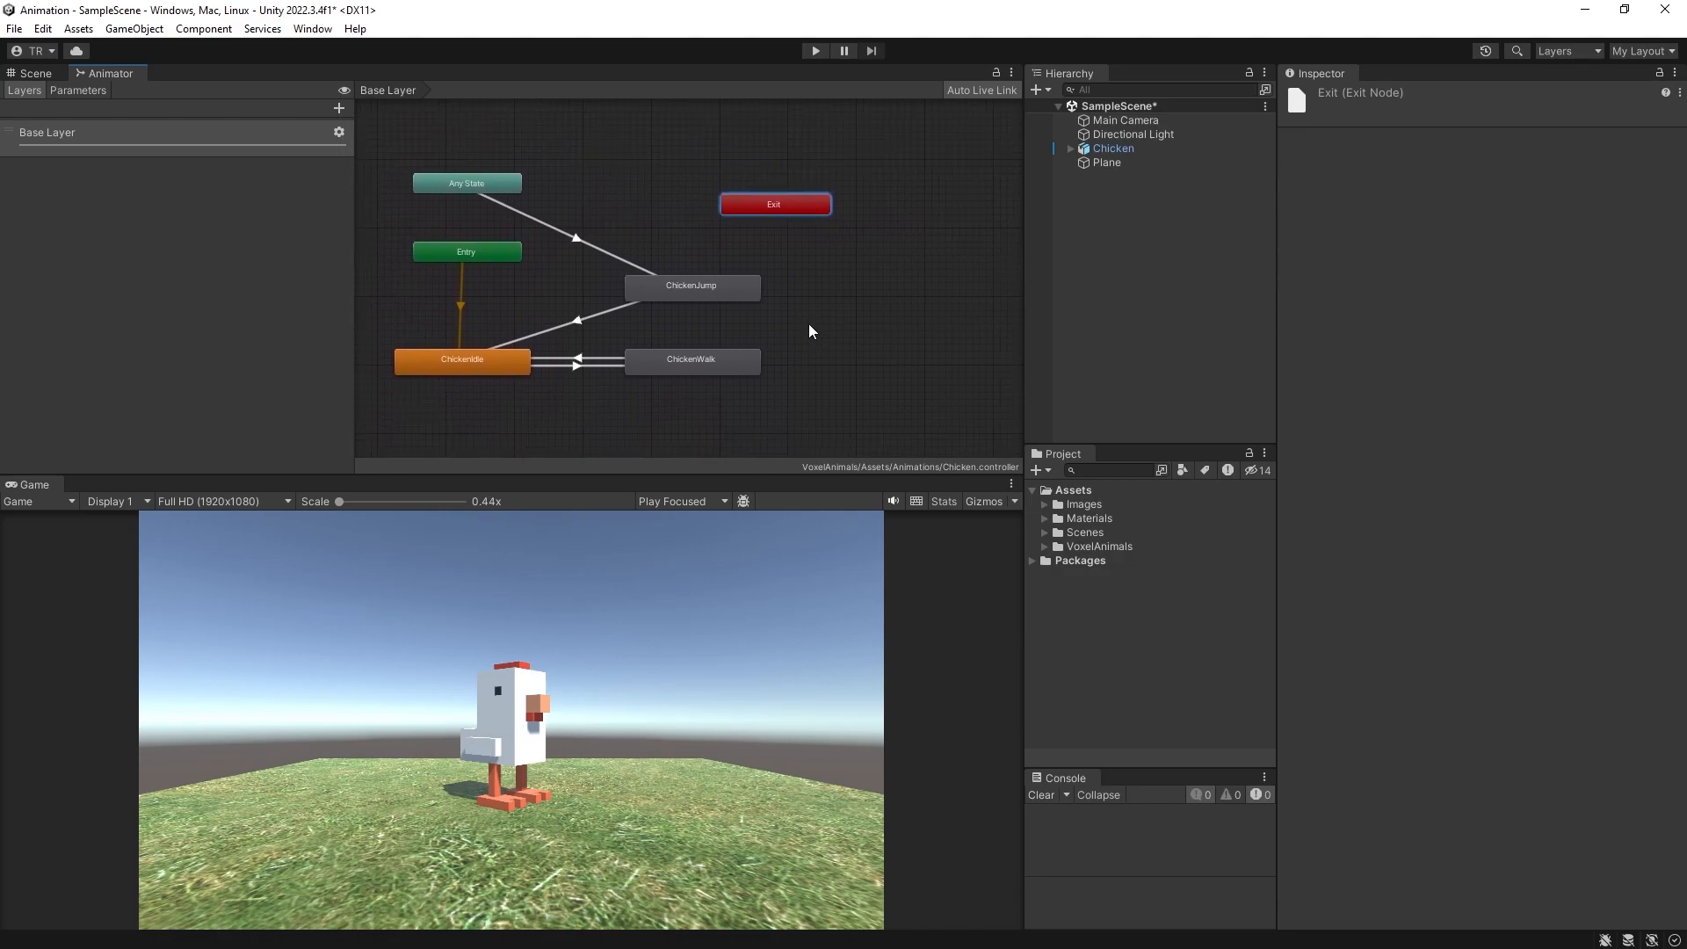
pyautogui.moveTo(701, 287); pyautogui.dragTo(637, 272)
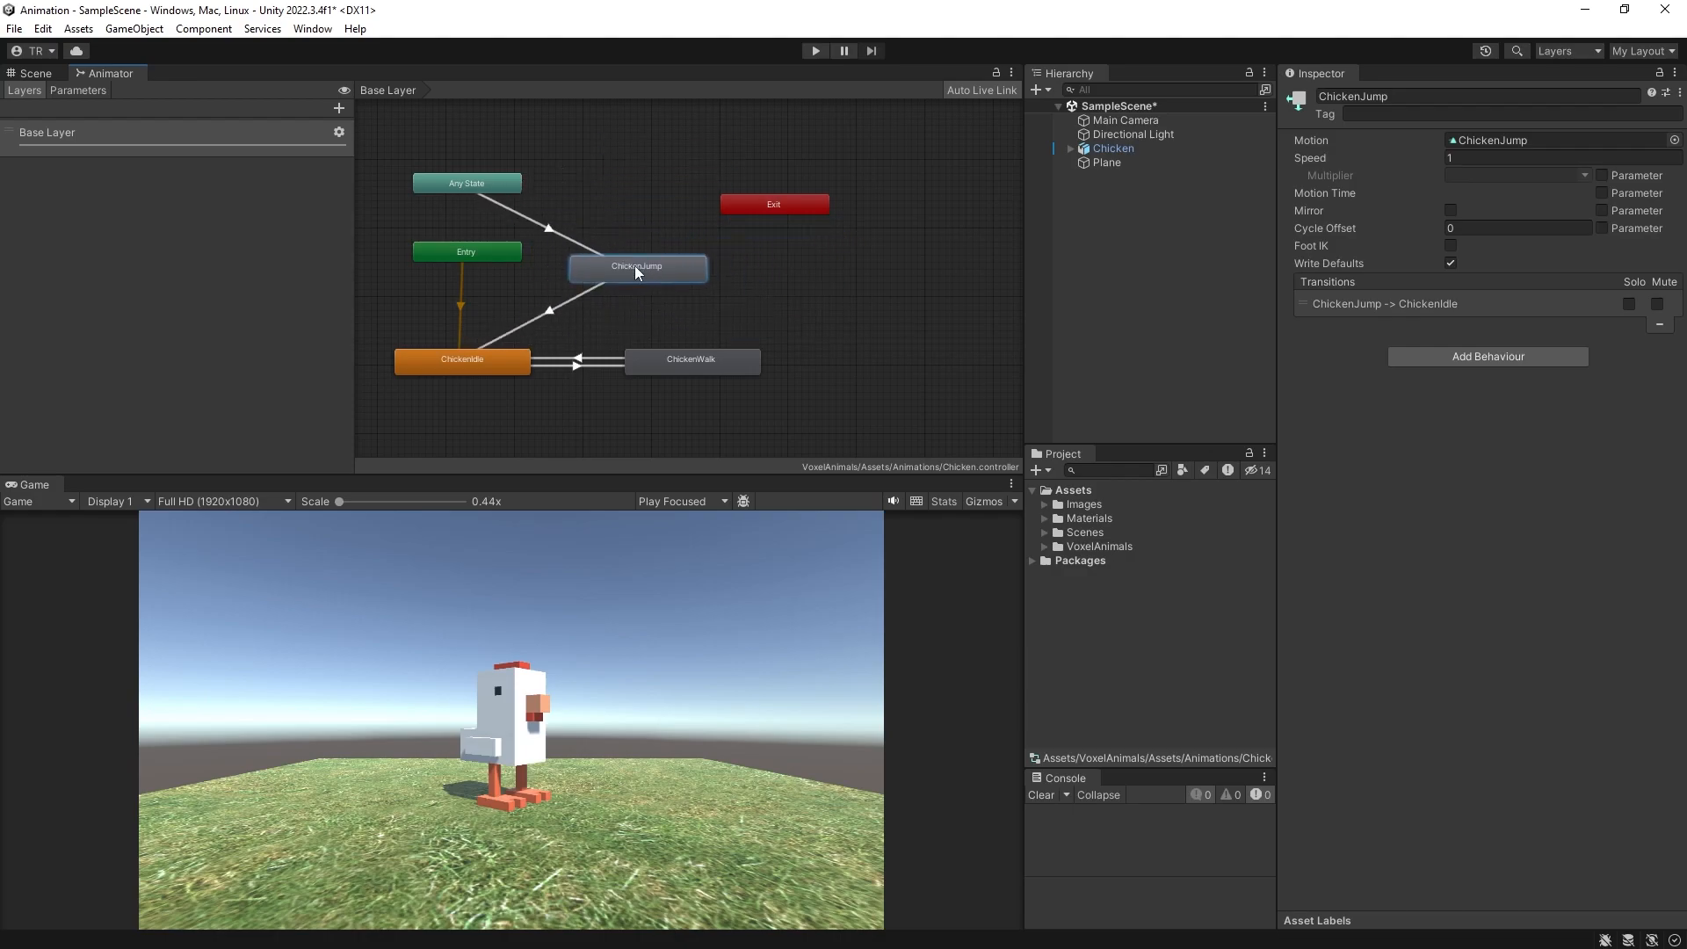
pyautogui.moveTo(684, 378)
pyautogui.mouseDown()
pyautogui.moveTo(778, 429)
pyautogui.moveTo(688, 340)
pyautogui.moveTo(697, 381)
pyautogui.mouseUp()
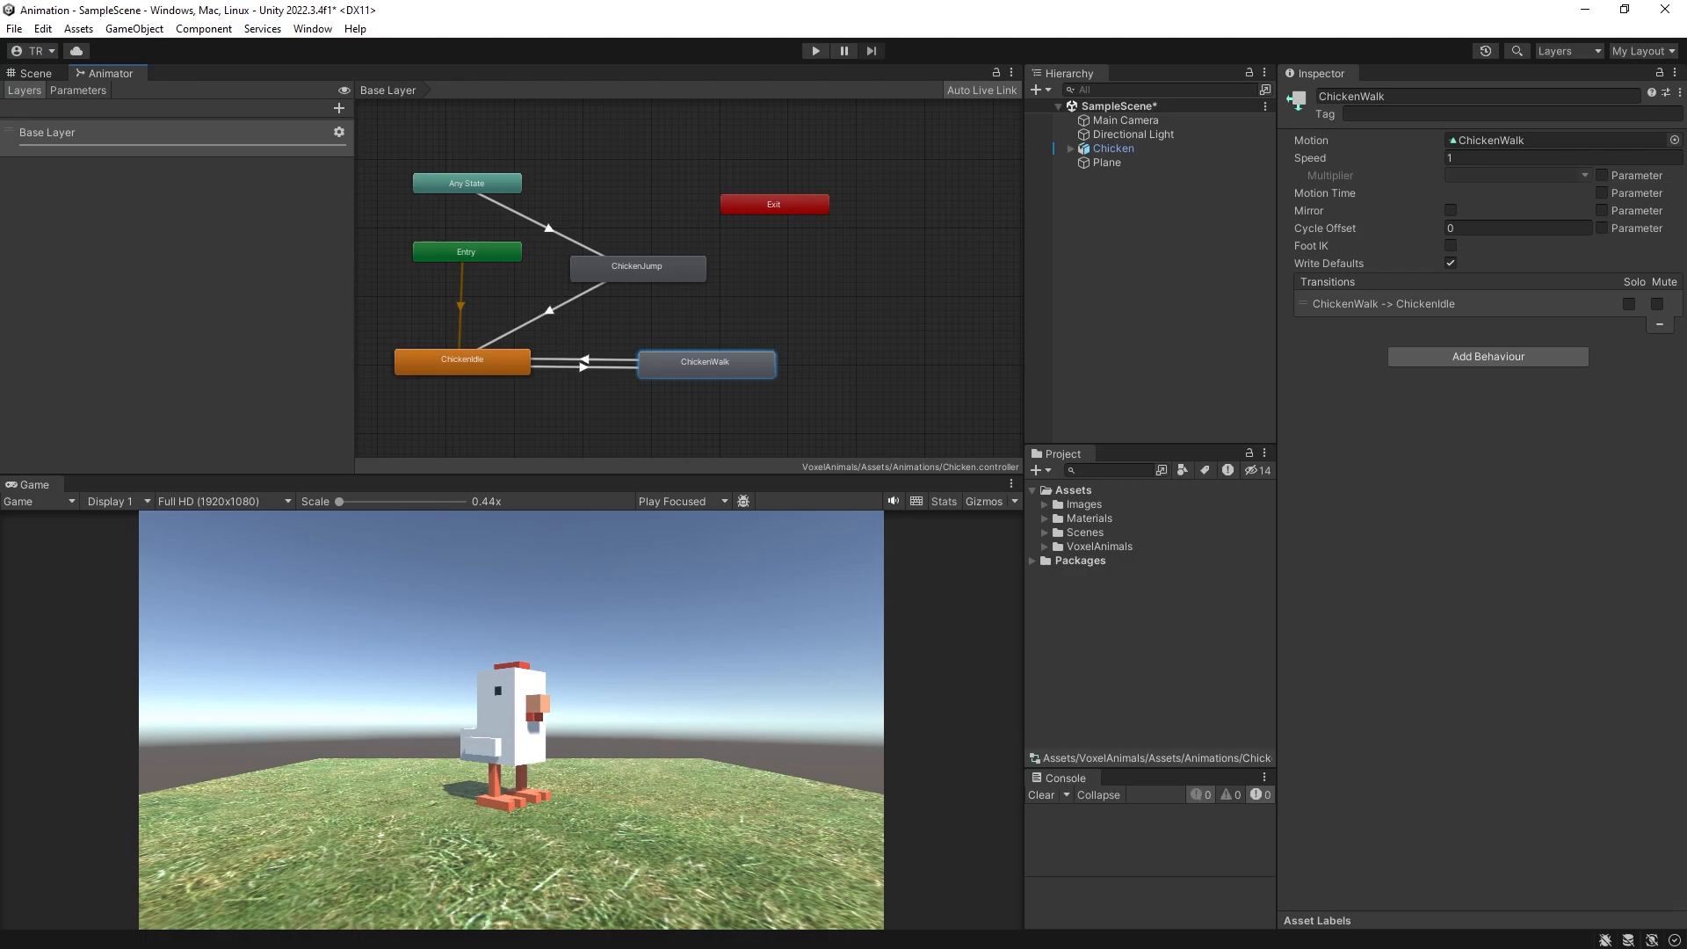
# Step: Set the ChickenIdle state's Speed to 5 and run the scene briefly to test it
pyautogui.click(438, 372)
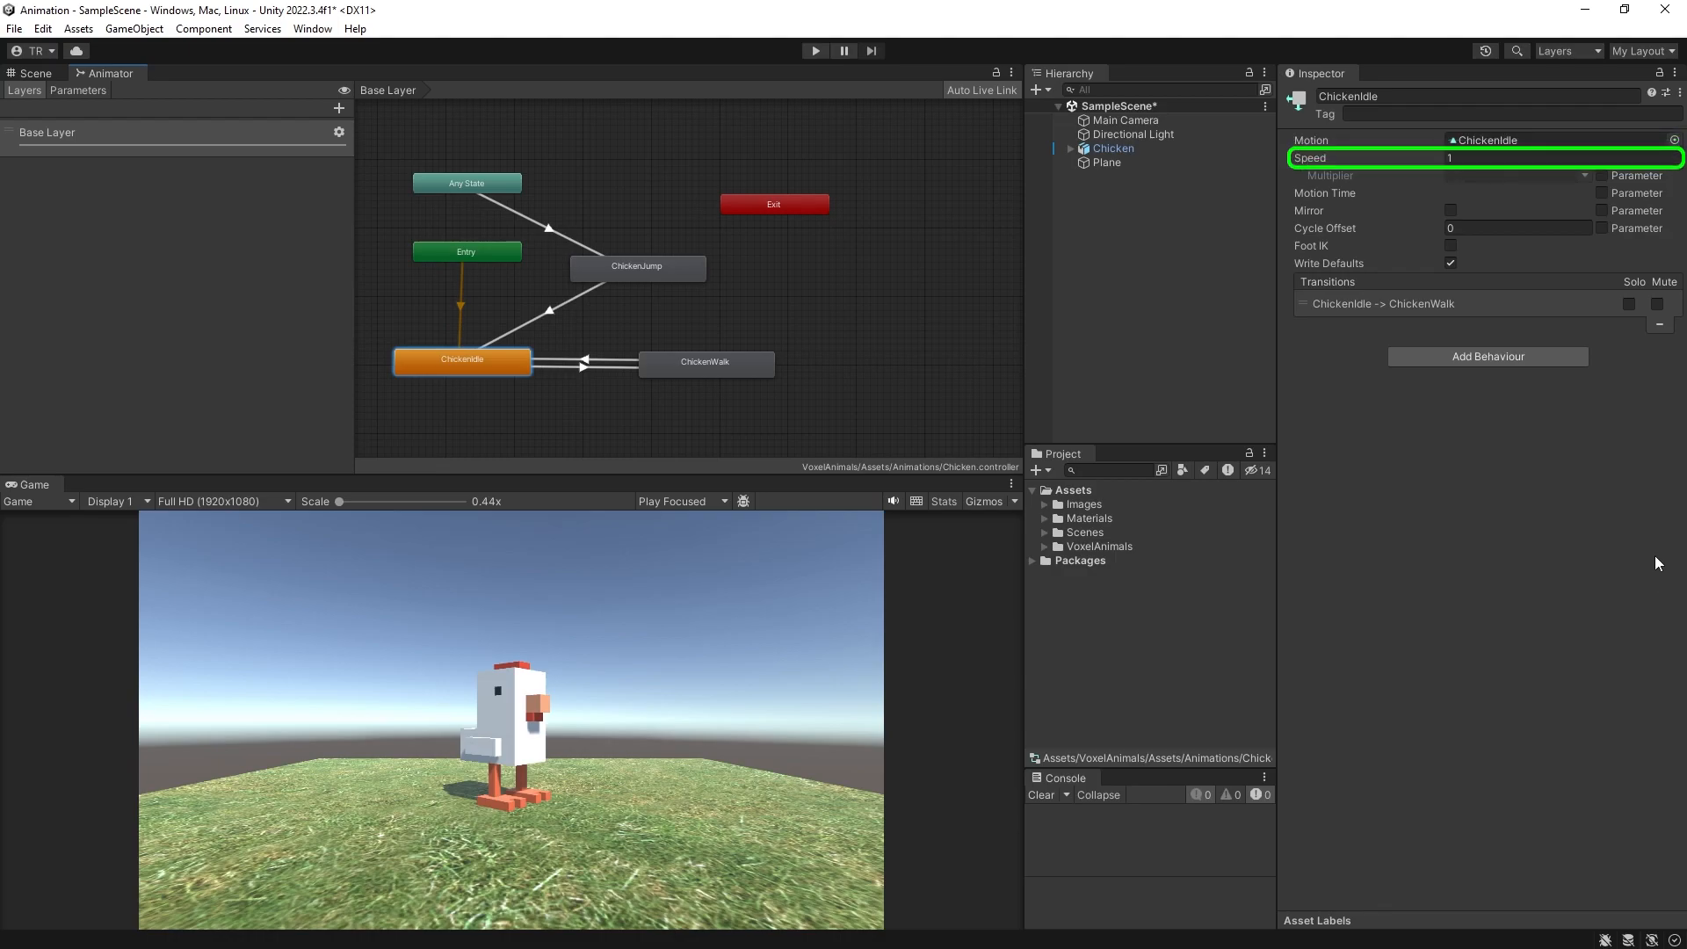
pyautogui.click(1493, 158)
pyautogui.write('5')
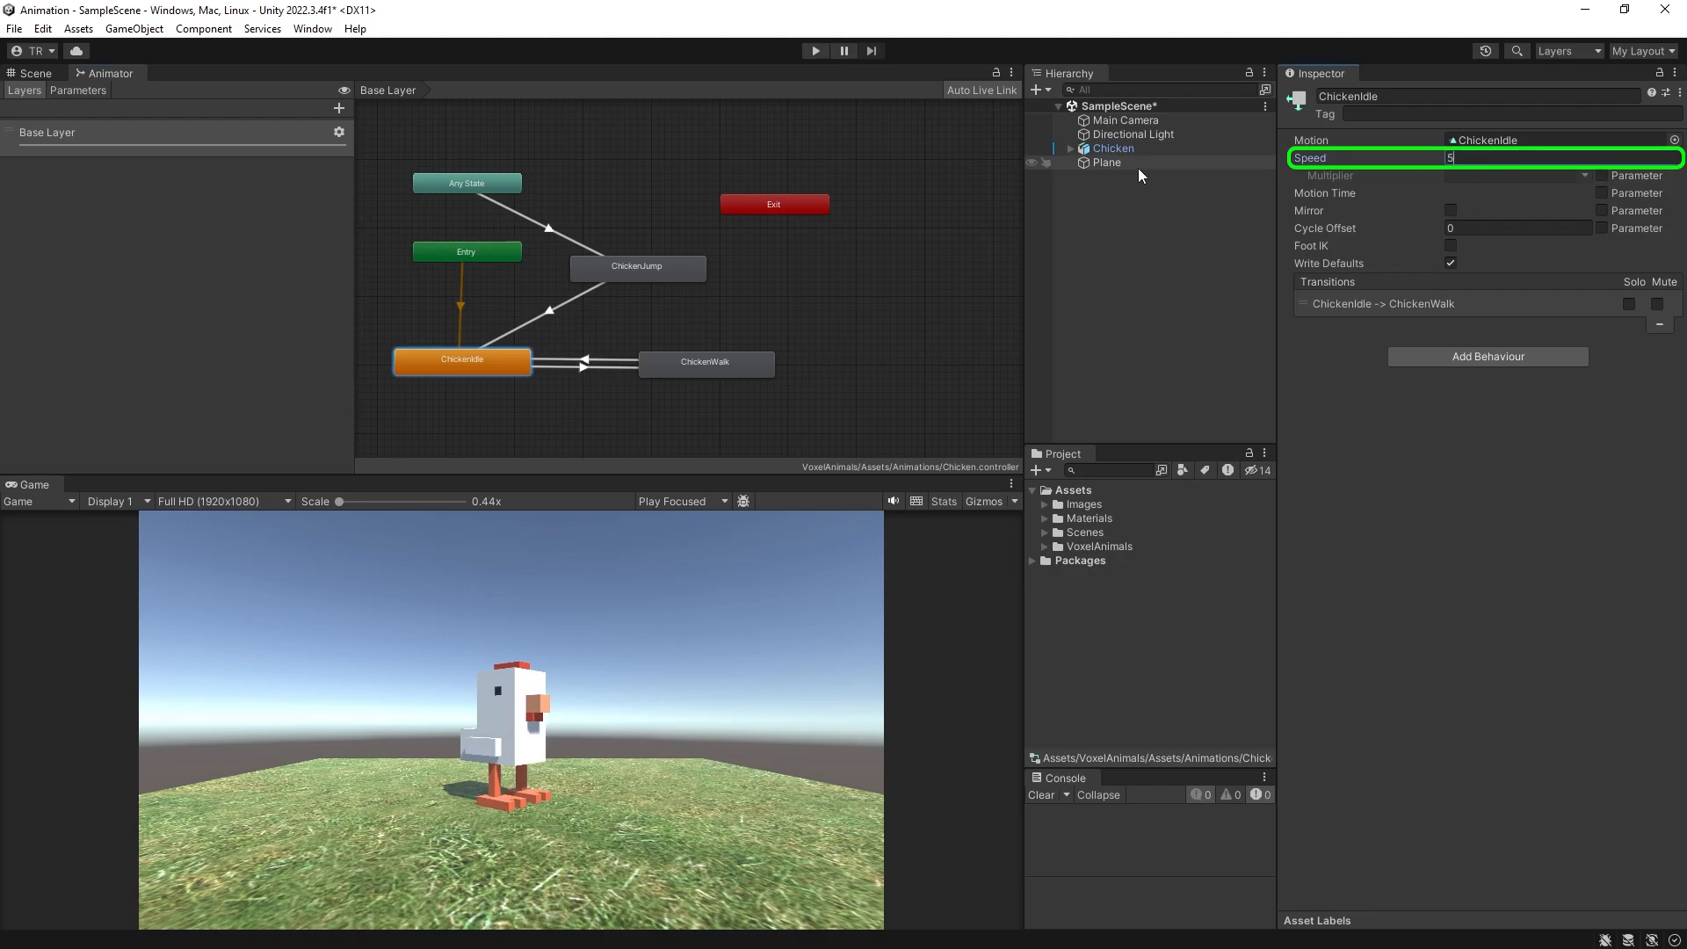
pyautogui.click(810, 49)
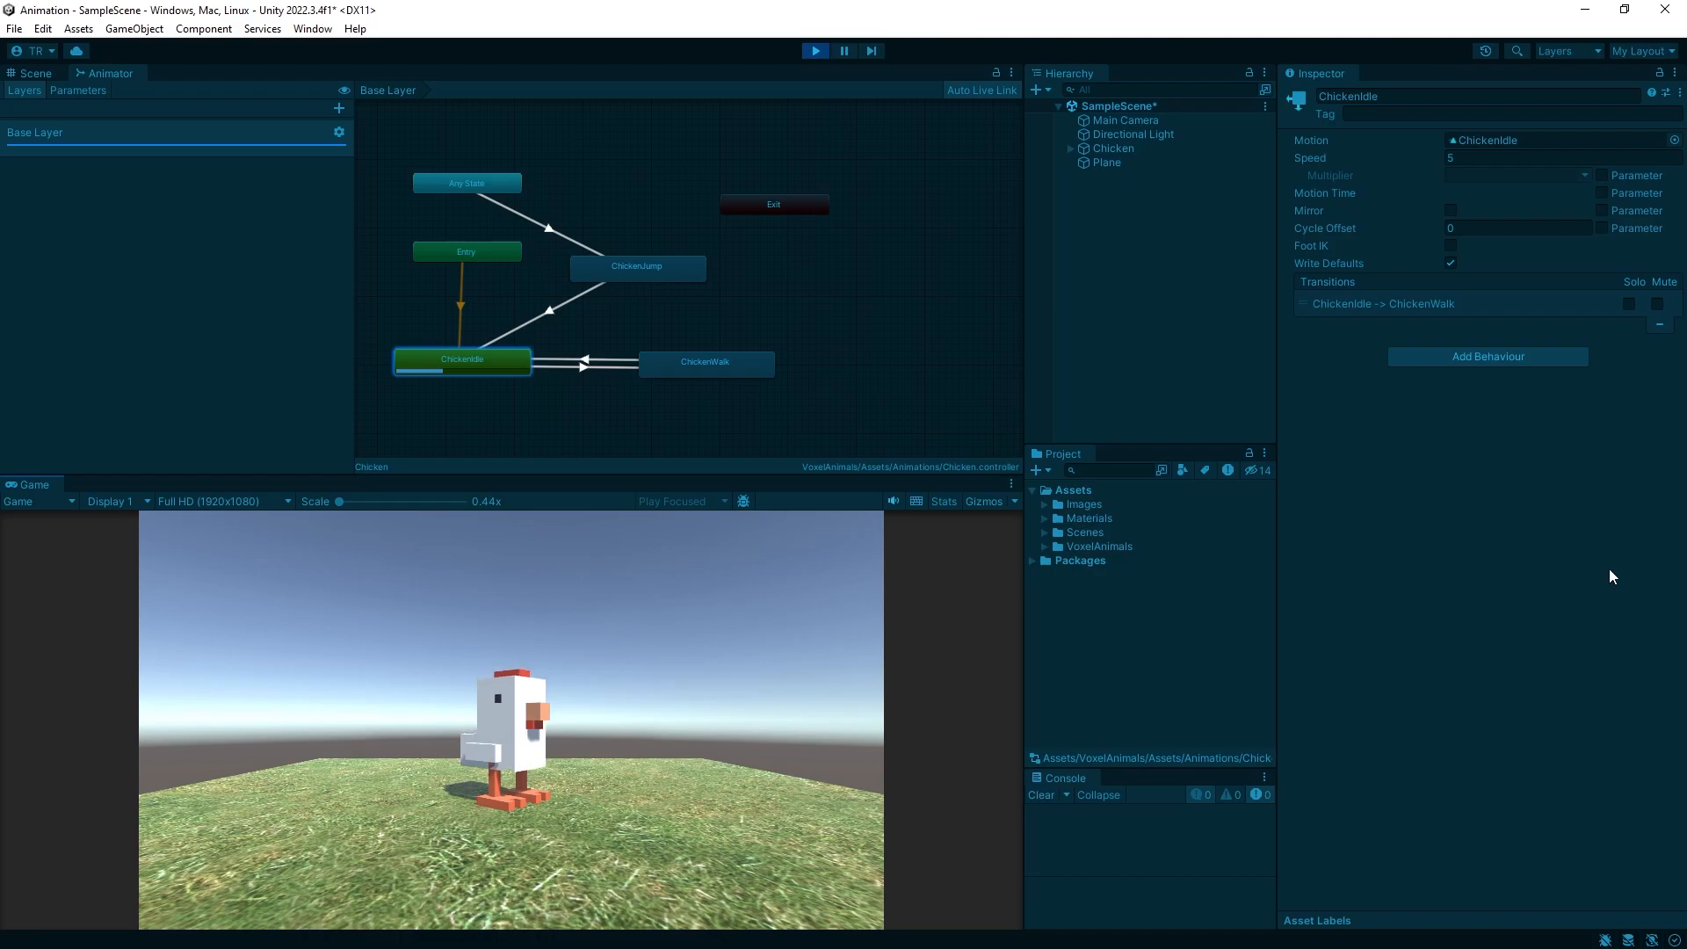
pyautogui.click(811, 50)
# Step: Set the ChickenIdle state's Speed back to 1
pyautogui.click(1478, 158)
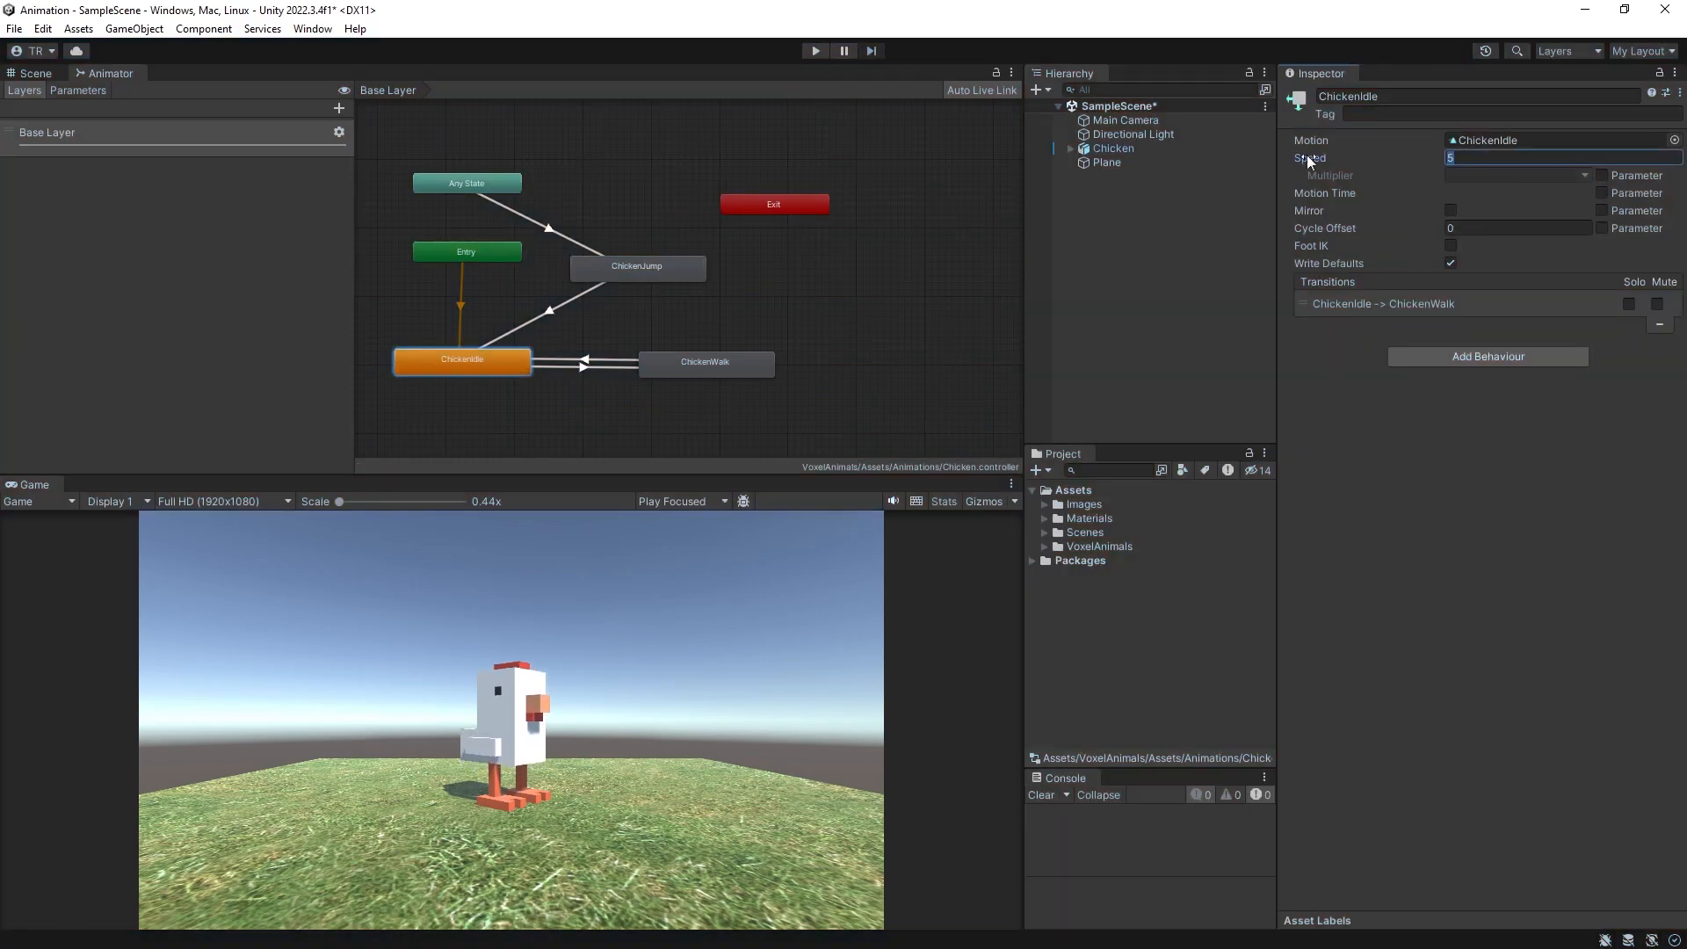
pyautogui.write('1')
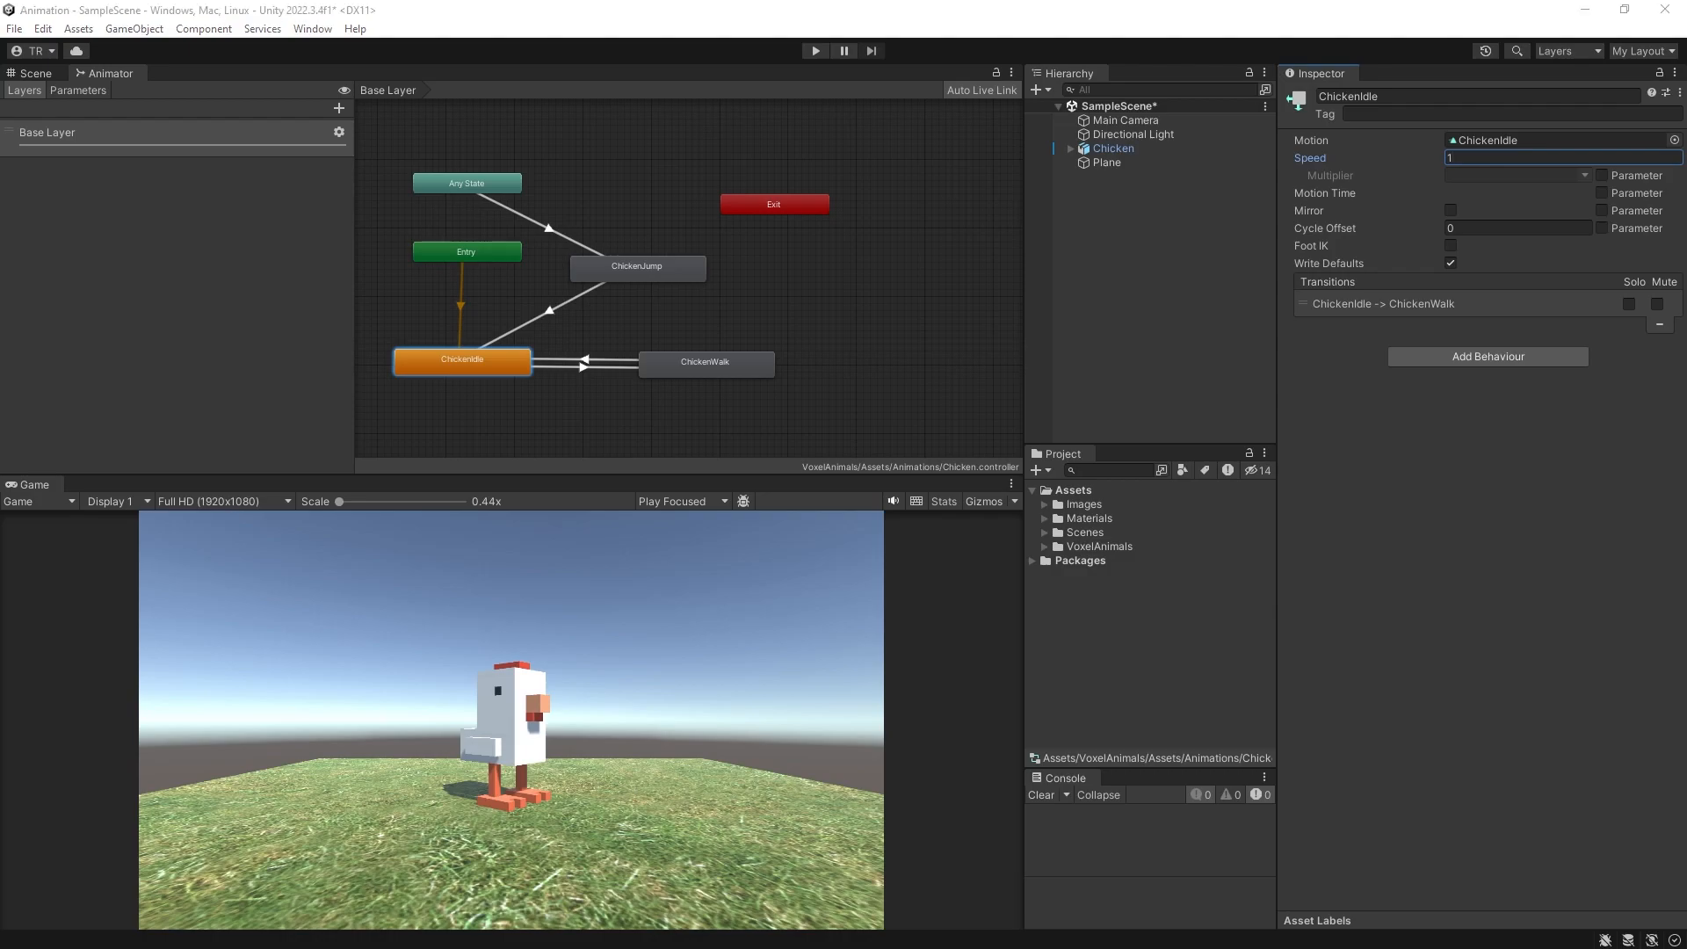
# Step: Open the ChickenIdle animation clip and play its preview with the Chicken object as the preview model
pyautogui.doubleClick(441, 357)
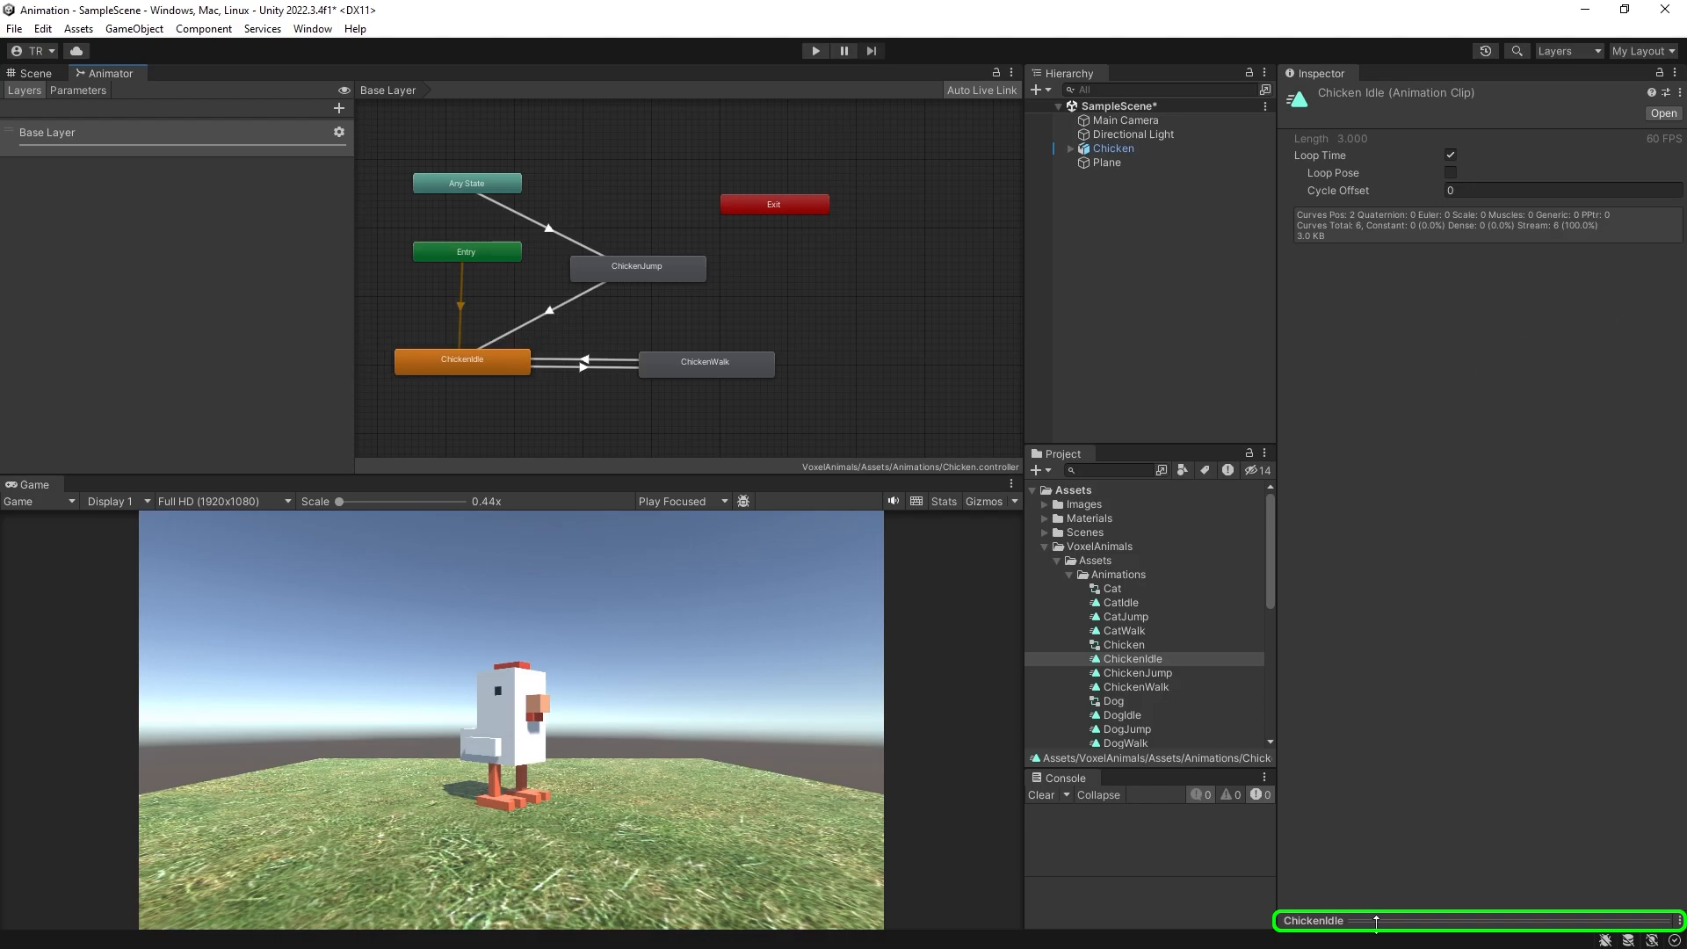
pyautogui.moveTo(1374, 920); pyautogui.dragTo(1391, 583)
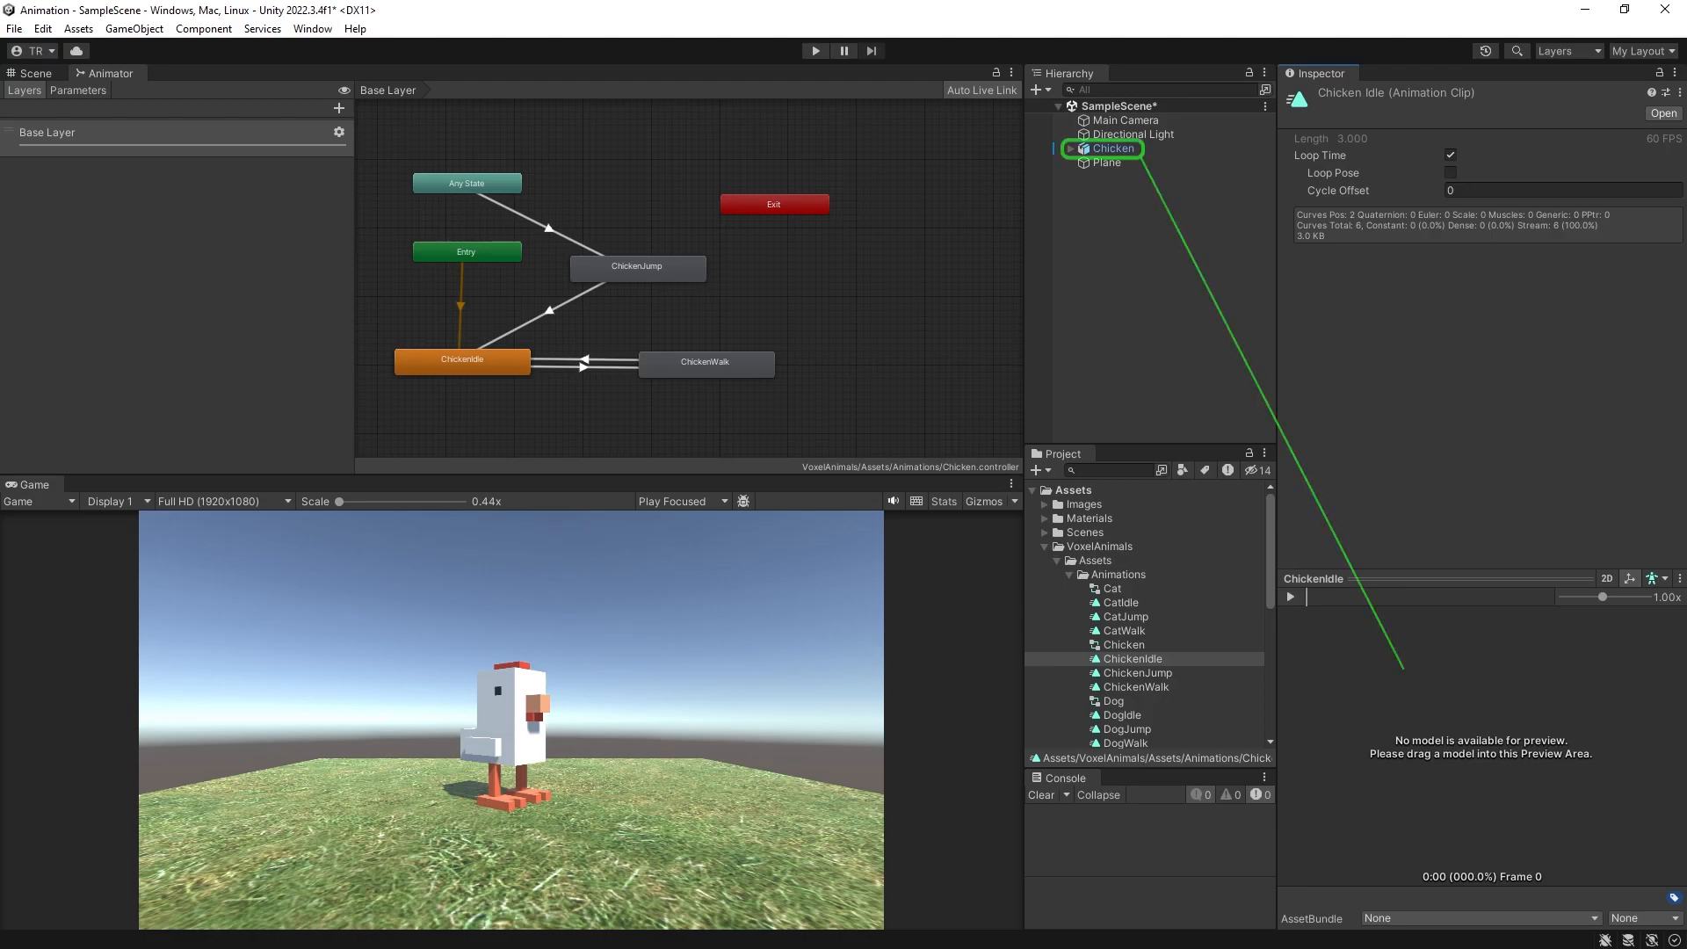
pyautogui.click(1108, 151)
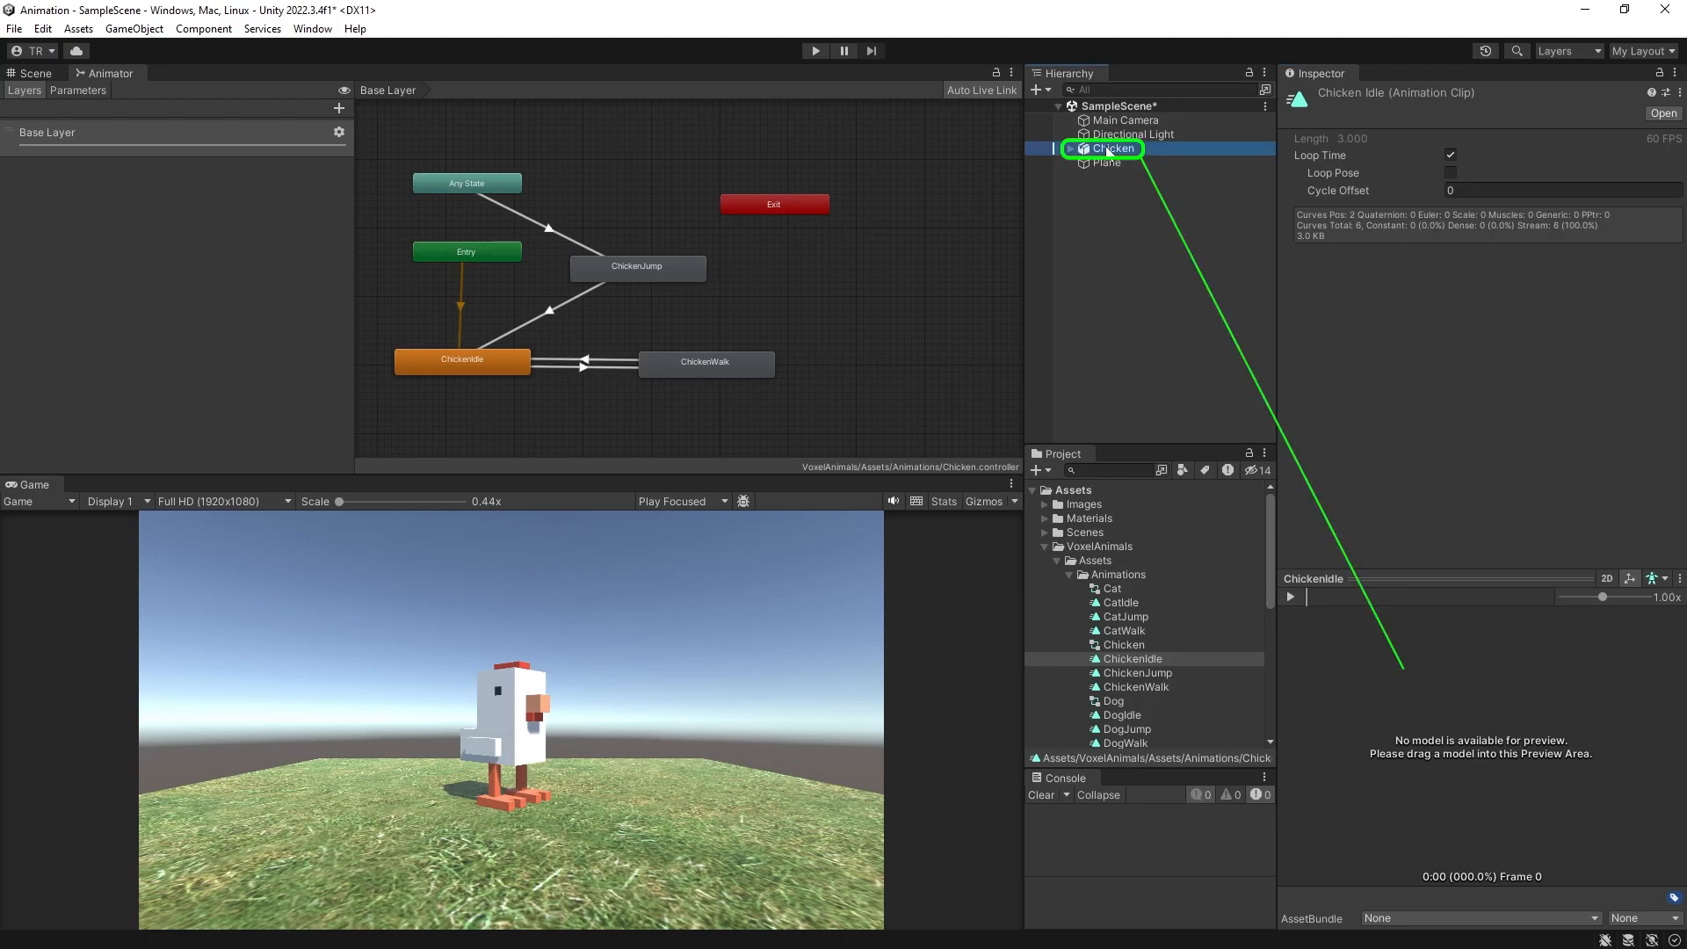
pyautogui.moveTo(1108, 151); pyautogui.dragTo(1454, 720)
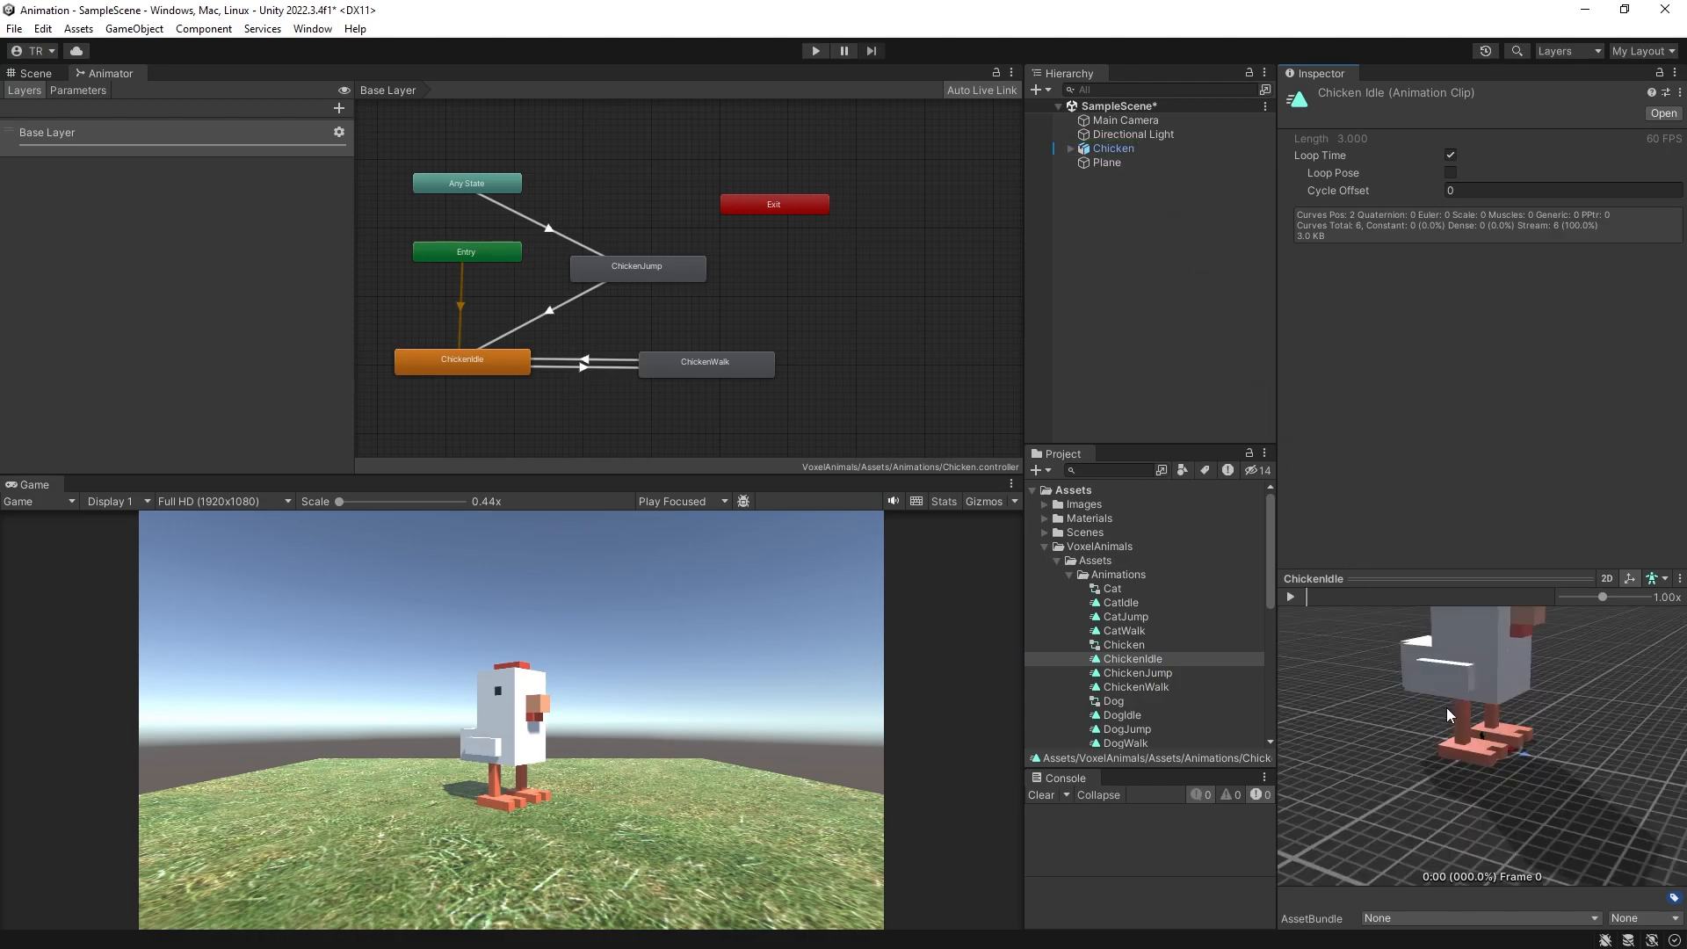
pyautogui.scroll(-2, 1443, 665)
pyautogui.moveTo(1443, 670); pyautogui.dragTo(1437, 704, button='middle')
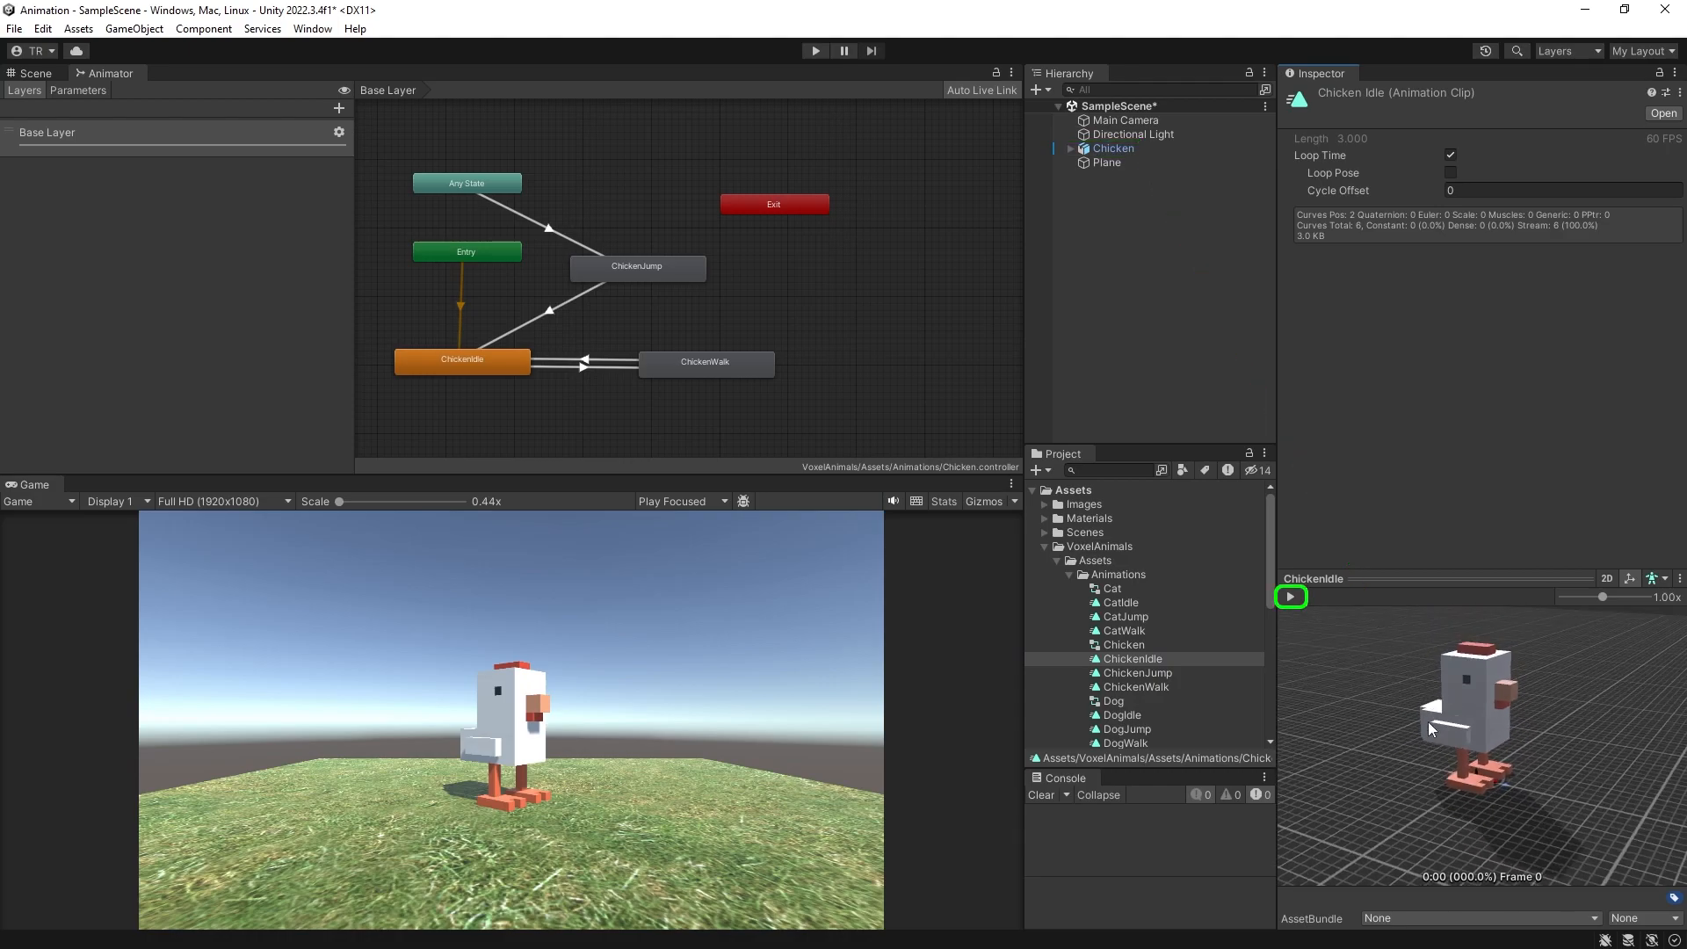
pyautogui.click(1291, 599)
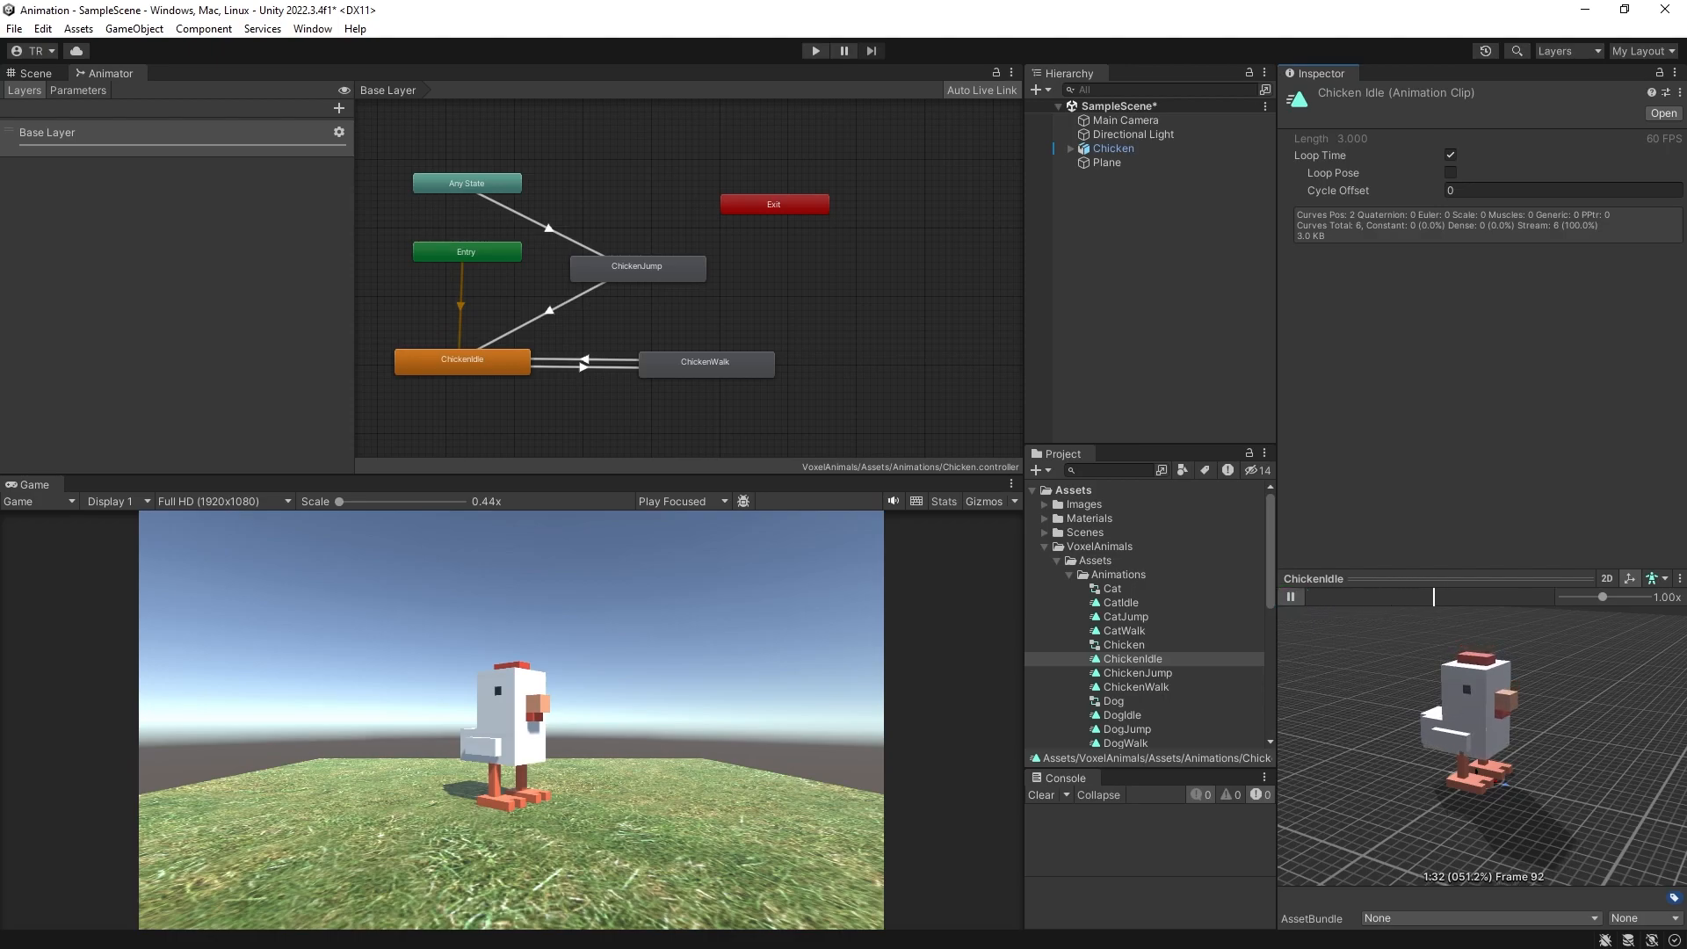
pyautogui.click(1292, 597)
pyautogui.rightClick(687, 369)
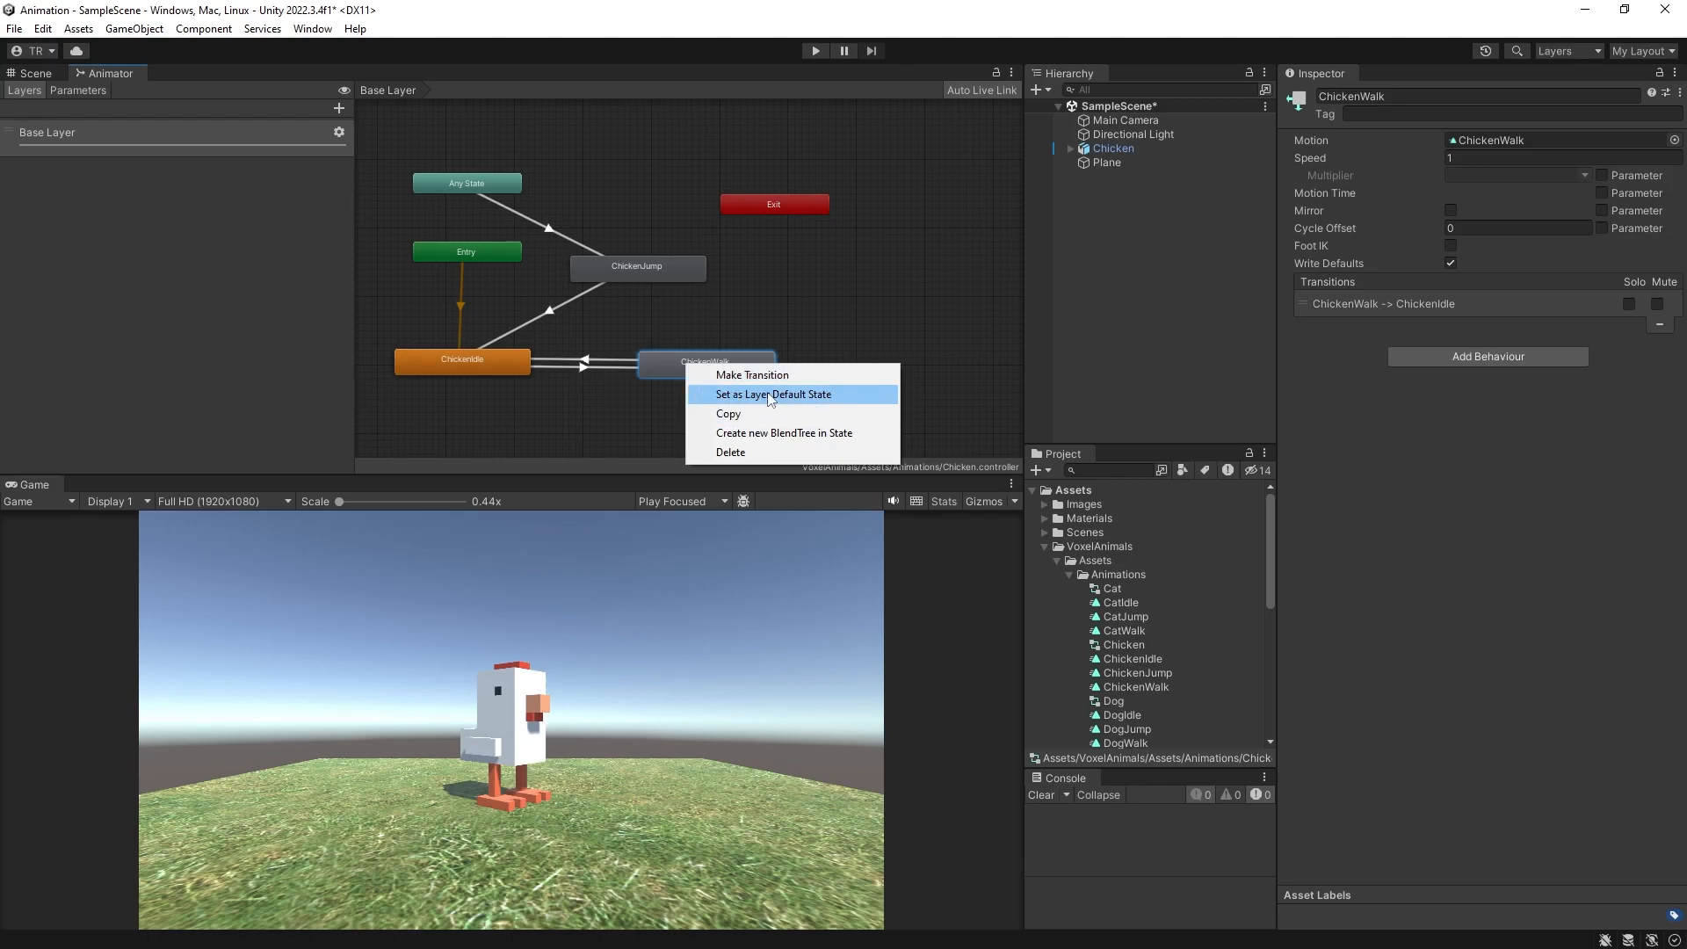
pyautogui.click(449, 420)
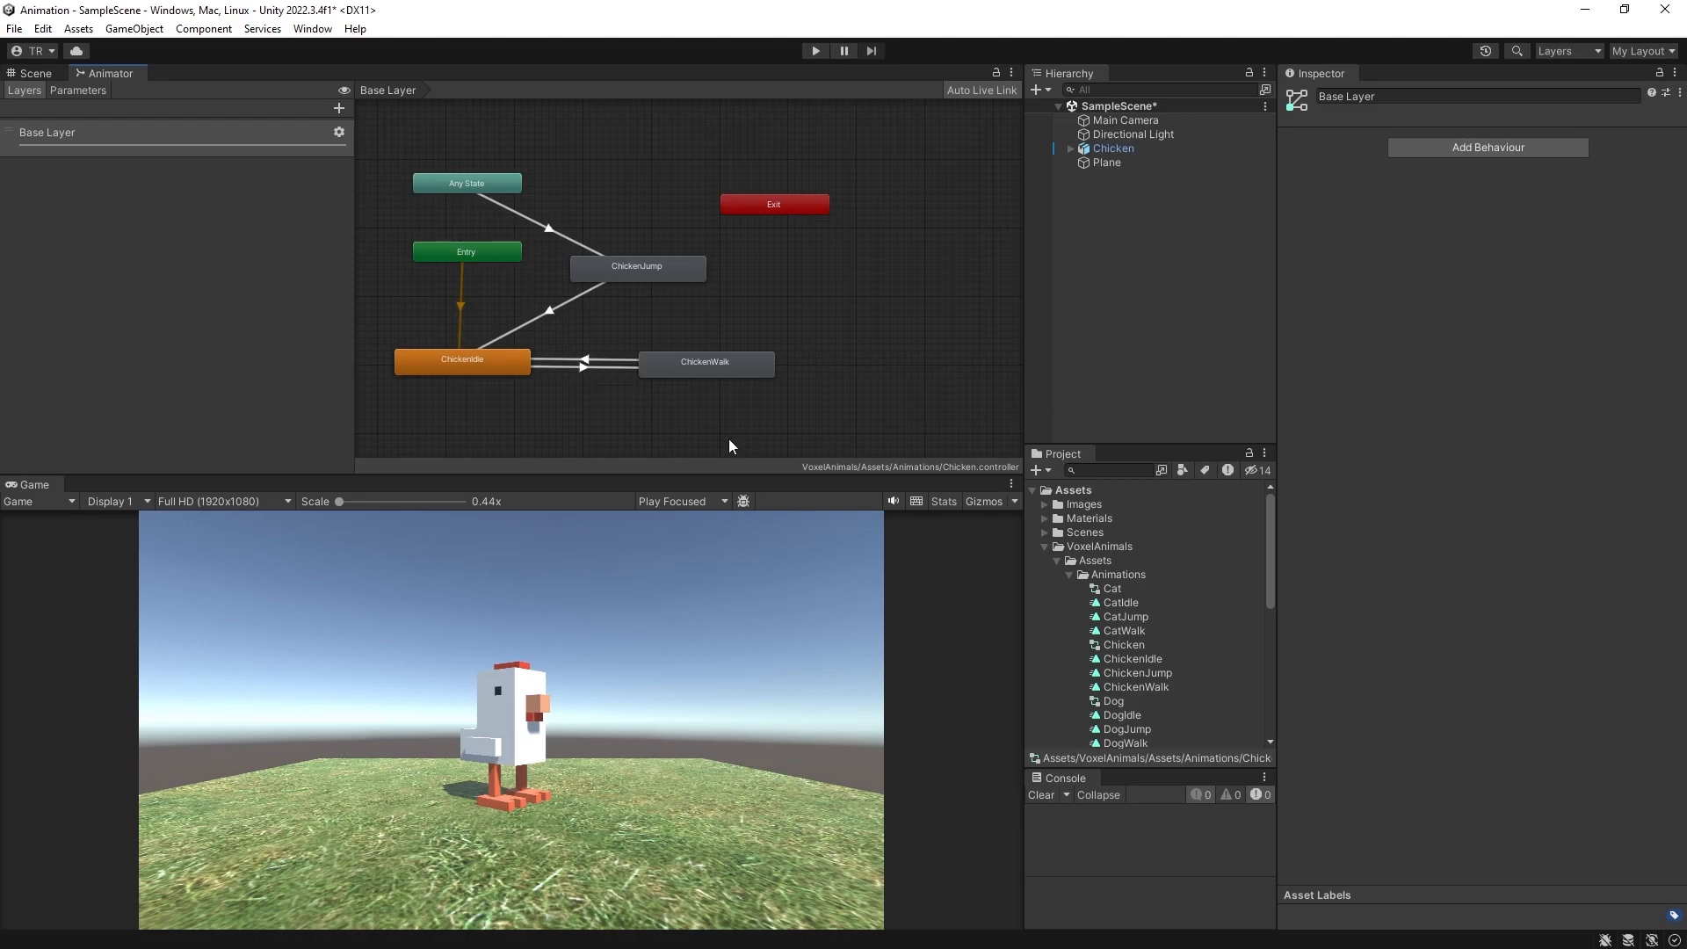
# Step: Examine the settings and conditions of the transition from ChickenIdle to ChickenWalk
pyautogui.click(586, 368)
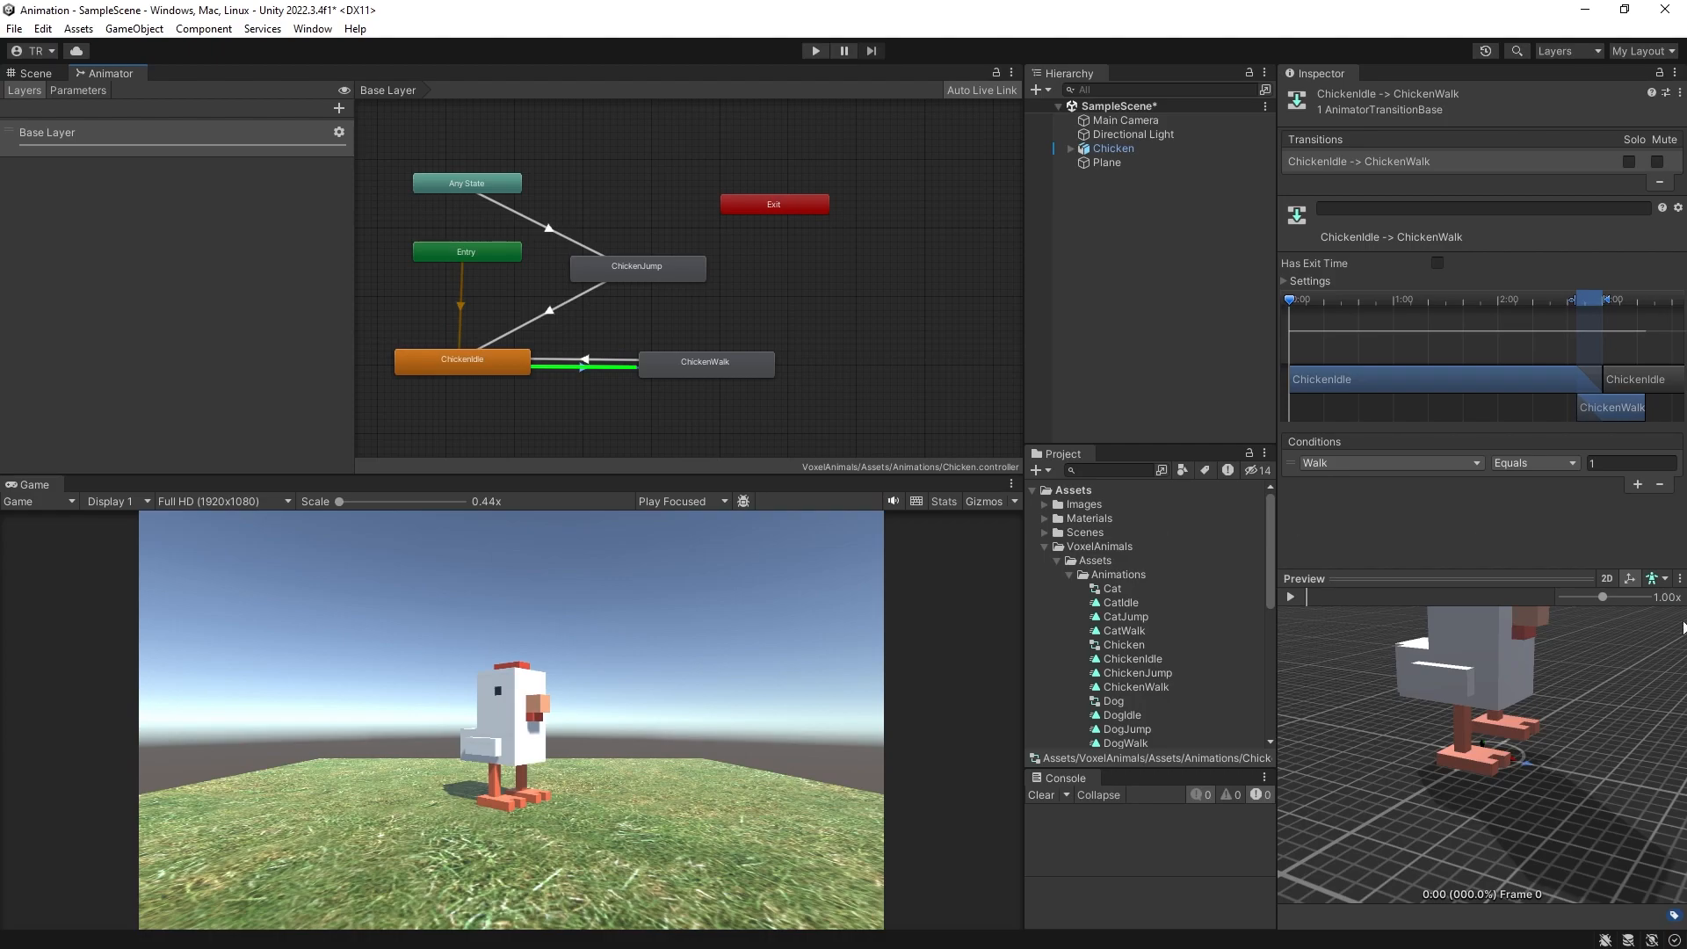
pyautogui.scroll(-5, 1504, 689)
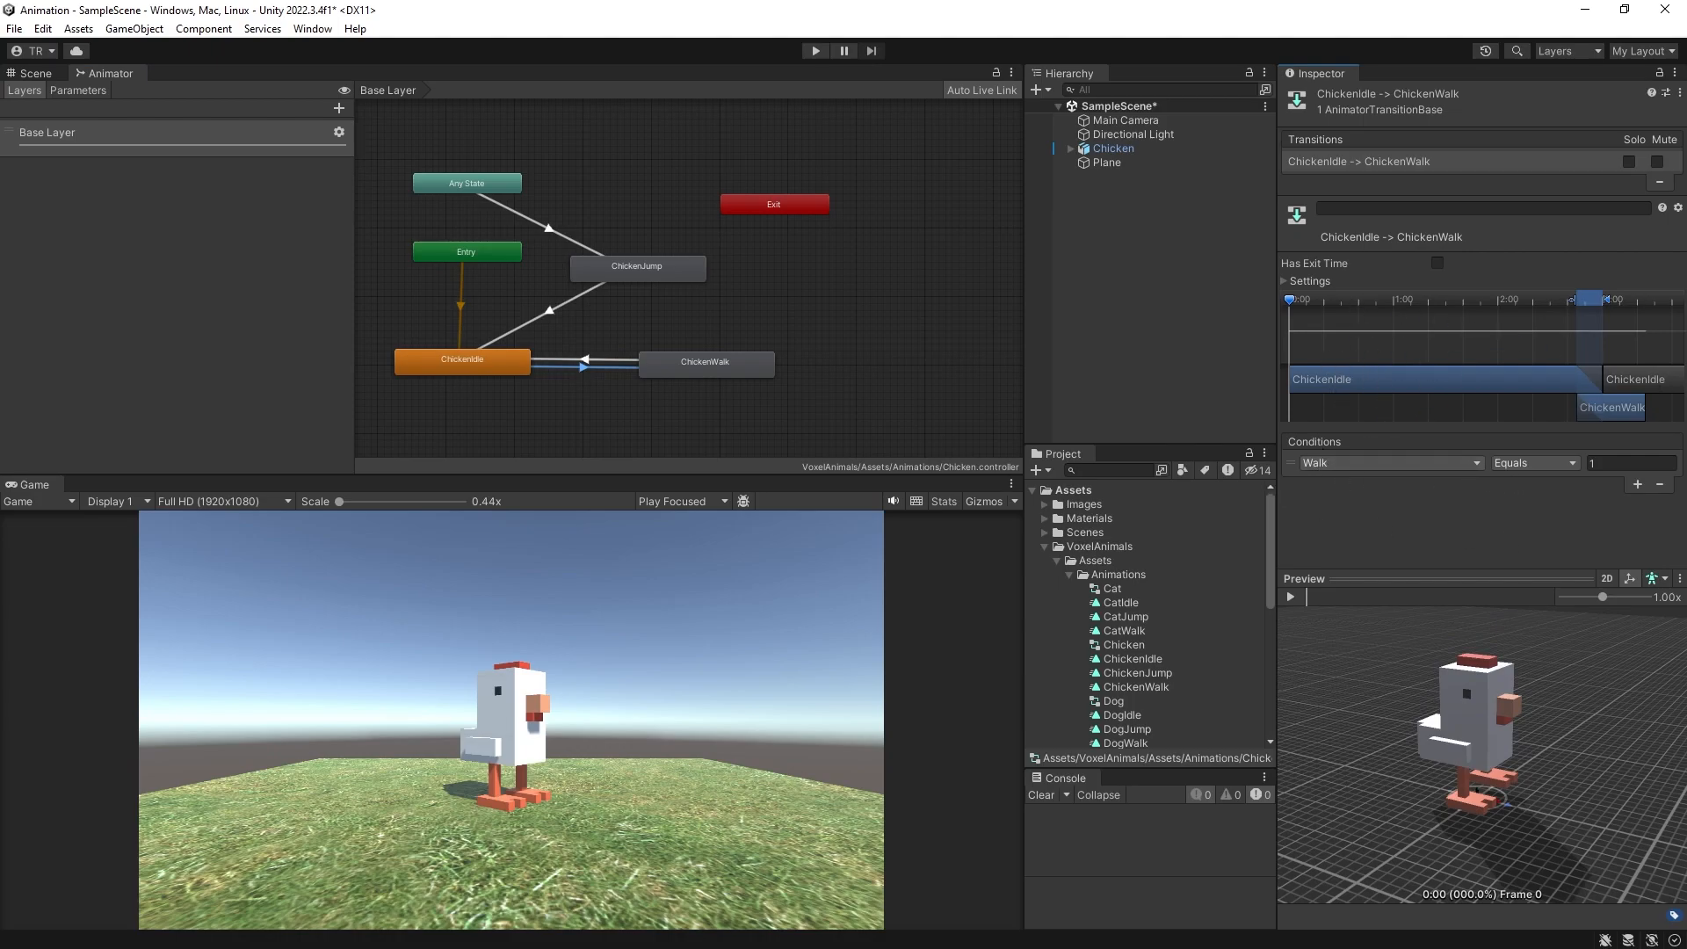
pyautogui.click(1283, 282)
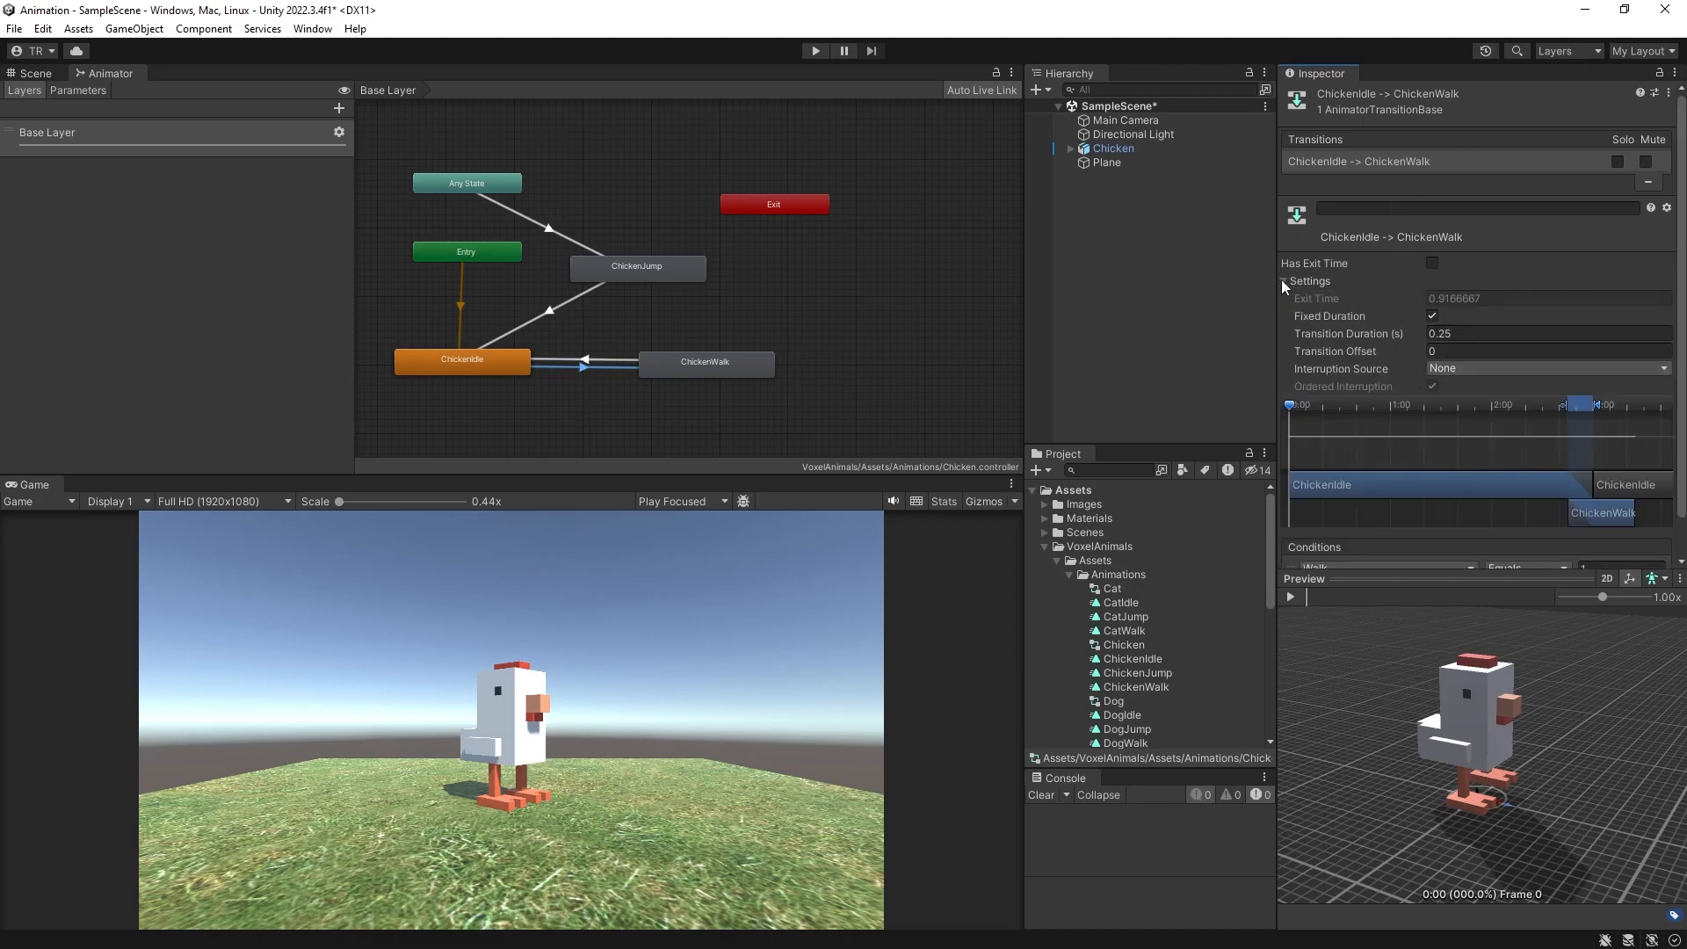
pyautogui.click(1282, 281)
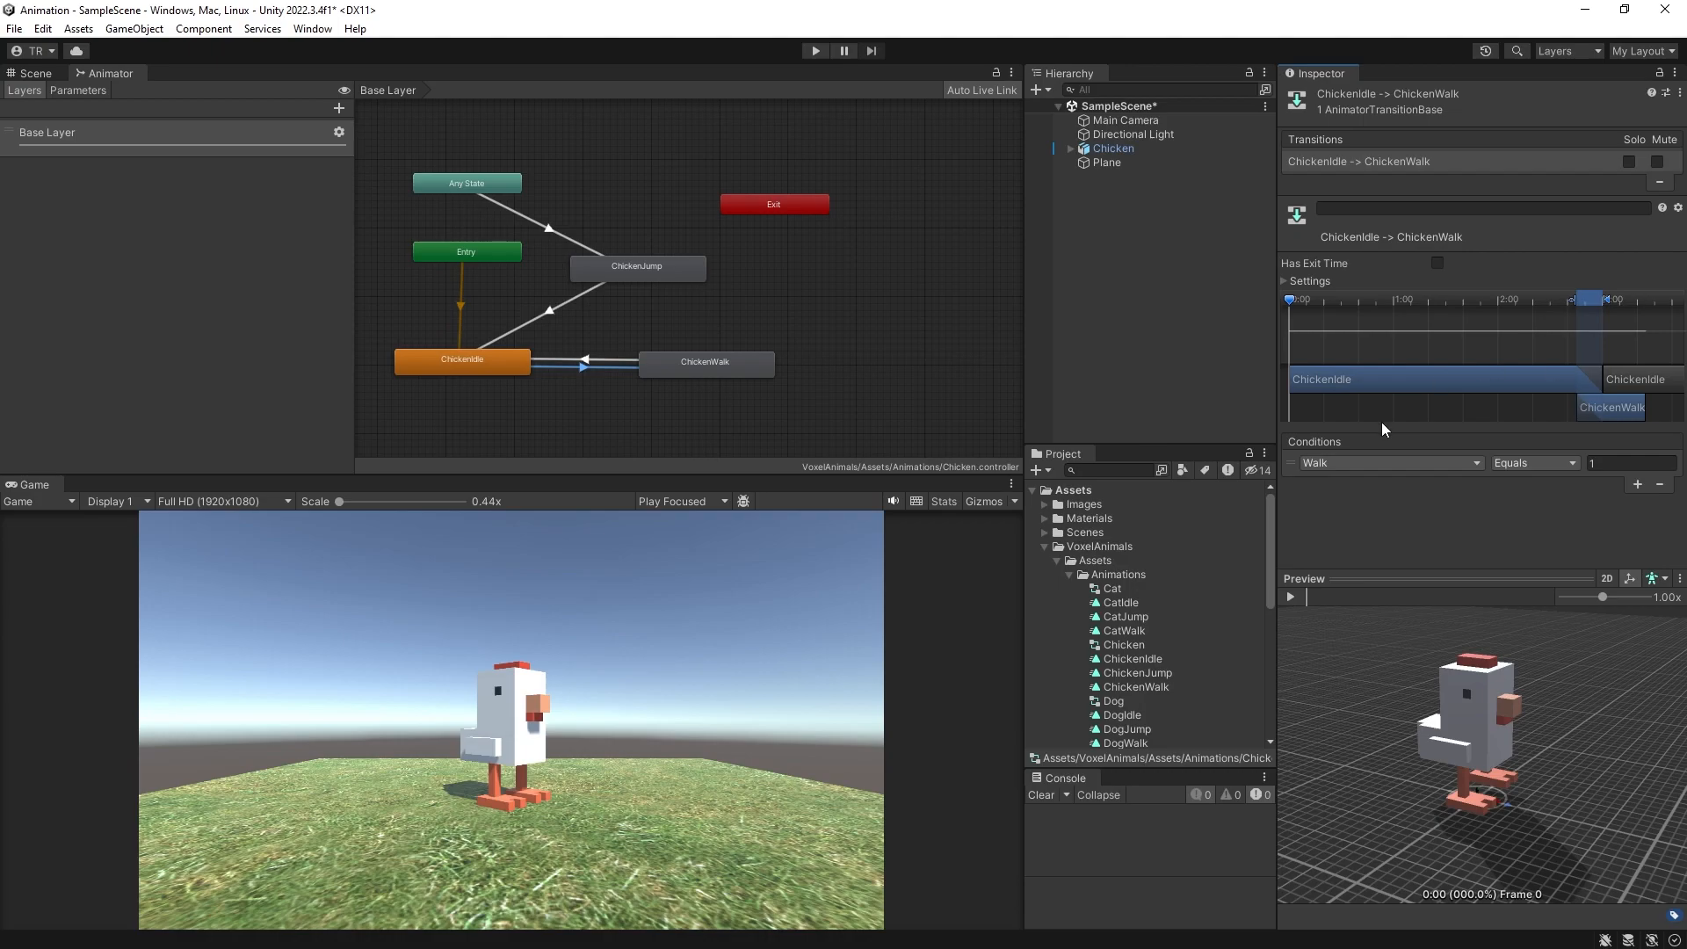
# Step: Create a C# script named chicken in the Assets folder and attach it to the Chicken object
pyautogui.click(1045, 547)
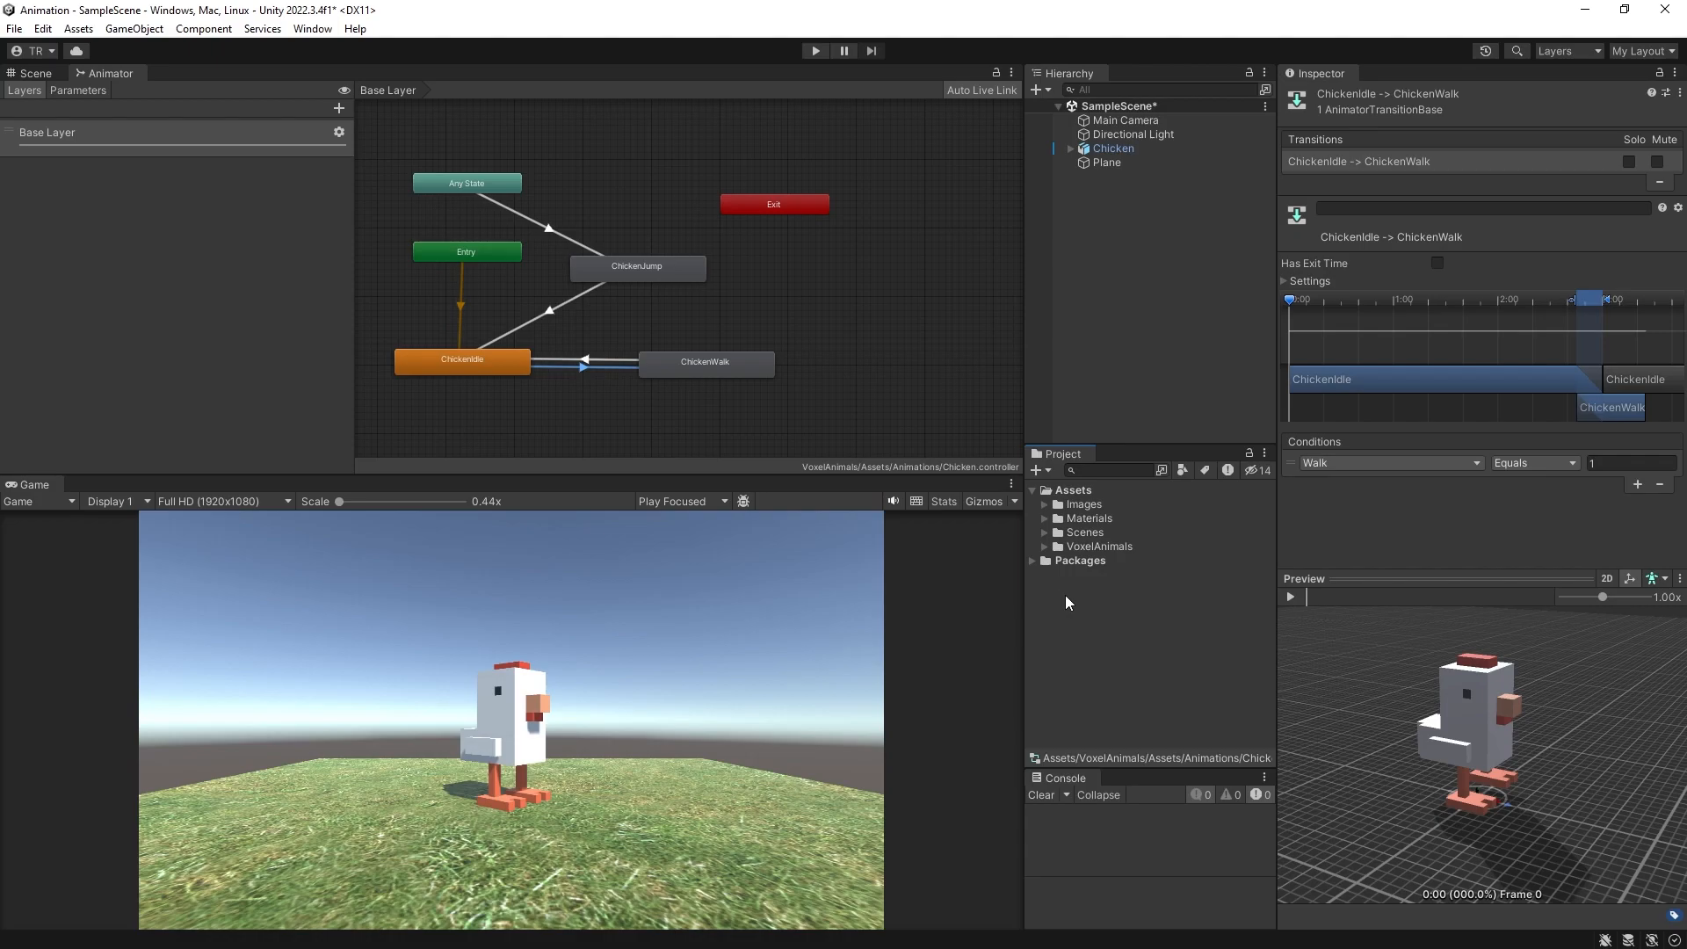
pyautogui.rightClick(1065, 594)
pyautogui.moveTo(1126, 119)
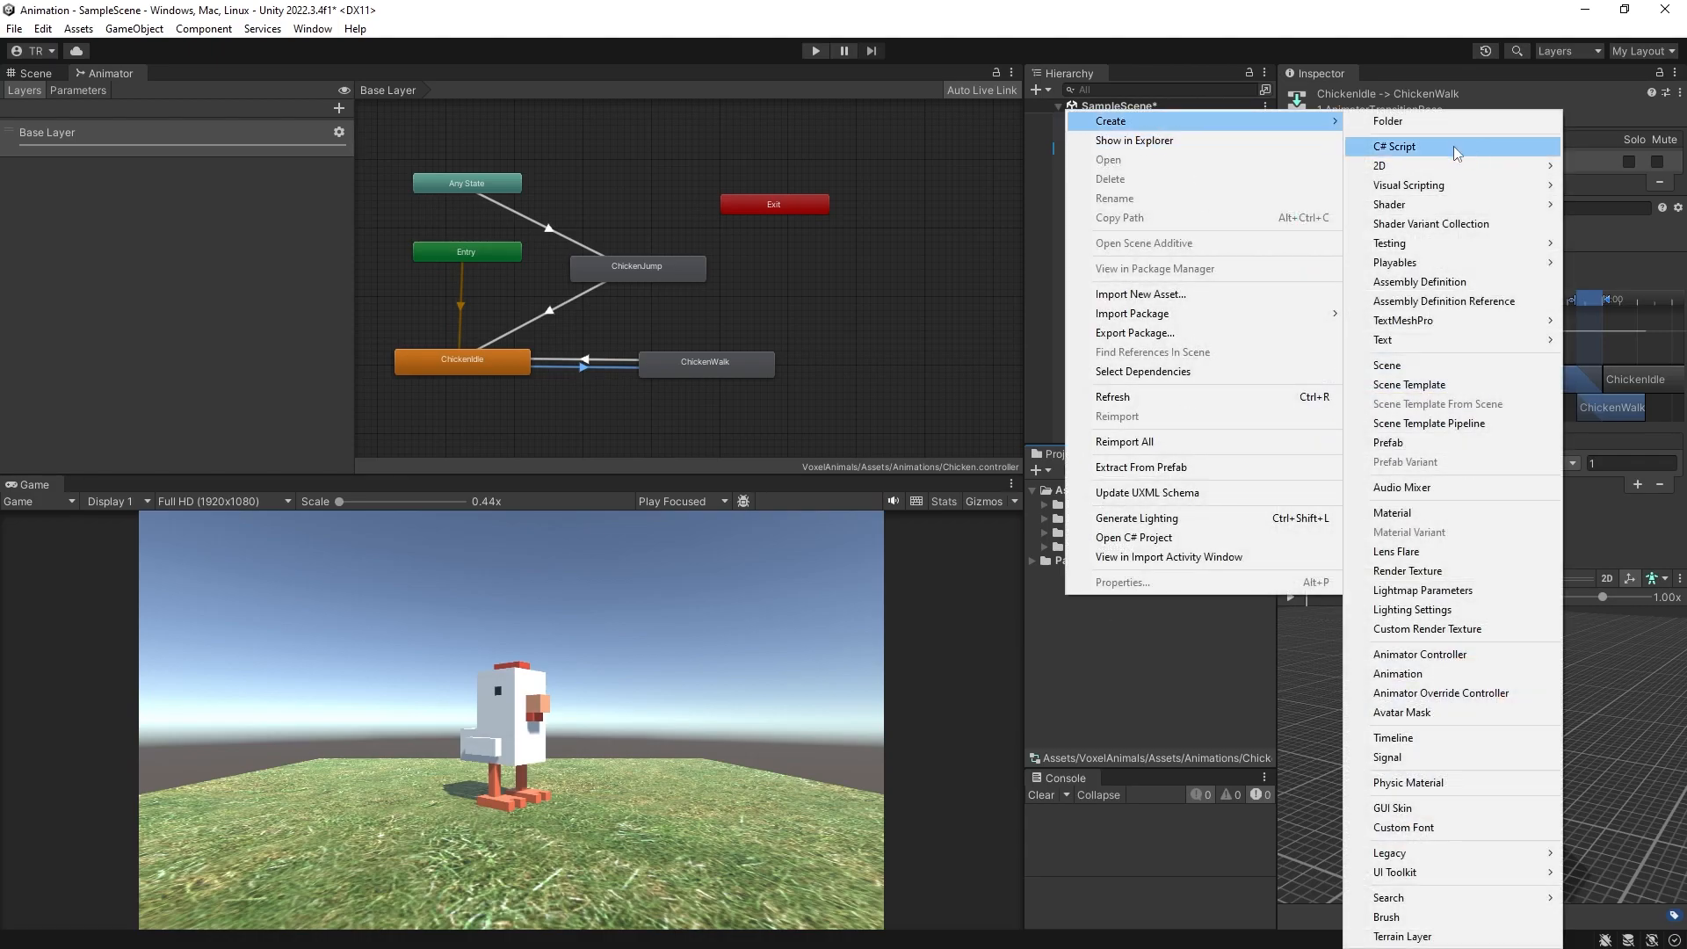
pyautogui.click(1405, 146)
pyautogui.write('chicken')
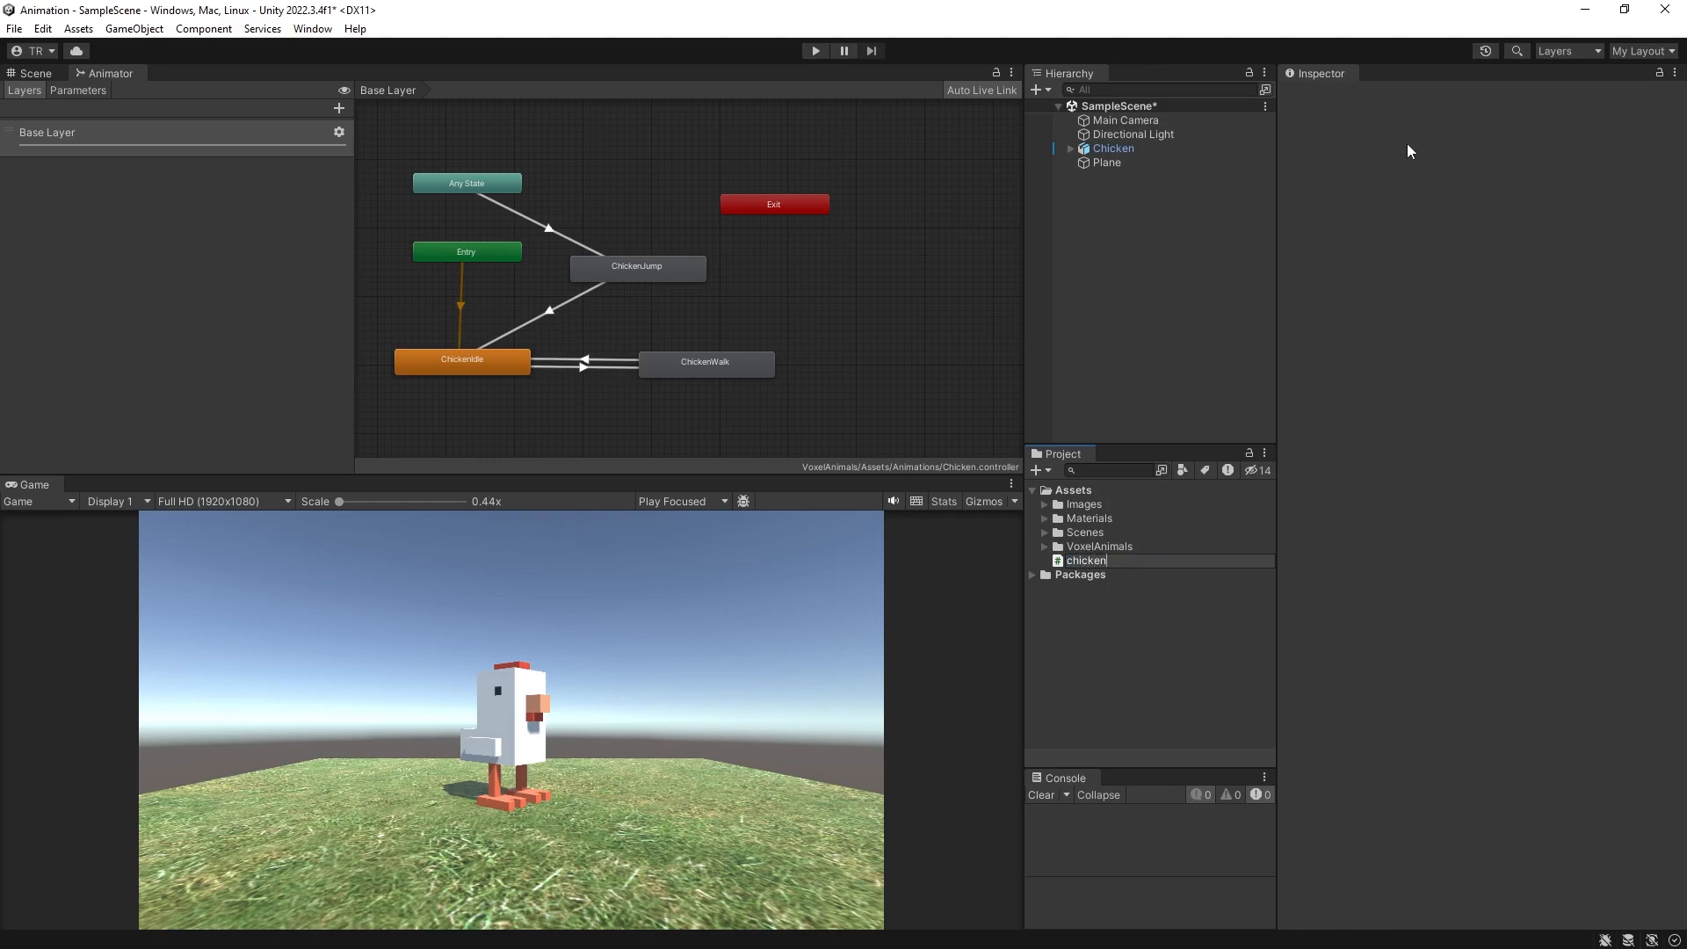
pyautogui.press('Return')
pyautogui.moveTo(1202, 338); pyautogui.dragTo(1110, 150)
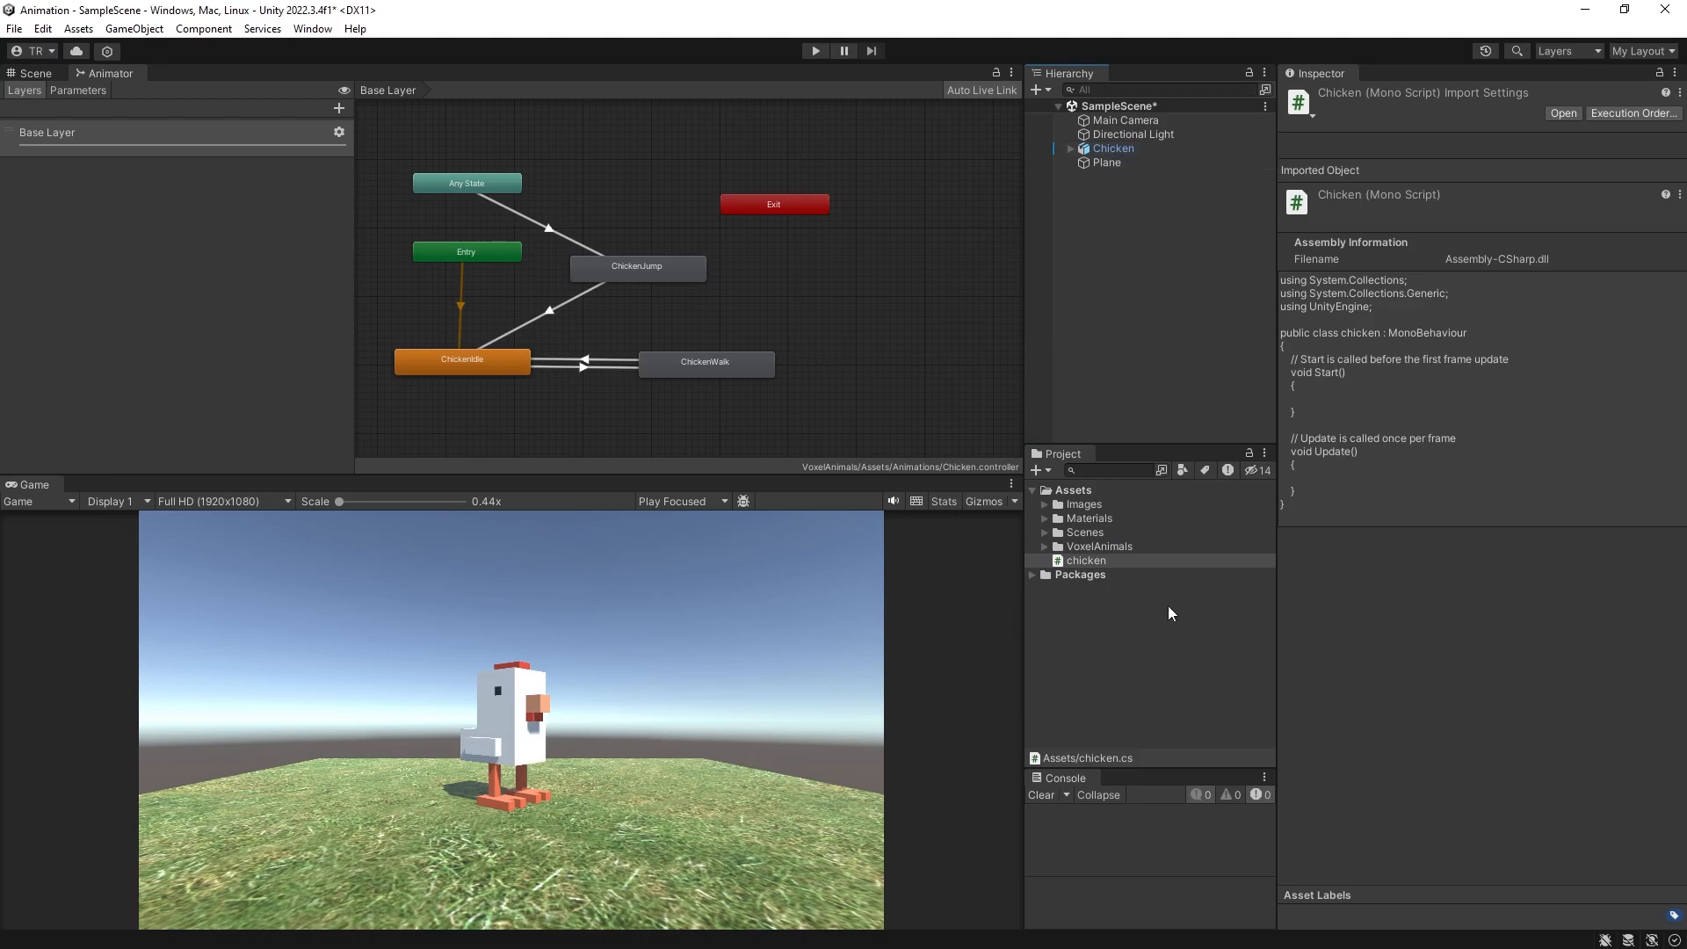
# Step: Open the chicken script in Visual Studio and declare a private Animator field named anim at the start of the class
pyautogui.doubleClick(1046, 563)
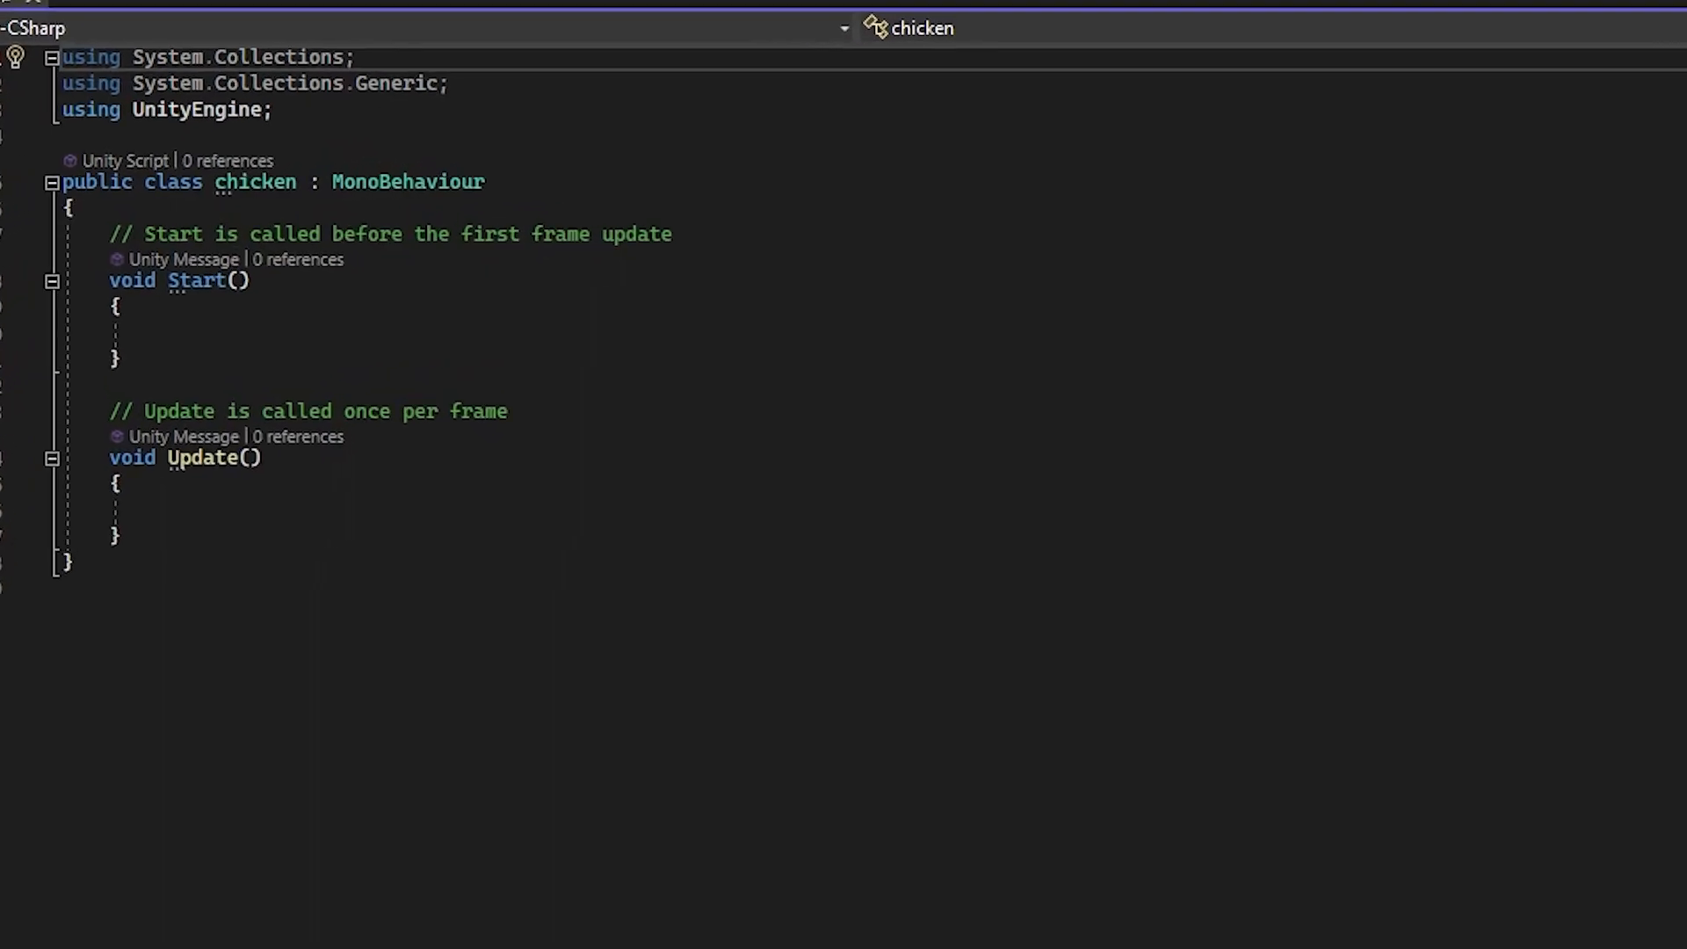
pyautogui.click(264, 216)
pyautogui.press('Return')
pyautogui.write('pri')
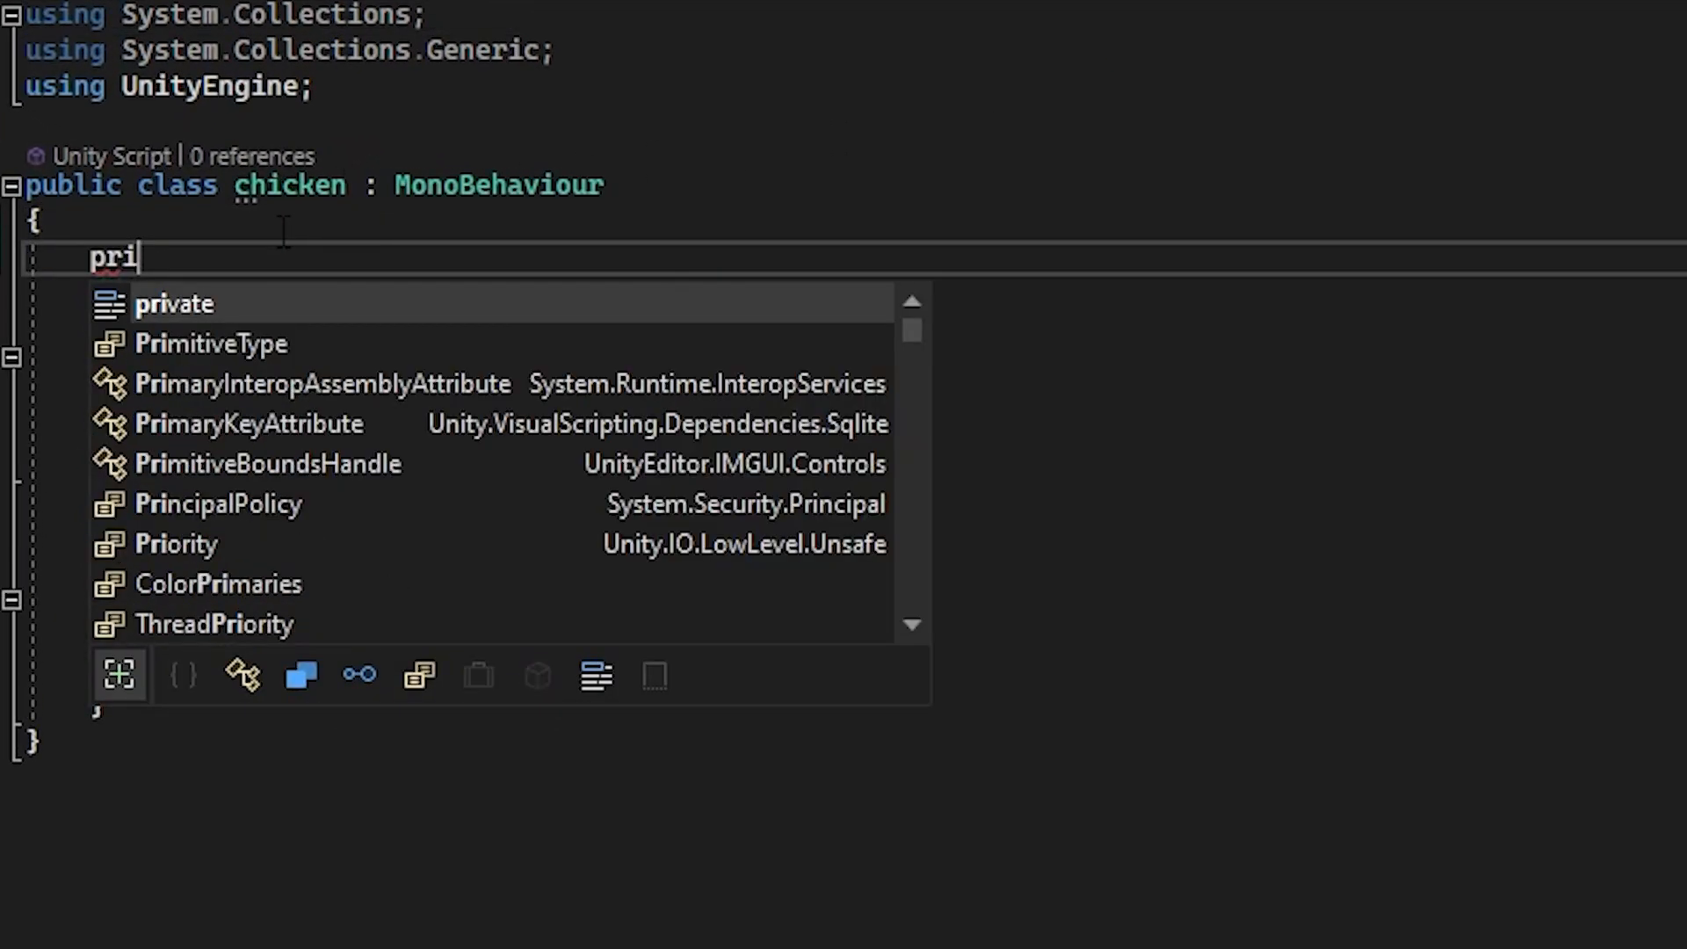
pyautogui.write('vate Animat')
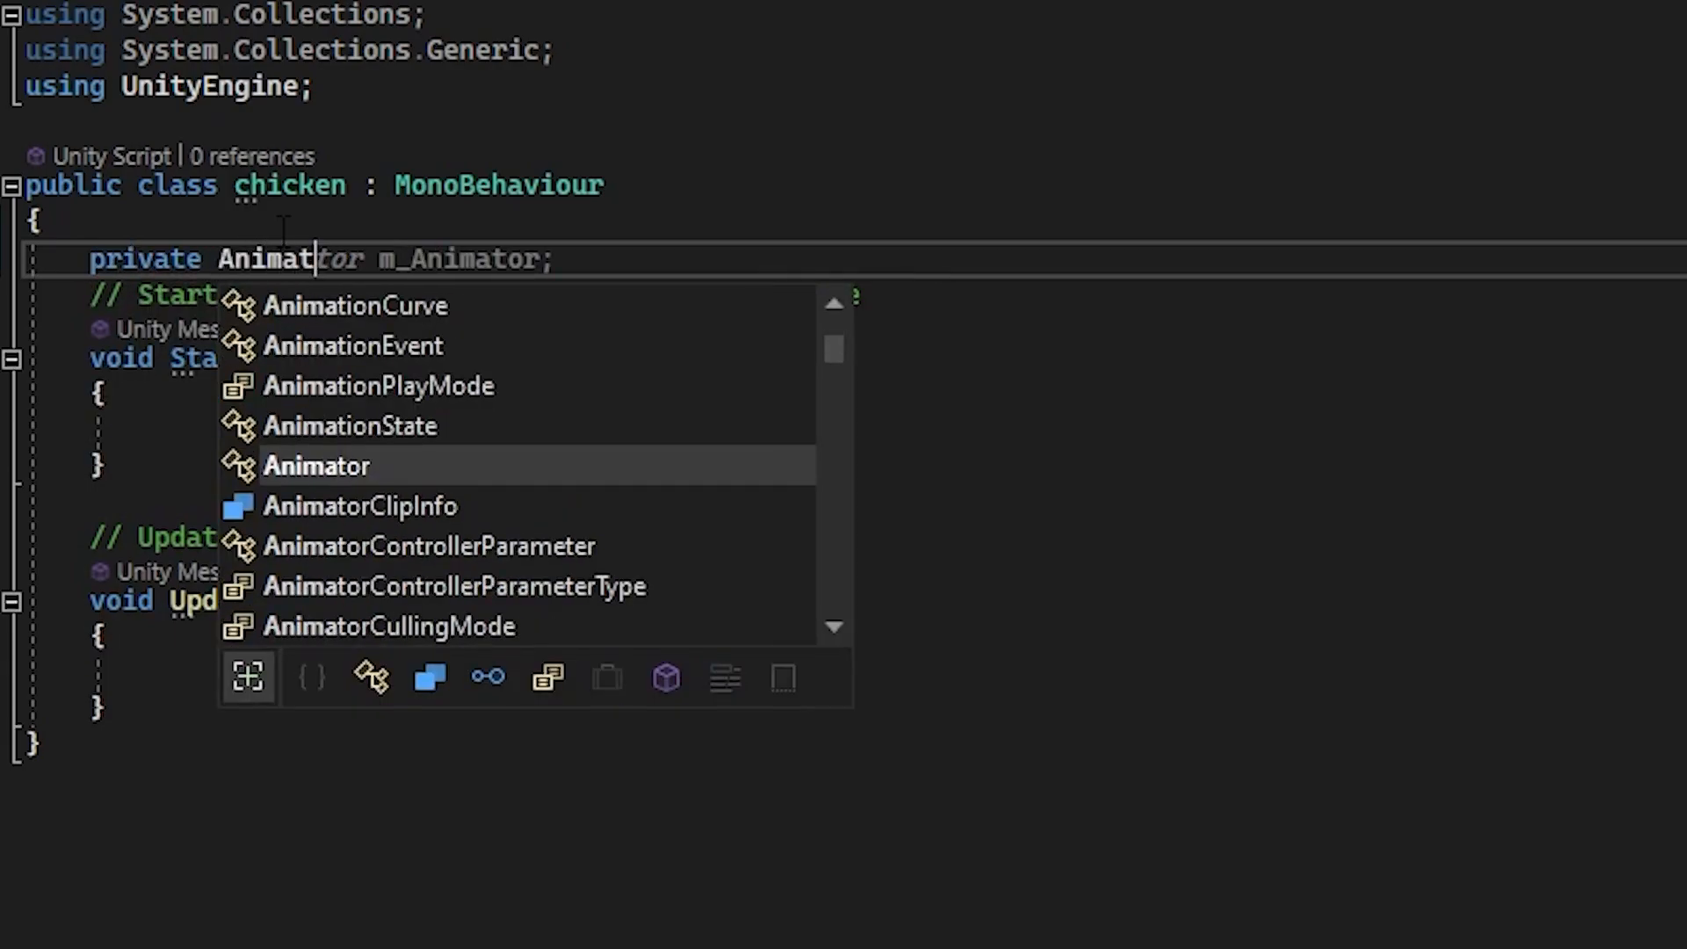
pyautogui.write('or anim')
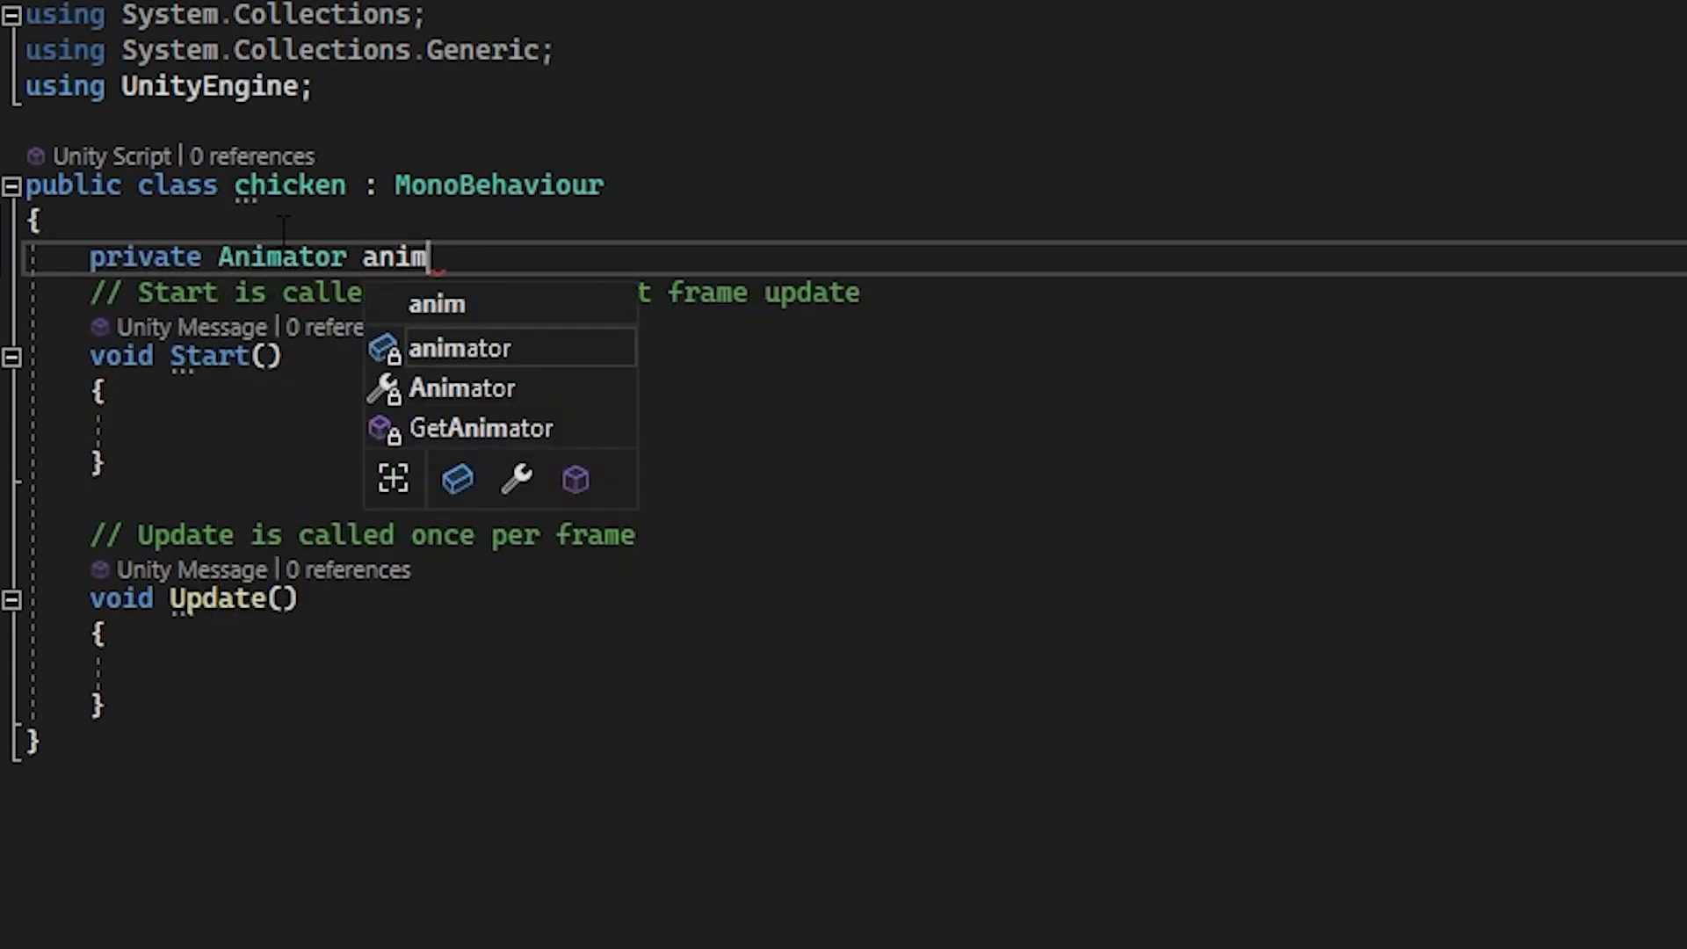
pyautogui.write(';')
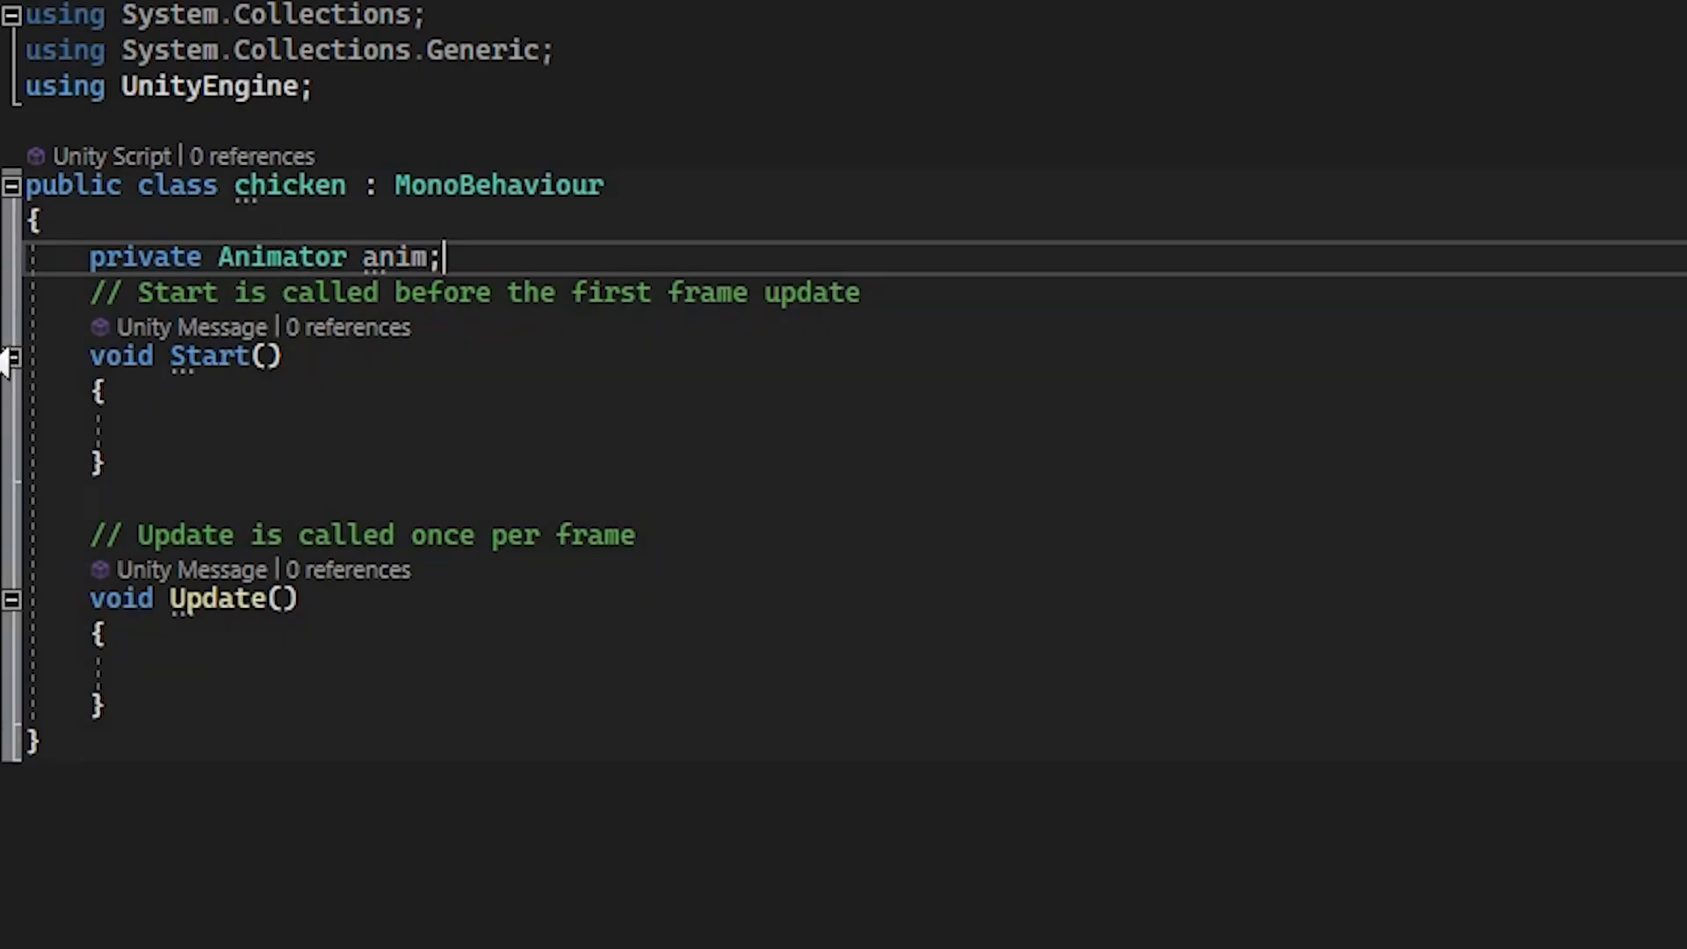
# Step: In the Start method, assign GetComponent<Animator>() to anim
pyautogui.click(149, 437)
pyautogui.write('an')
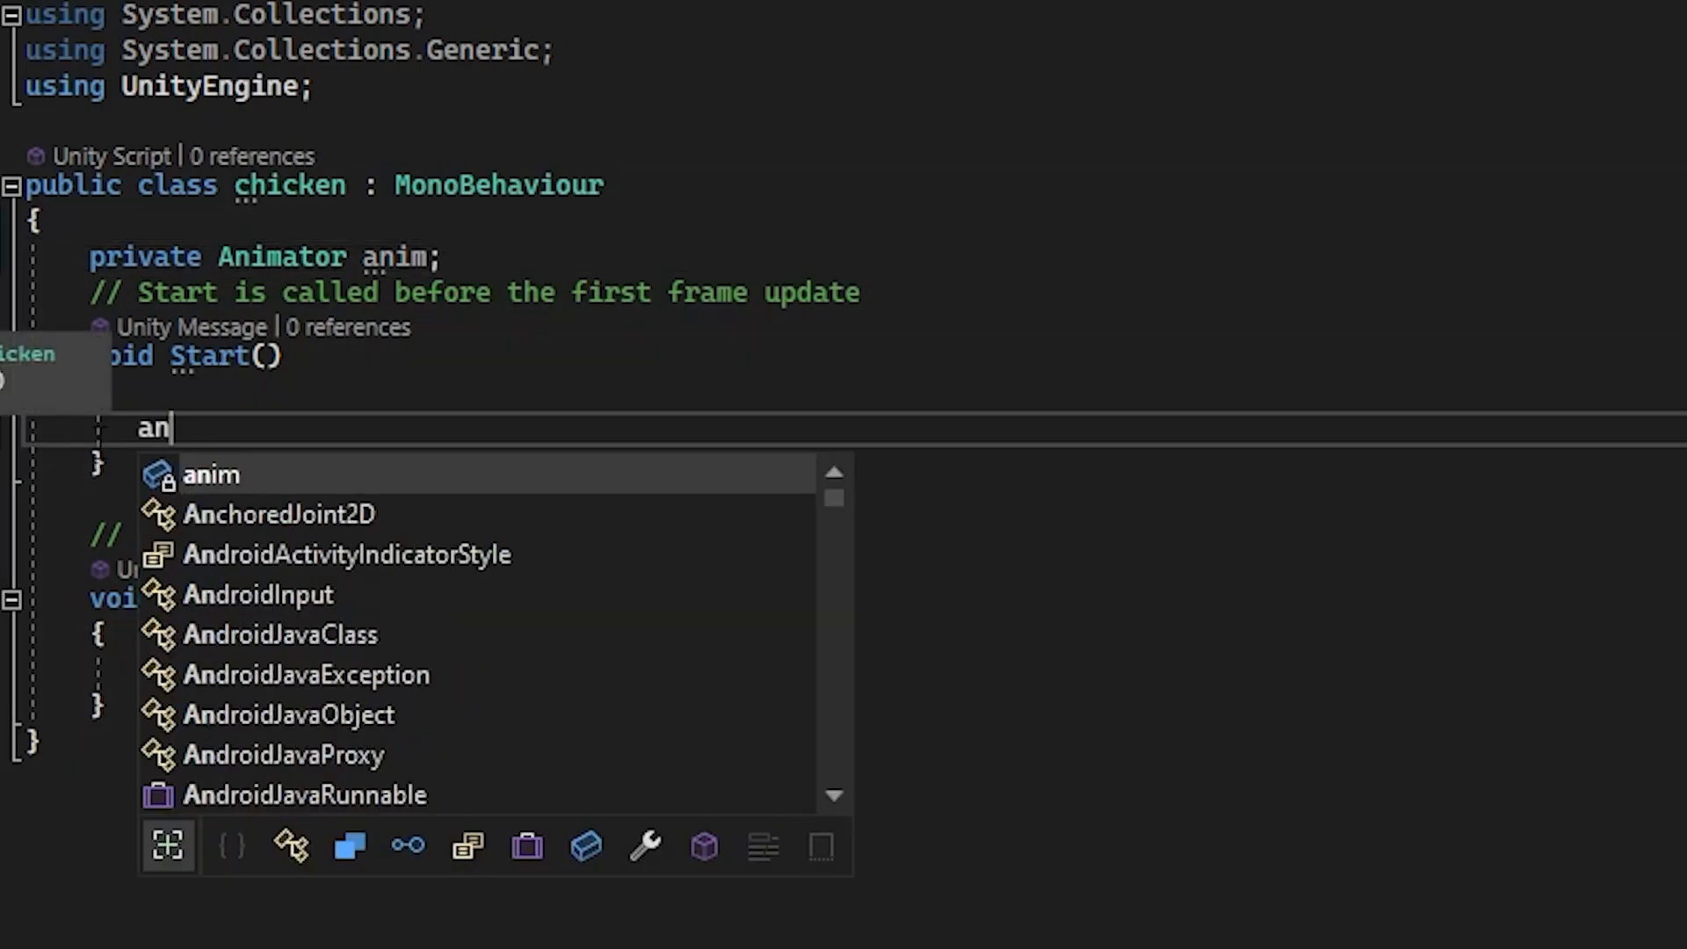
pyautogui.write('im = get')
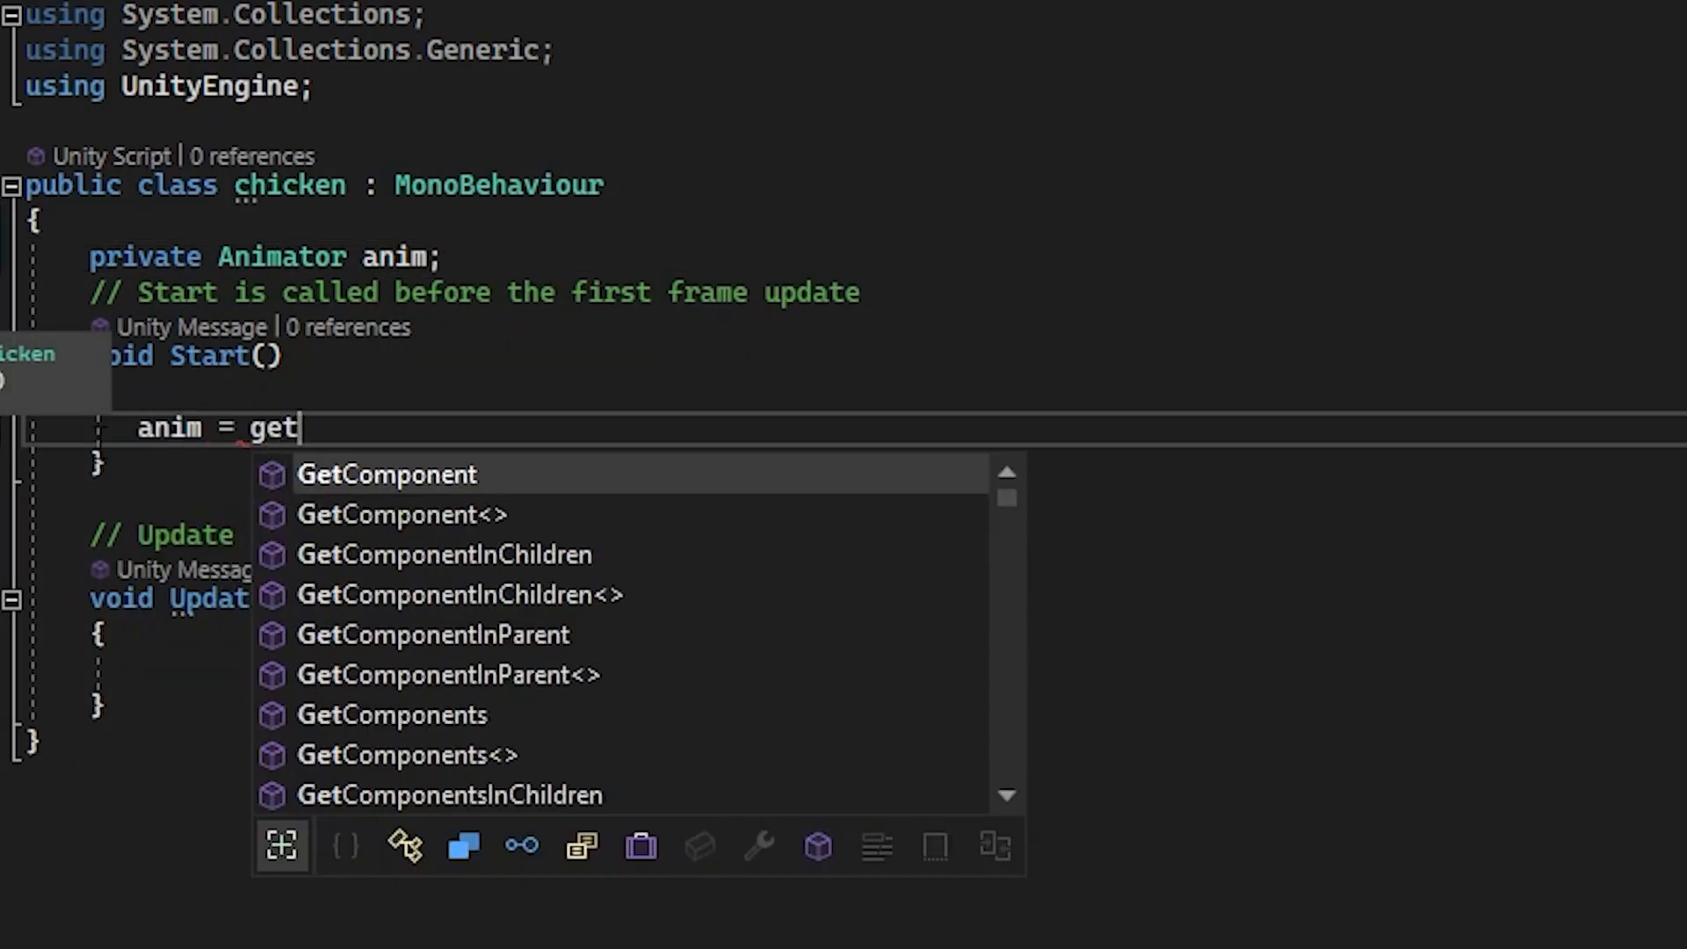
pyautogui.write('<Anim')
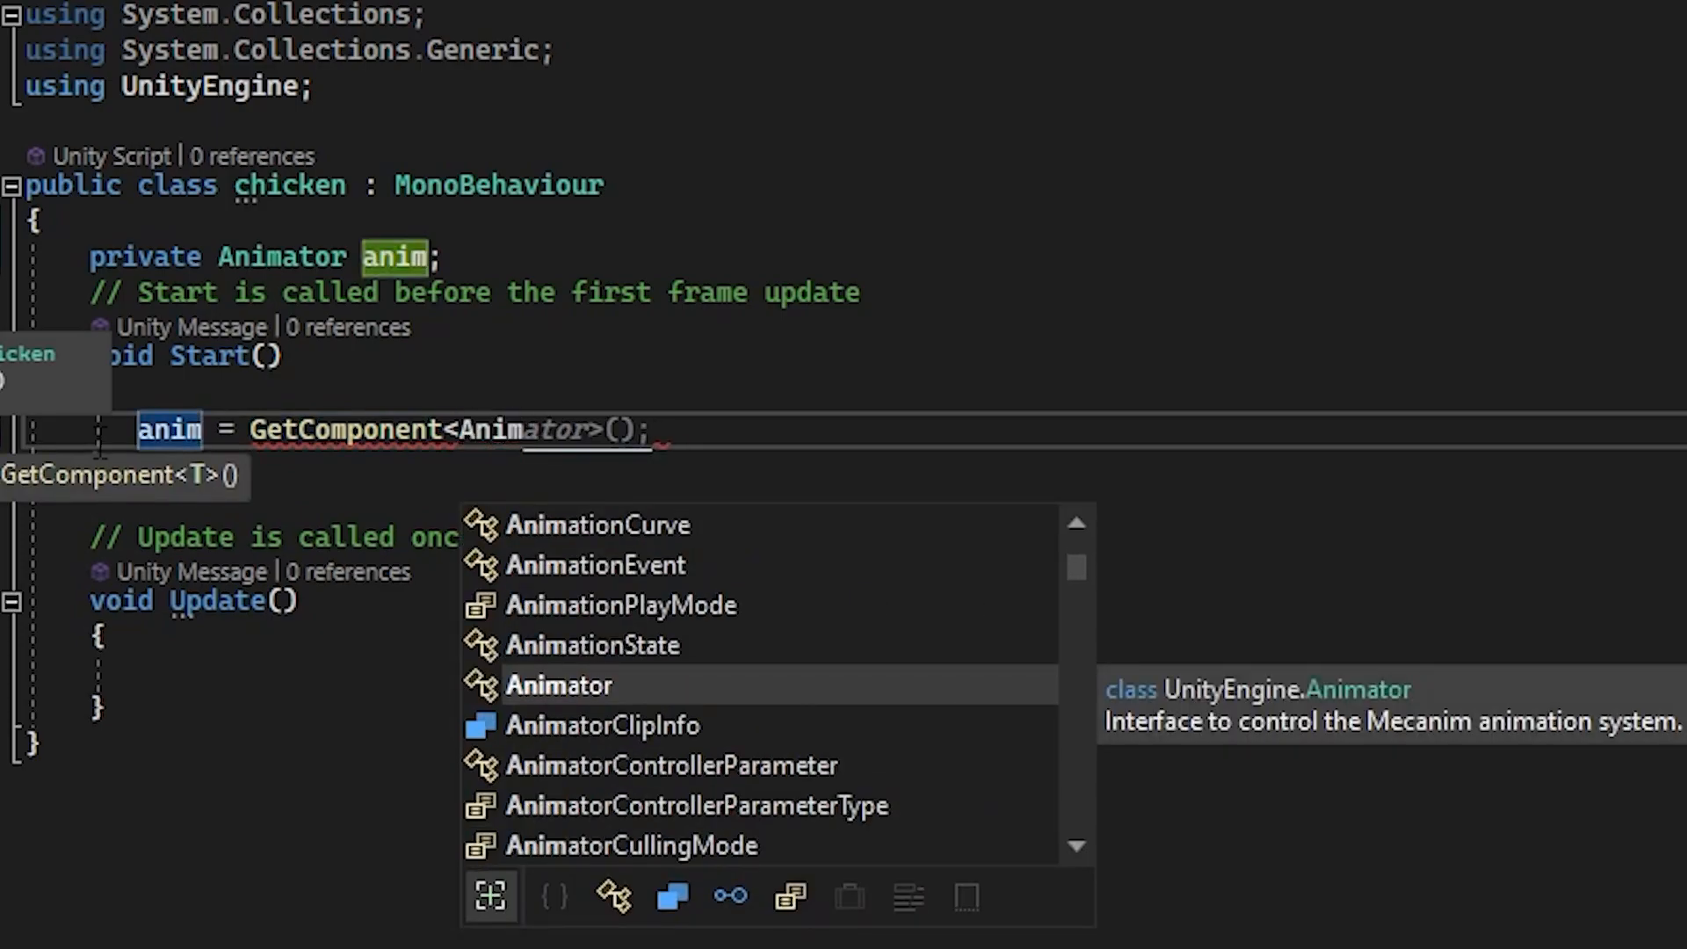
pyautogui.press('Tab')
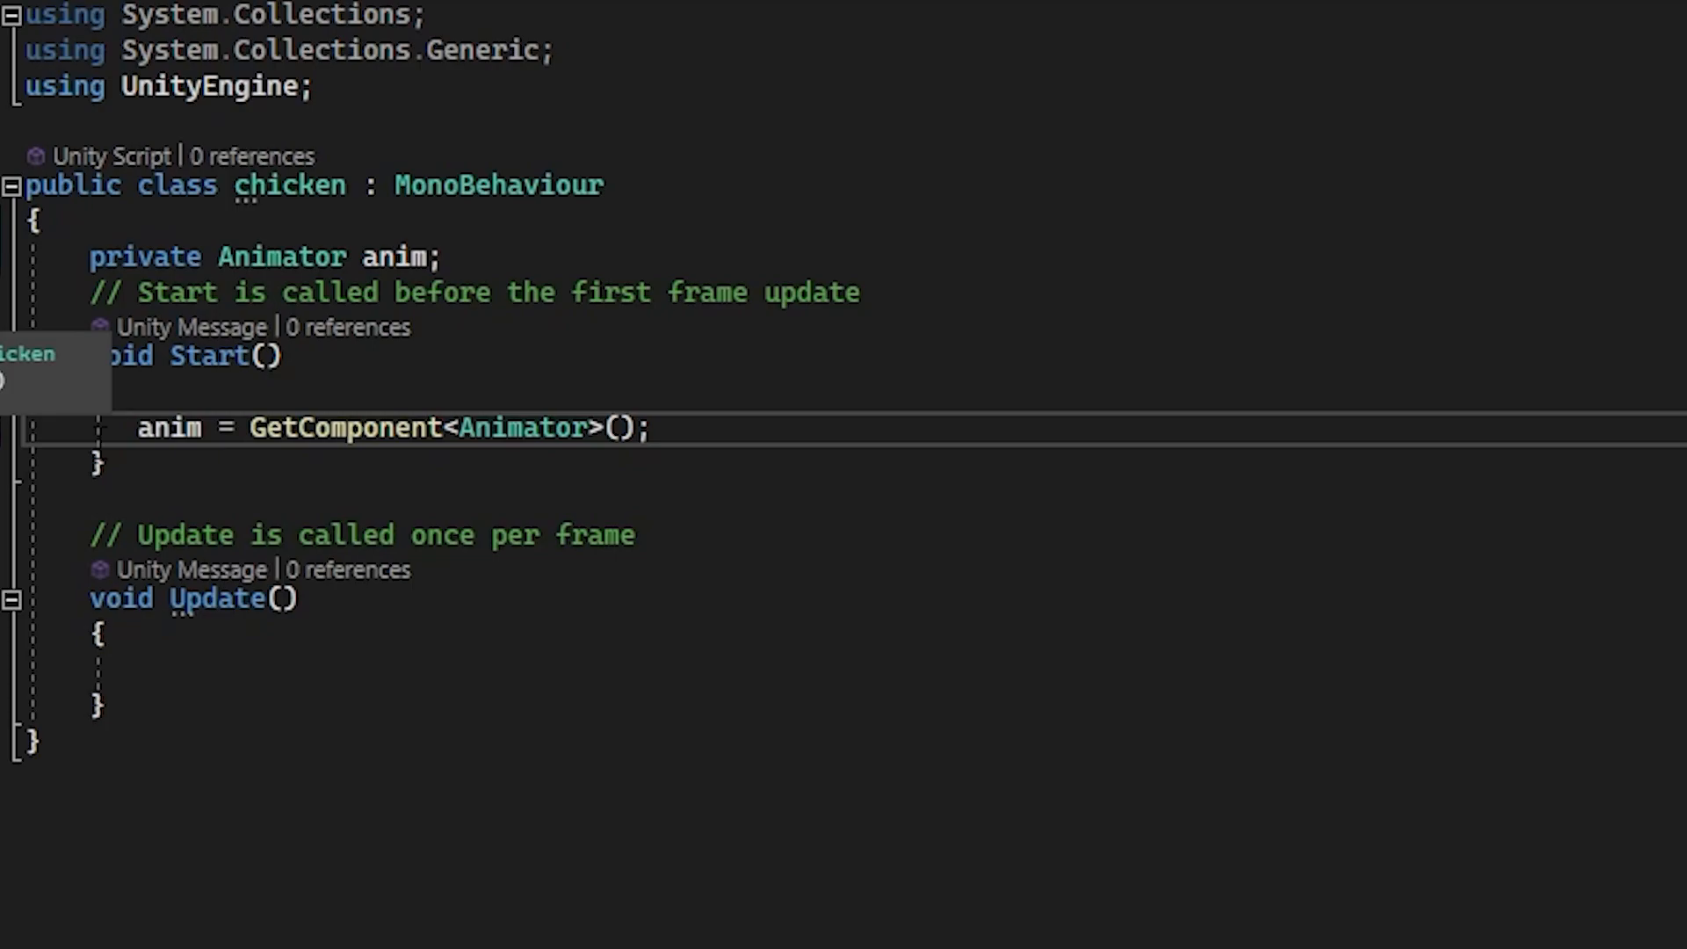
# Step: Add the statement anim.SetInteger("Walk",1); below the GetComponent line in Start
pyautogui.press('Return')
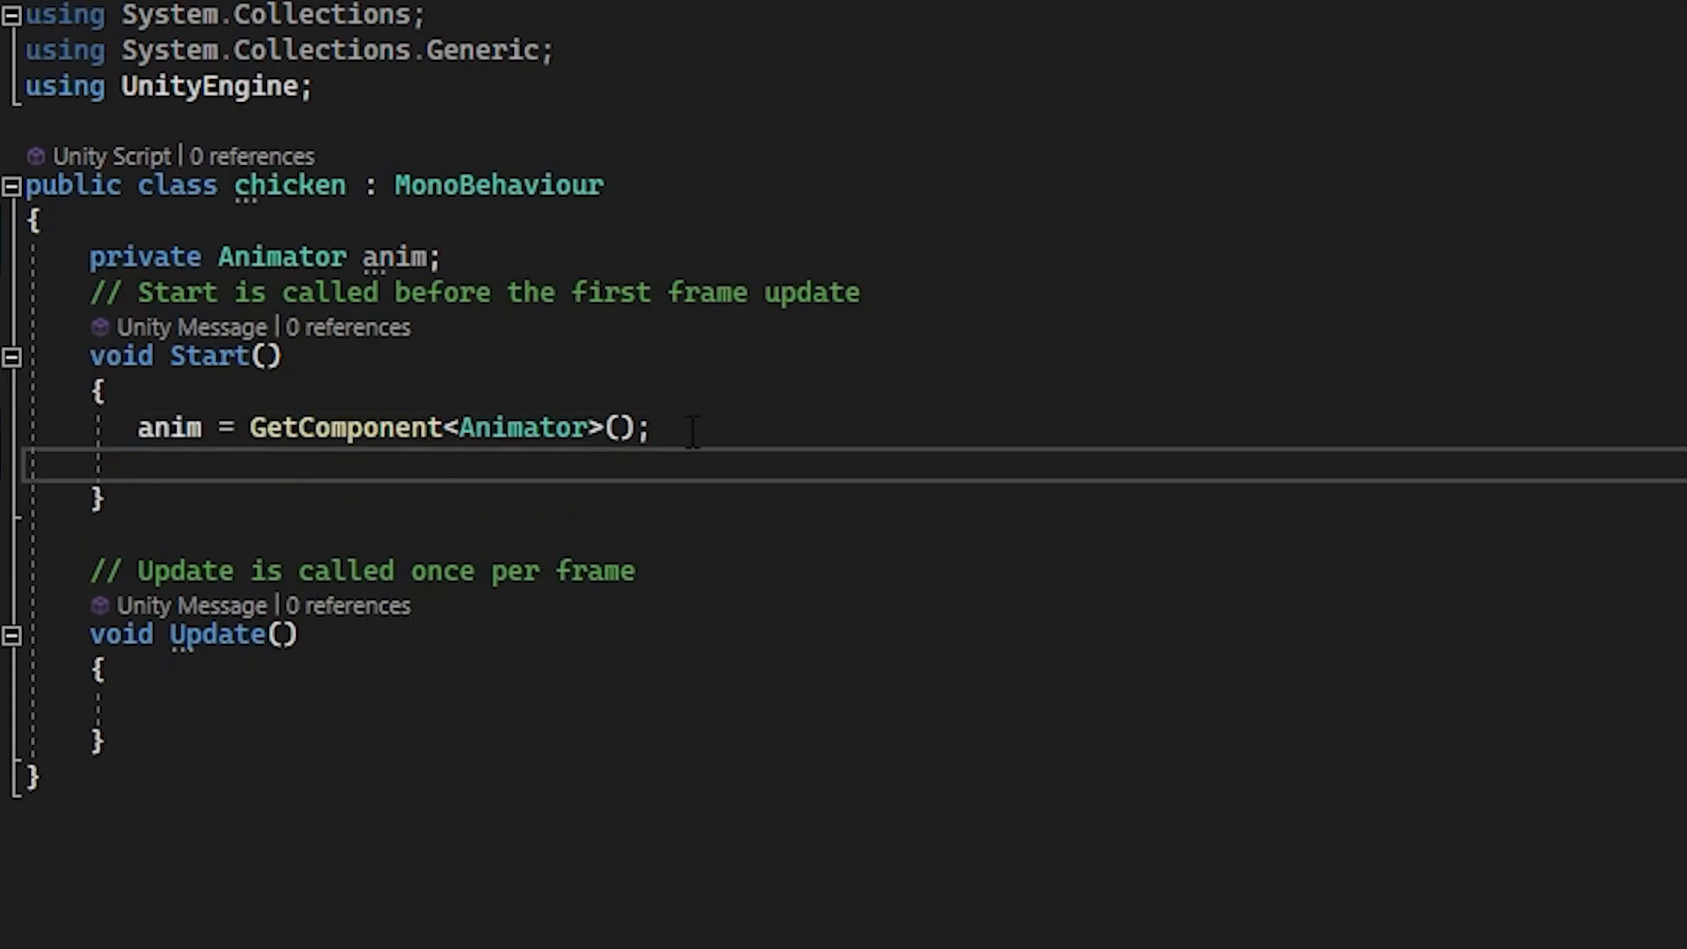
pyautogui.write('anim')
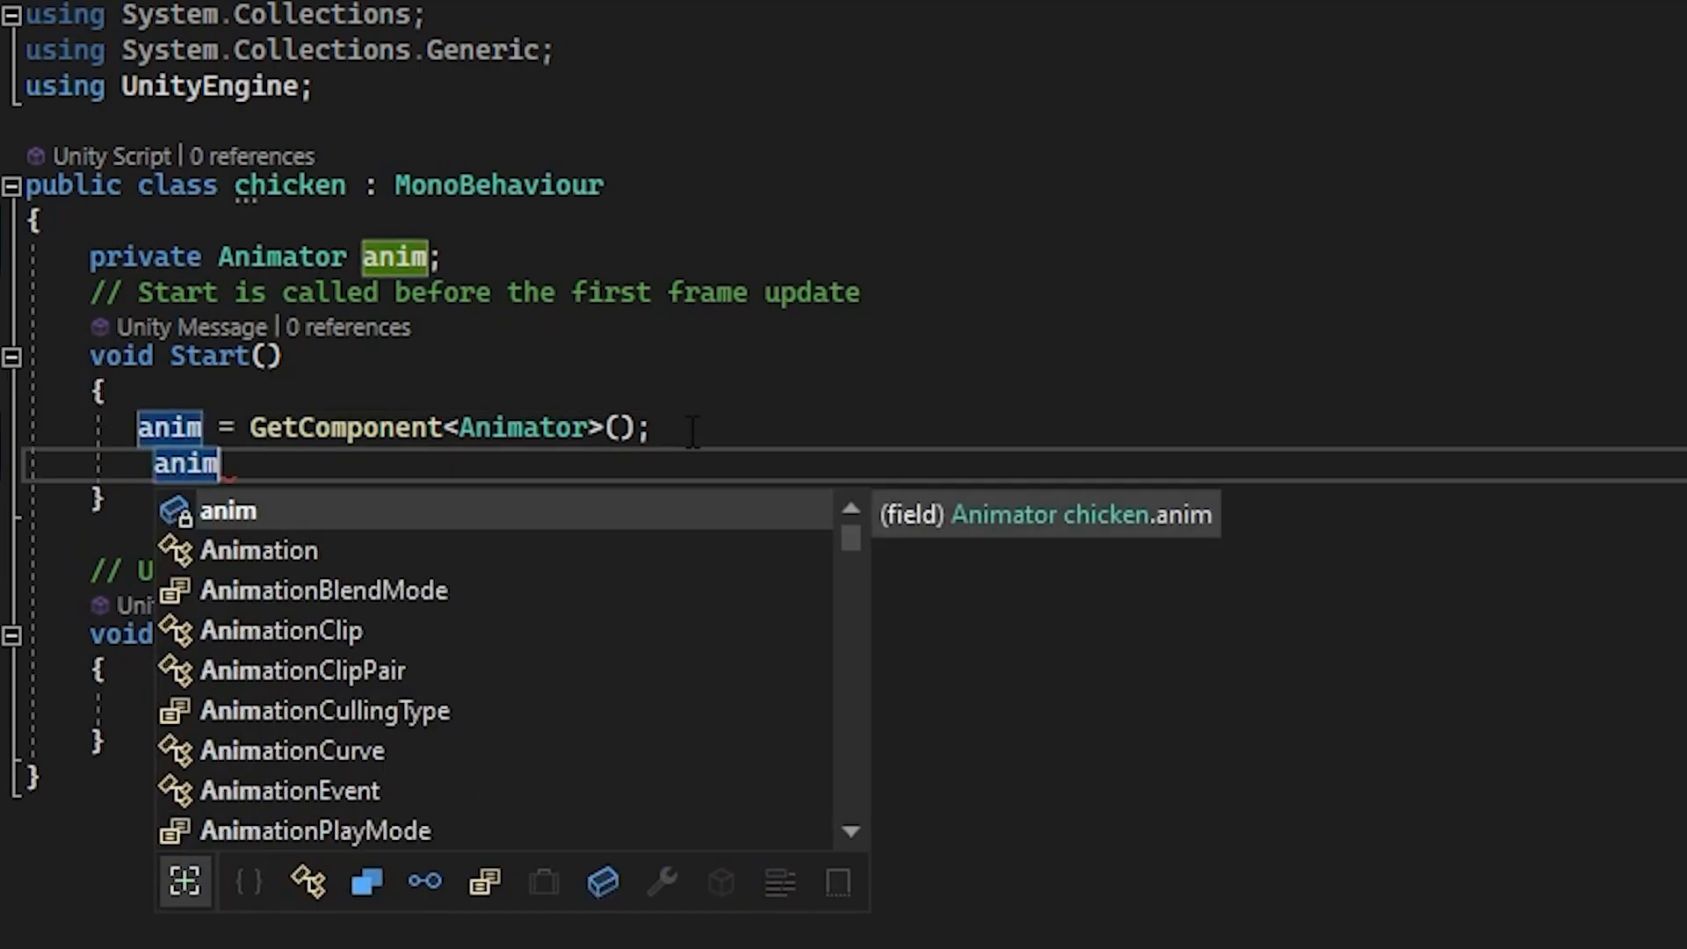
pyautogui.write('.setint')
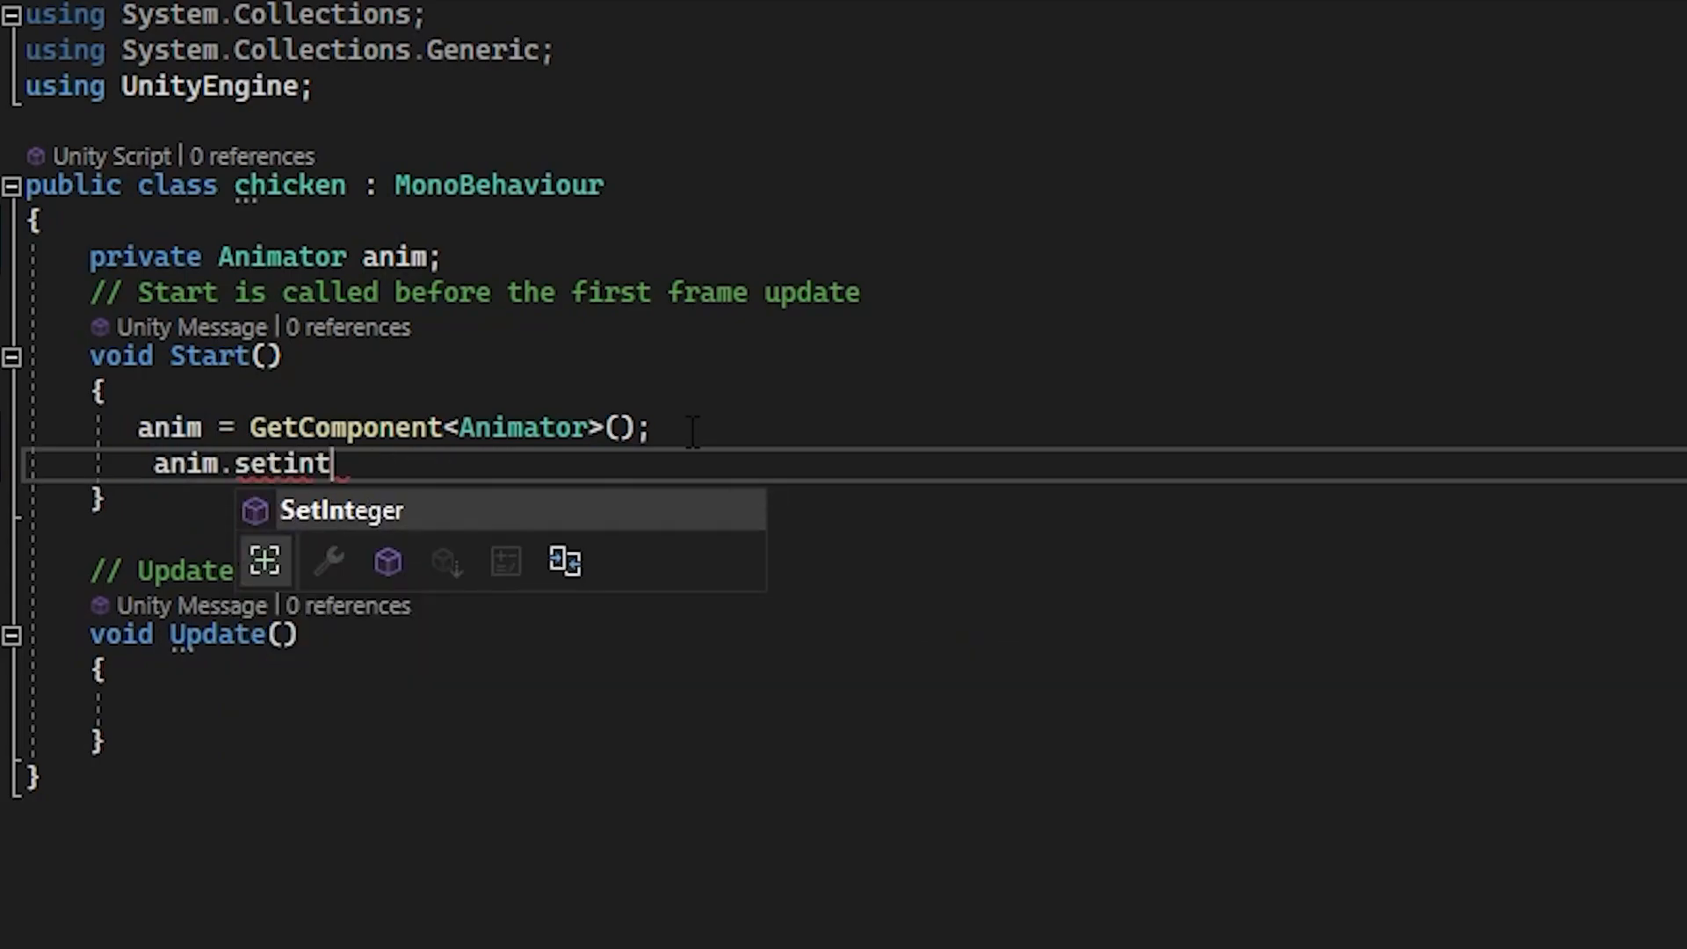
pyautogui.press('Tab')
pyautogui.write('(')
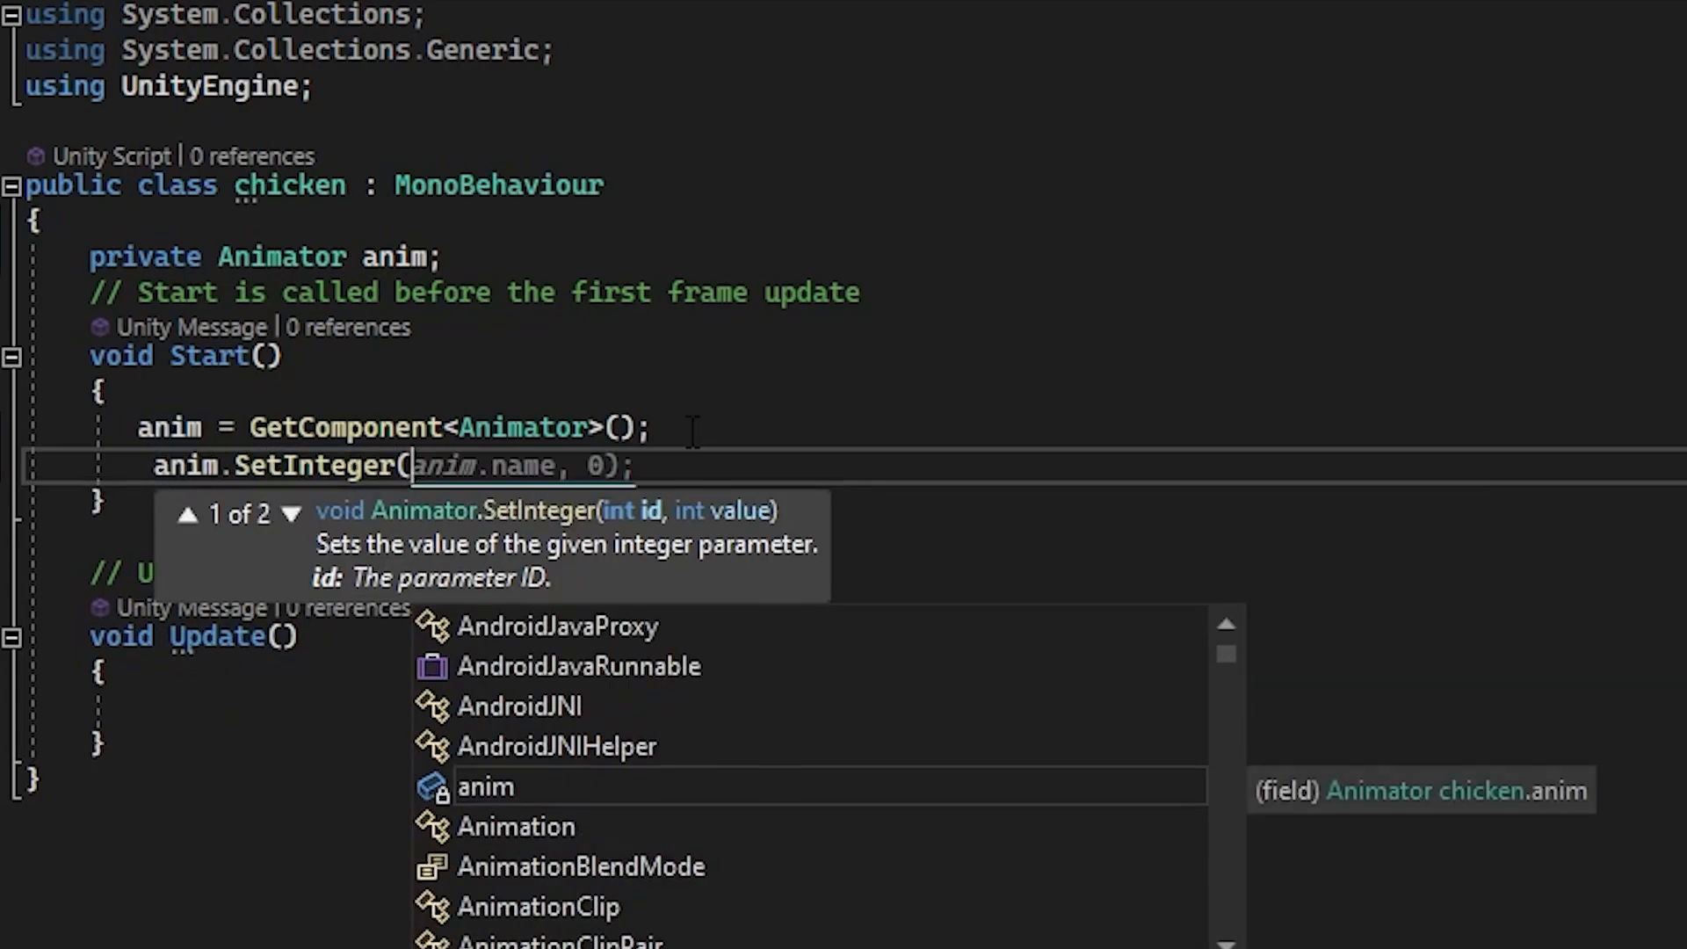
pyautogui.write('"Walk')
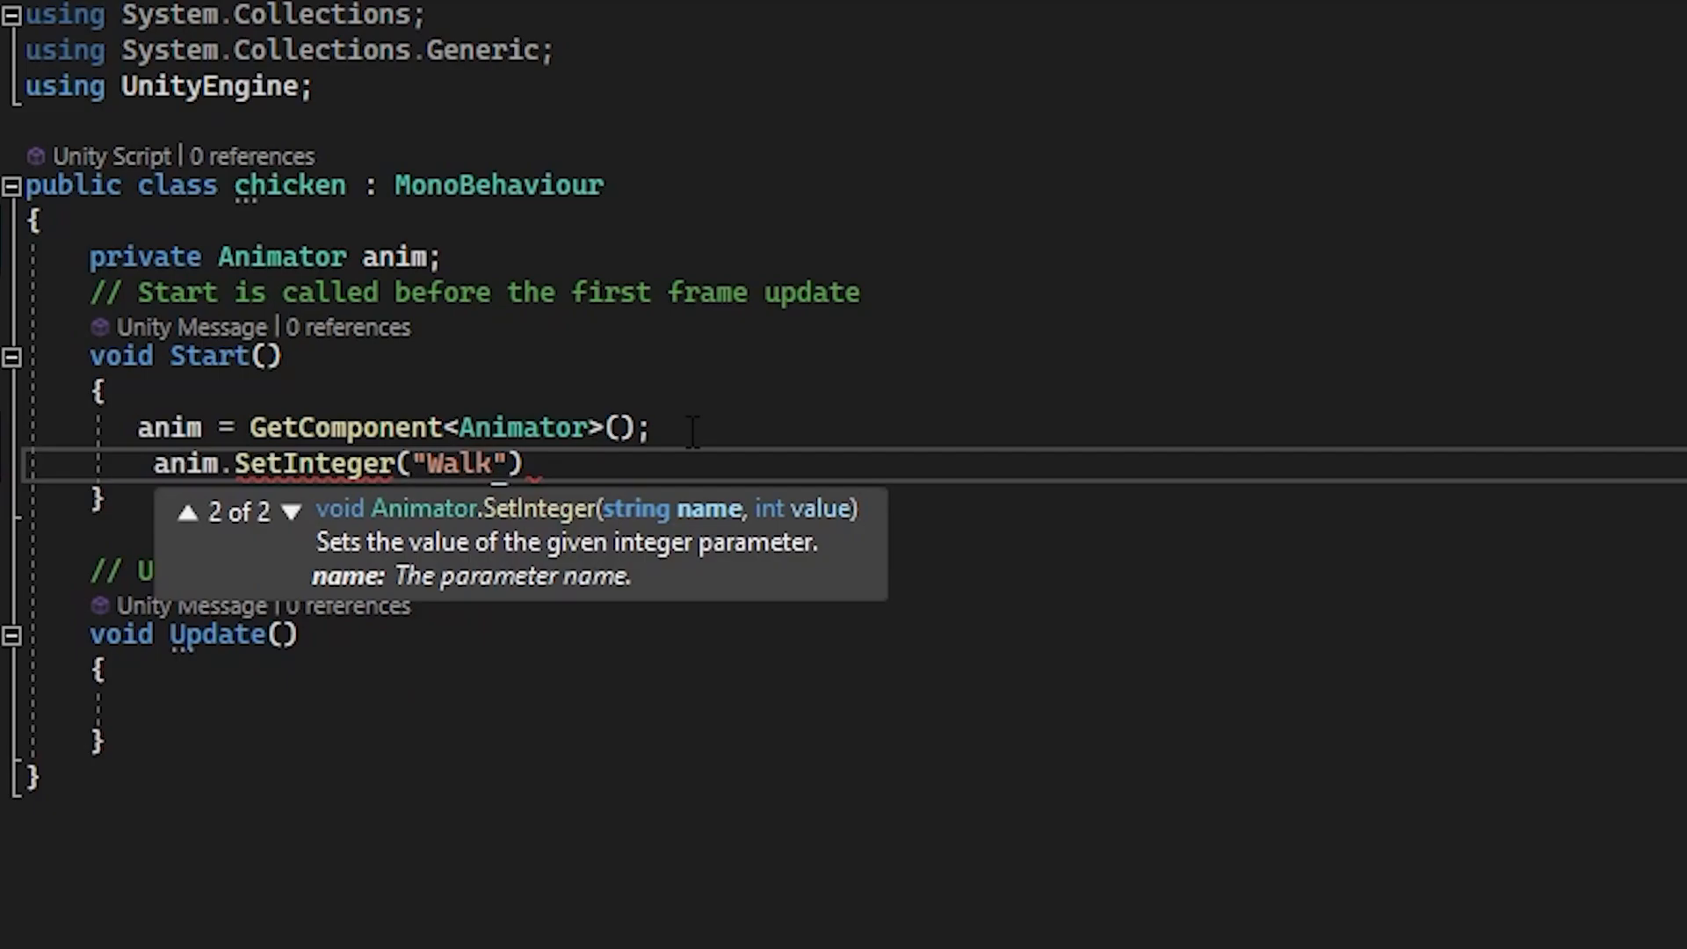
pyautogui.write('", 1)')
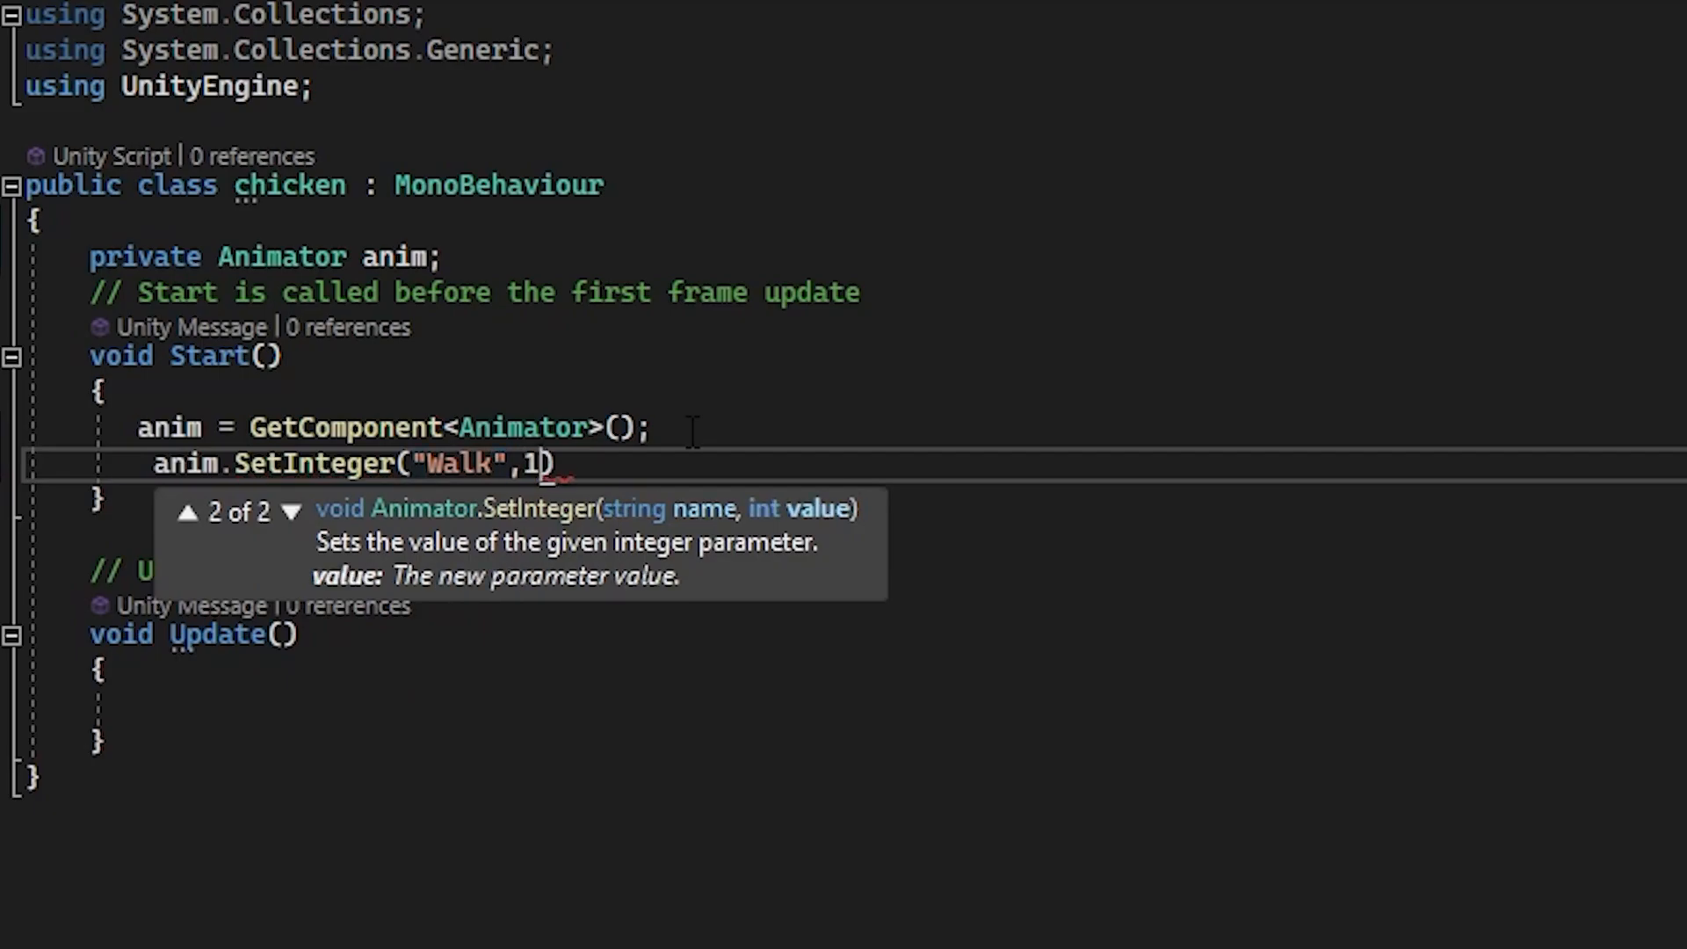
pyautogui.write(';')
pyautogui.click(609, 881)
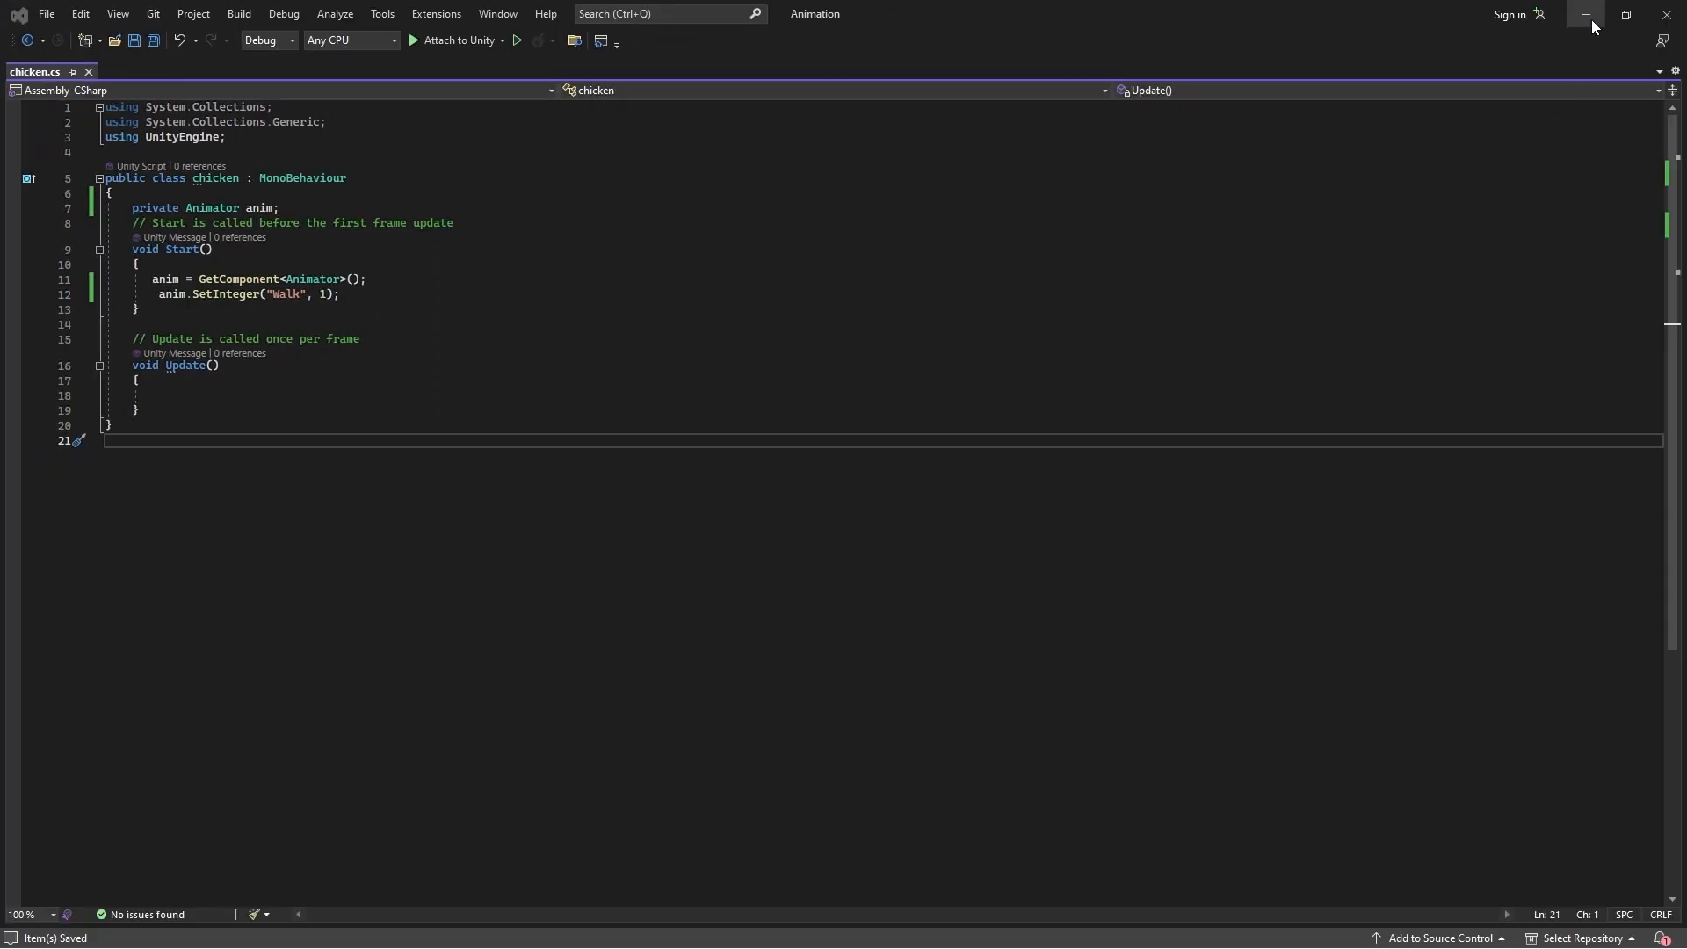
# Step: Switch back to Unity, test the scene in Play mode and stop it, and inspect the condition of the Any State to ChickenJump transition
pyautogui.click(1591, 18)
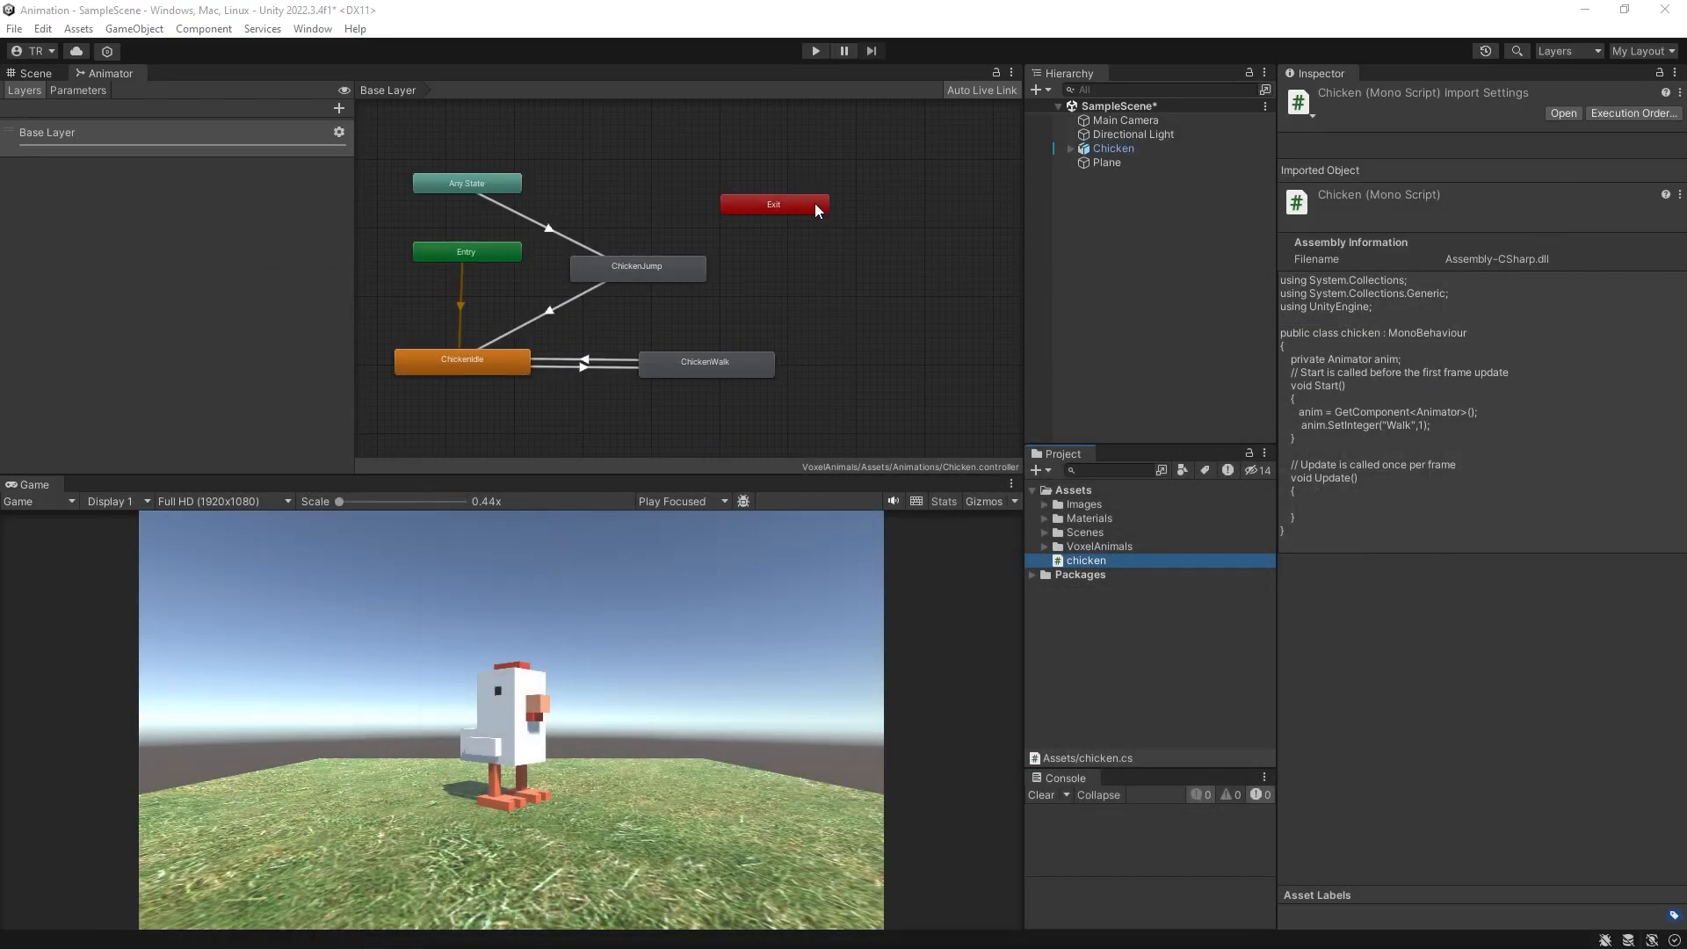
pyautogui.click(810, 51)
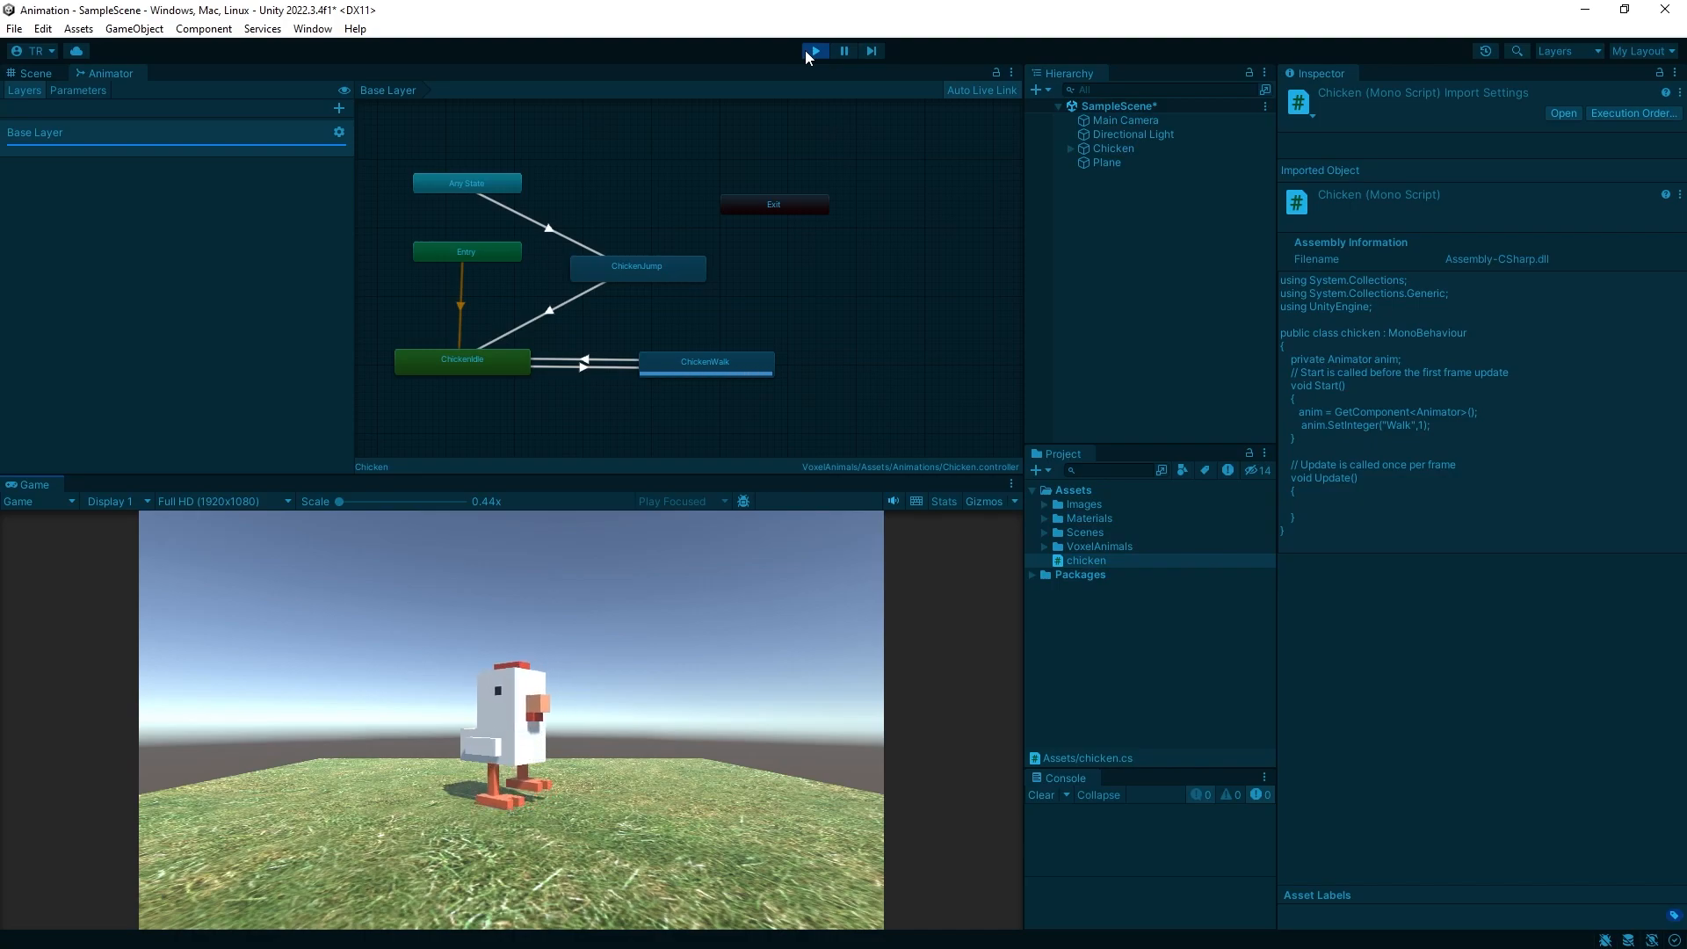
pyautogui.click(810, 51)
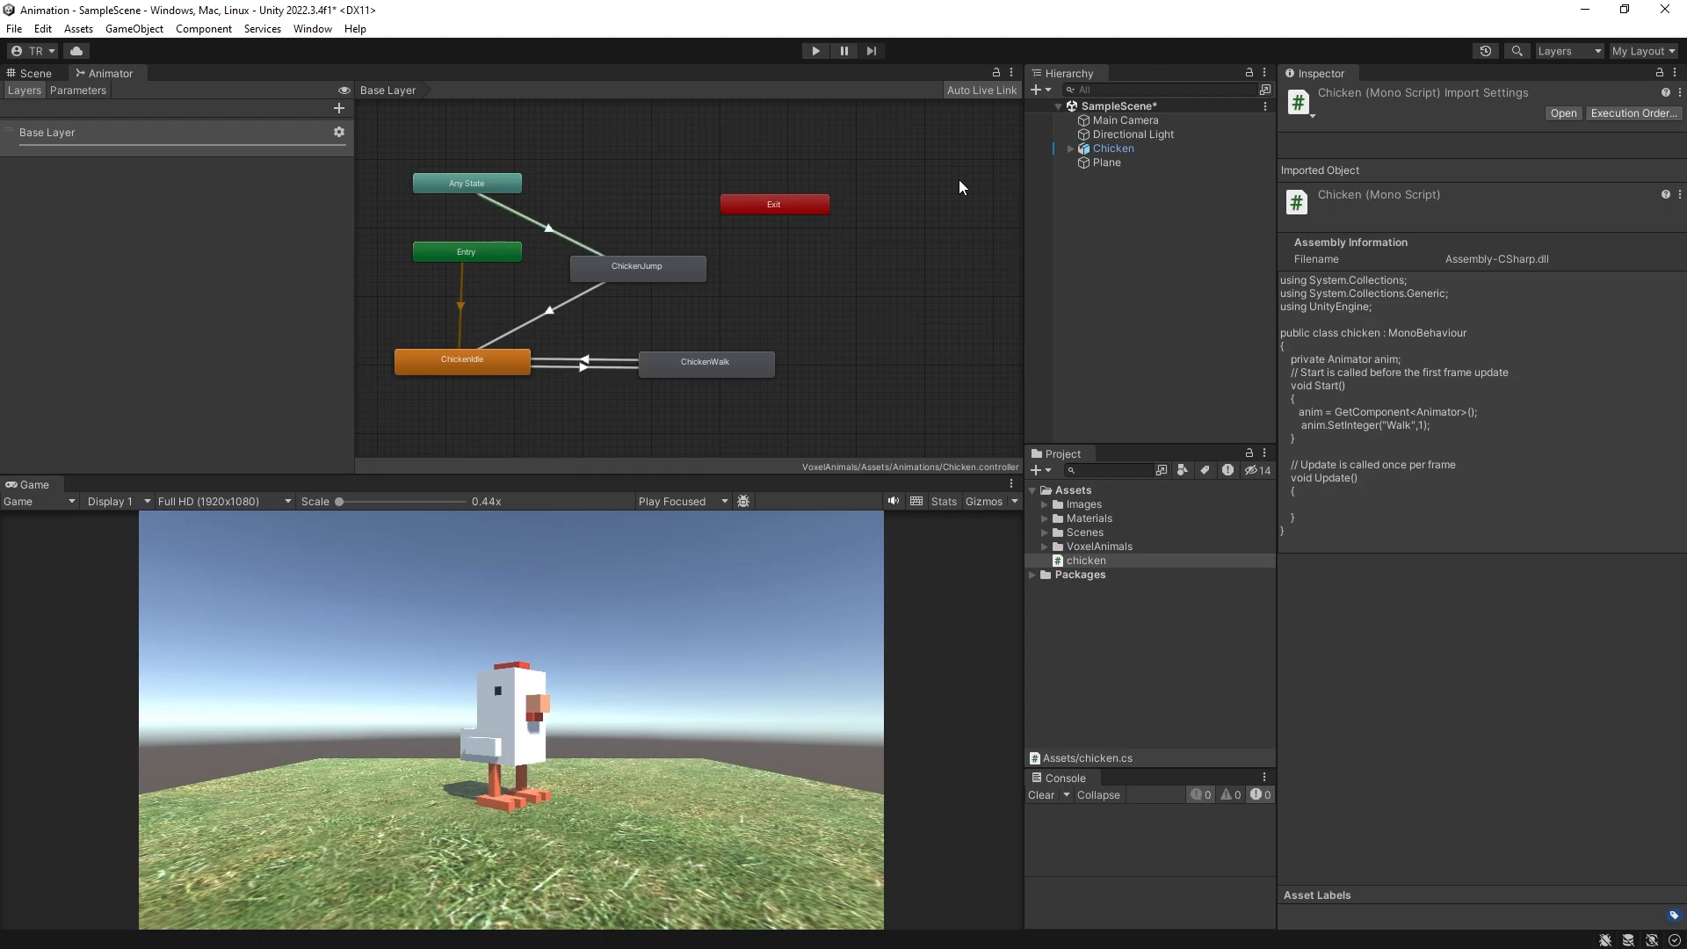
pyautogui.click(549, 233)
pyautogui.moveTo(1562, 617); pyautogui.dragTo(1531, 756)
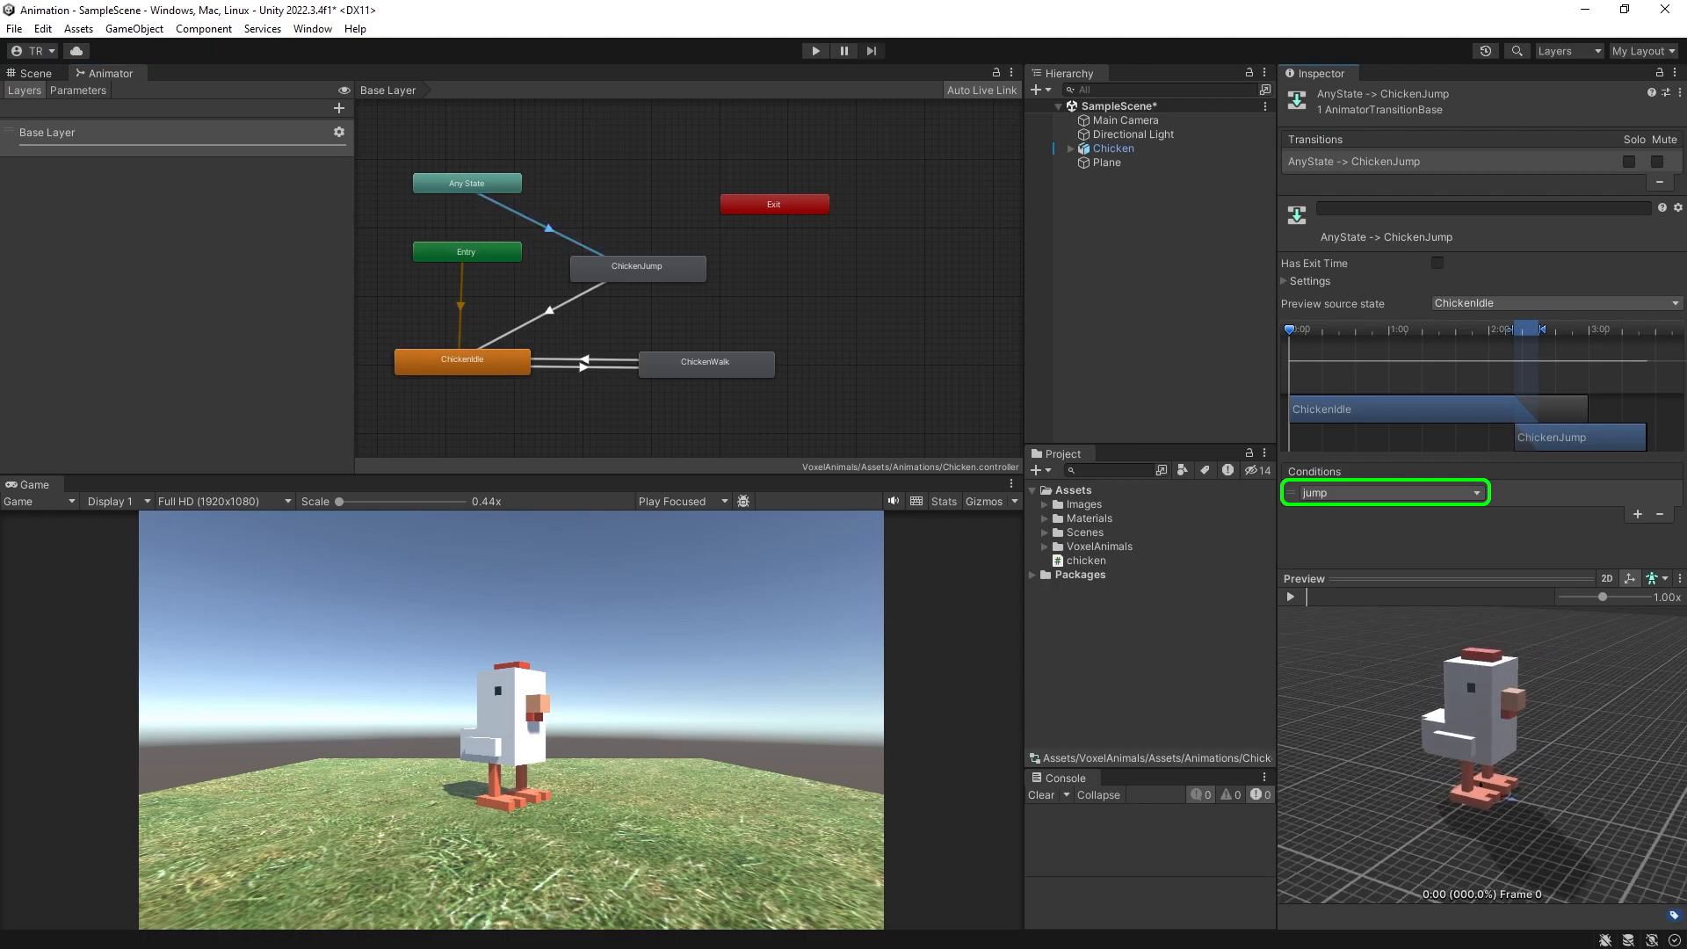
# Step: Reopen the chicken script and add an if (Input.GetKeyDown(KeyCode.Space)) block inside the Update method
pyautogui.click(1070, 565)
pyautogui.doubleClick(1070, 565)
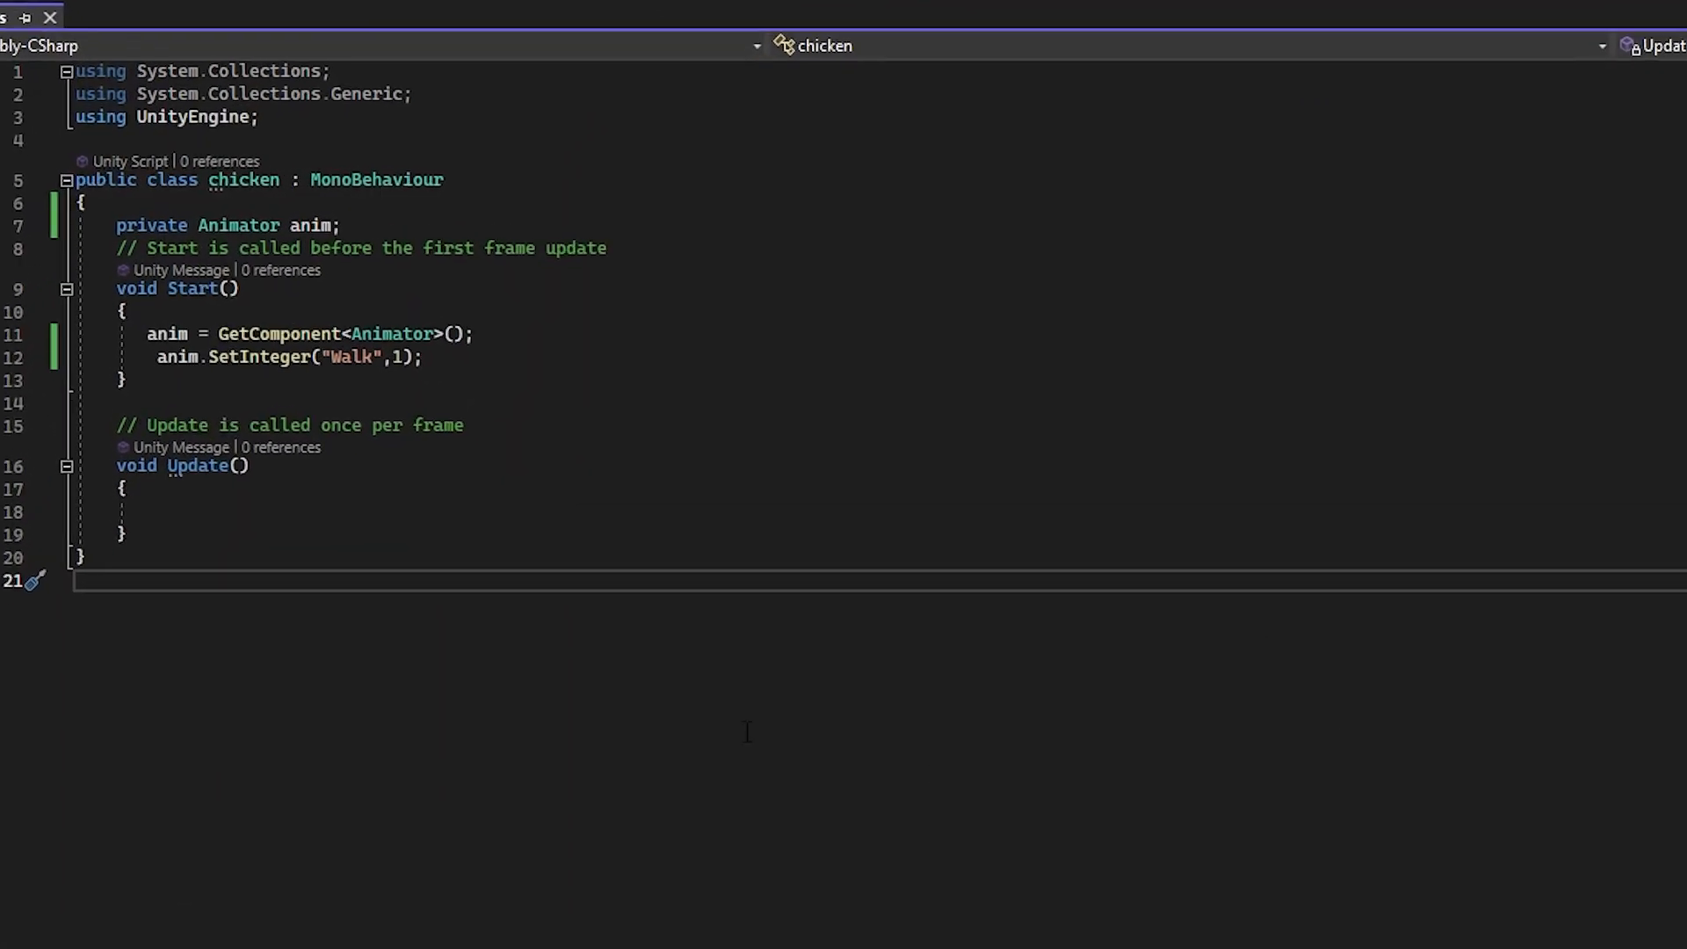
pyautogui.click(196, 626)
pyautogui.write('if (Inpu')
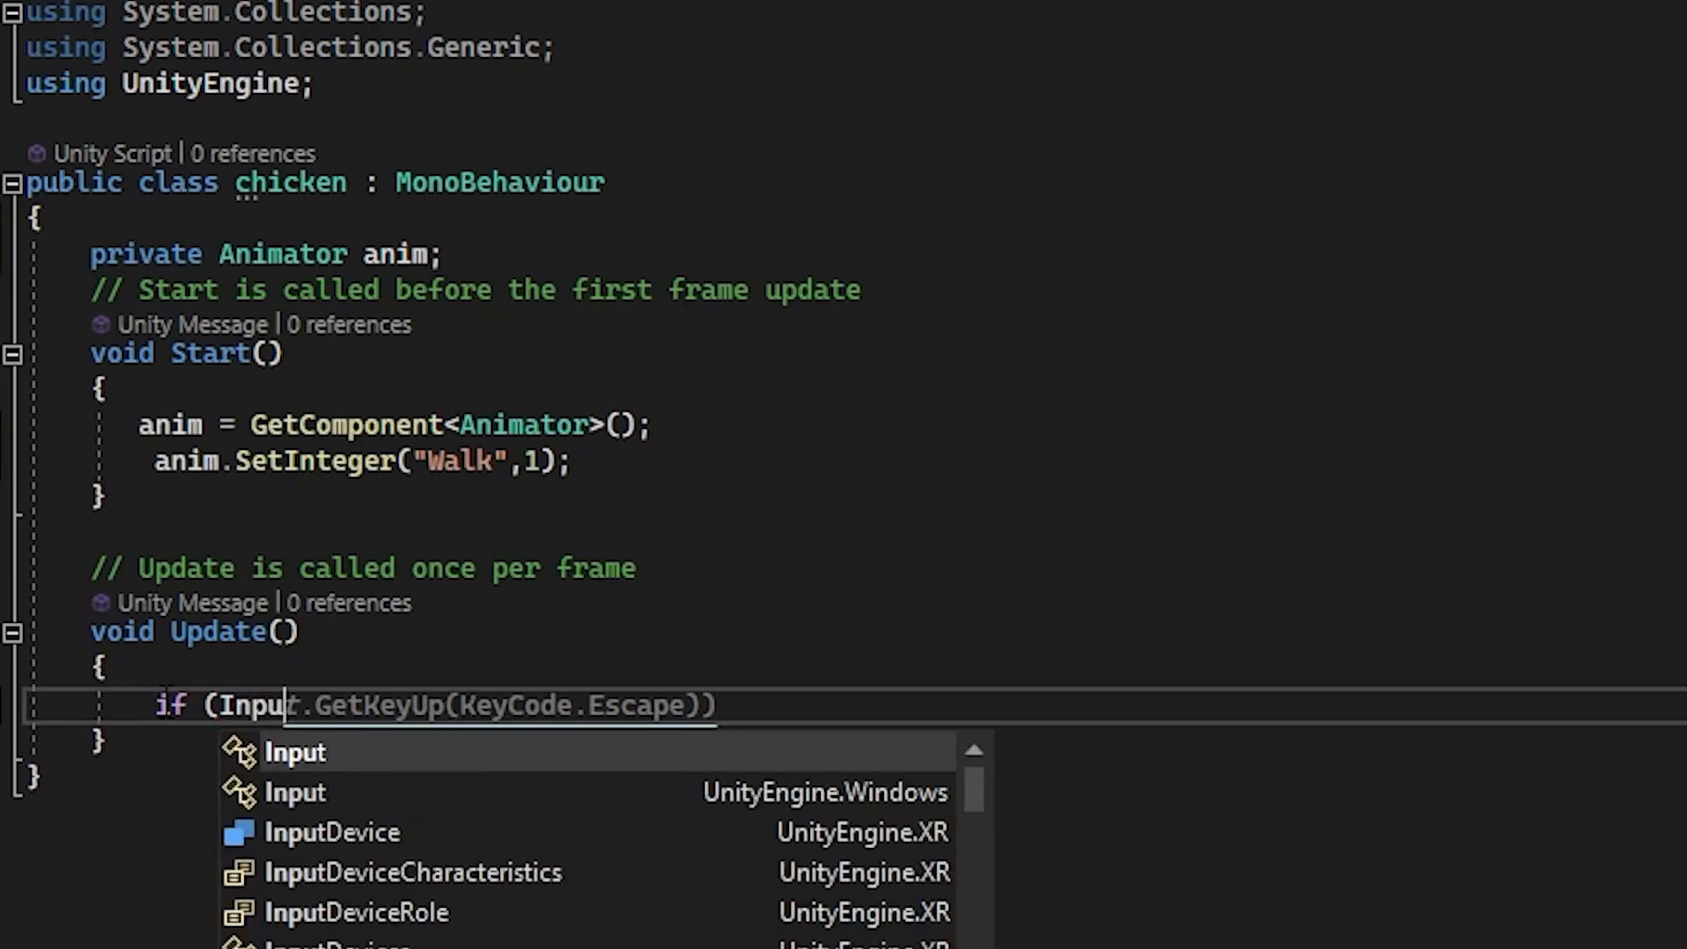
pyautogui.write('t.getKeyDown(keyco')
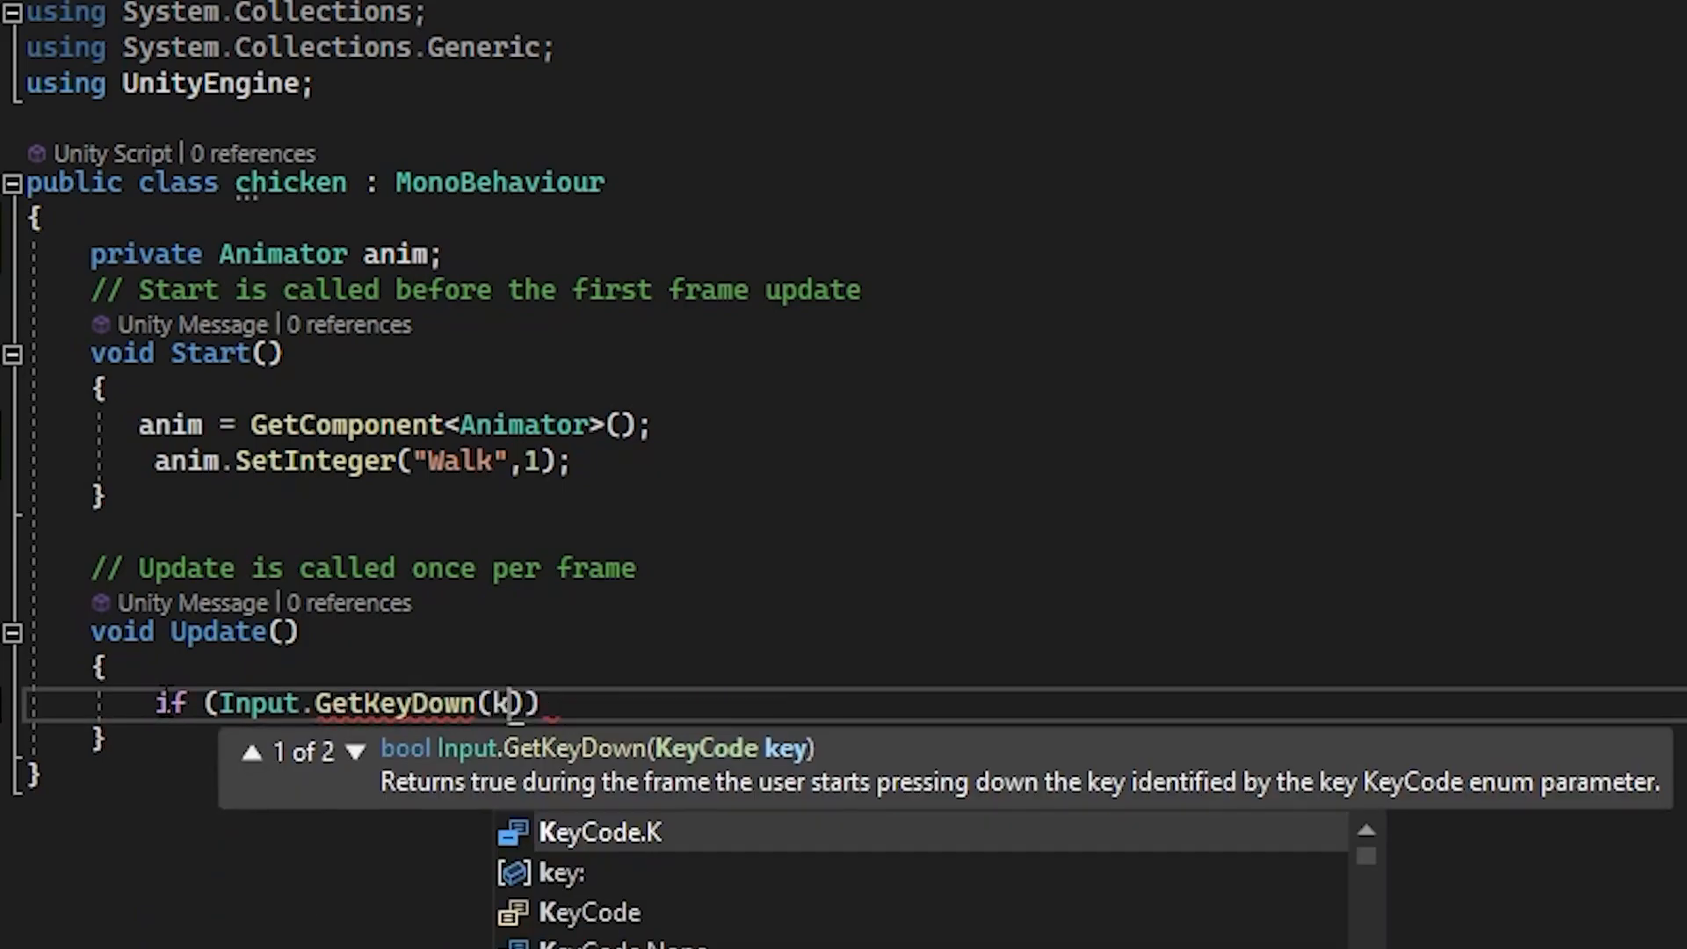
pyautogui.write('.space)) {')
pyautogui.press('Return')
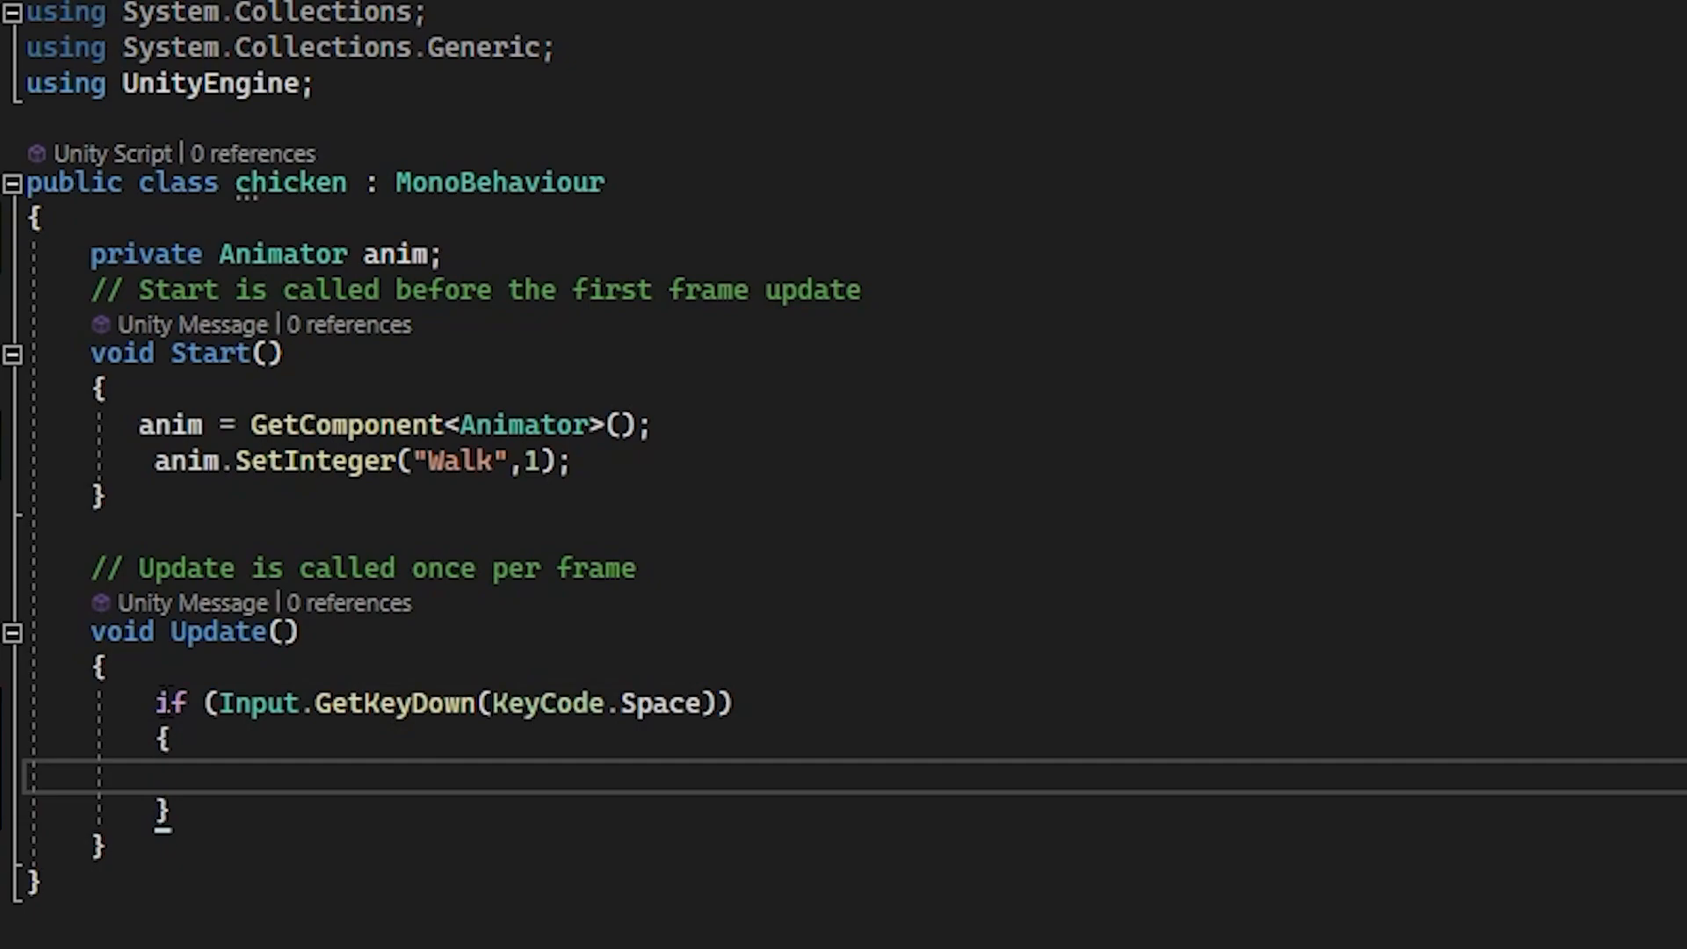
# Step: Inside the Space key condition, add the statement anim.SetTrigger("jump");
pyautogui.write('an')
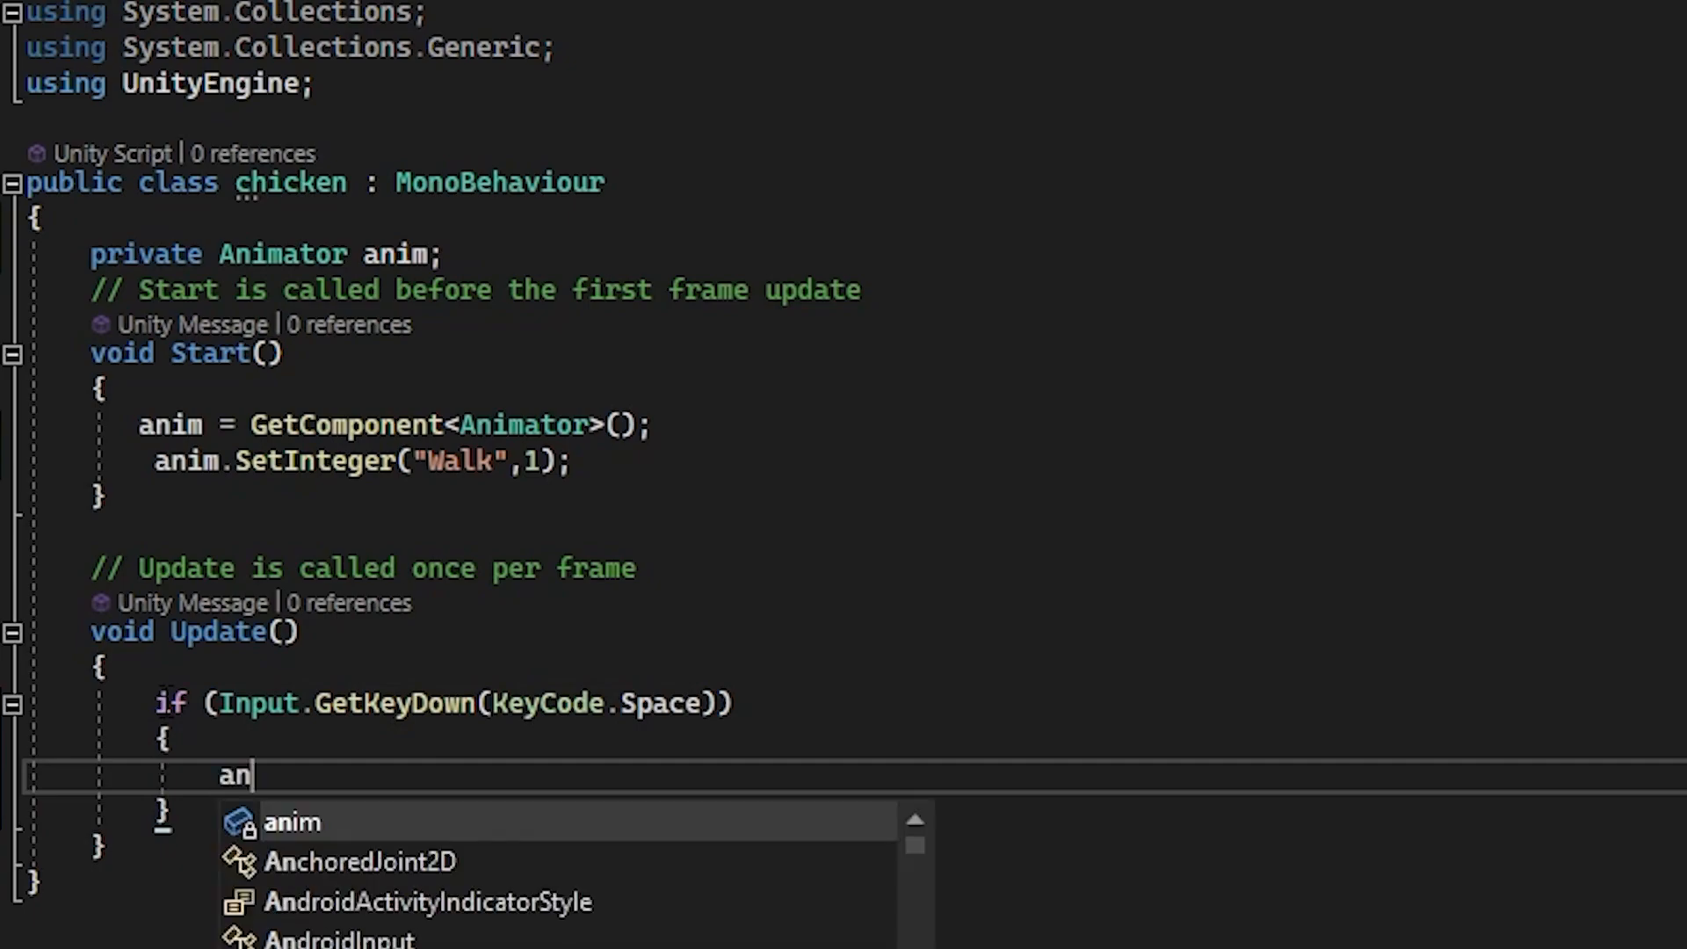
pyautogui.write('im.set')
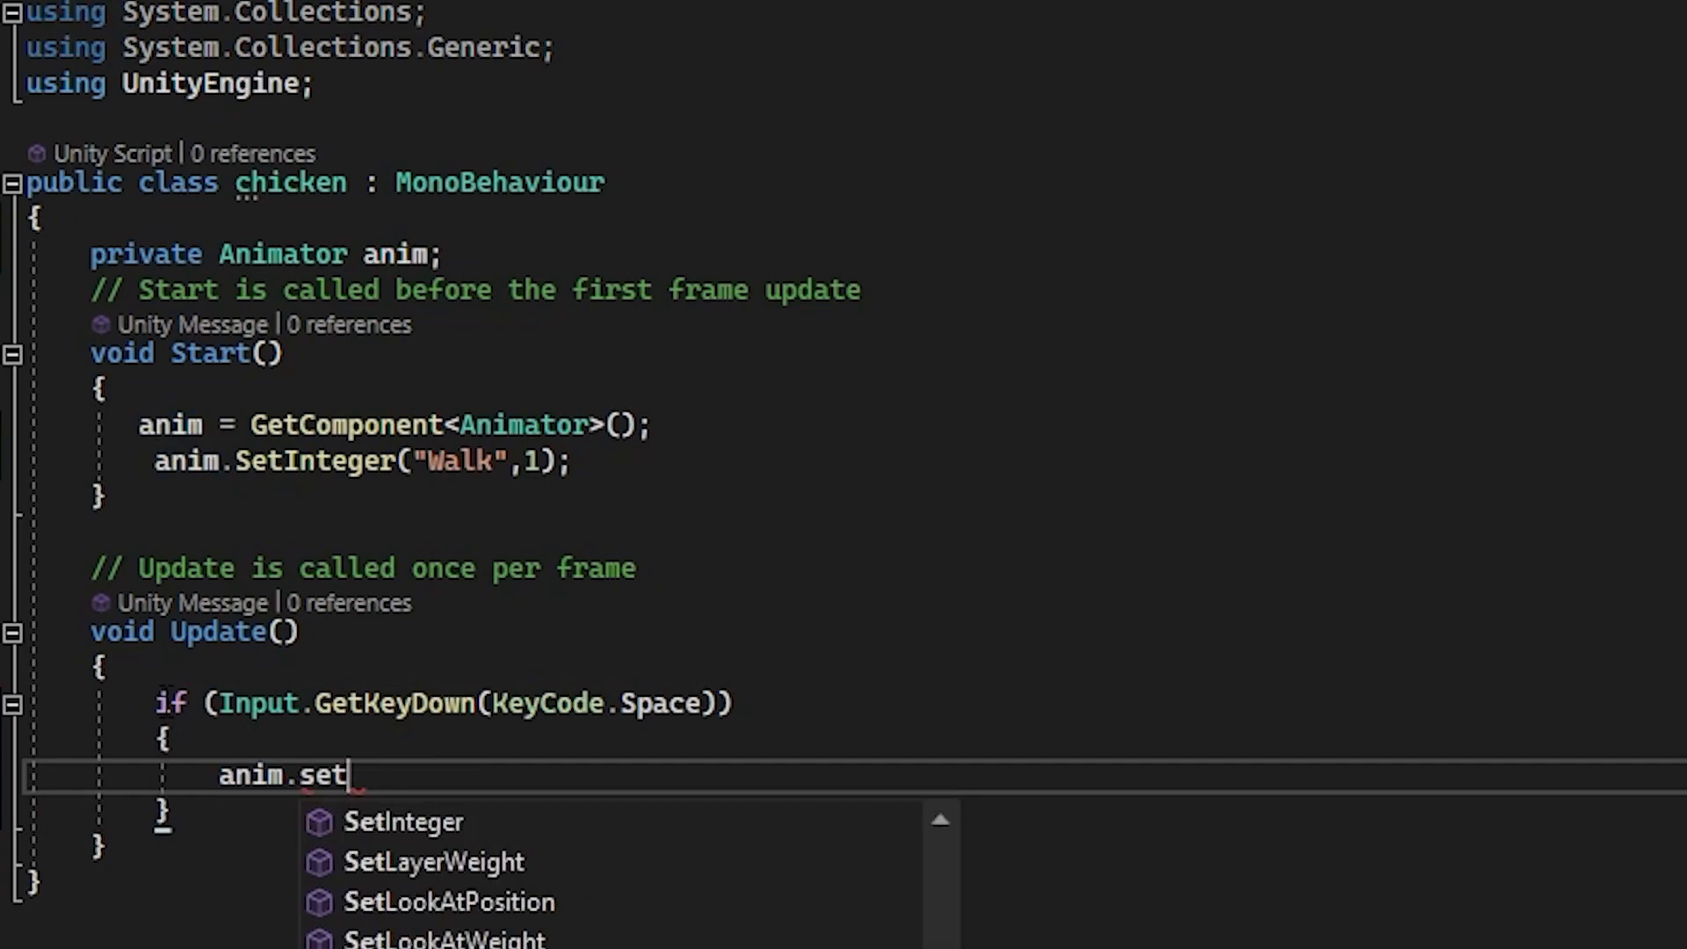
pyautogui.write('trig')
pyautogui.press('Tab')
pyautogui.write('(')
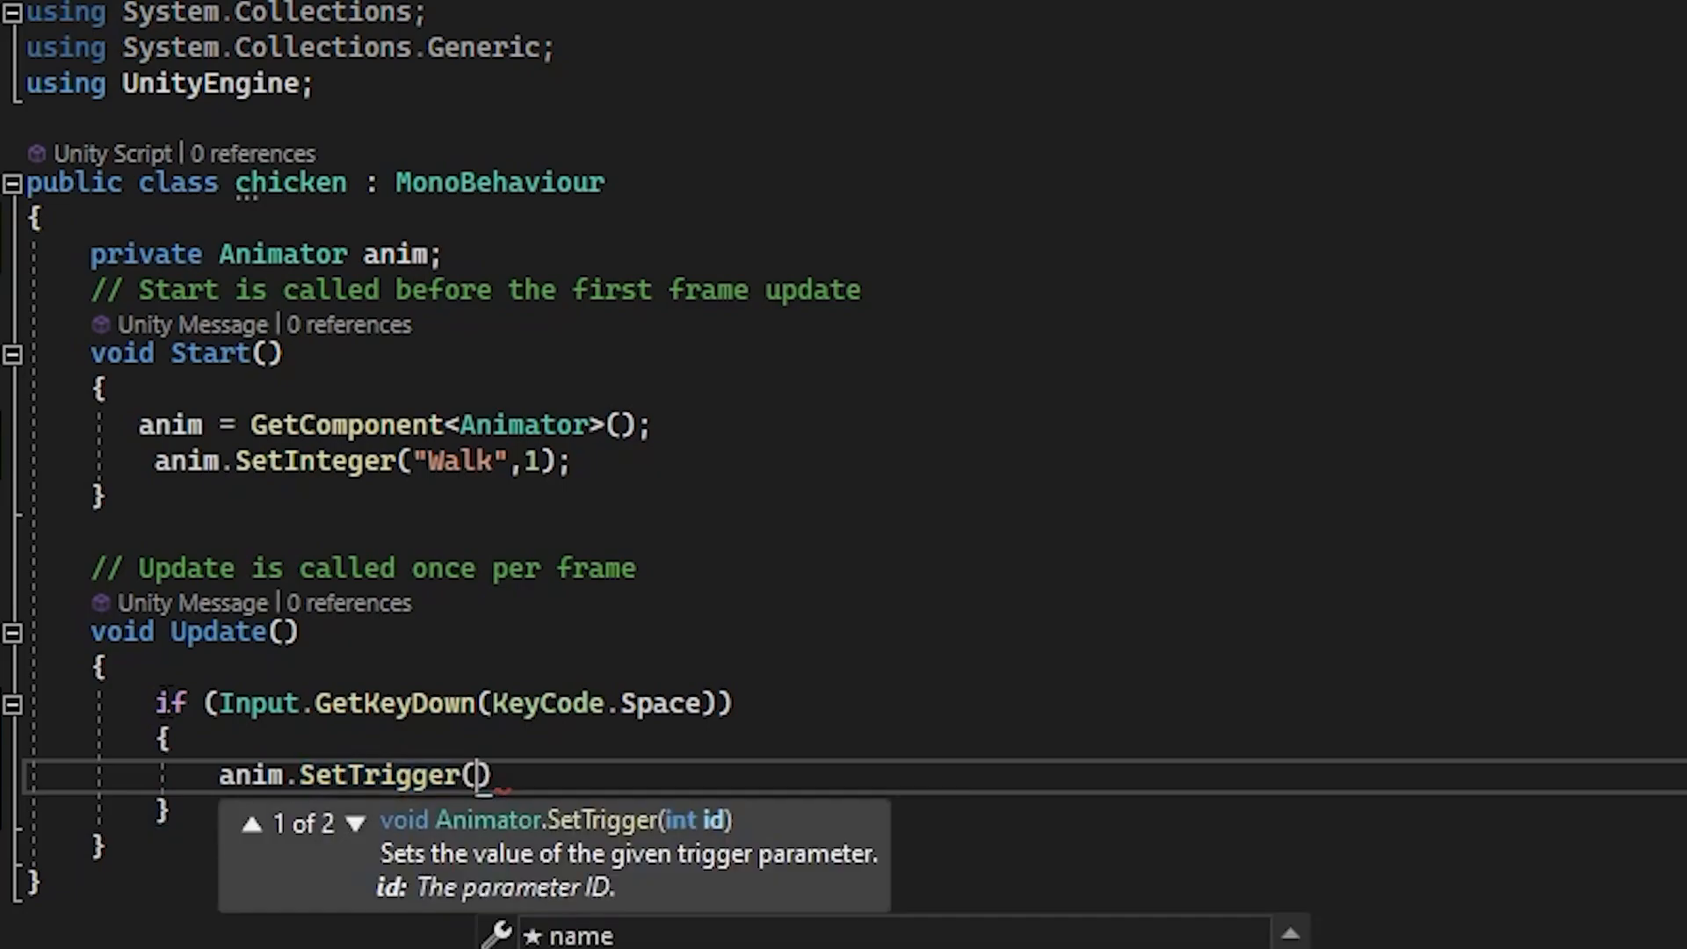
pyautogui.write('"jump')
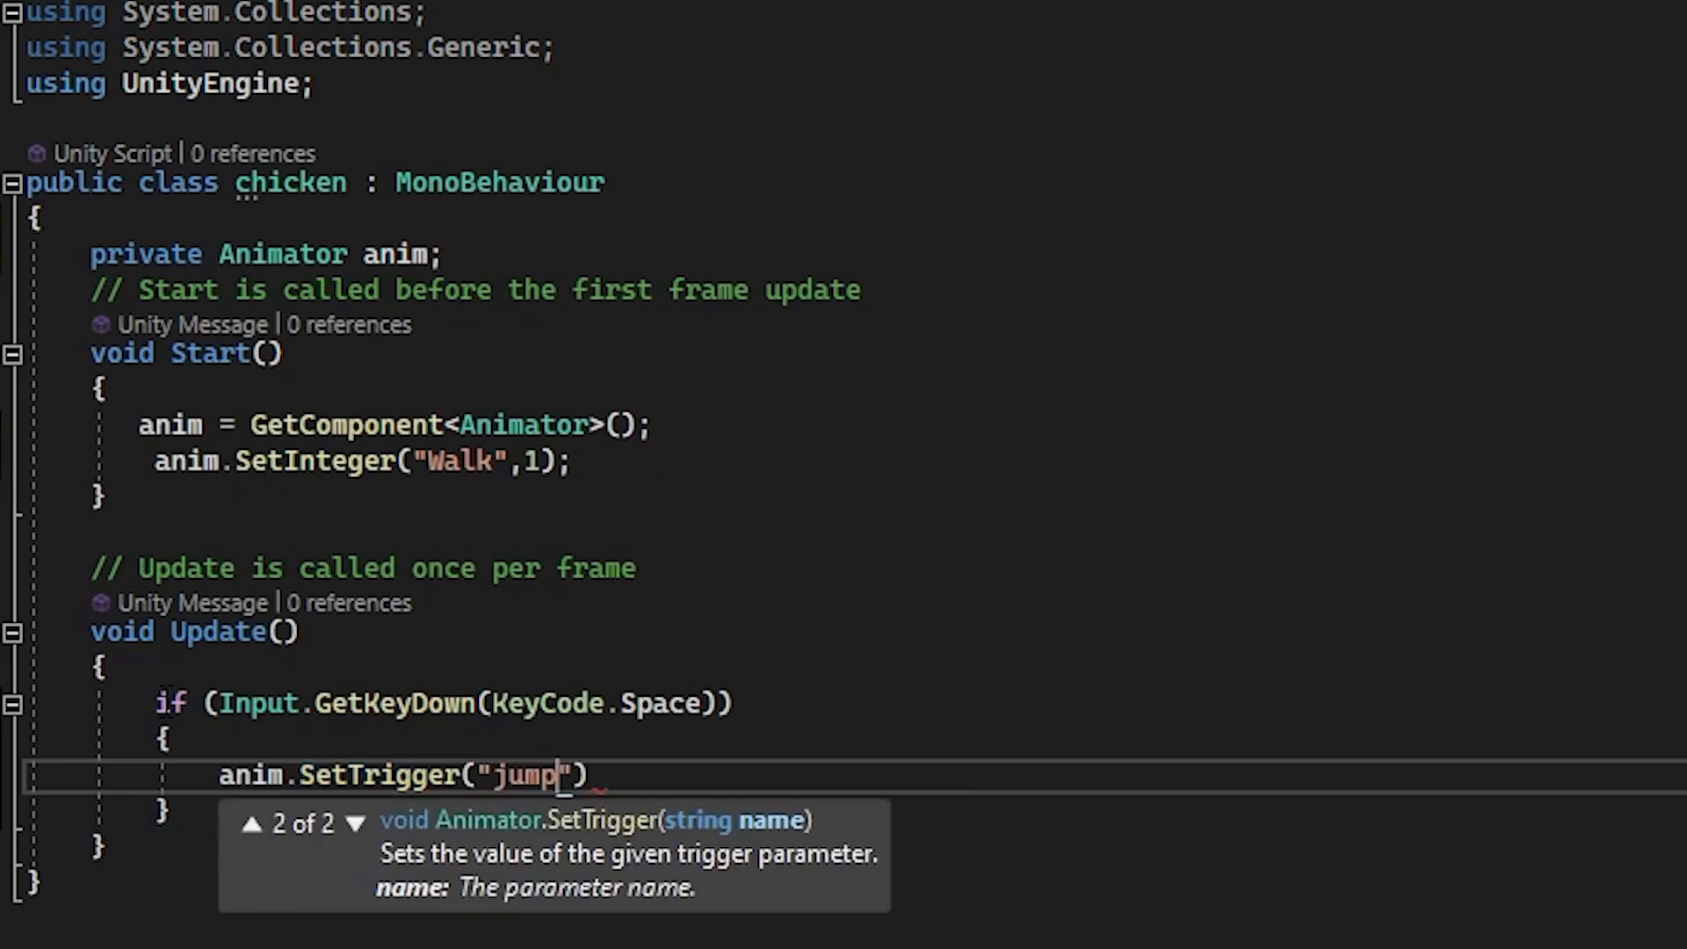
pyautogui.press('Right')
pyautogui.press('Right')
pyautogui.write(';')
pyautogui.press('Down')
pyautogui.press('Down')
pyautogui.press('Down')
pyautogui.press('Down')
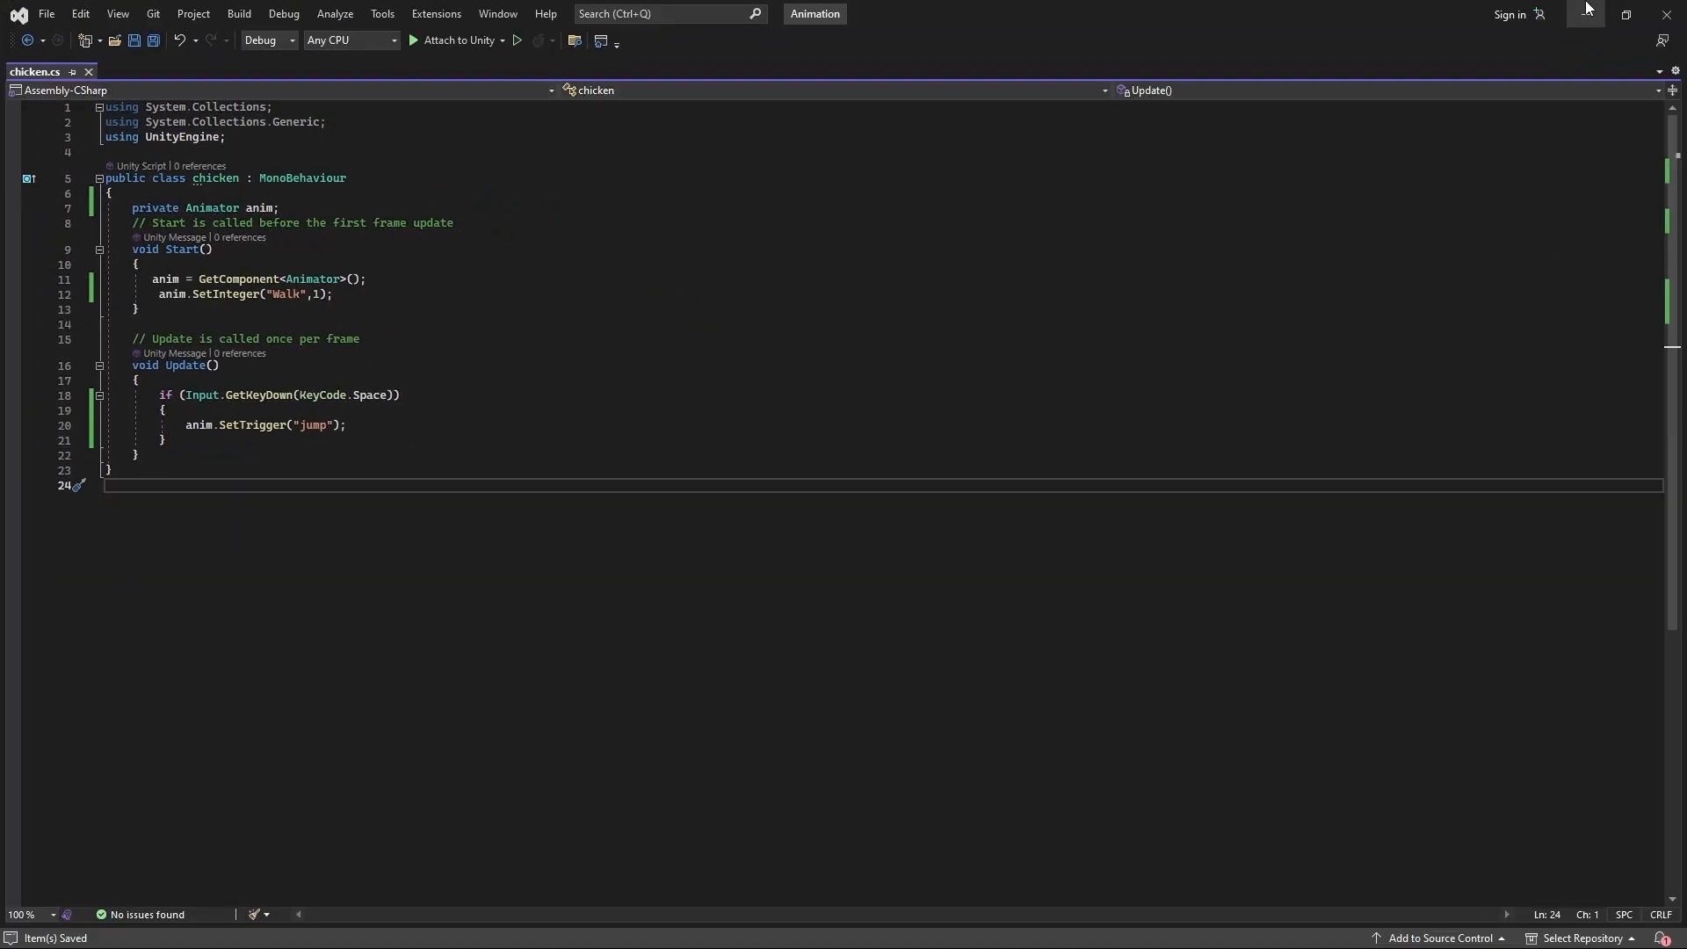
# Step: Return to Unity, run the scene in Play mode, trigger the chicken's jump twice, and stop playback
pyautogui.click(1586, 12)
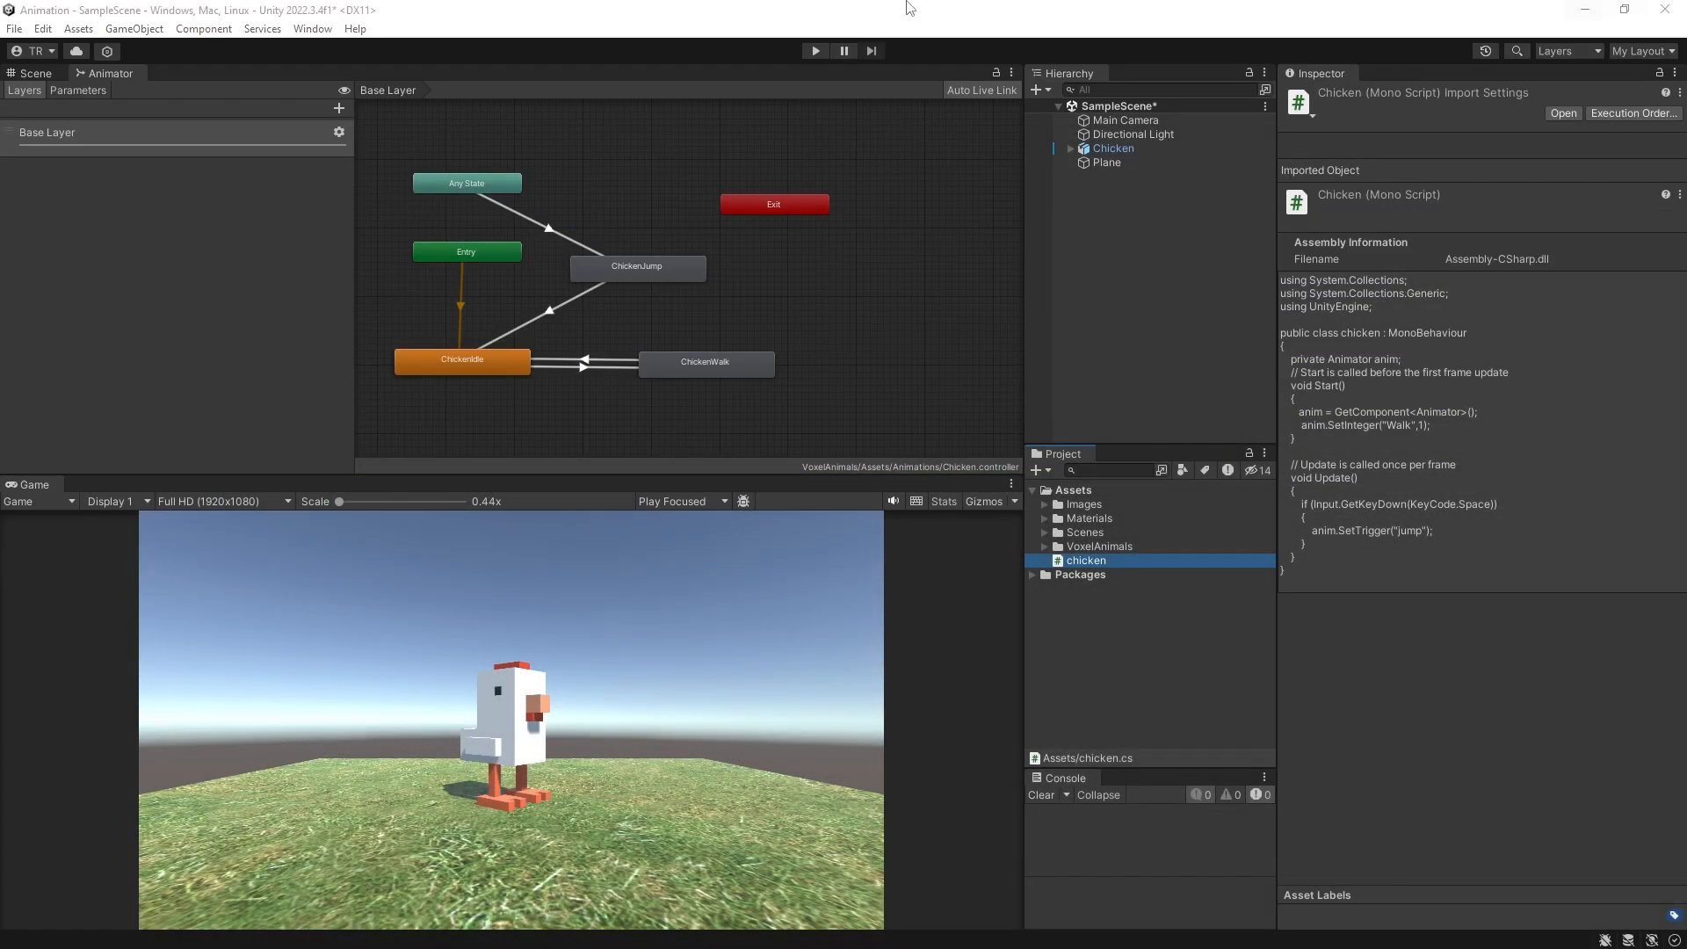
pyautogui.click(813, 52)
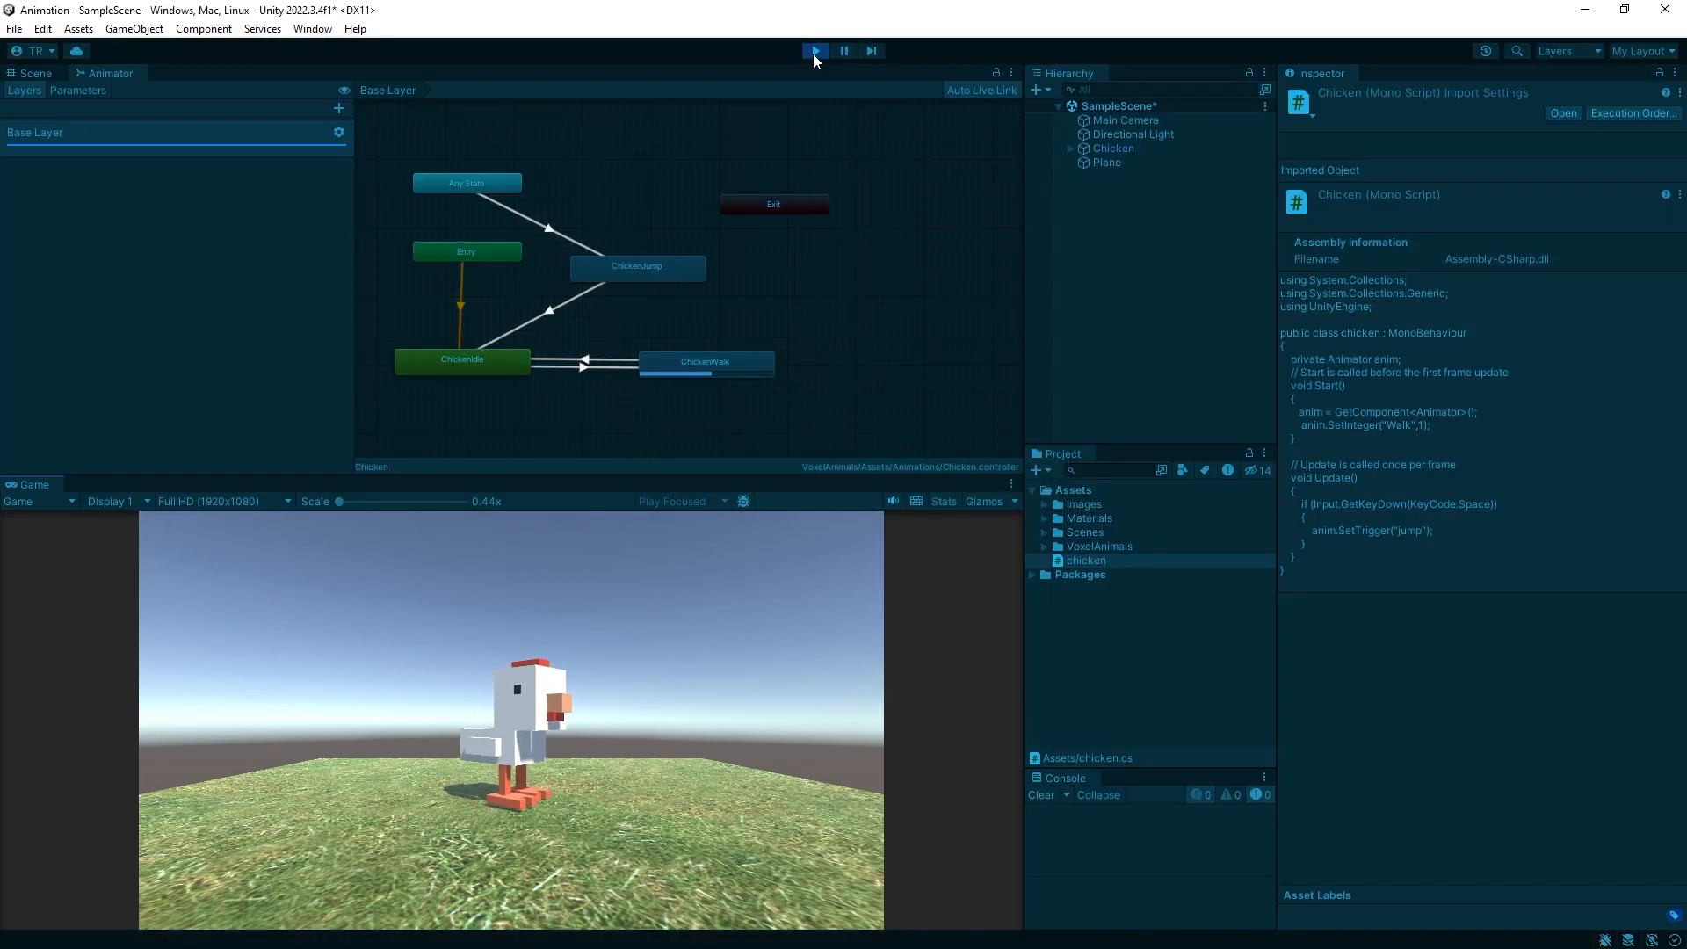
pyautogui.press('space')
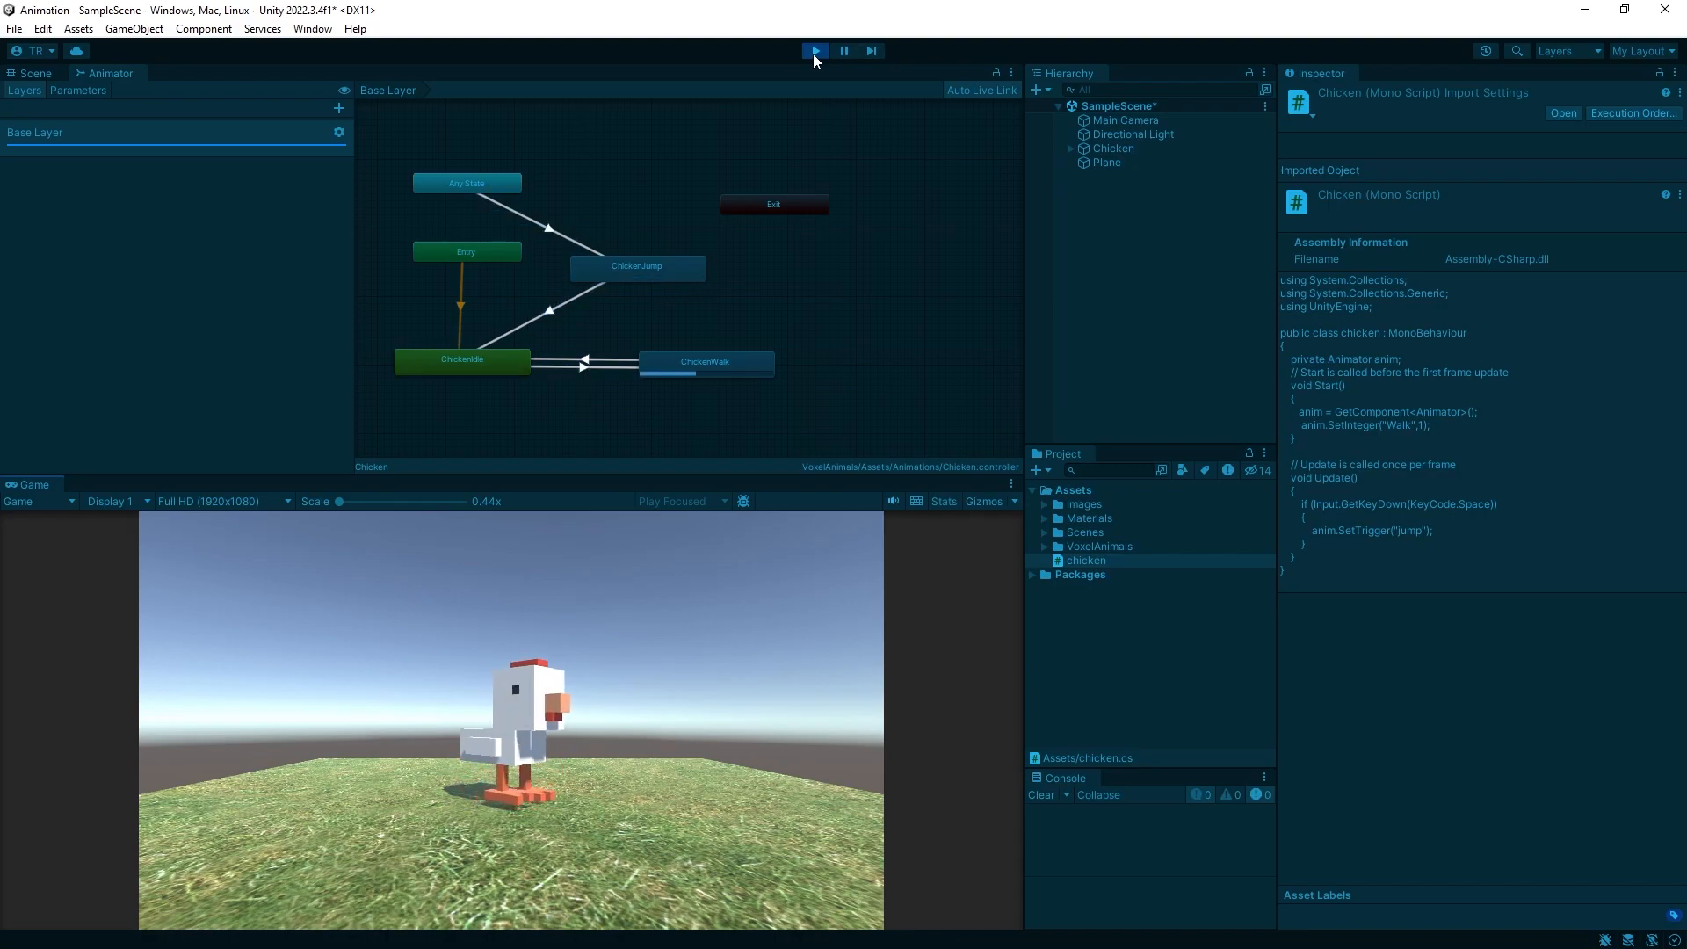
pyautogui.press('space')
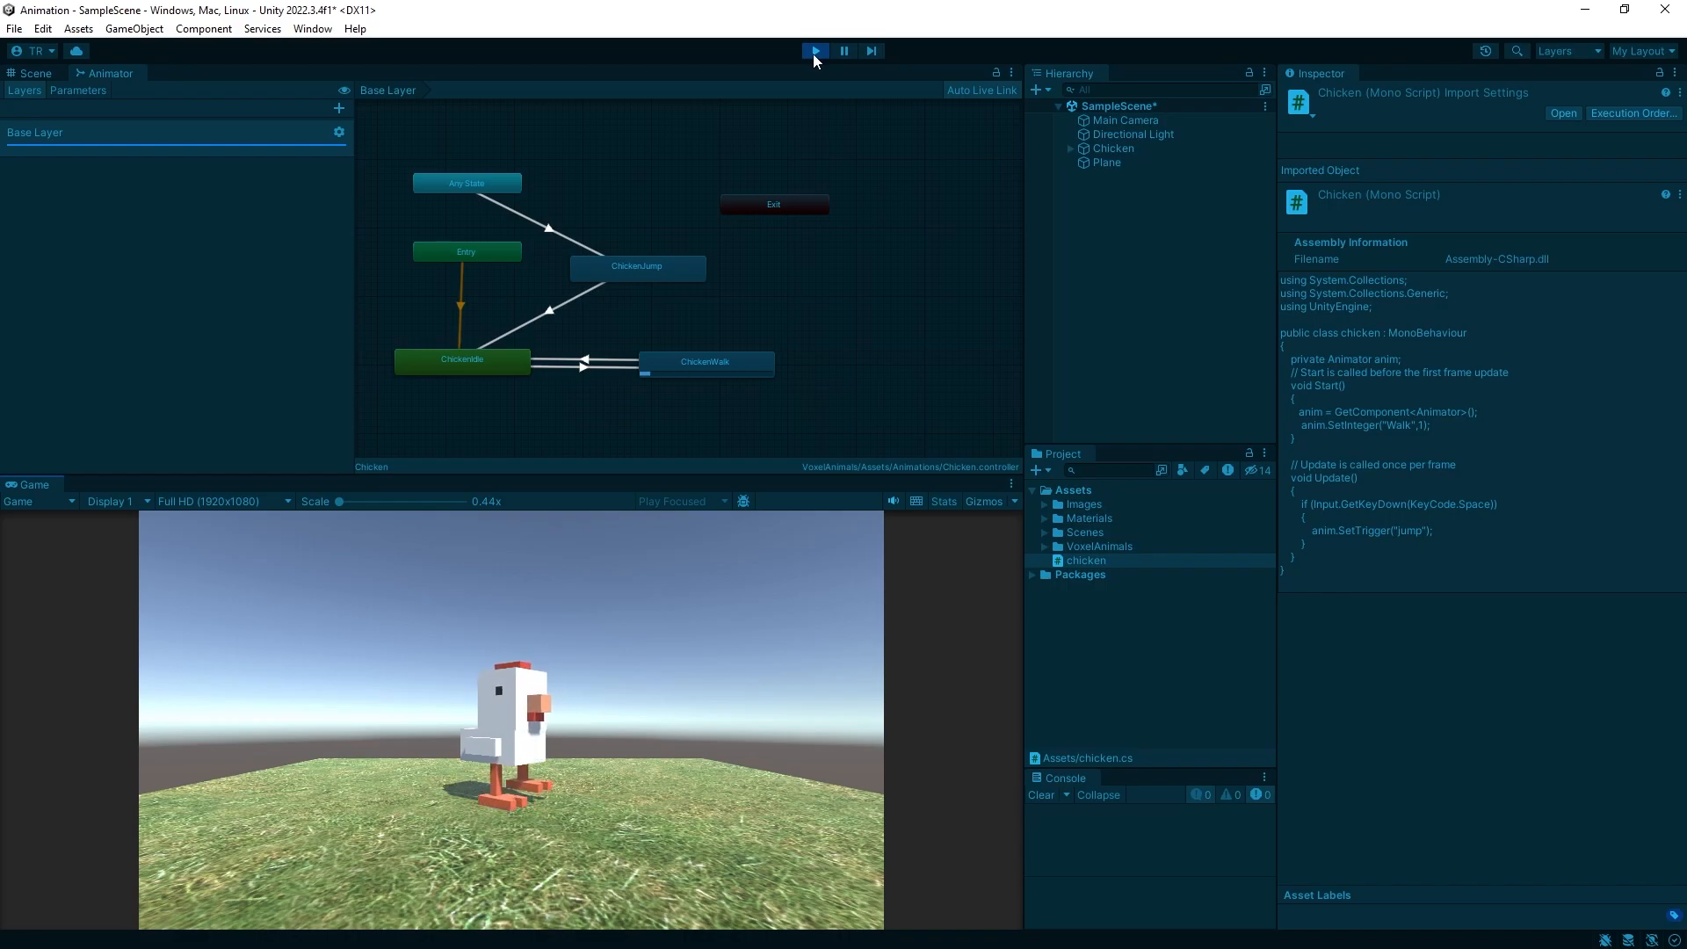
pyautogui.click(815, 51)
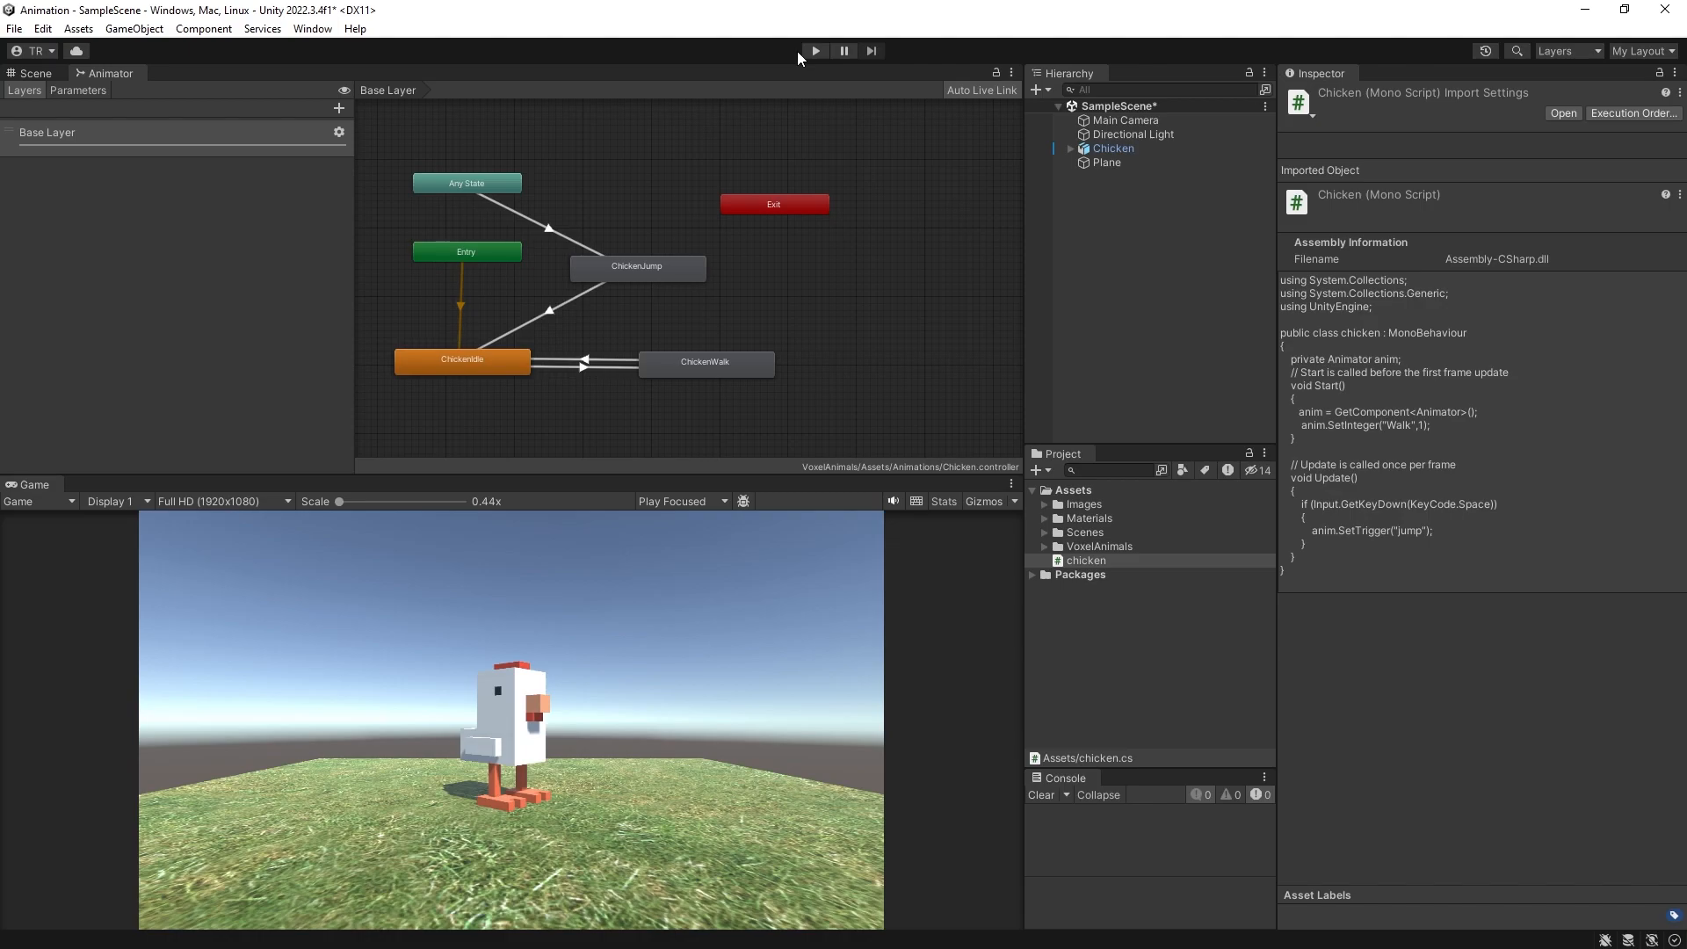
pyautogui.scroll(5, 627, 325)
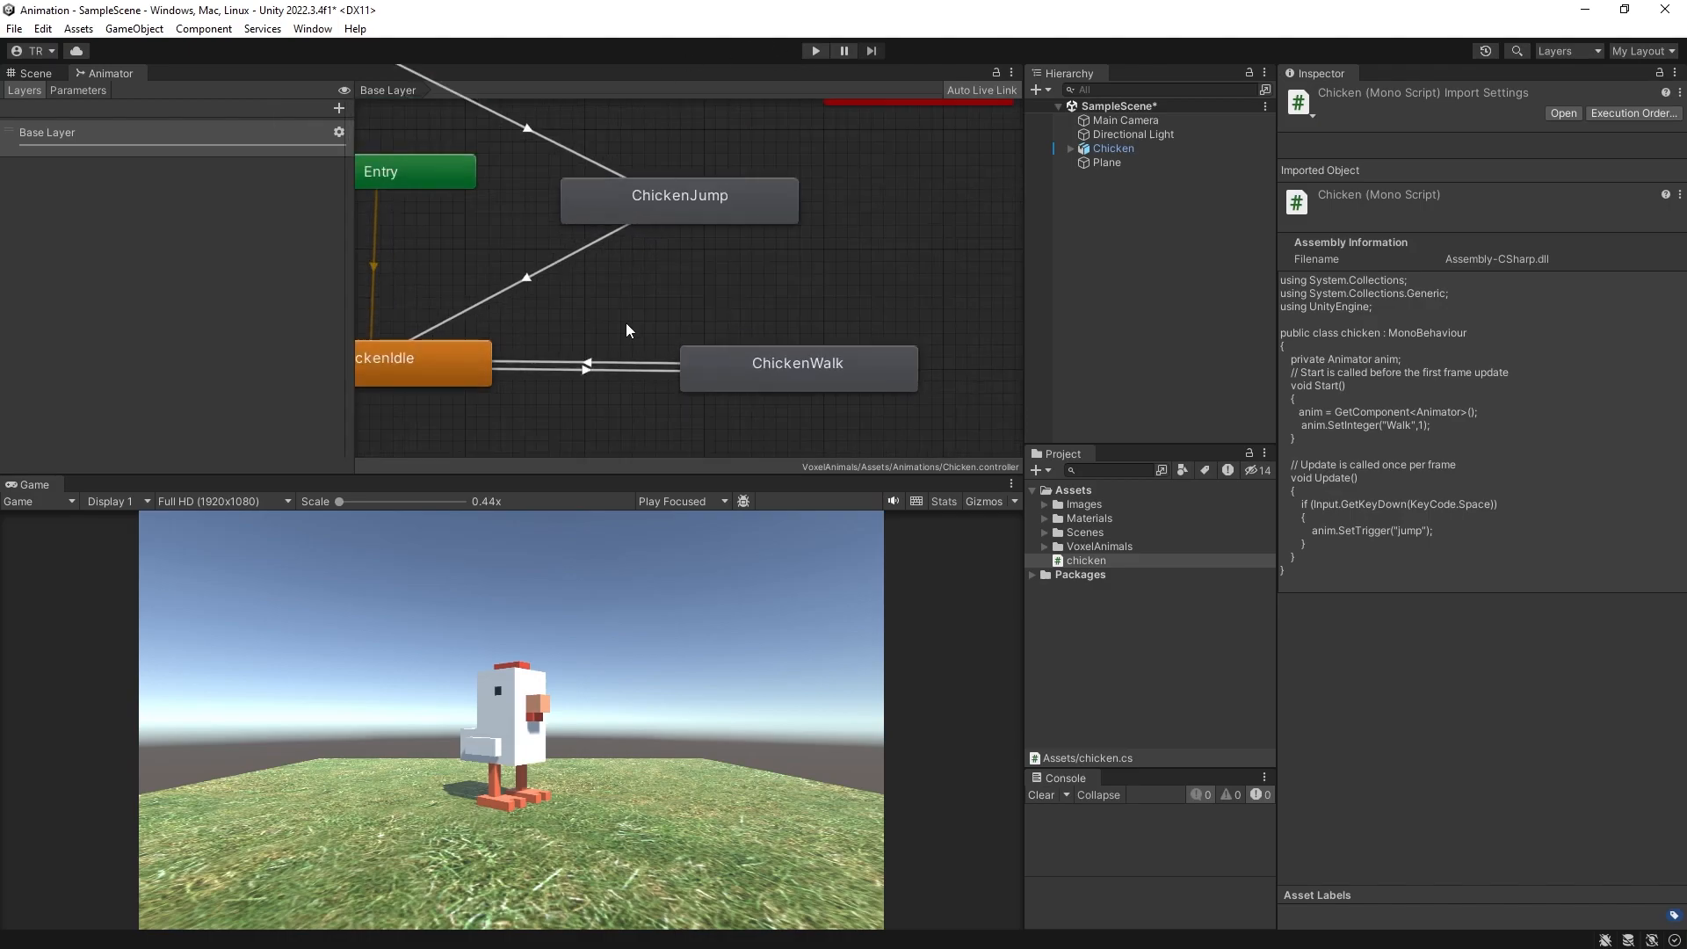
# Step: Inspect the condition of the ChickenWalk to ChickenIdle transition in the Animator graph
pyautogui.scroll(-5, 916, 253)
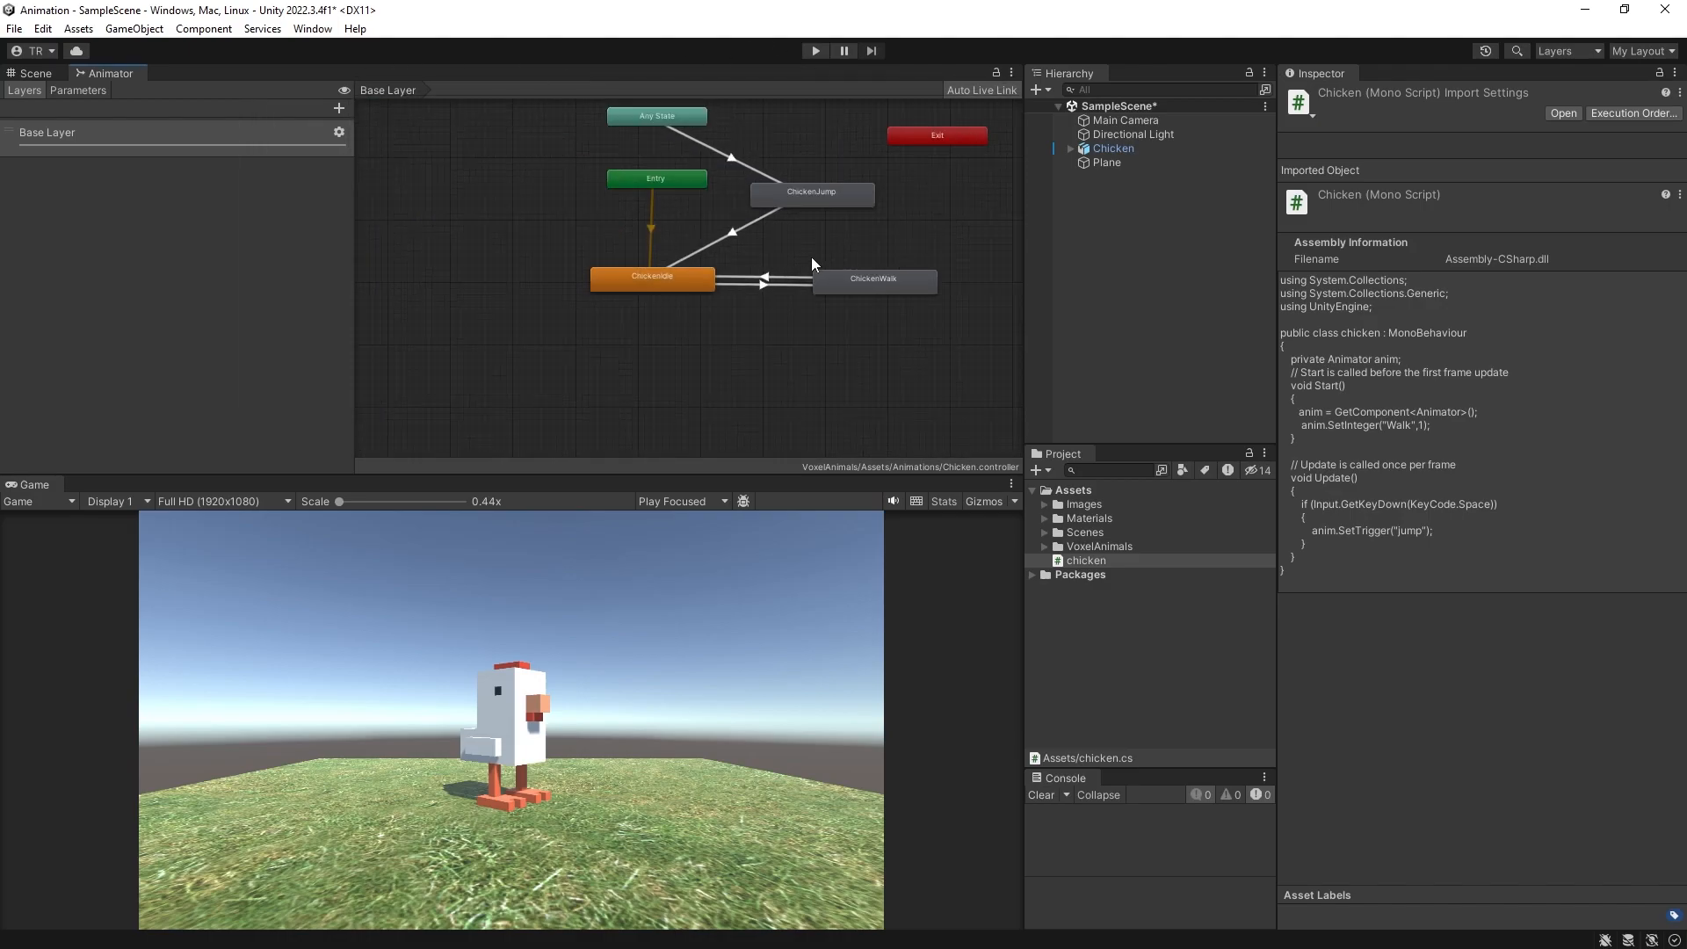
pyautogui.click(765, 278)
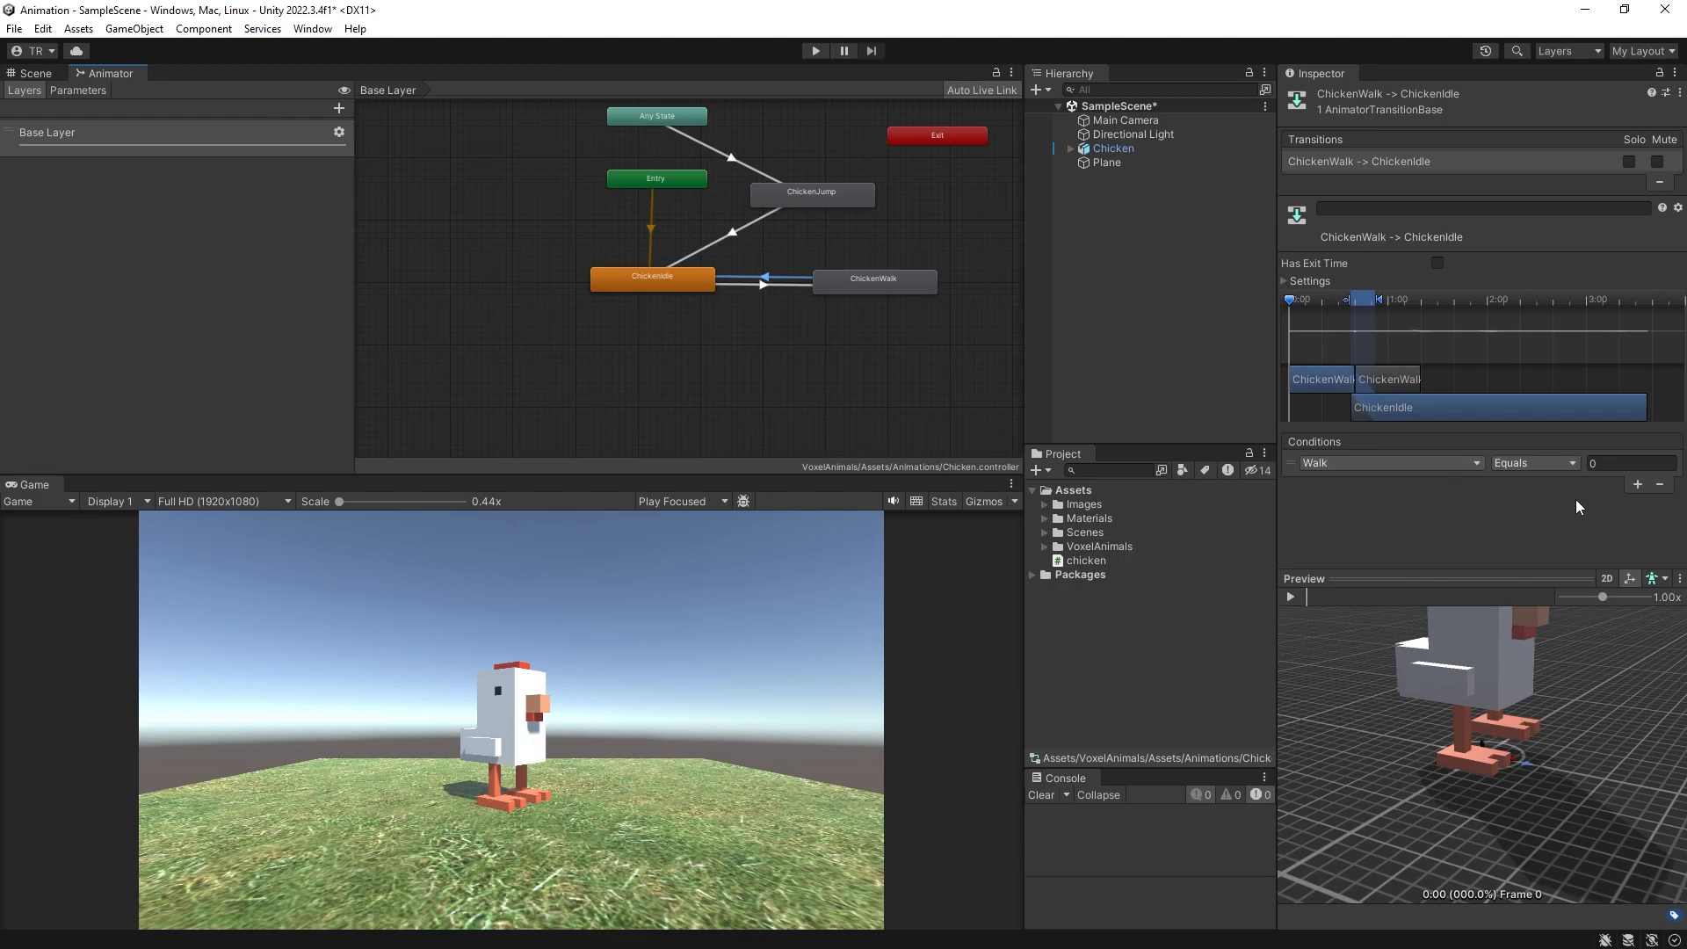
pyautogui.moveTo(749, 343); pyautogui.dragTo(576, 414, button='middle')
pyautogui.scroll(3, 600, 411)
pyautogui.moveTo(752, 378); pyautogui.dragTo(781, 399, button='middle')
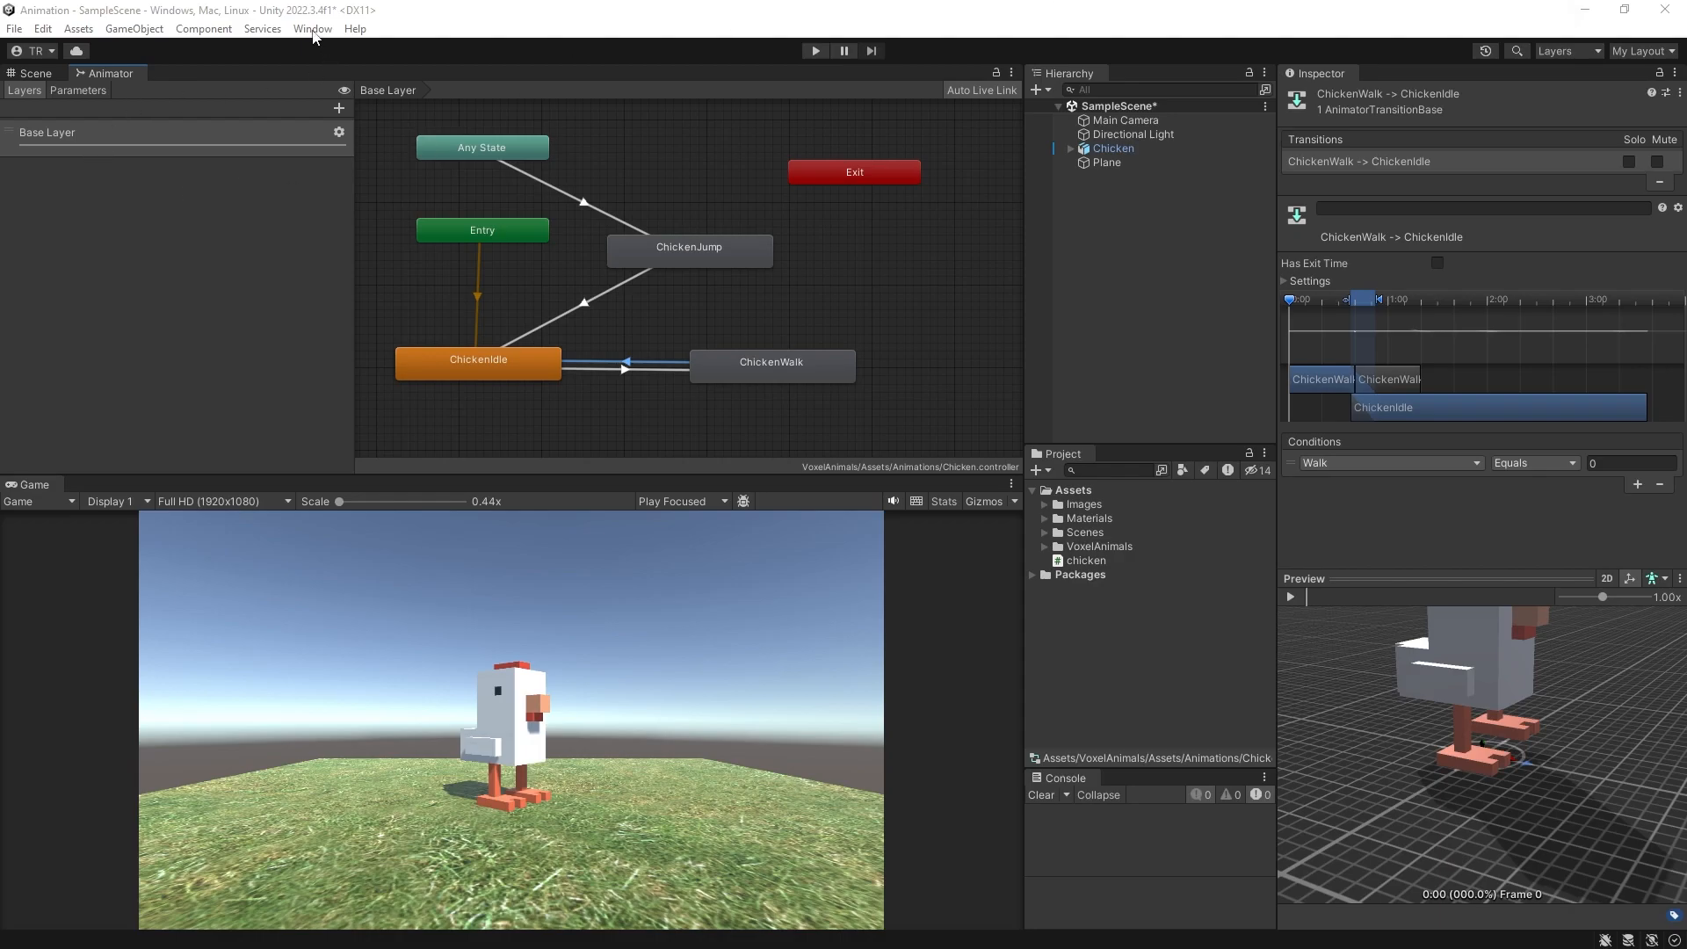
# Step: Open the Animation window, select the Chicken object to load its clips, and move the window clear of the chicken preview
pyautogui.click(313, 30)
pyautogui.moveTo(365, 324)
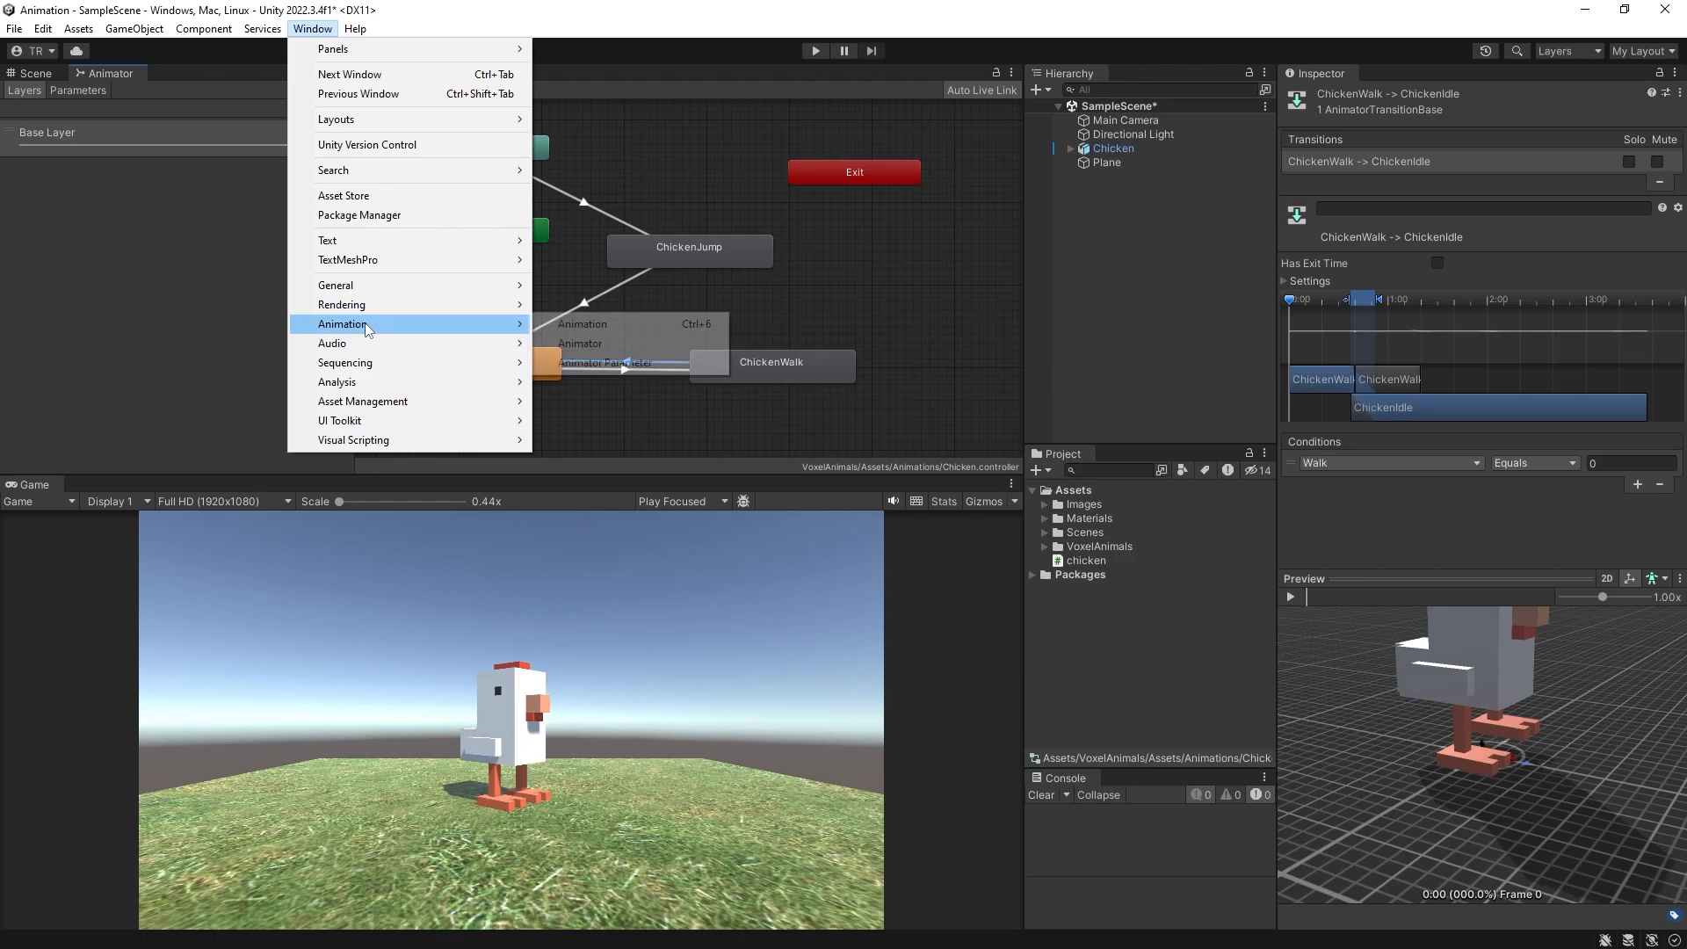
pyautogui.click(588, 327)
pyautogui.moveTo(618, 262); pyautogui.dragTo(479, 350)
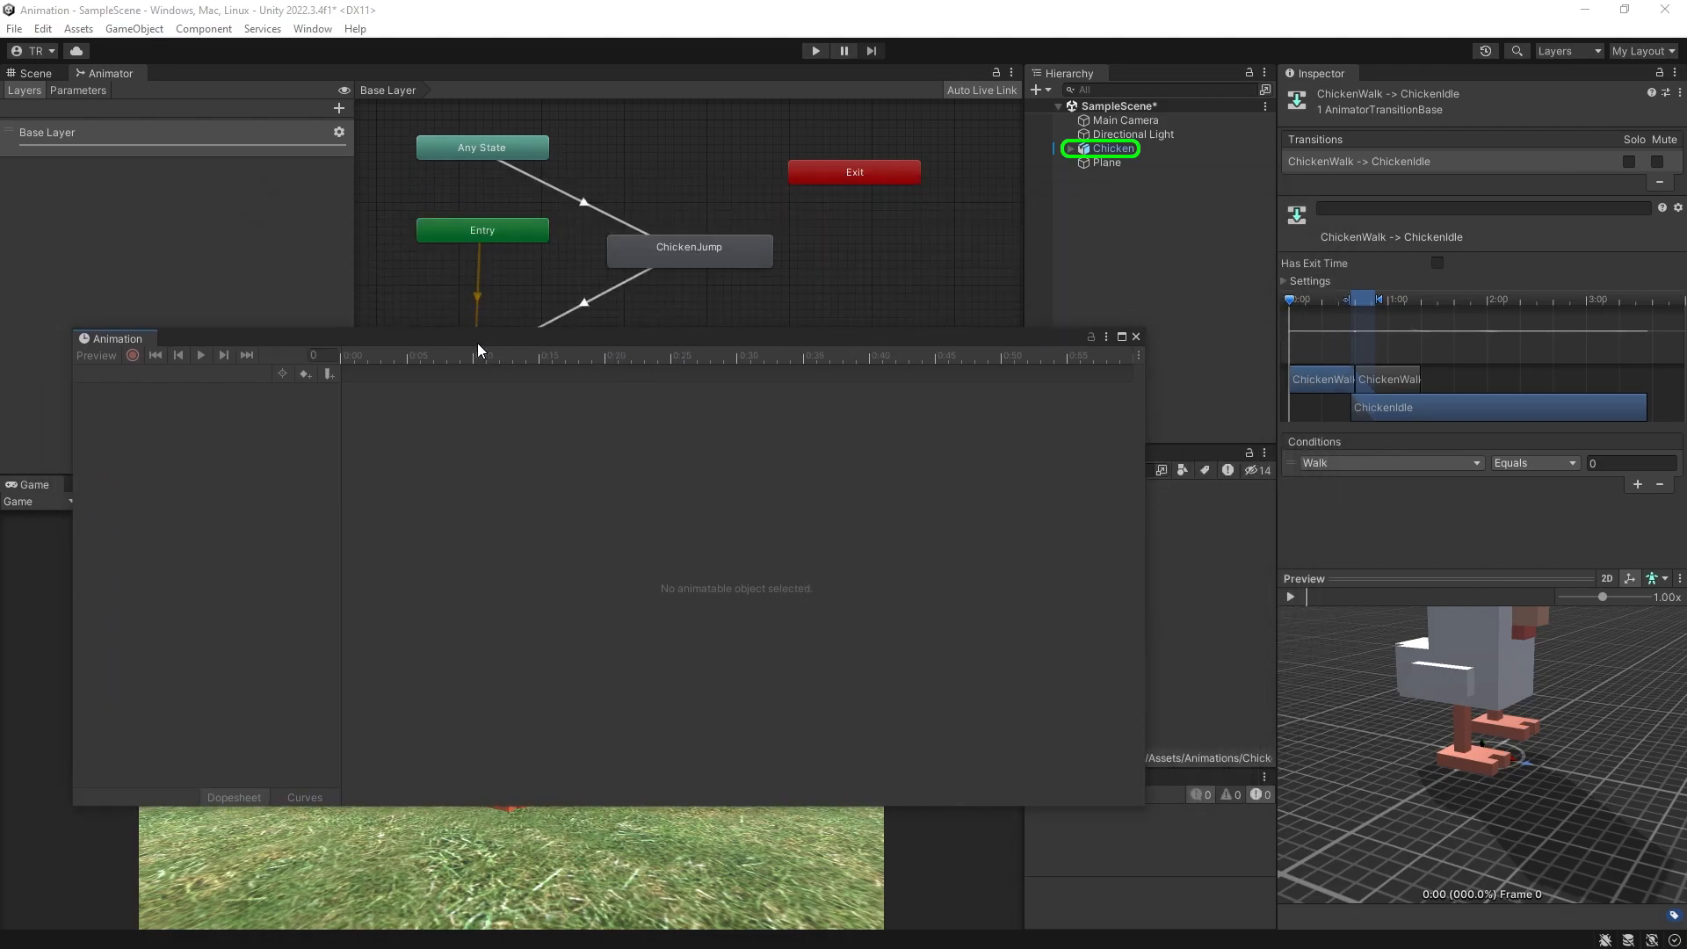
pyautogui.click(1105, 150)
pyautogui.moveTo(636, 337); pyautogui.dragTo(1031, 129)
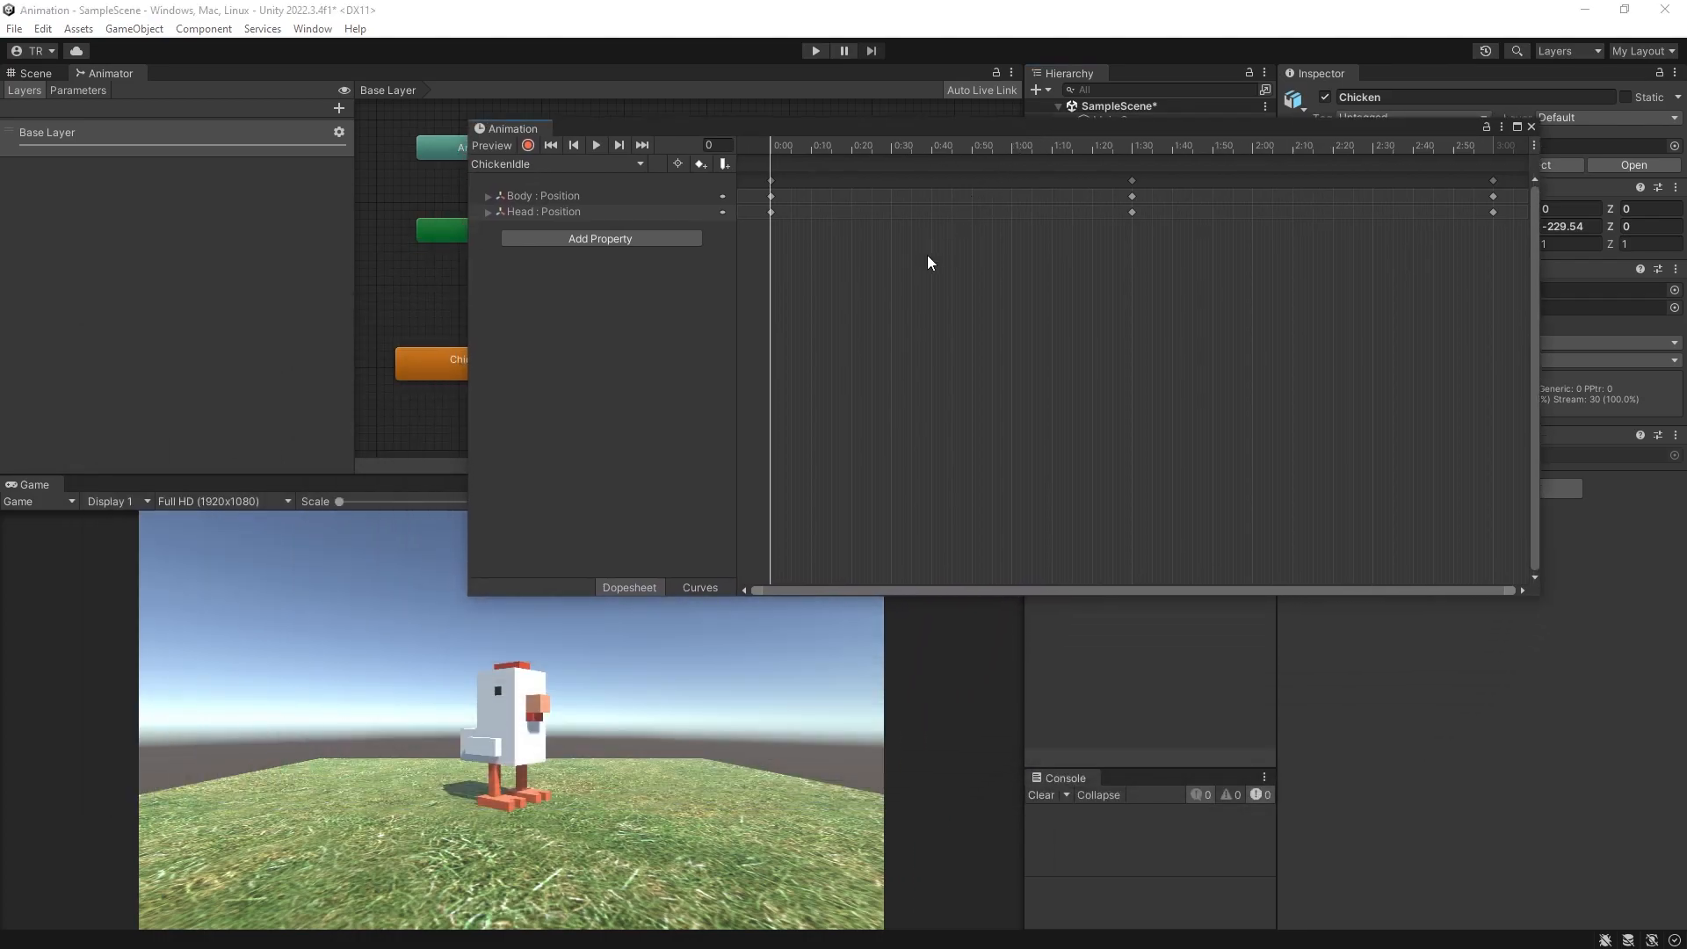
# Step: Play the ChickenIdle clip and expand its Body and Head Position properties to examine their keyframes
pyautogui.click(553, 163)
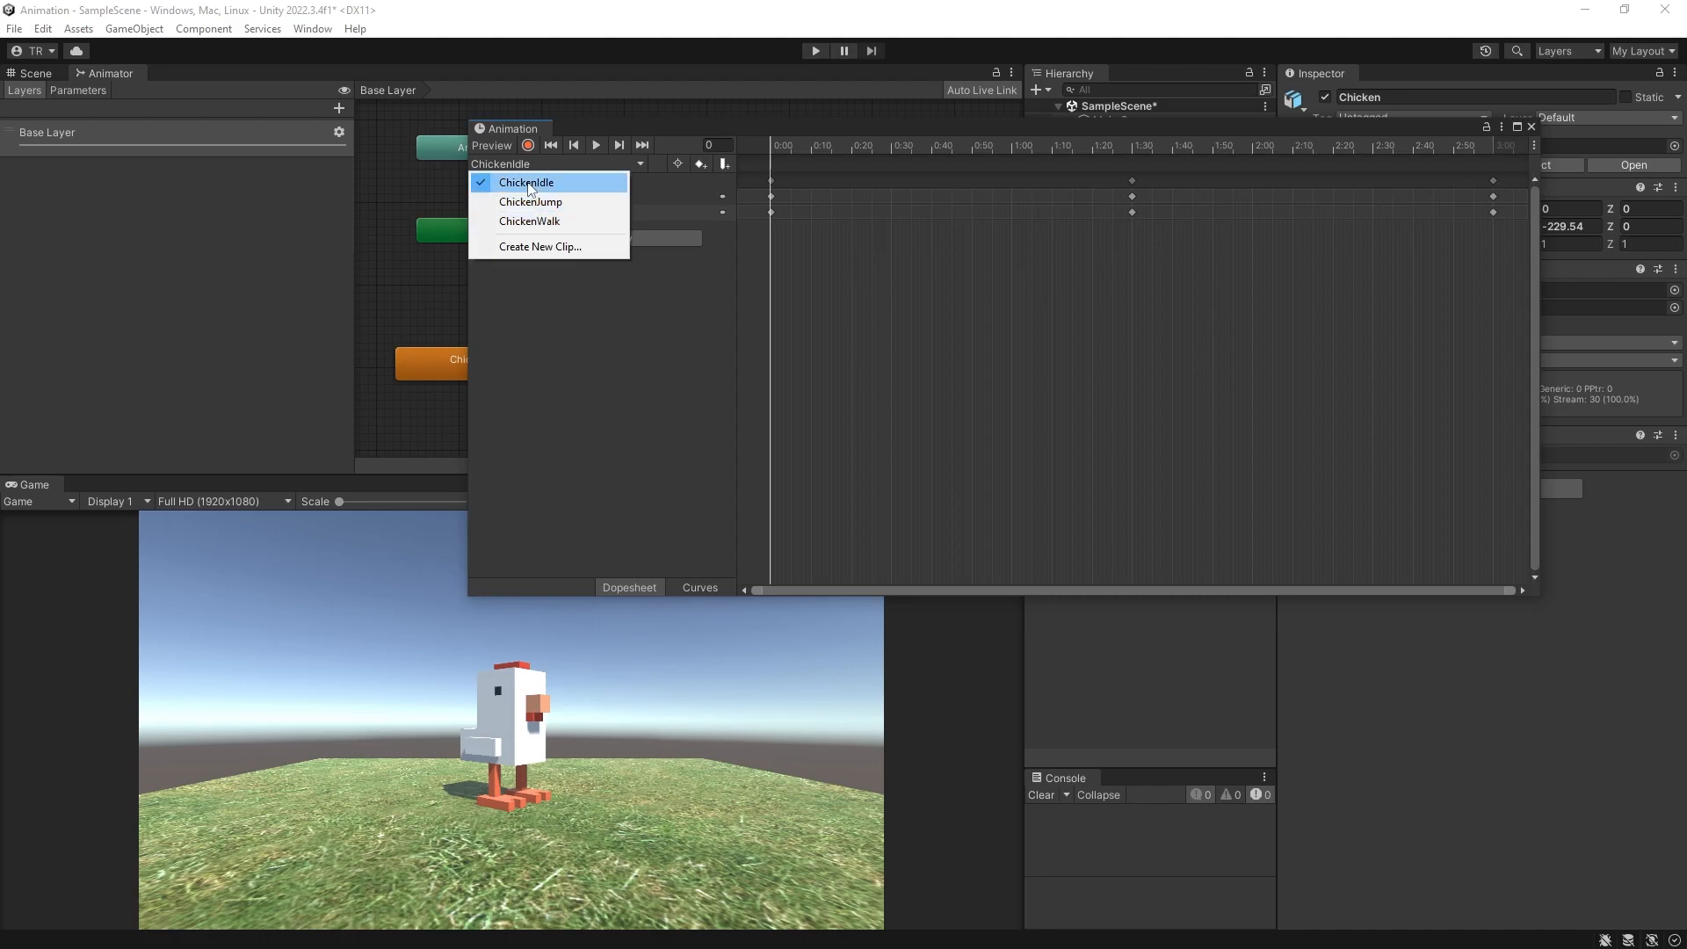
pyautogui.click(529, 183)
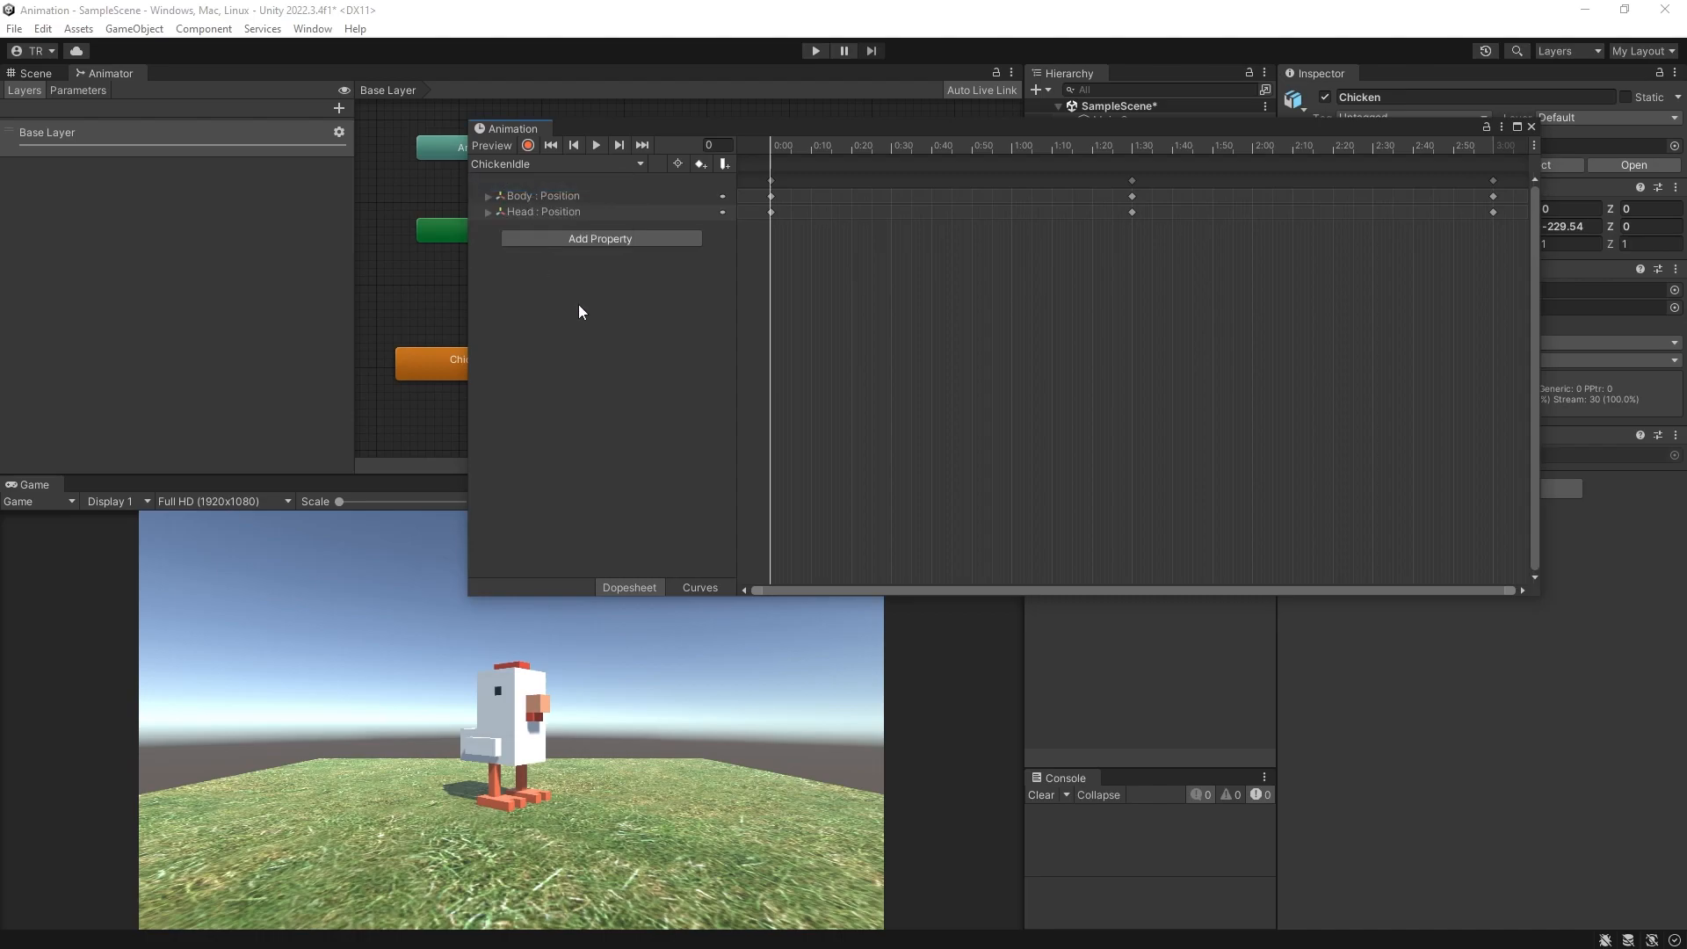
pyautogui.click(596, 144)
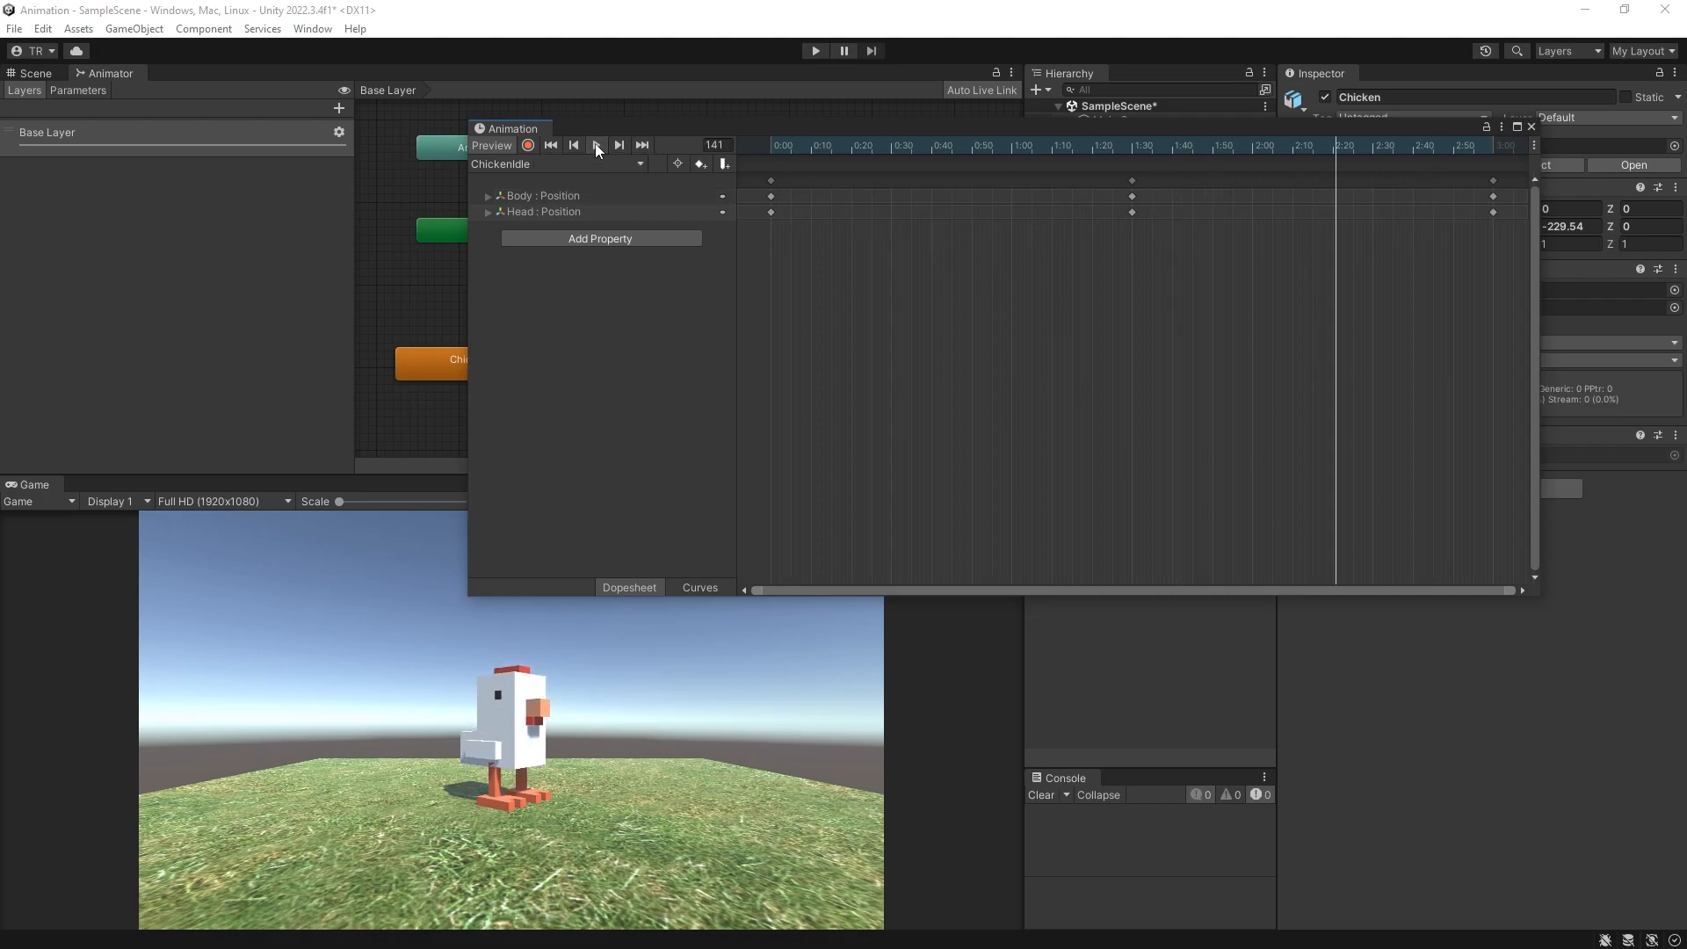
pyautogui.click(487, 196)
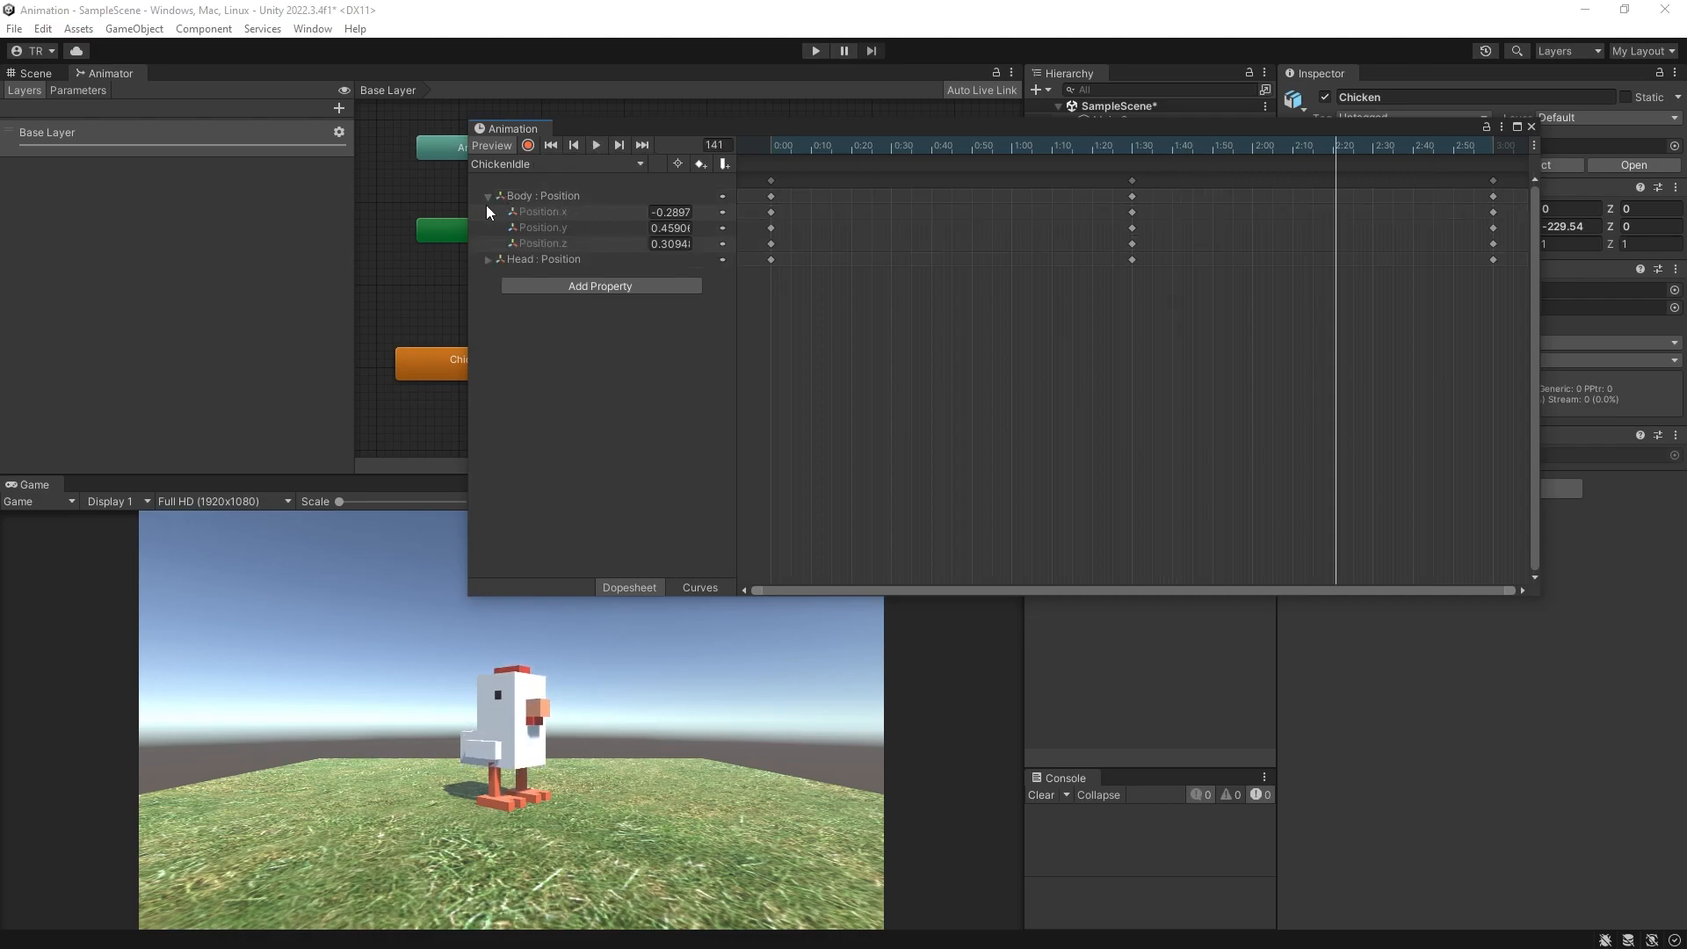
pyautogui.click(486, 258)
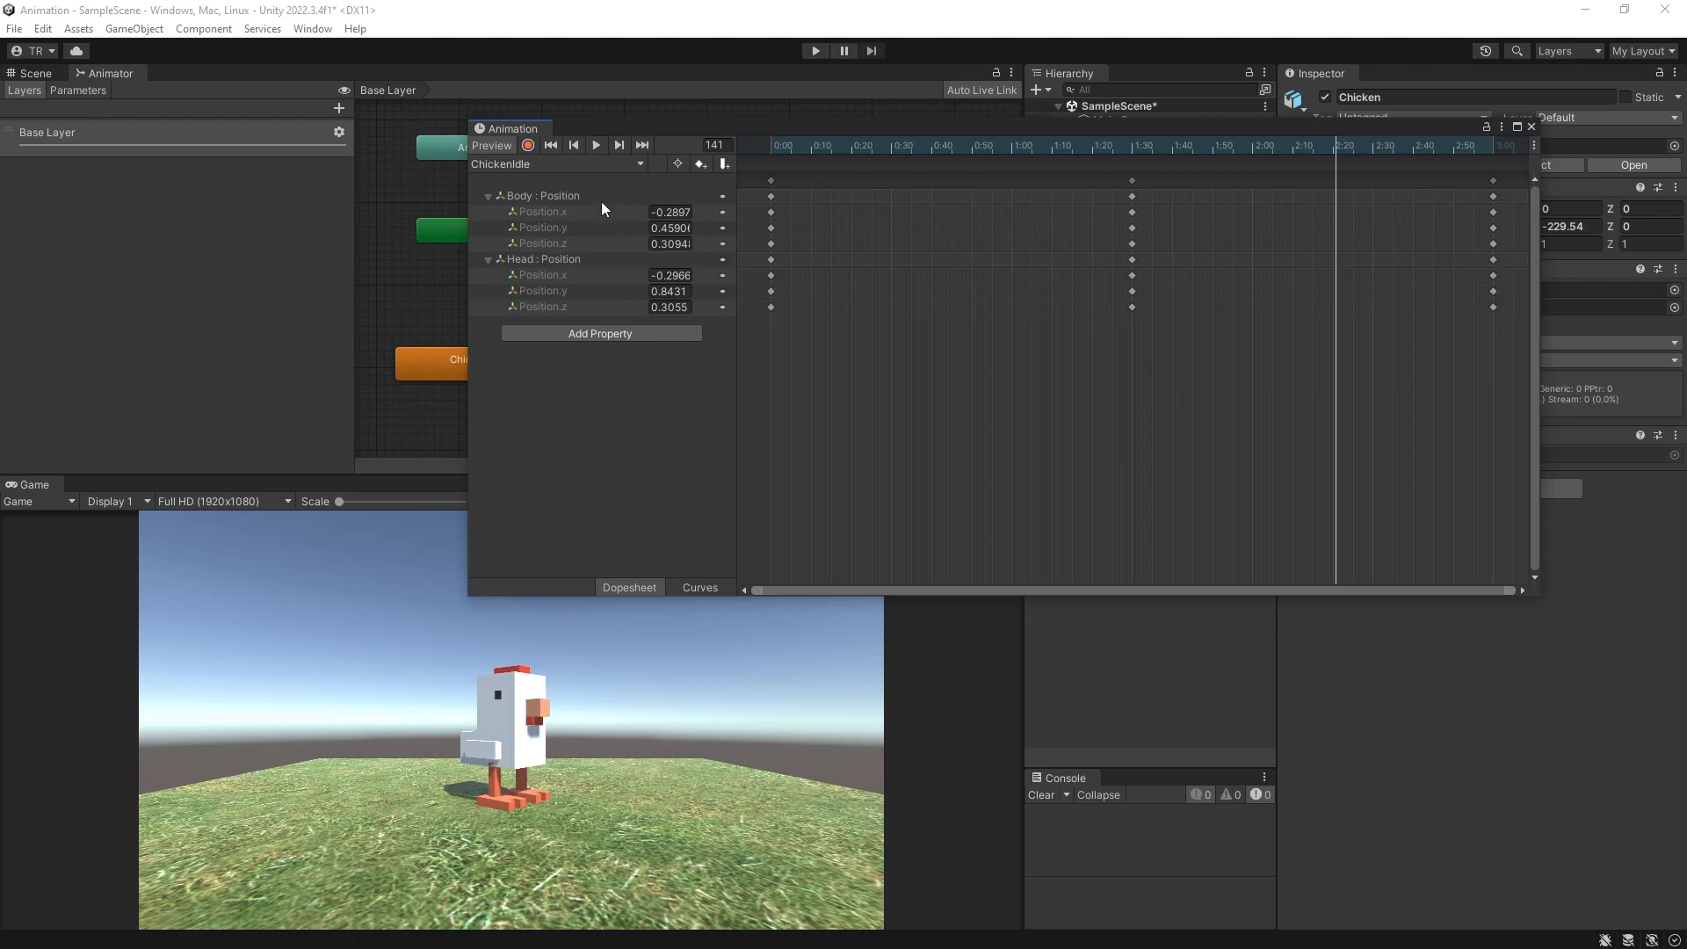
# Step: Create a new animation clip named Preen in the Assets folder
pyautogui.click(540, 163)
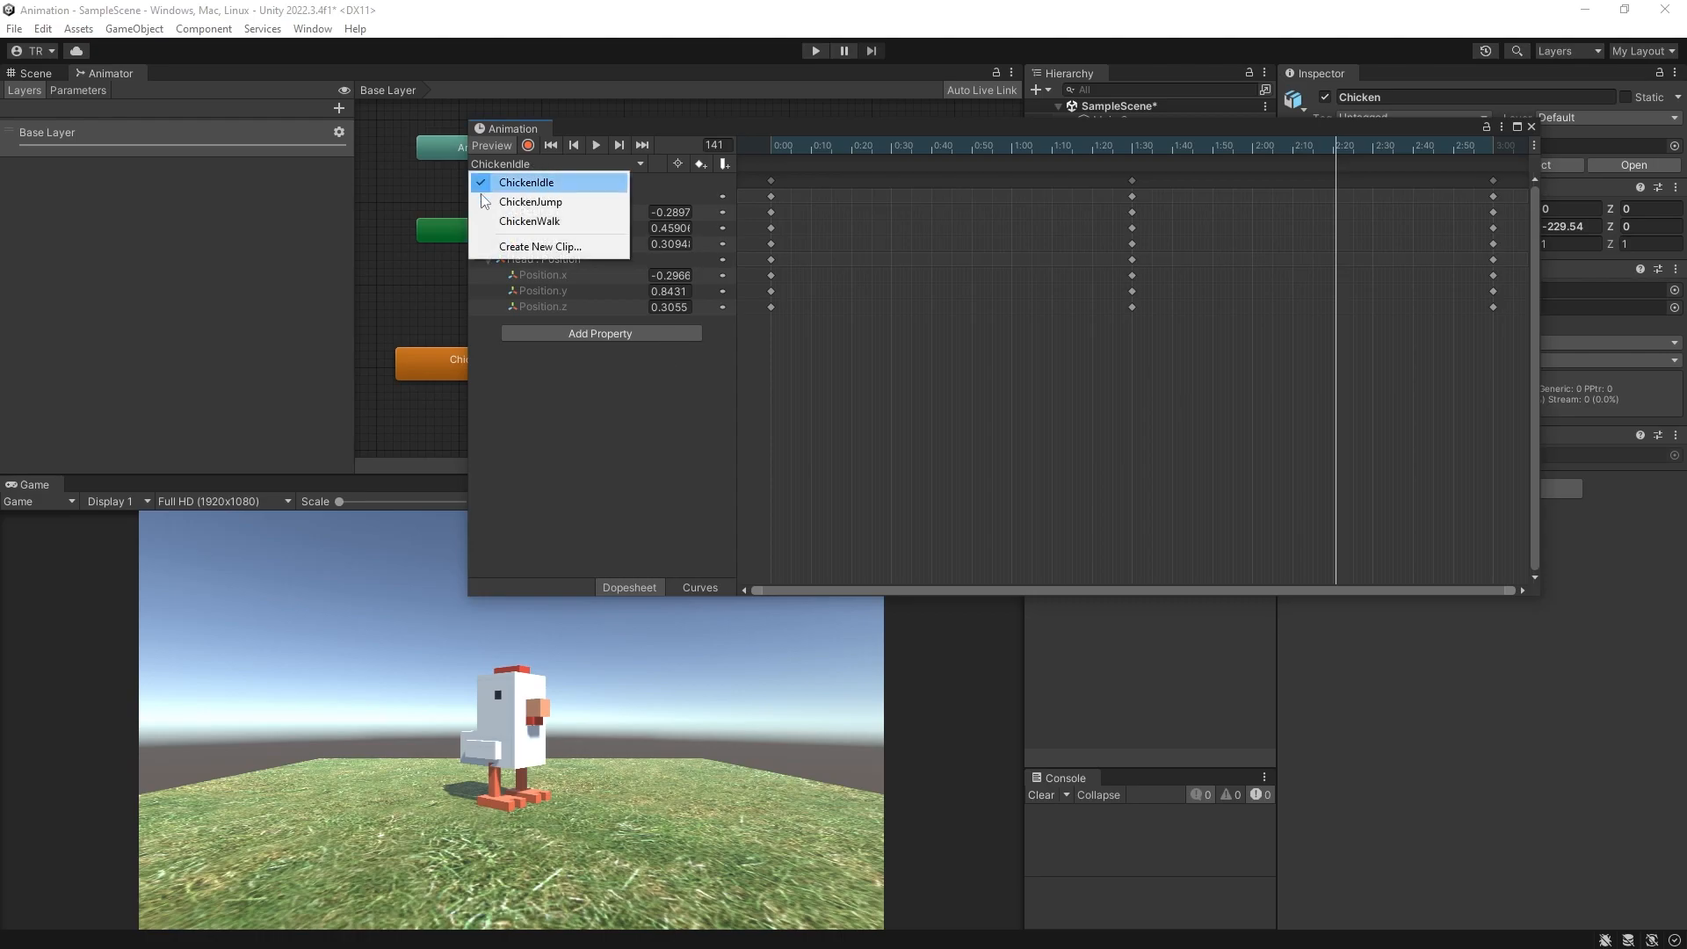
pyautogui.click(508, 249)
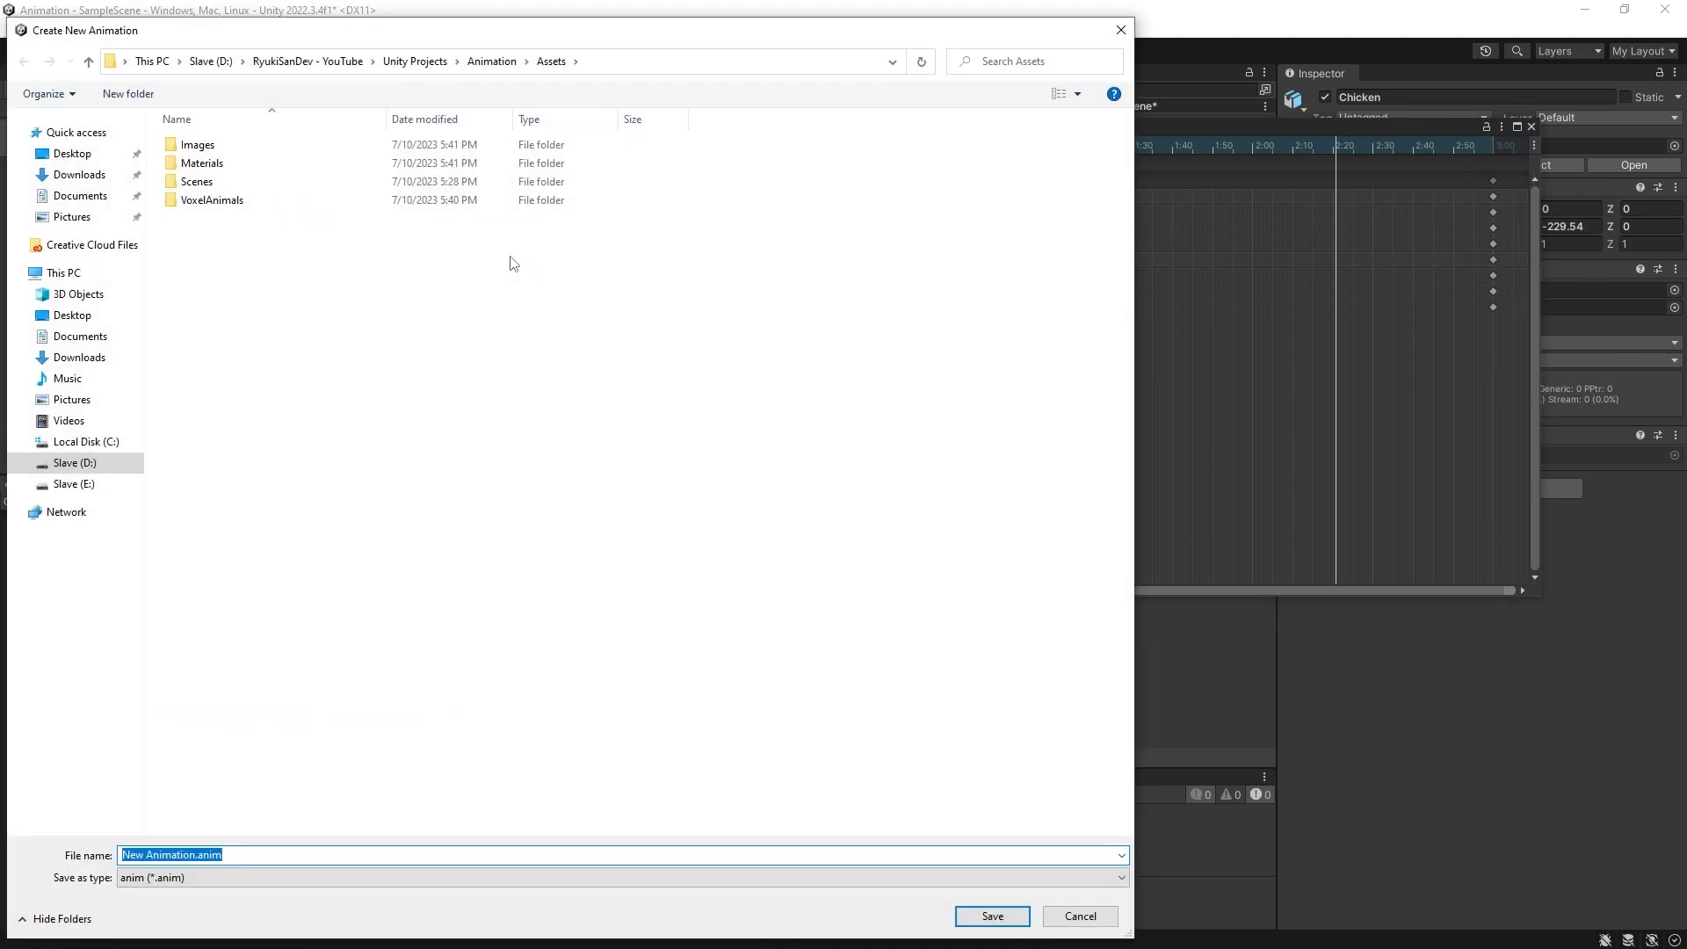
pyautogui.write('Preen')
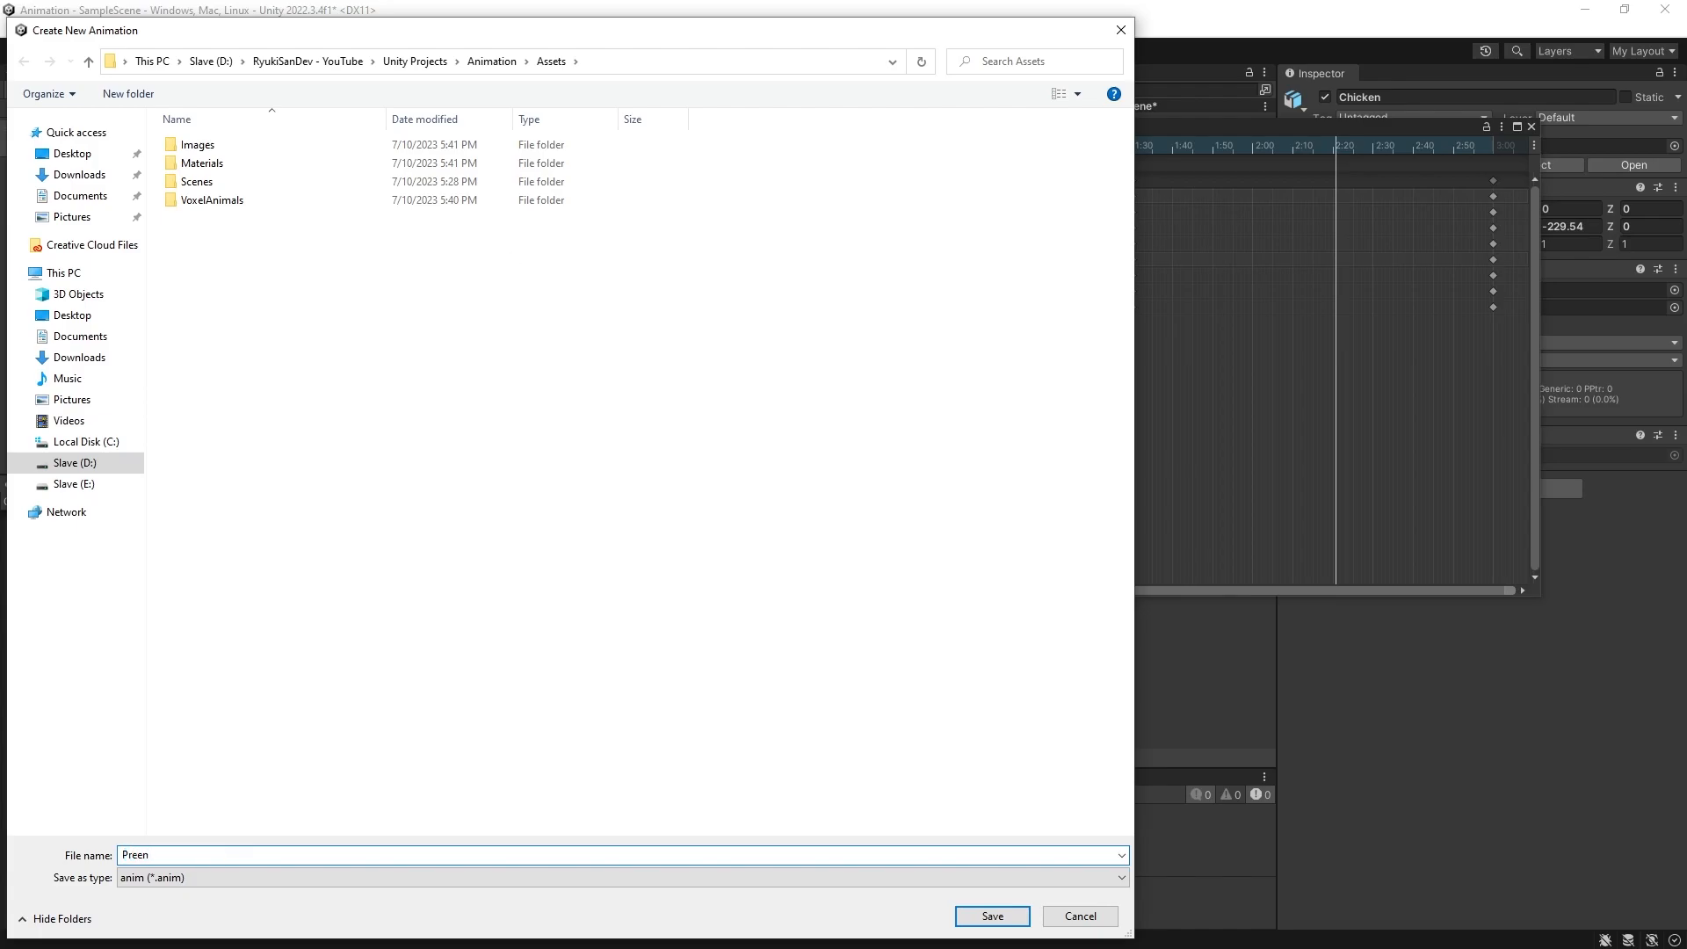
pyautogui.press('Return')
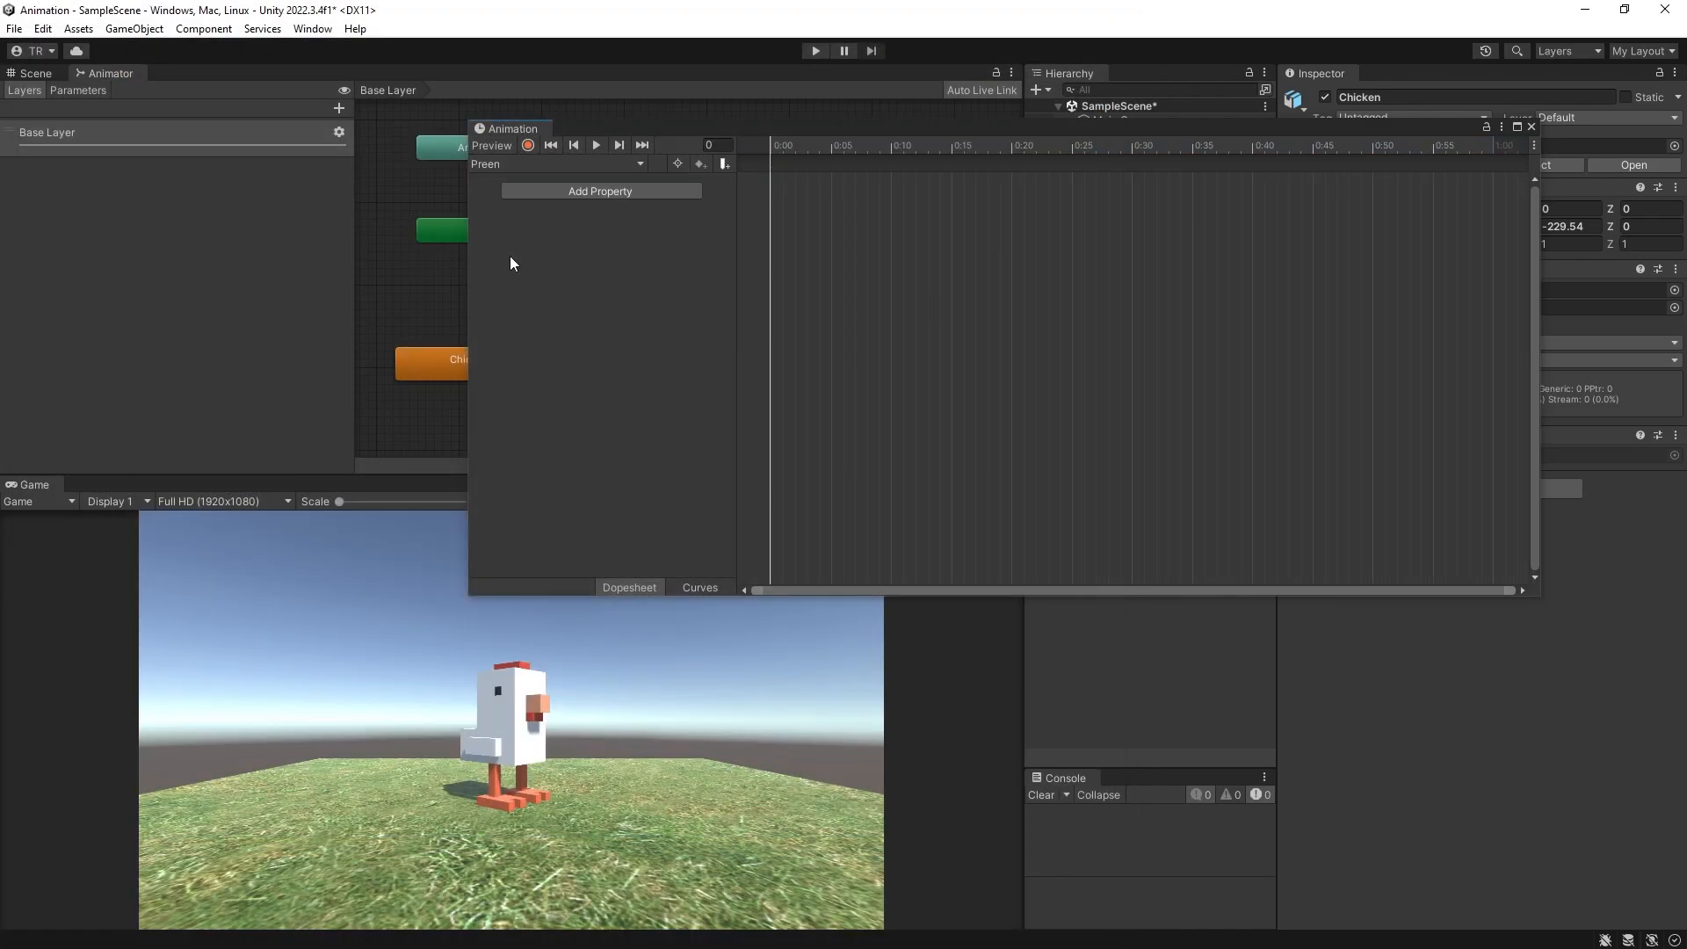
# Step: Add the Head's Rotation property to the Preen clip and expand its x, y and z channels
pyautogui.click(578, 192)
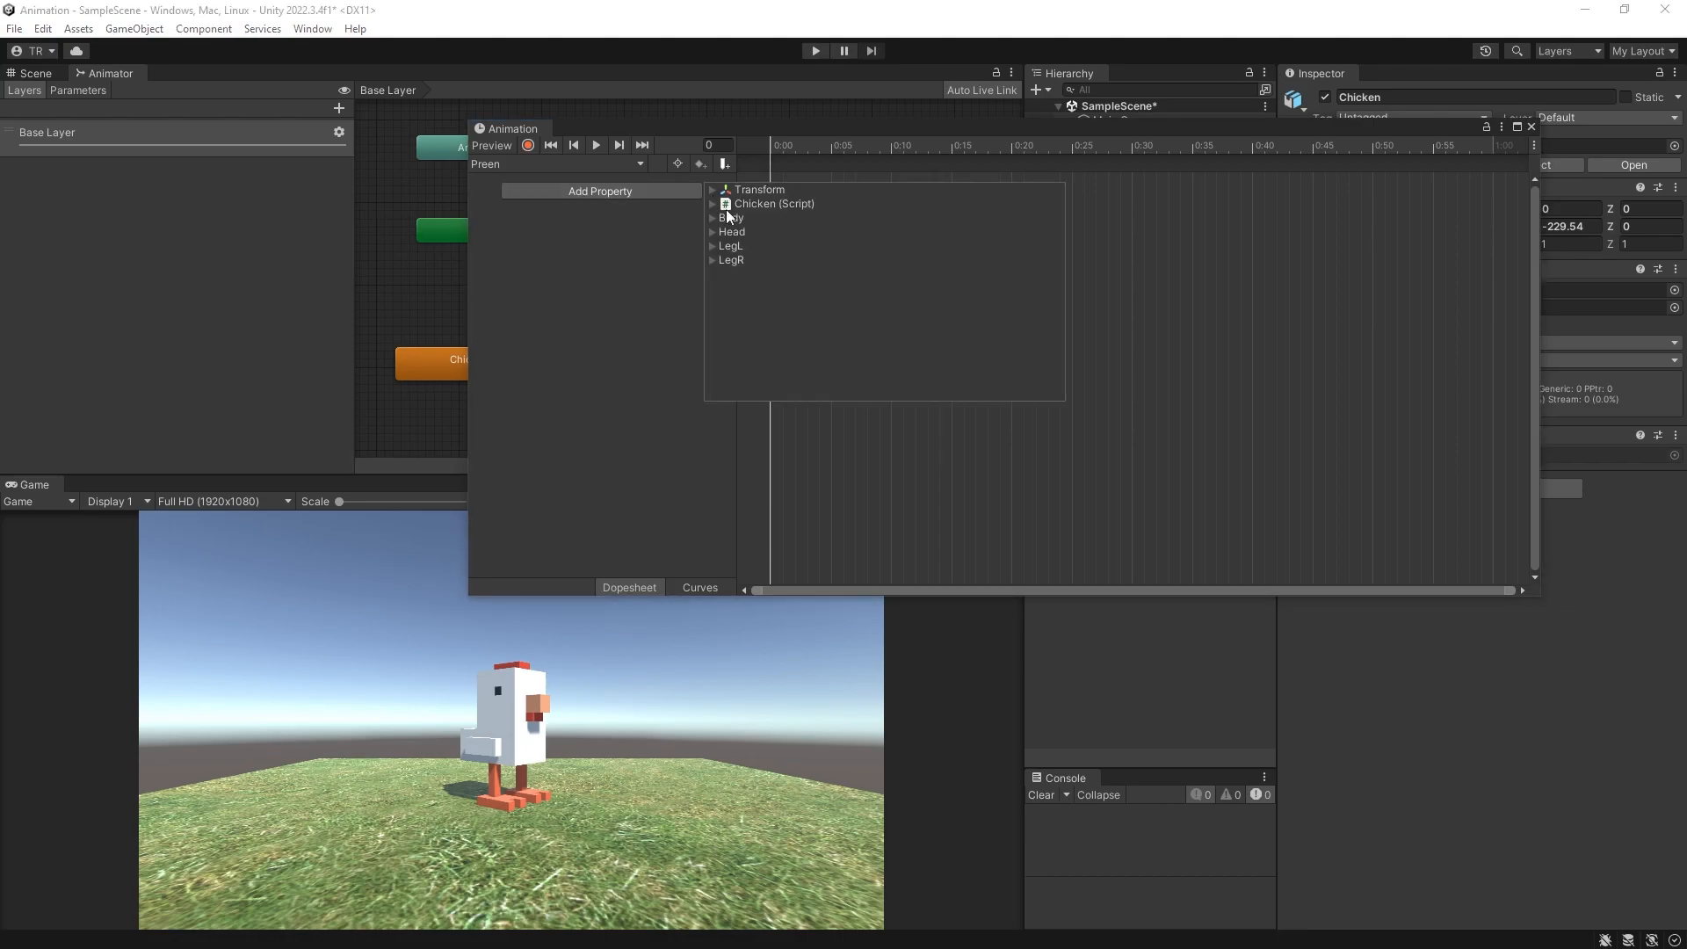
pyautogui.click(712, 233)
pyautogui.click(723, 262)
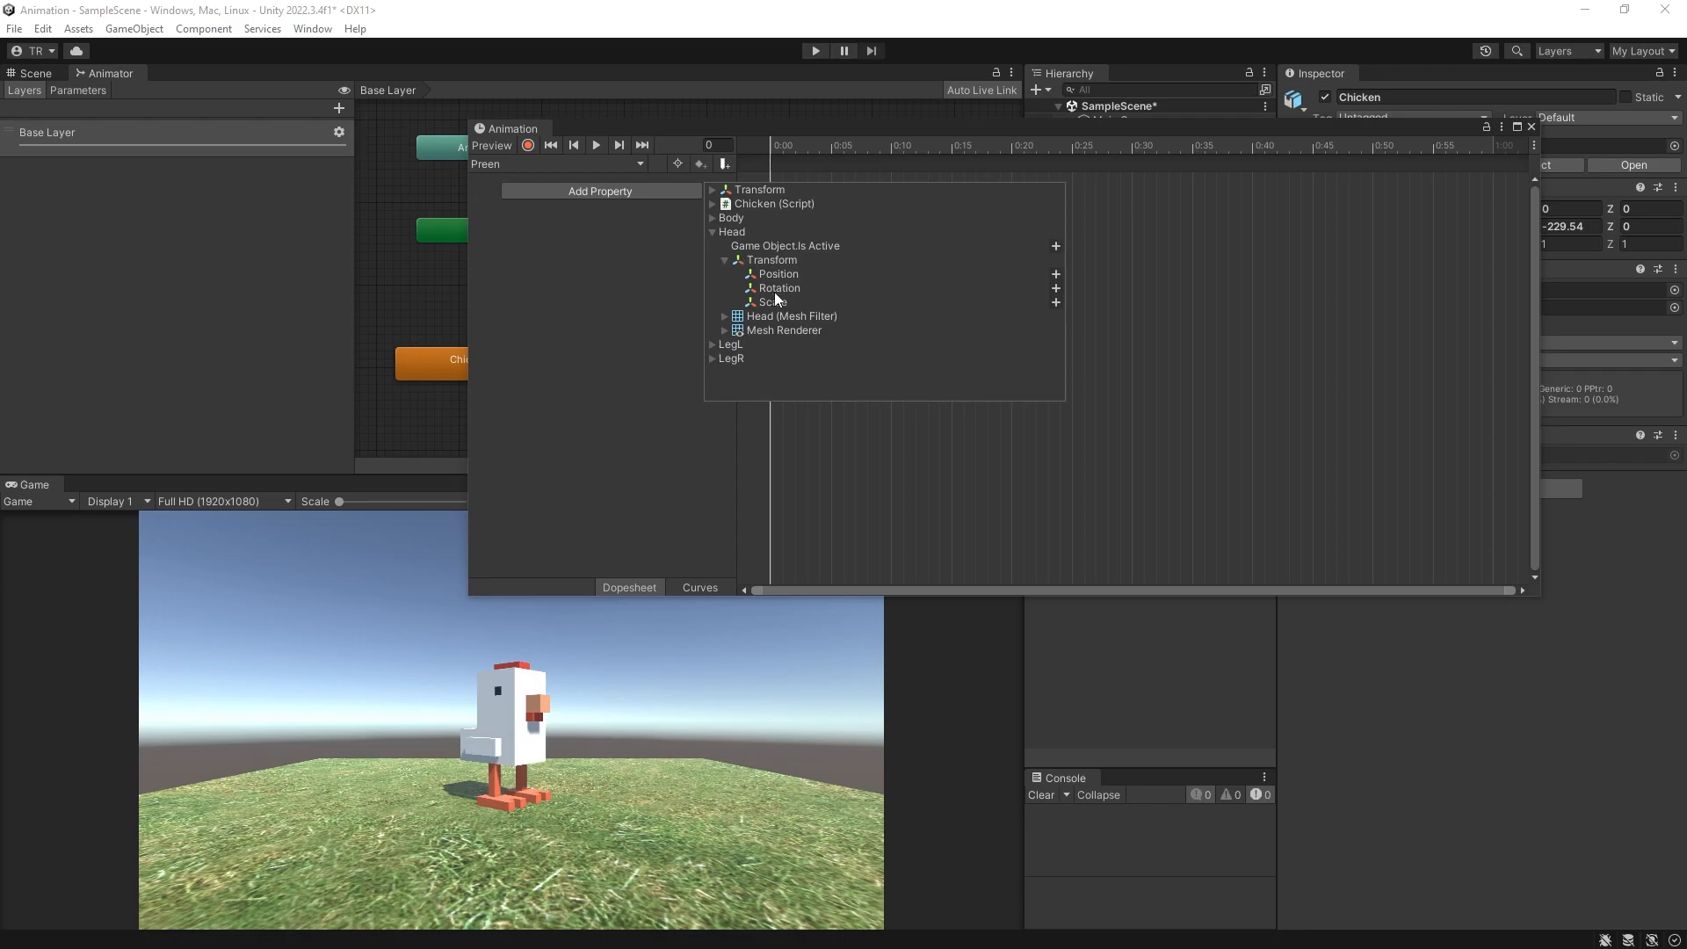
pyautogui.click(1055, 289)
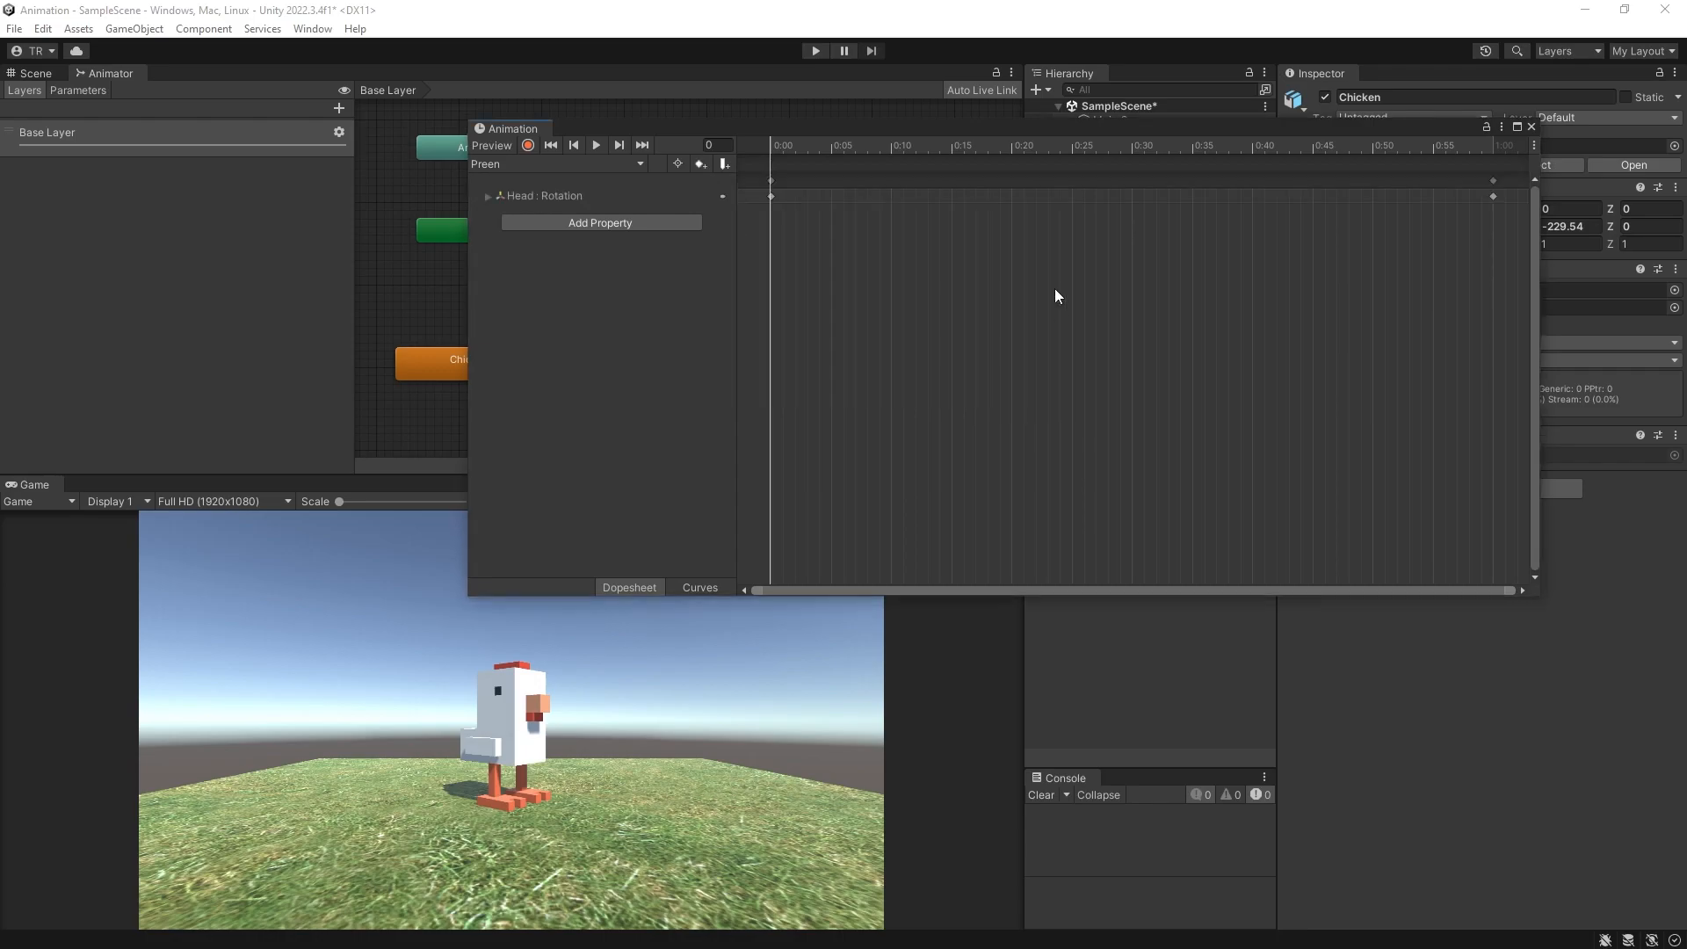
pyautogui.click(488, 197)
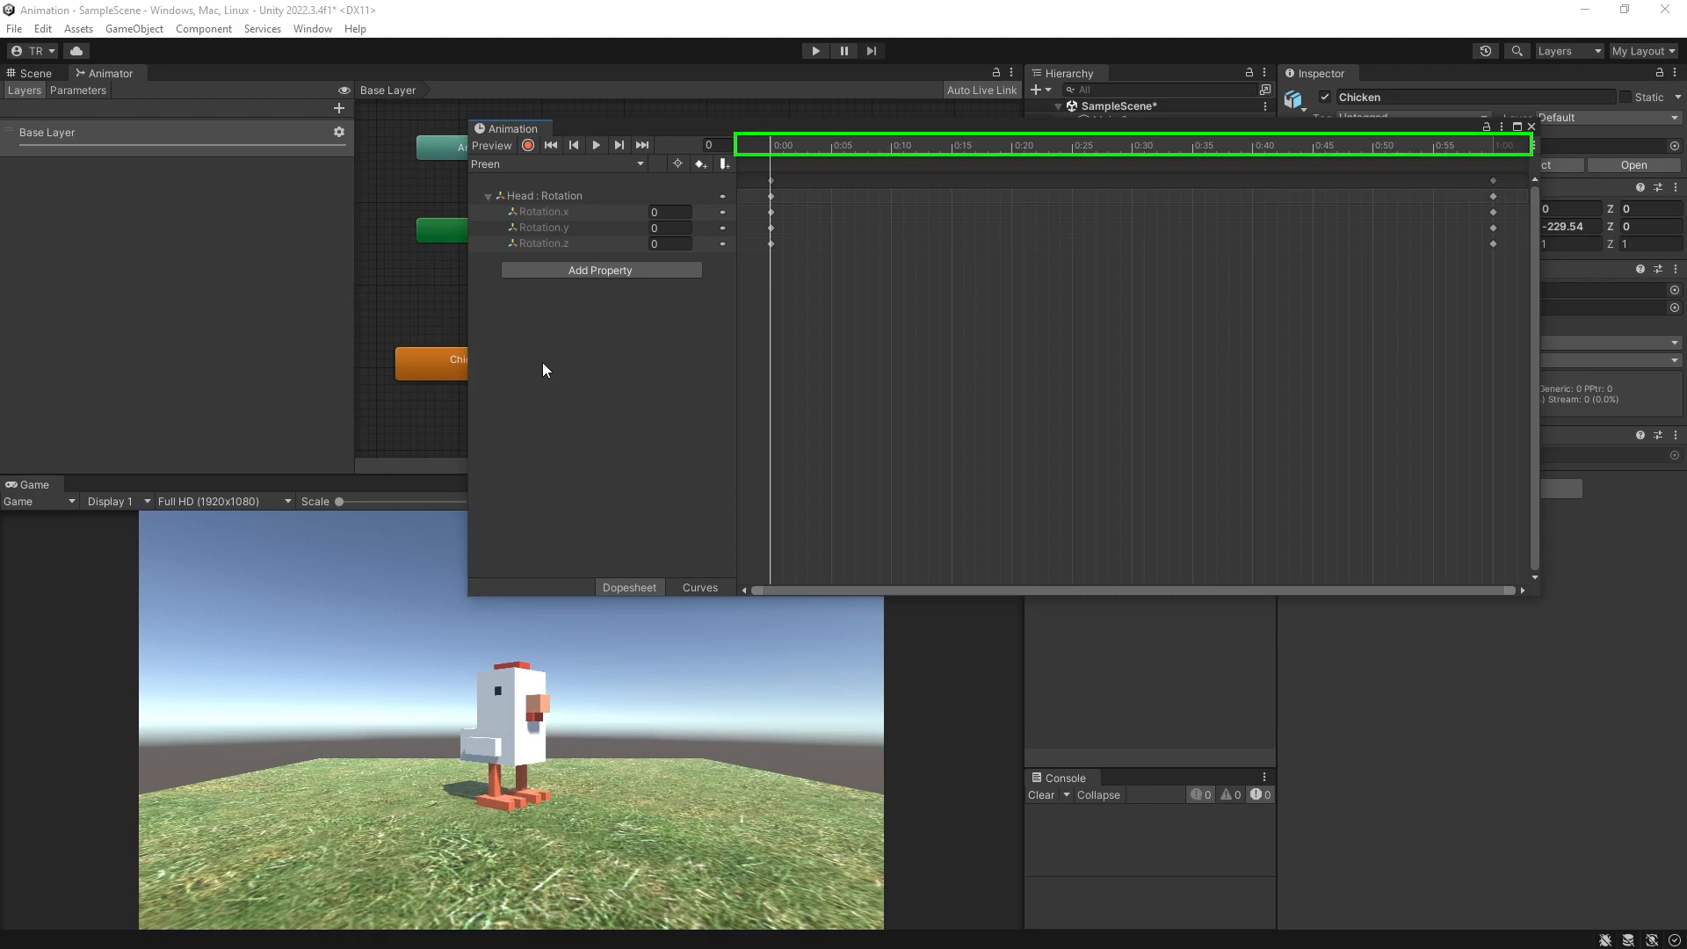
# Step: Add a Head Rotation keyframe near the middle of the Preen clip, at frame 29
pyautogui.click(1132, 150)
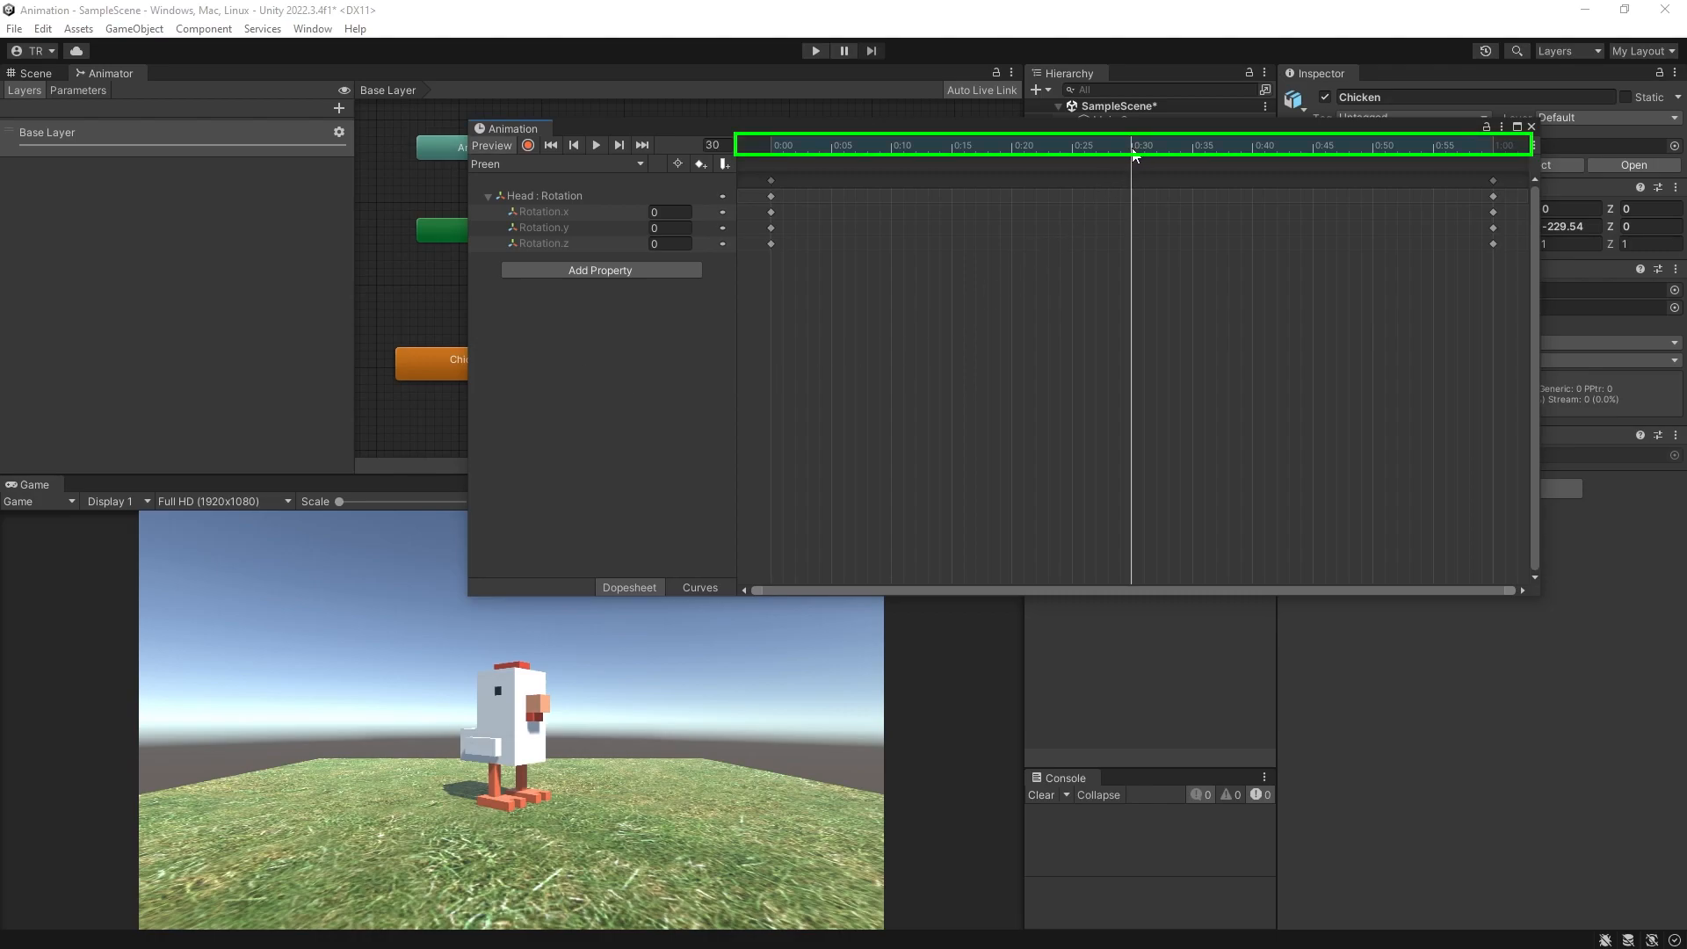
pyautogui.moveTo(1133, 154)
pyautogui.mouseDown()
pyautogui.moveTo(1174, 150)
pyautogui.moveTo(1084, 145)
pyautogui.moveTo(1132, 142)
pyautogui.mouseUp()
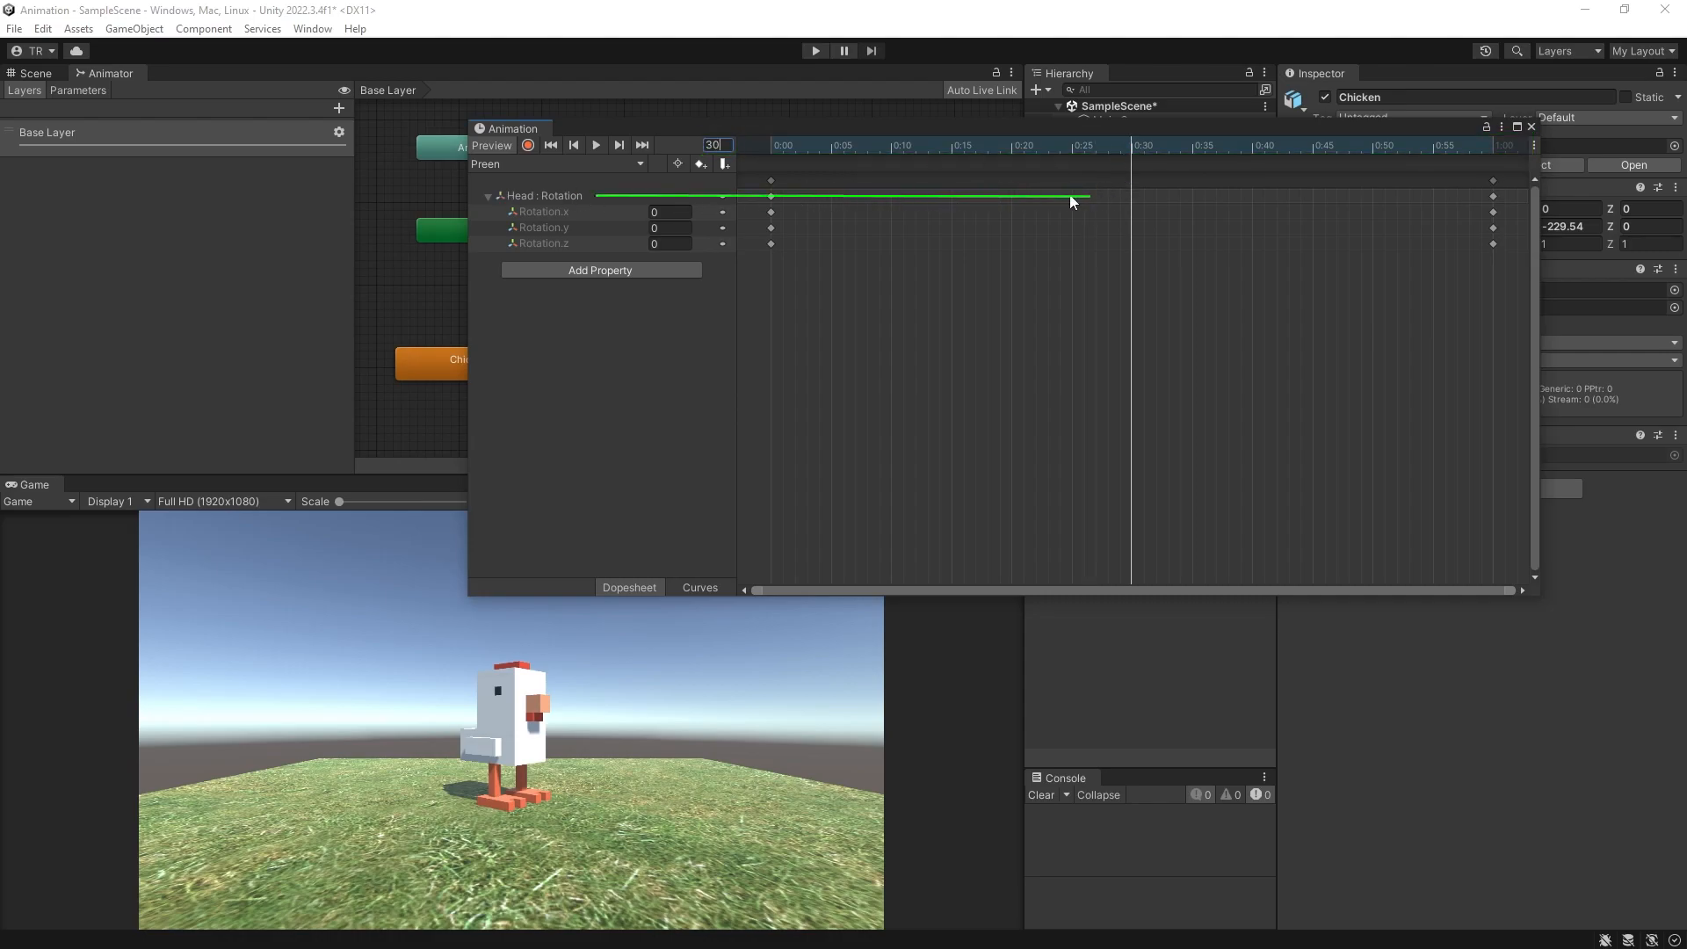
pyautogui.rightClick(1125, 194)
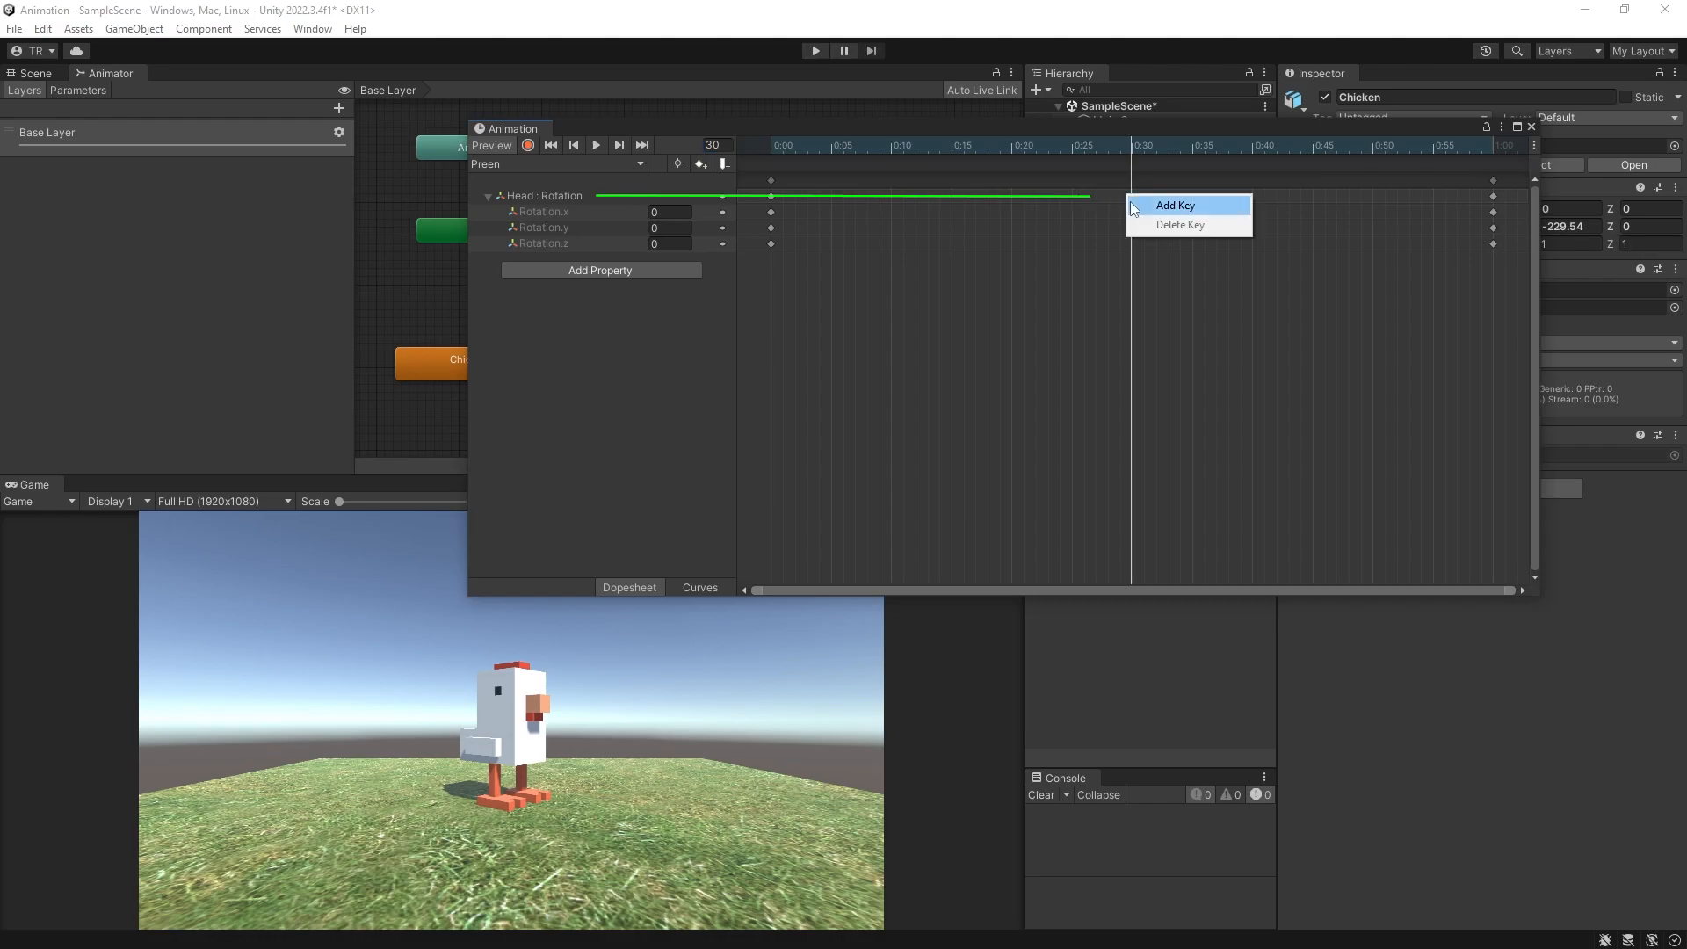
pyautogui.click(1156, 207)
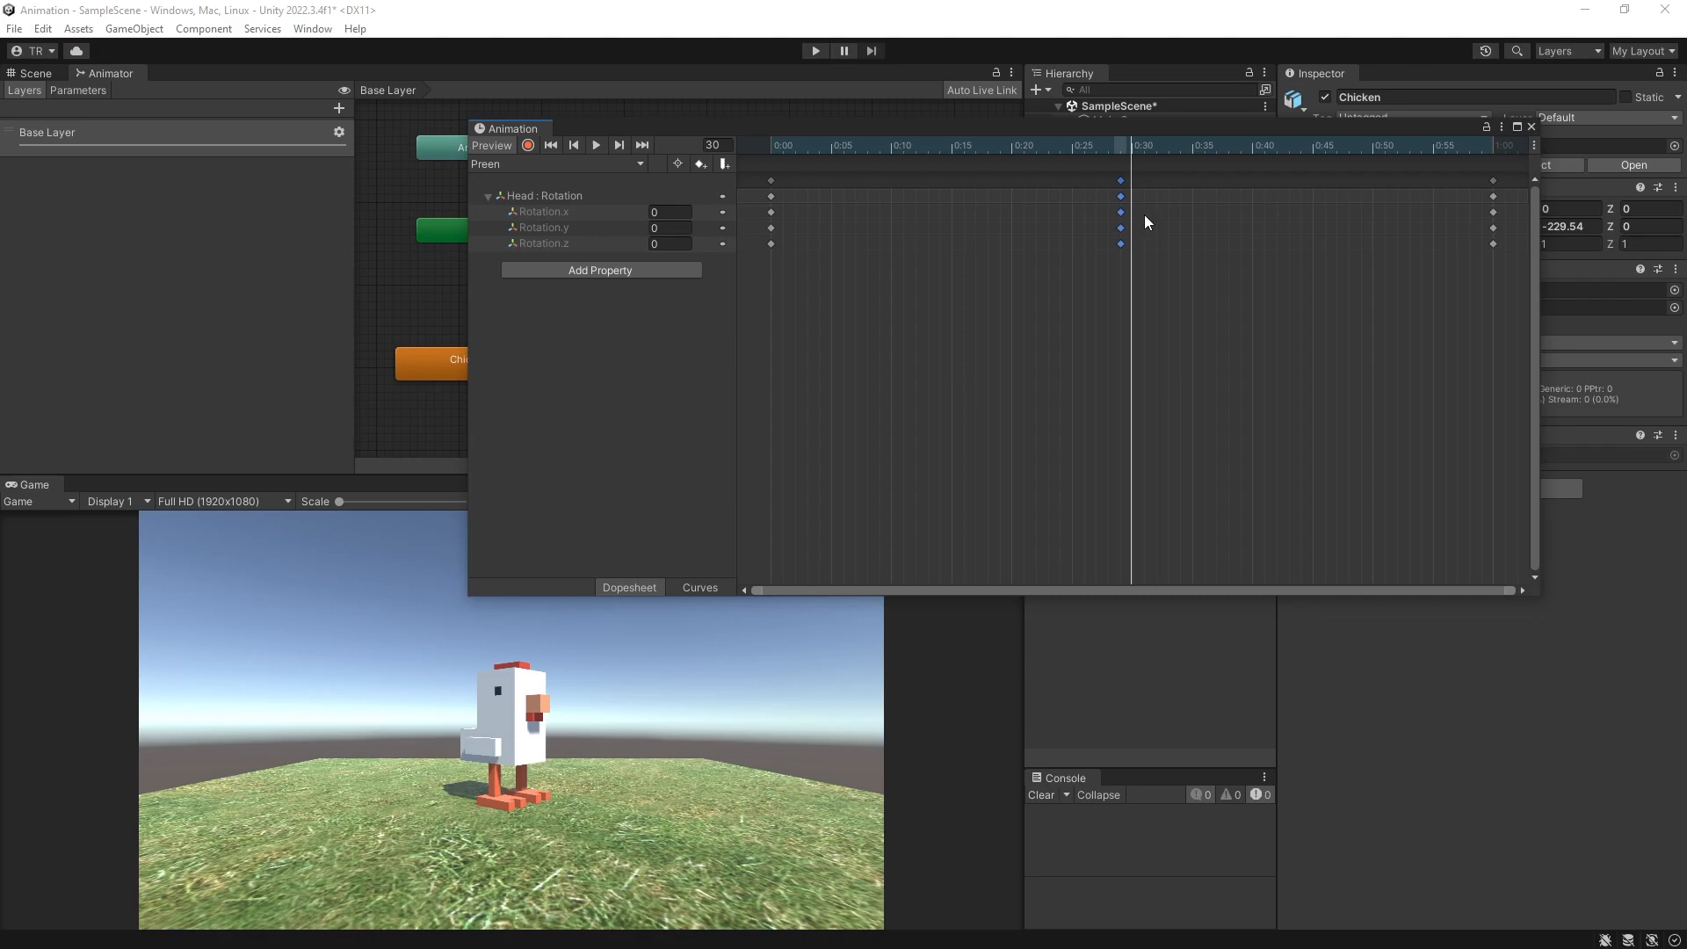
# Step: At the frame 29 key, set the Head's Rotation.x and Rotation.y to 45, and scrub the timeline to preview the motion
pyautogui.click(1120, 149)
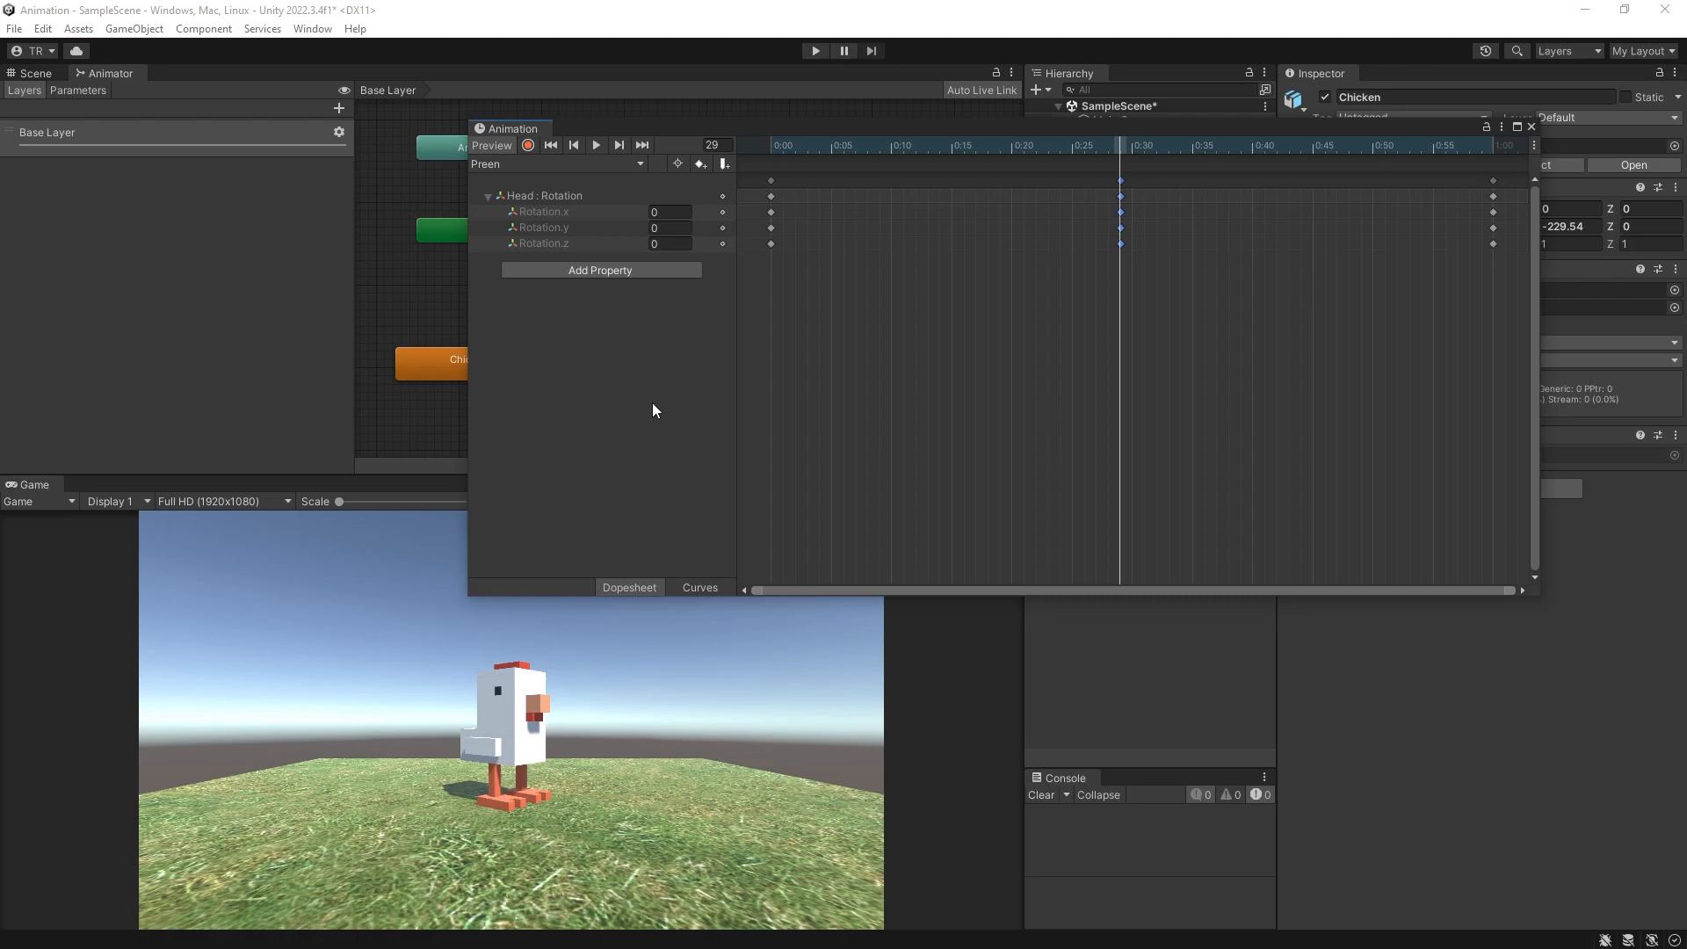
pyautogui.click(676, 212)
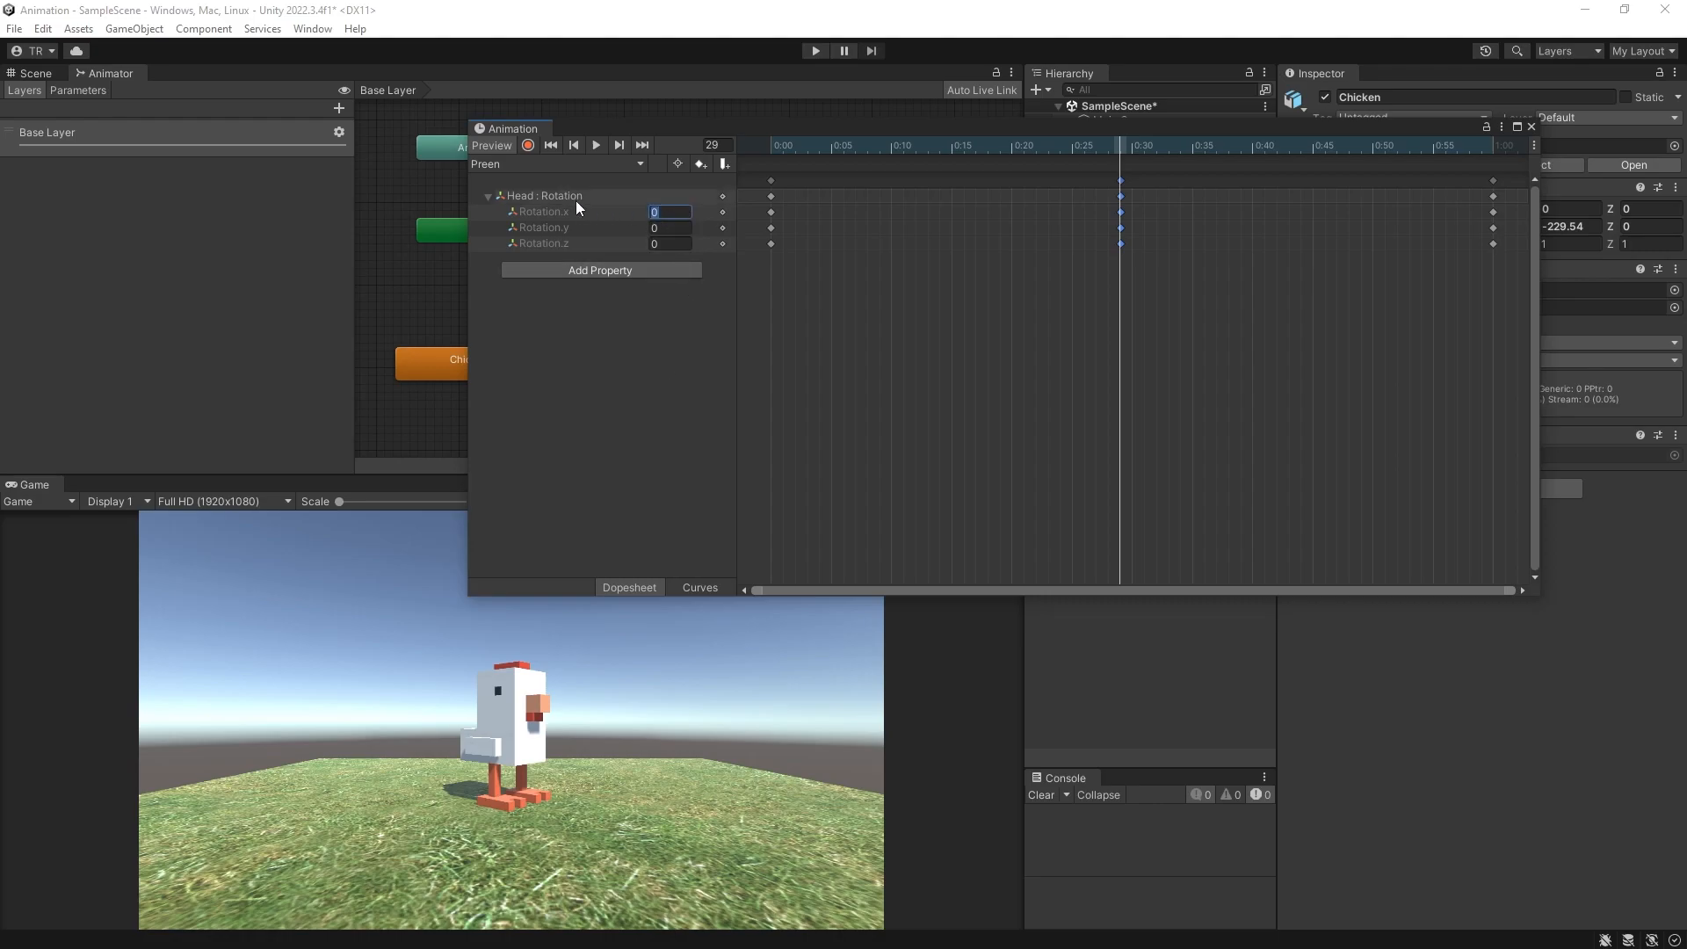
pyautogui.write('45')
pyautogui.click(676, 228)
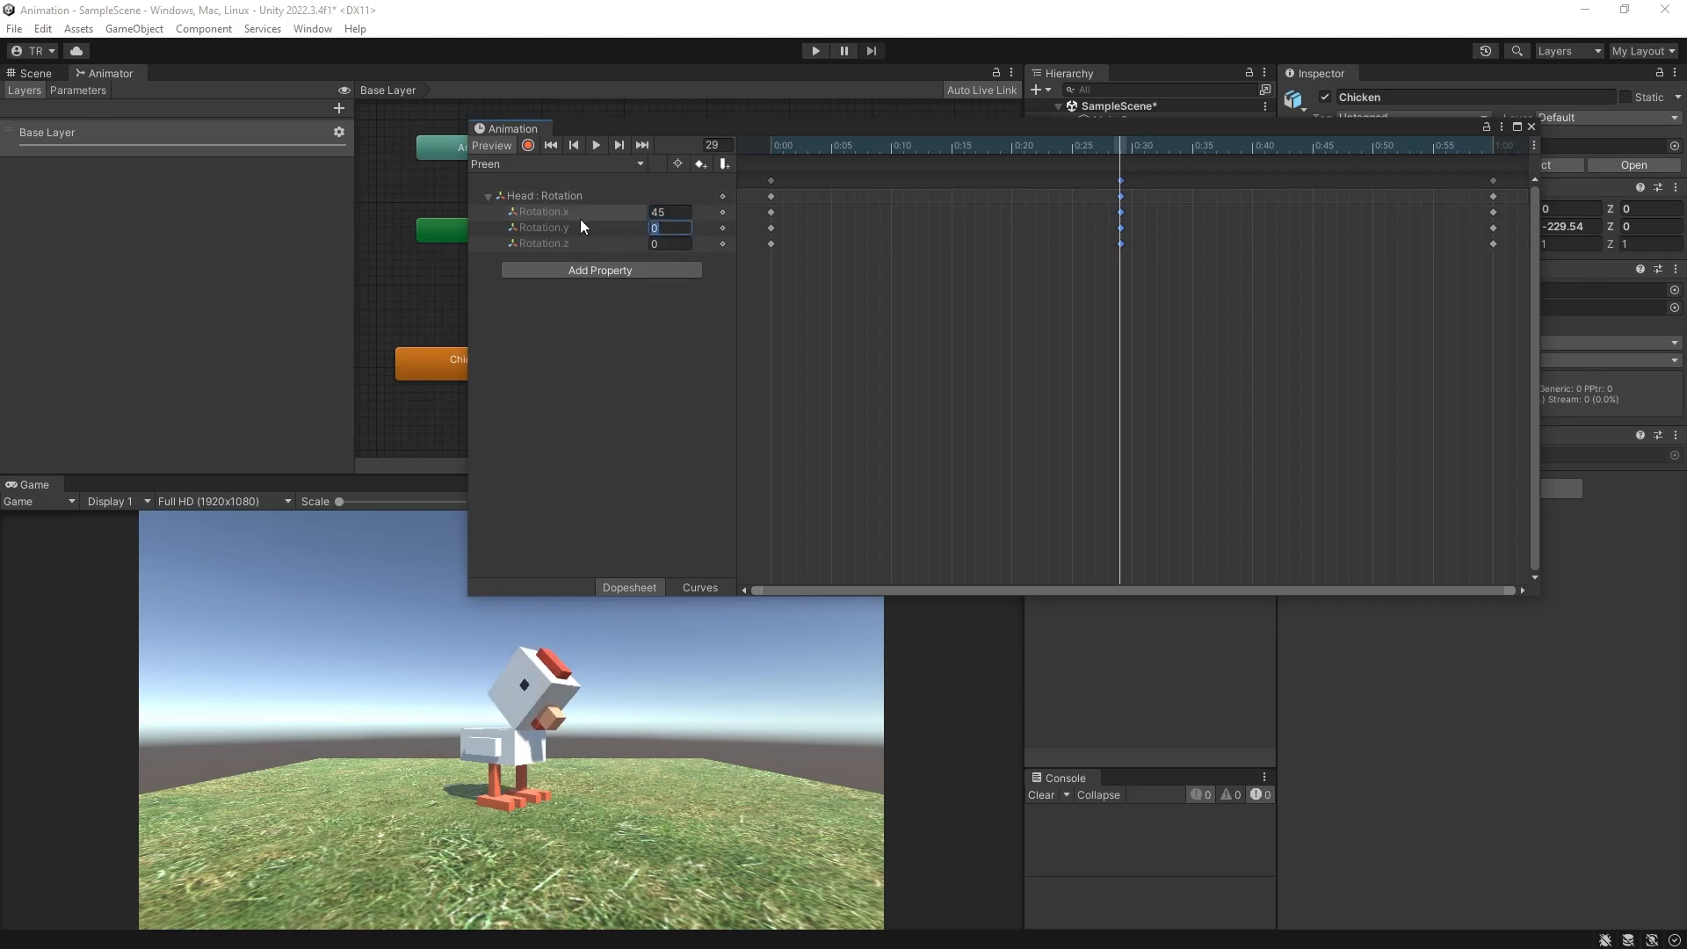
pyautogui.write('45')
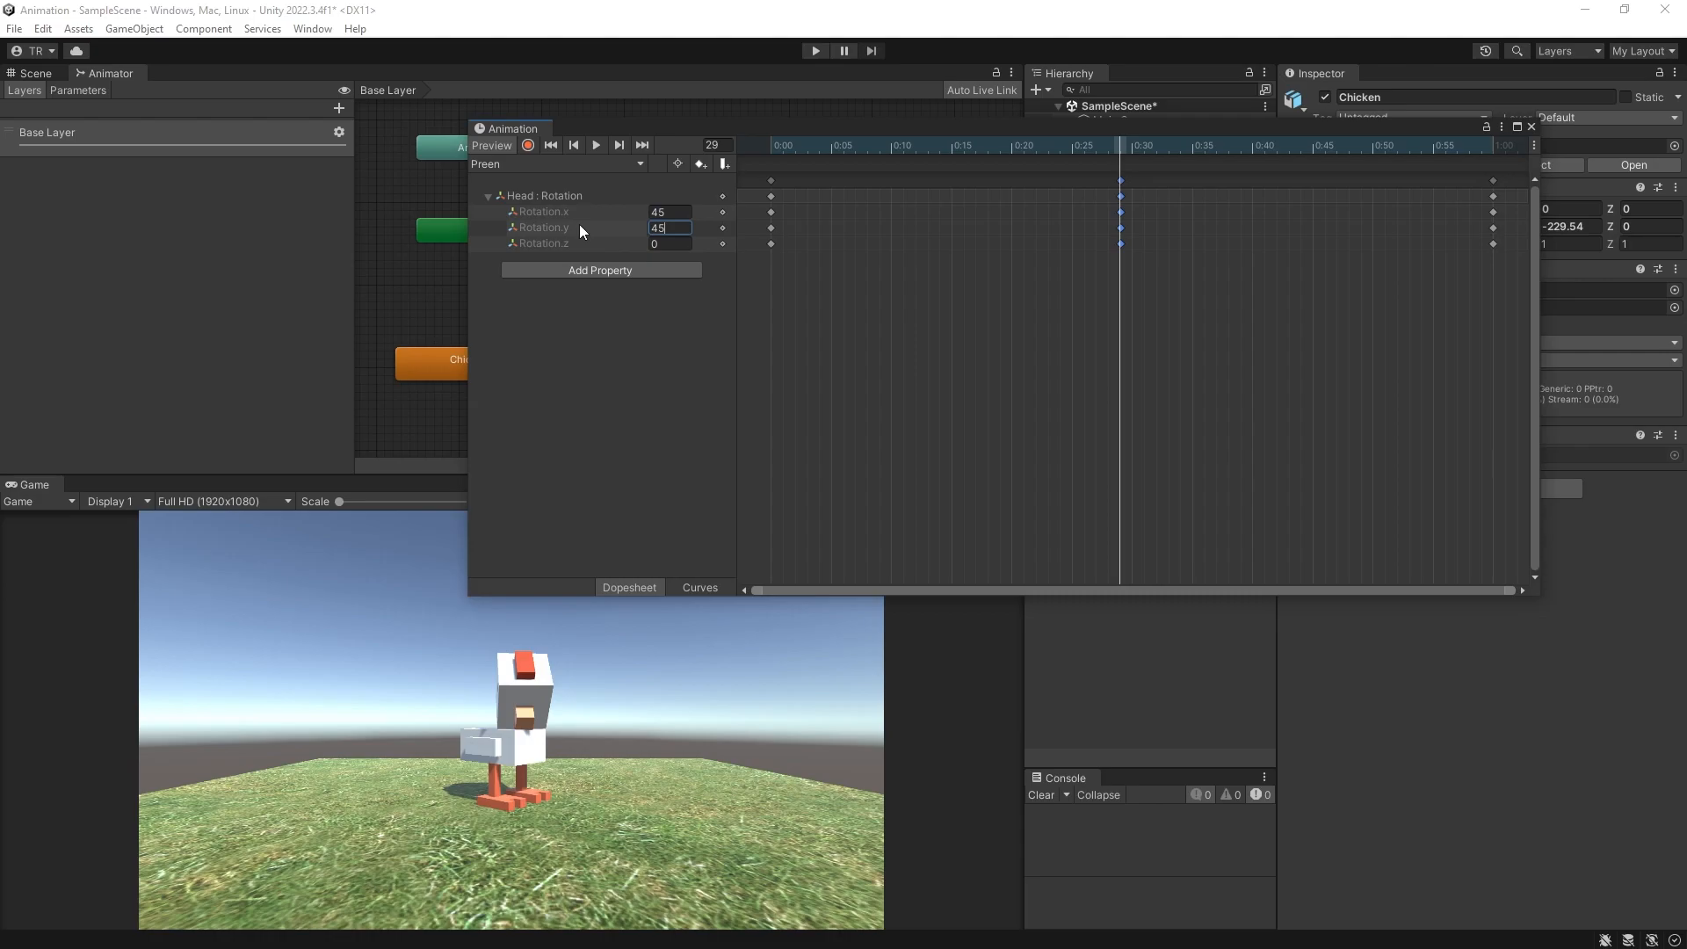
pyautogui.moveTo(1098, 142); pyautogui.dragTo(1072, 174)
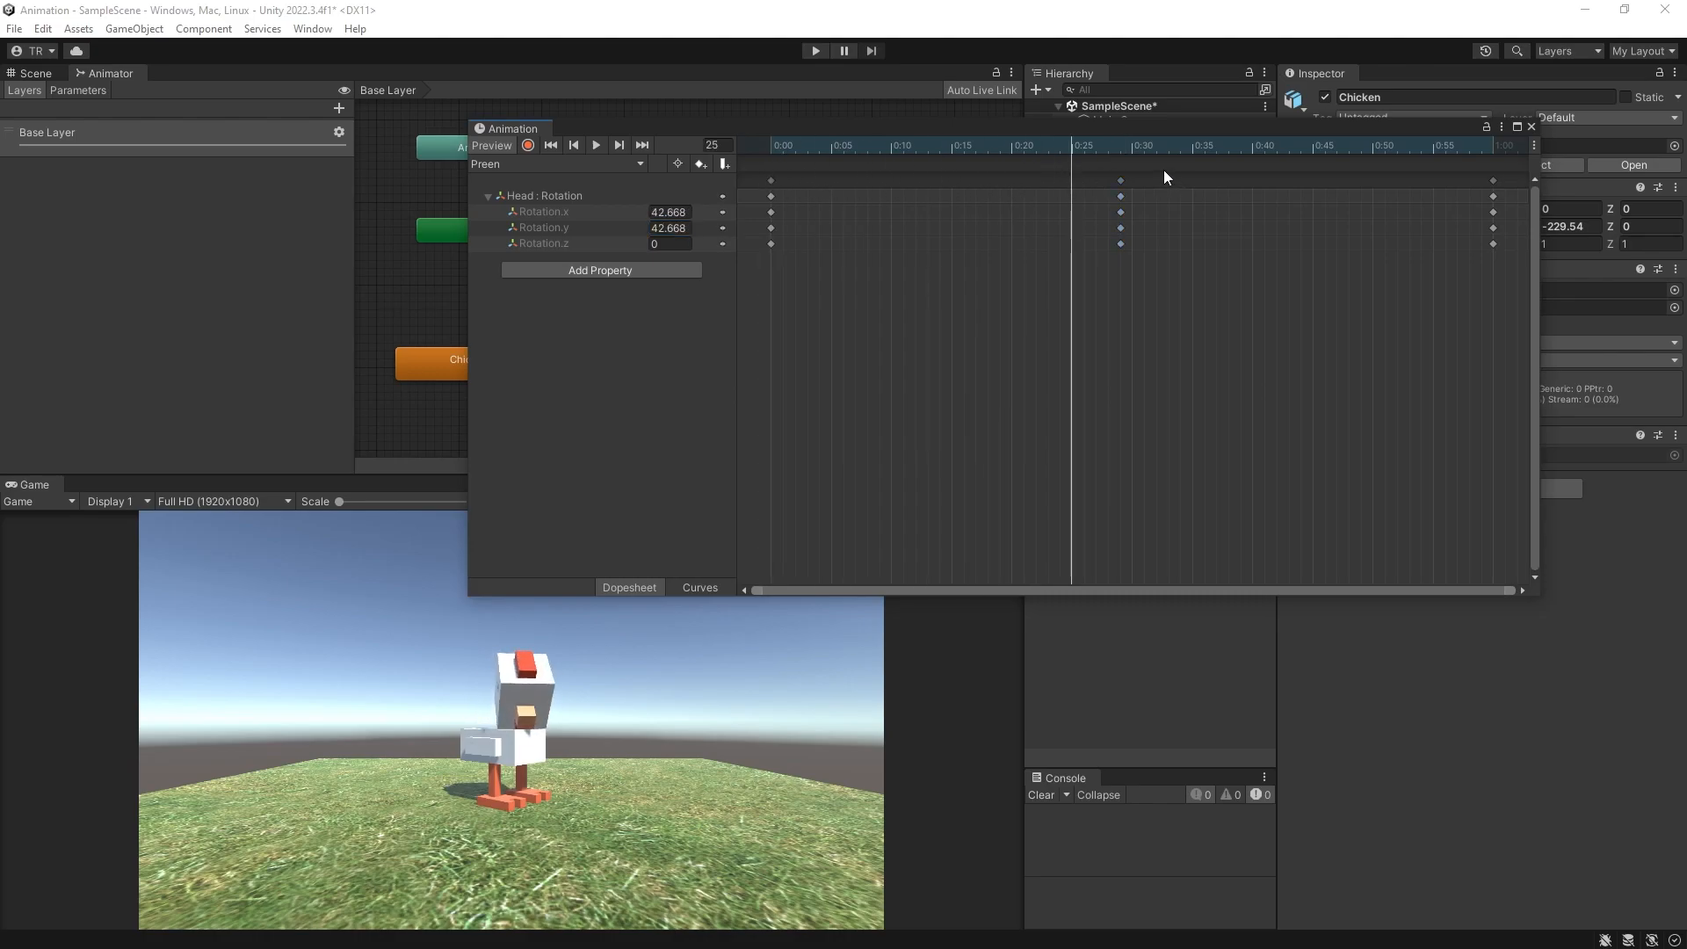
pyautogui.moveTo(780, 150); pyautogui.dragTo(916, 186)
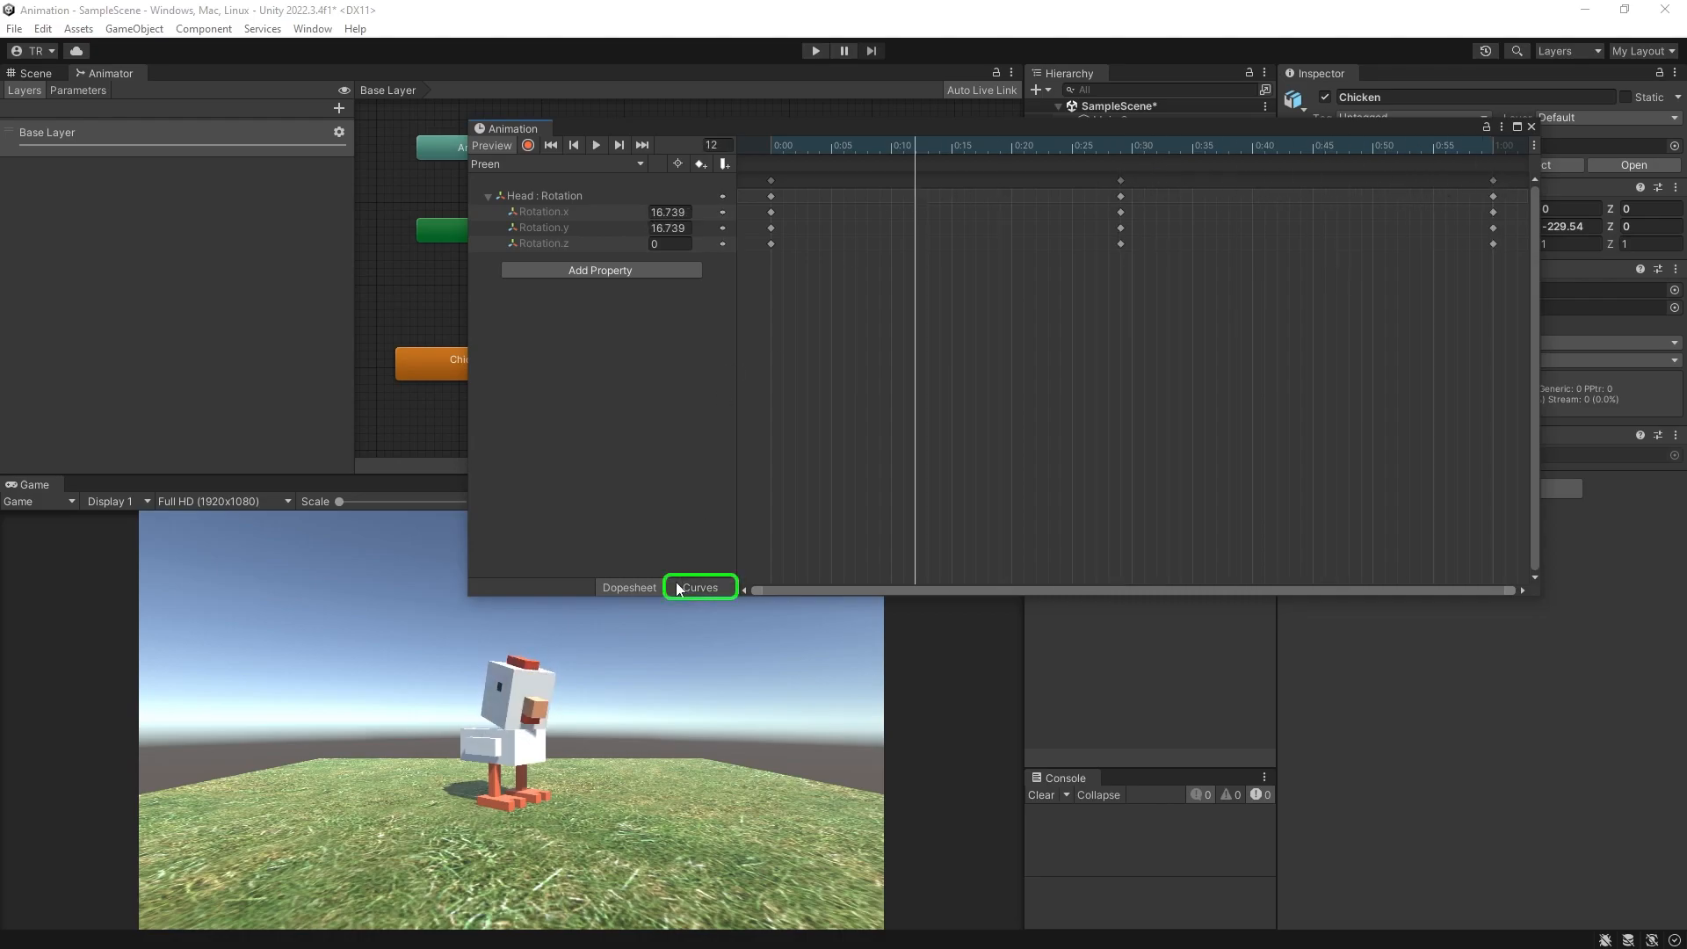
# Step: Display the Head Rotation curves, try tilting the tangent of the Rotation.y key at frame 29, and undo that edit
pyautogui.click(709, 589)
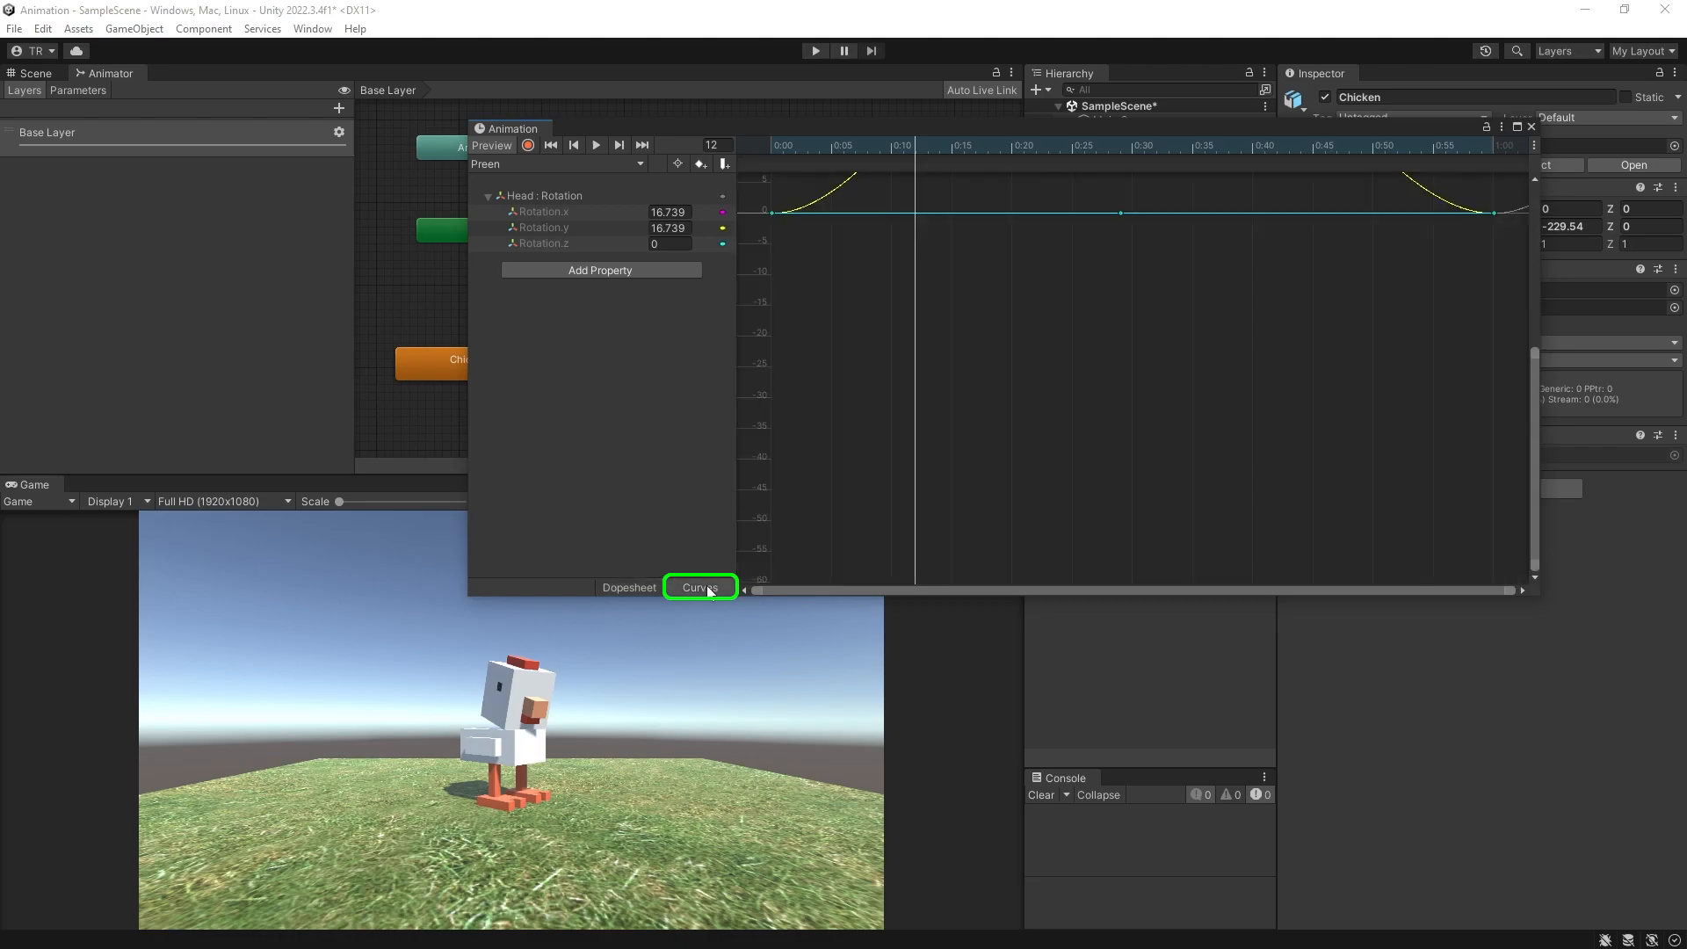
pyautogui.scroll(-4, 1355, 350)
pyautogui.moveTo(1536, 434); pyautogui.dragTo(1539, 327)
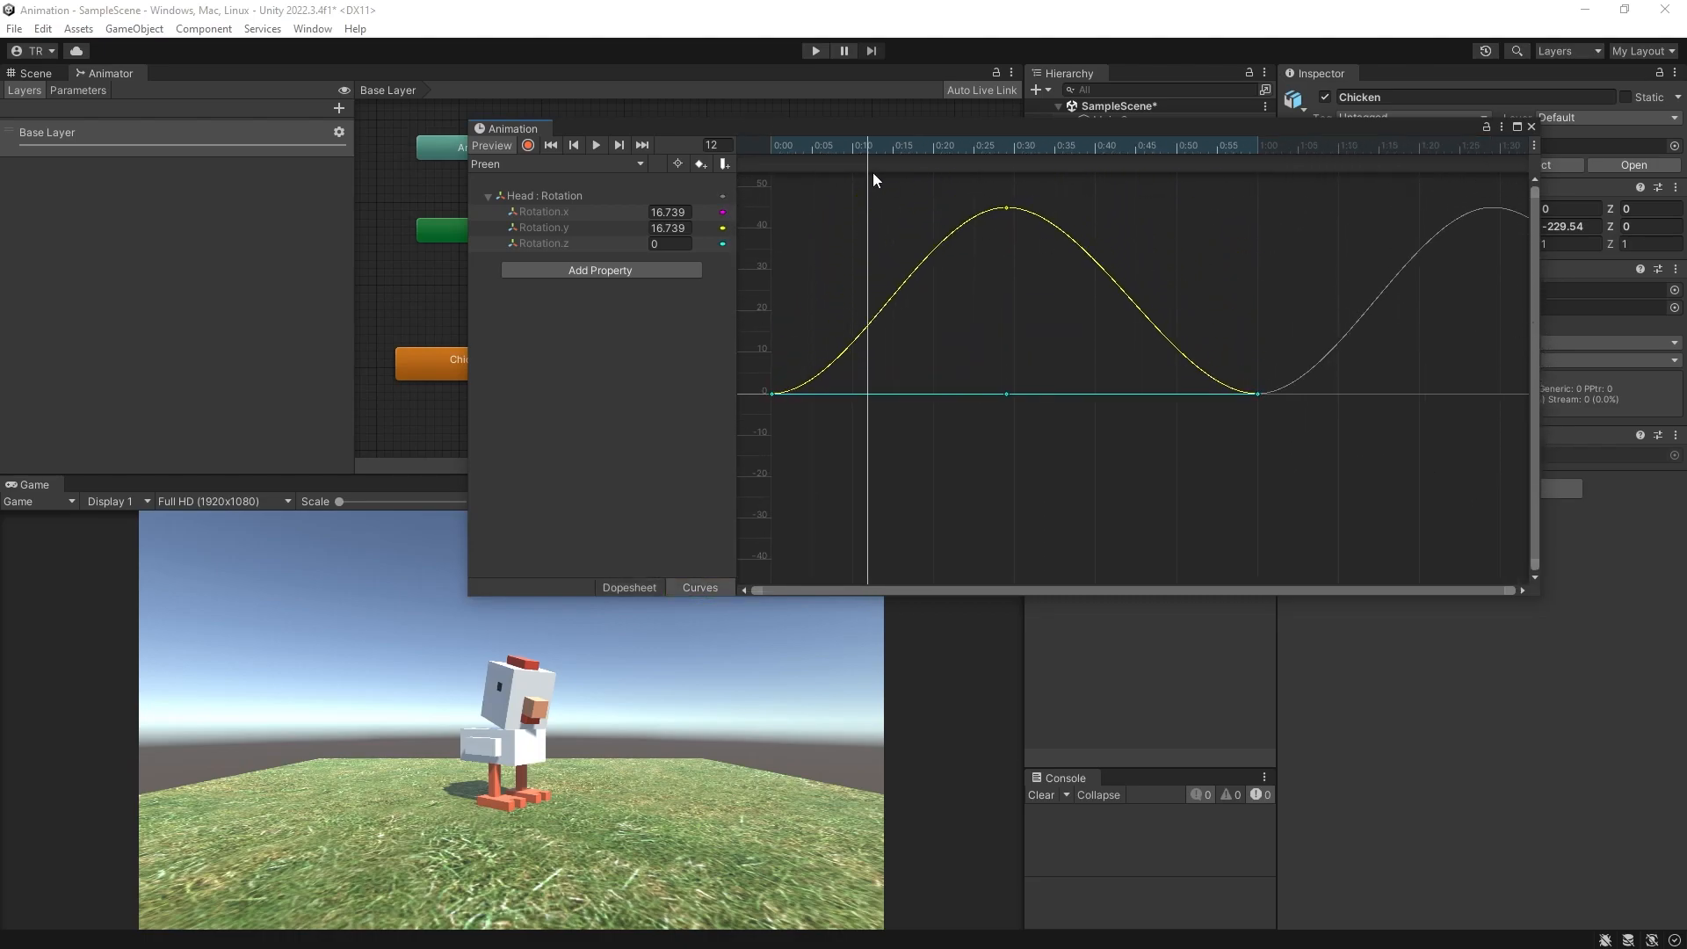
pyautogui.click(1007, 208)
pyautogui.moveTo(1050, 209); pyautogui.dragTo(1168, 311)
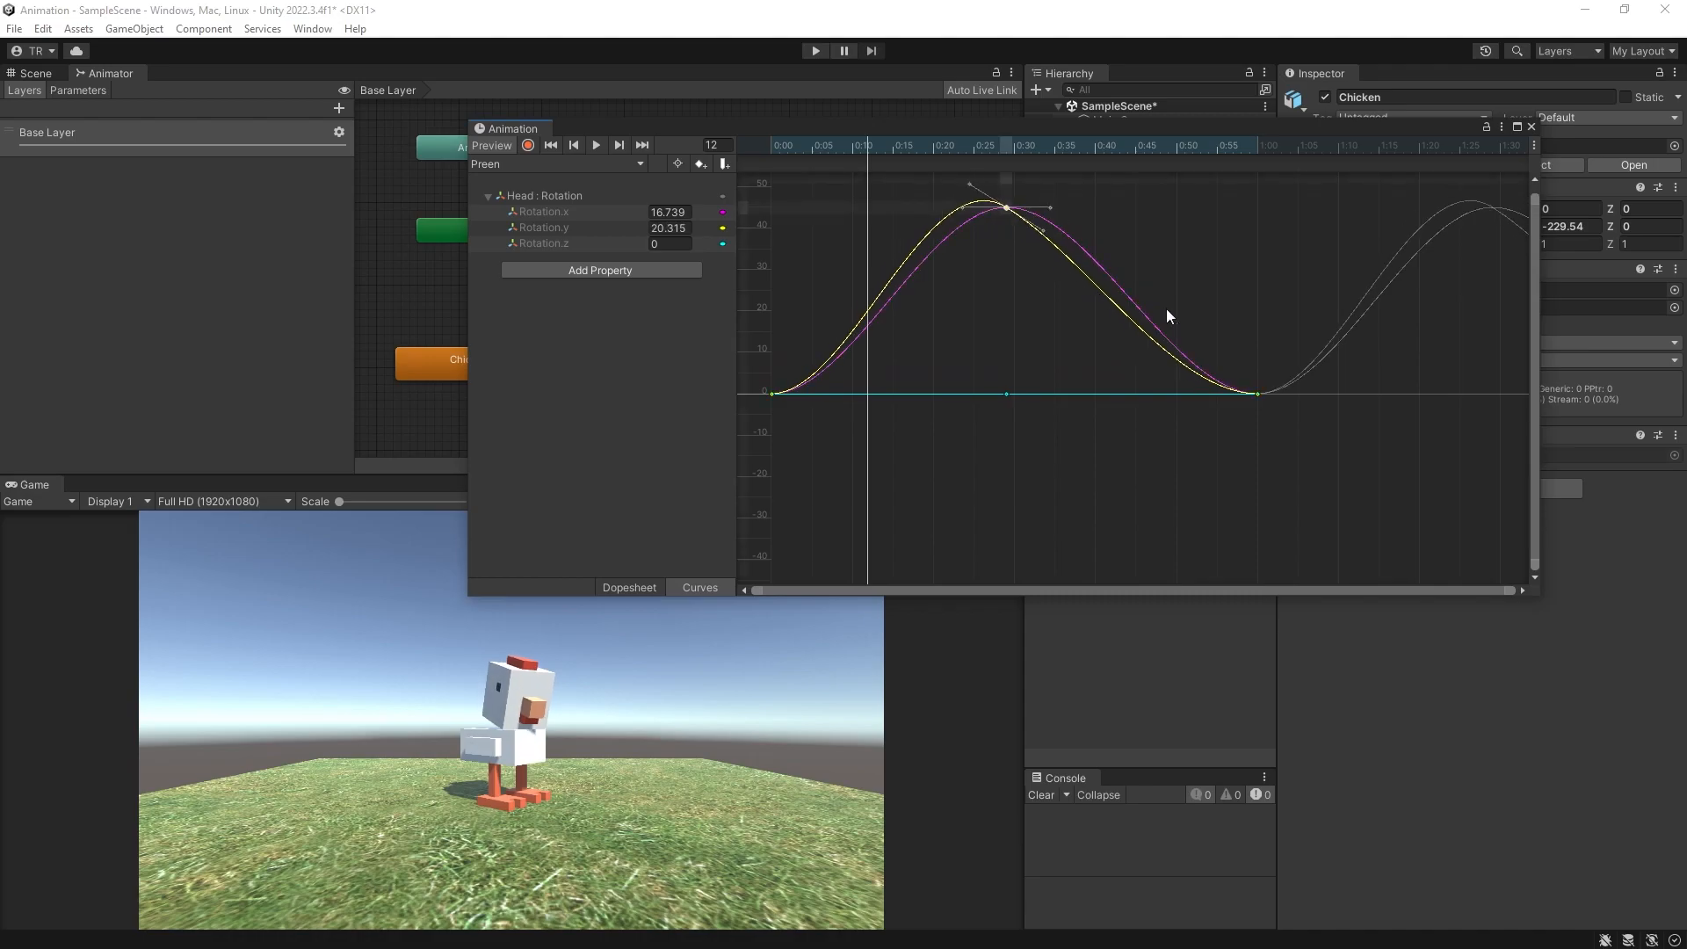
pyautogui.hotkey('ctrl', 'z')
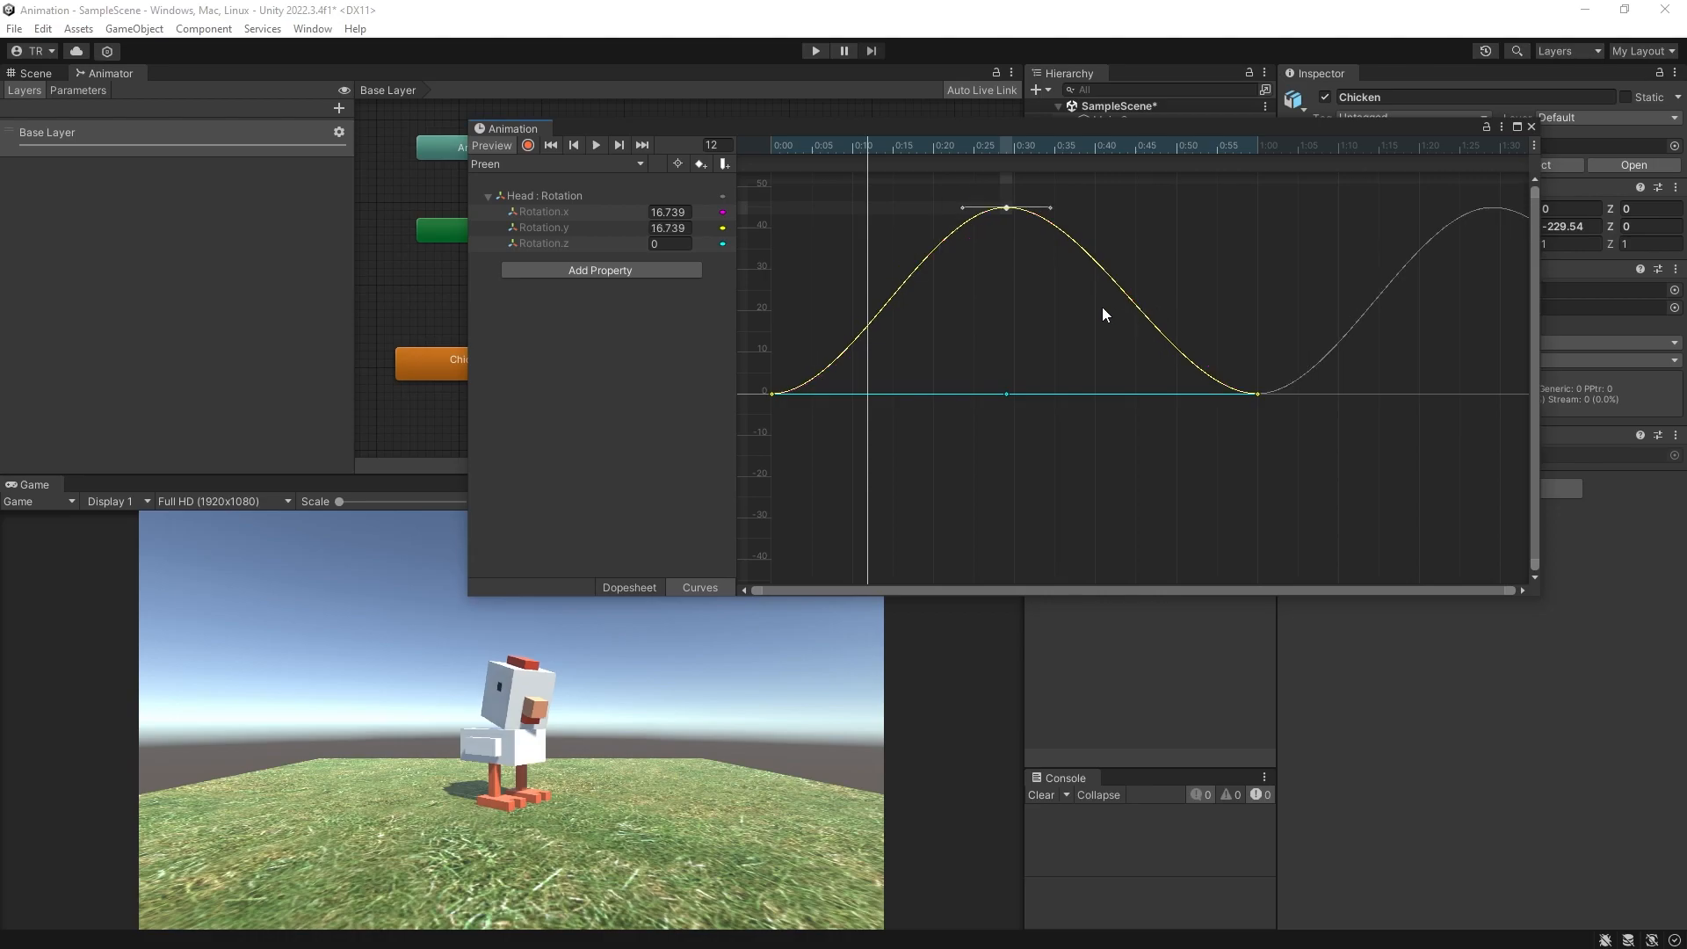
# Step: Return the Preen clip to the Dopesheet view and close the Animation window
pyautogui.click(624, 587)
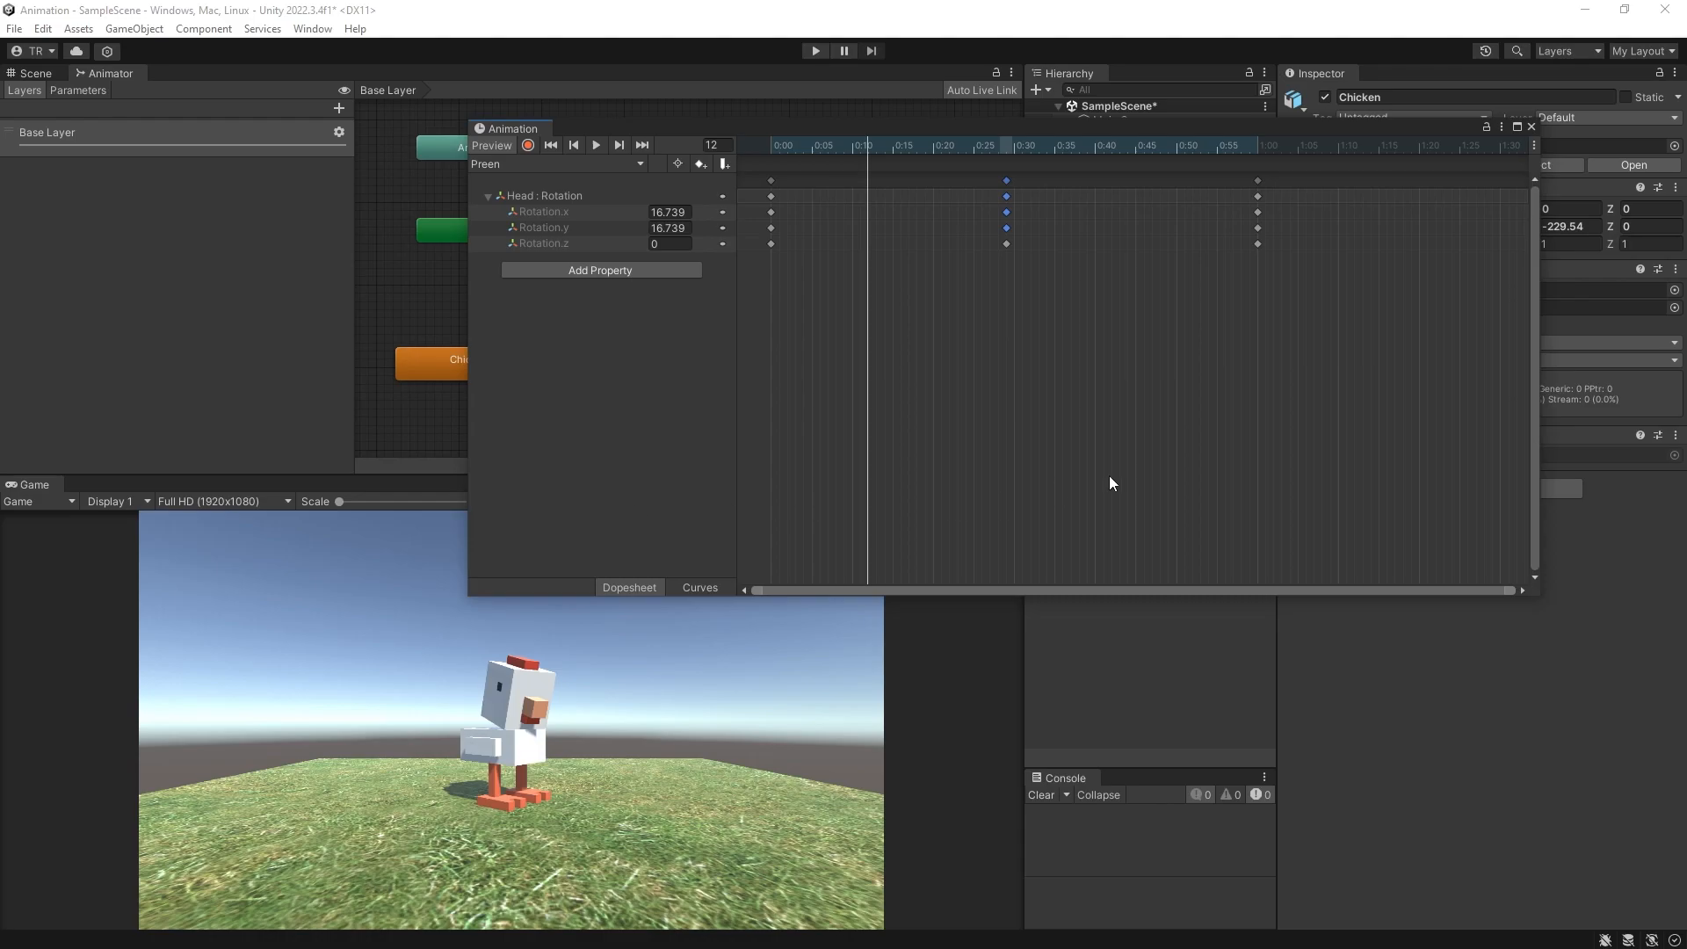
pyautogui.click(1533, 126)
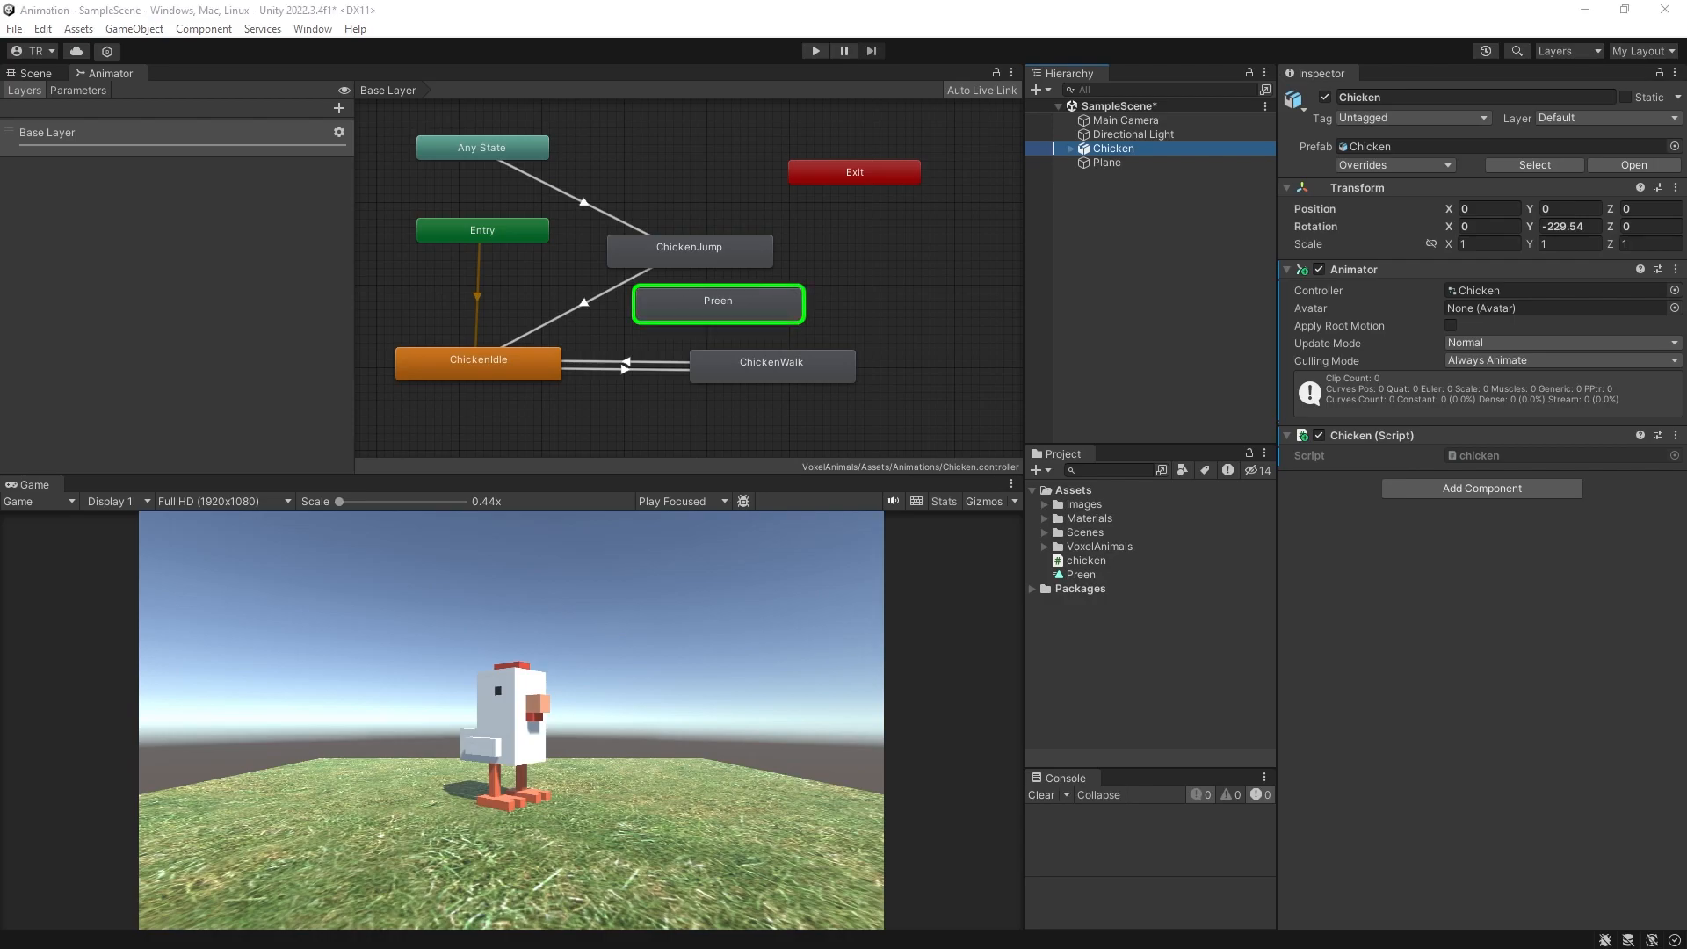
# Step: Delete the existing Preen state from the Animator's Base Layer
pyautogui.click(712, 309)
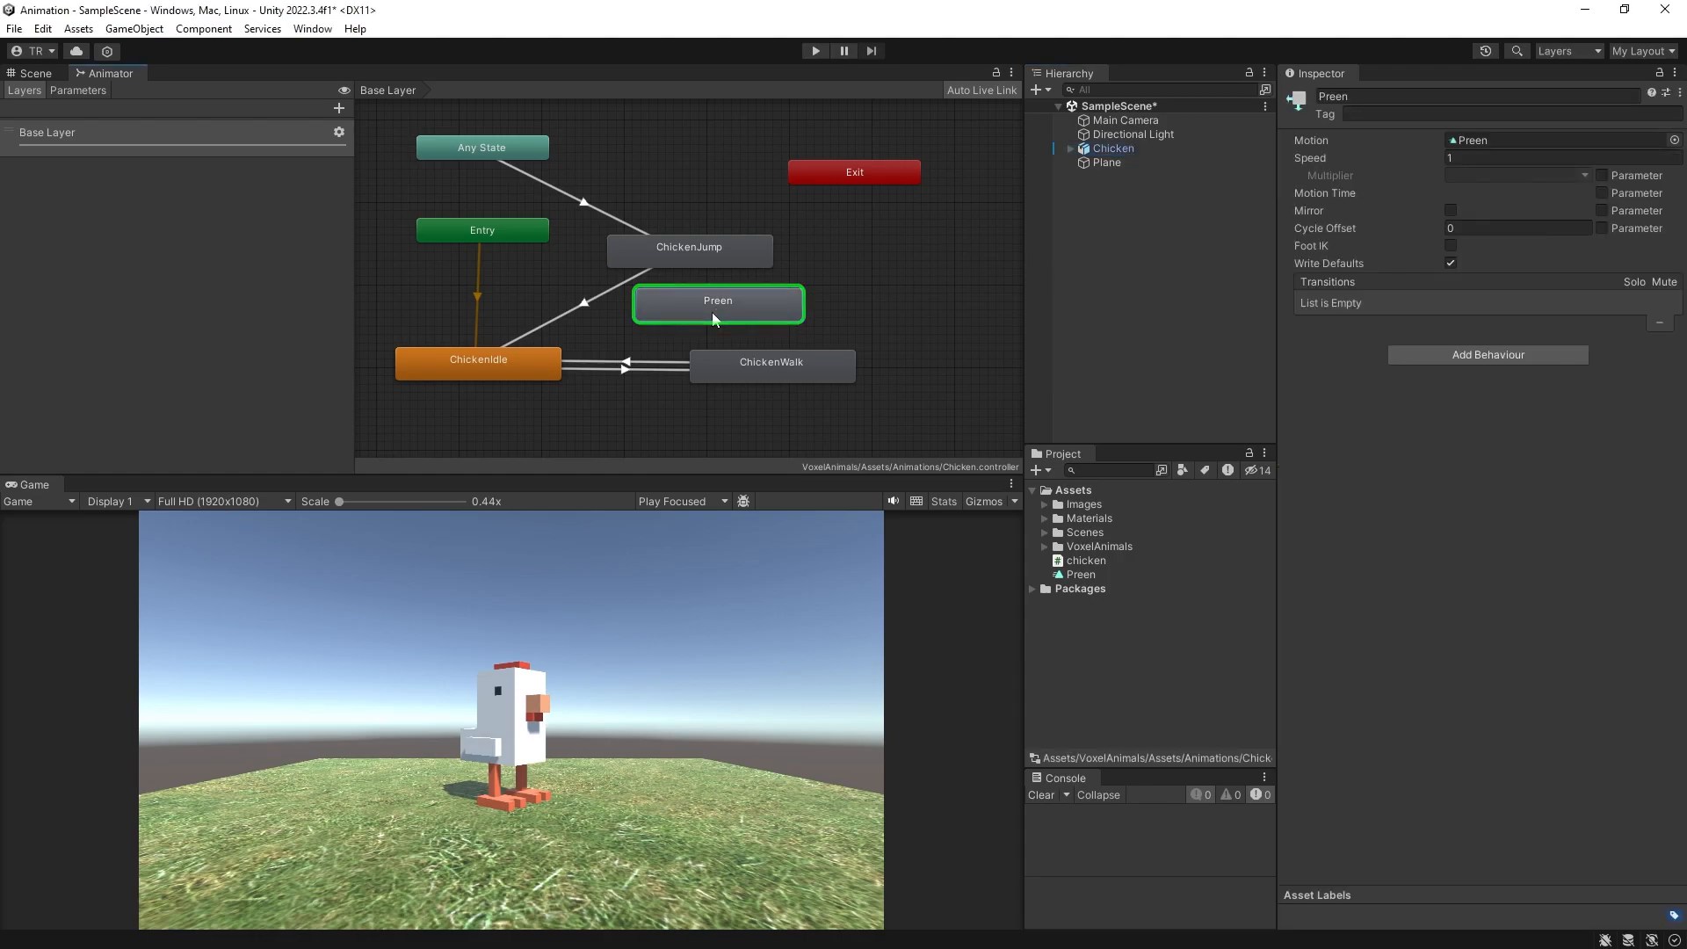
pyautogui.press('Delete')
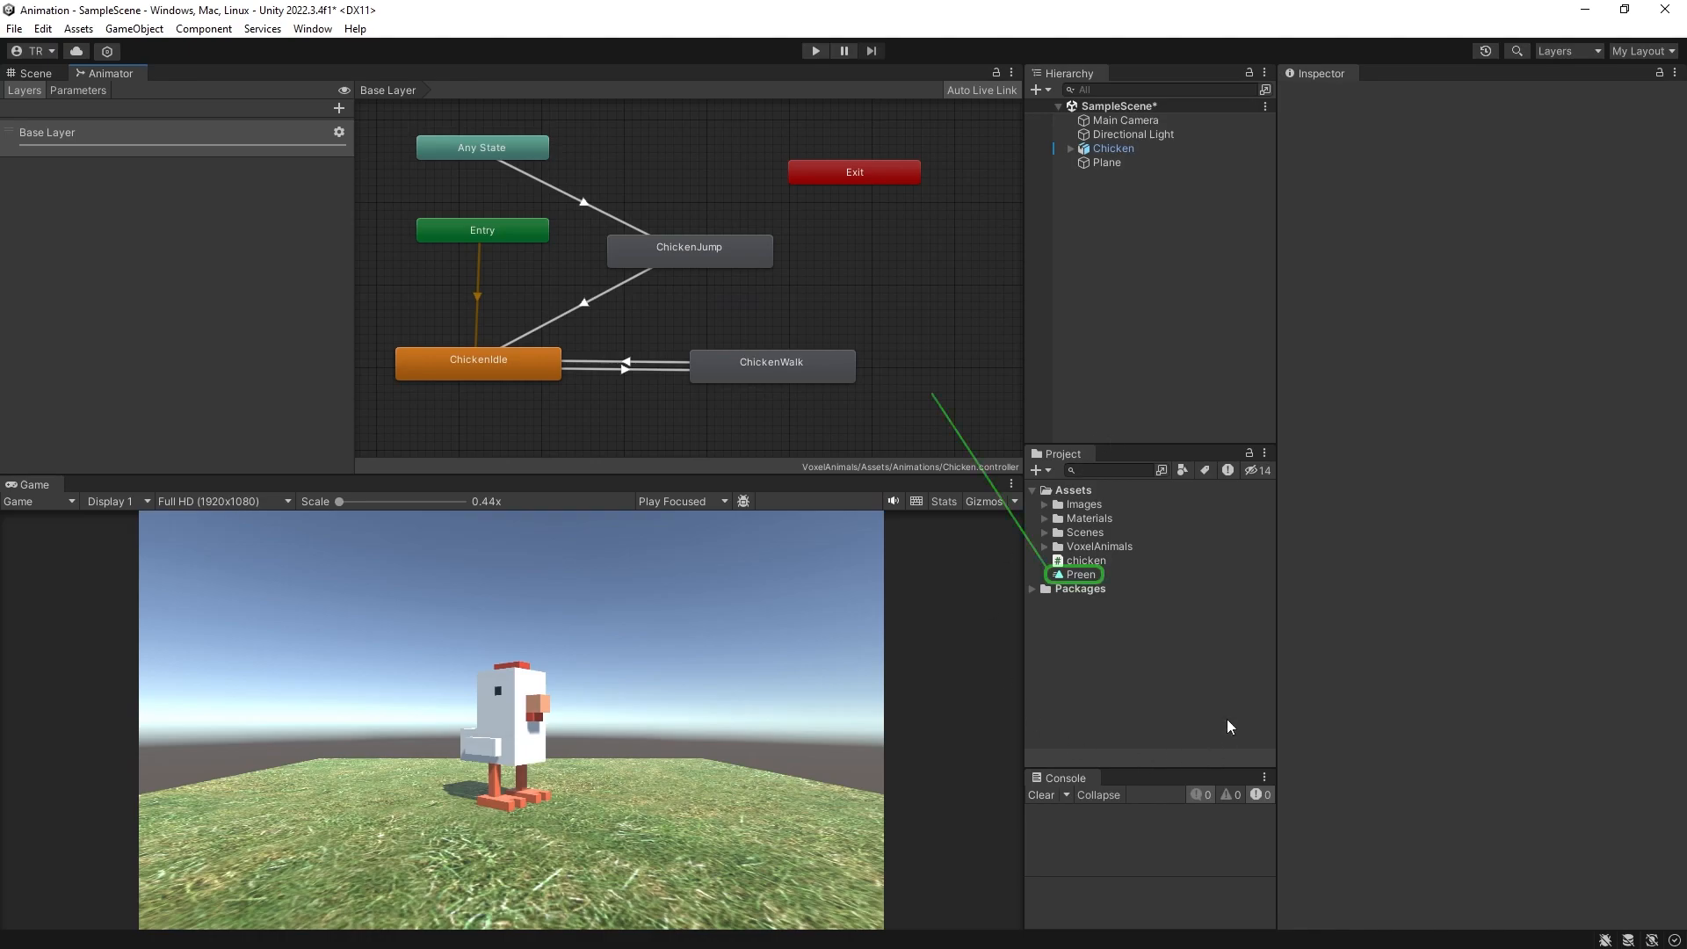
# Step: Add the Preen clip from the project assets to the Base Layer as a state, and delete that state
pyautogui.click(1121, 576)
pyautogui.moveTo(1122, 581); pyautogui.dragTo(851, 313)
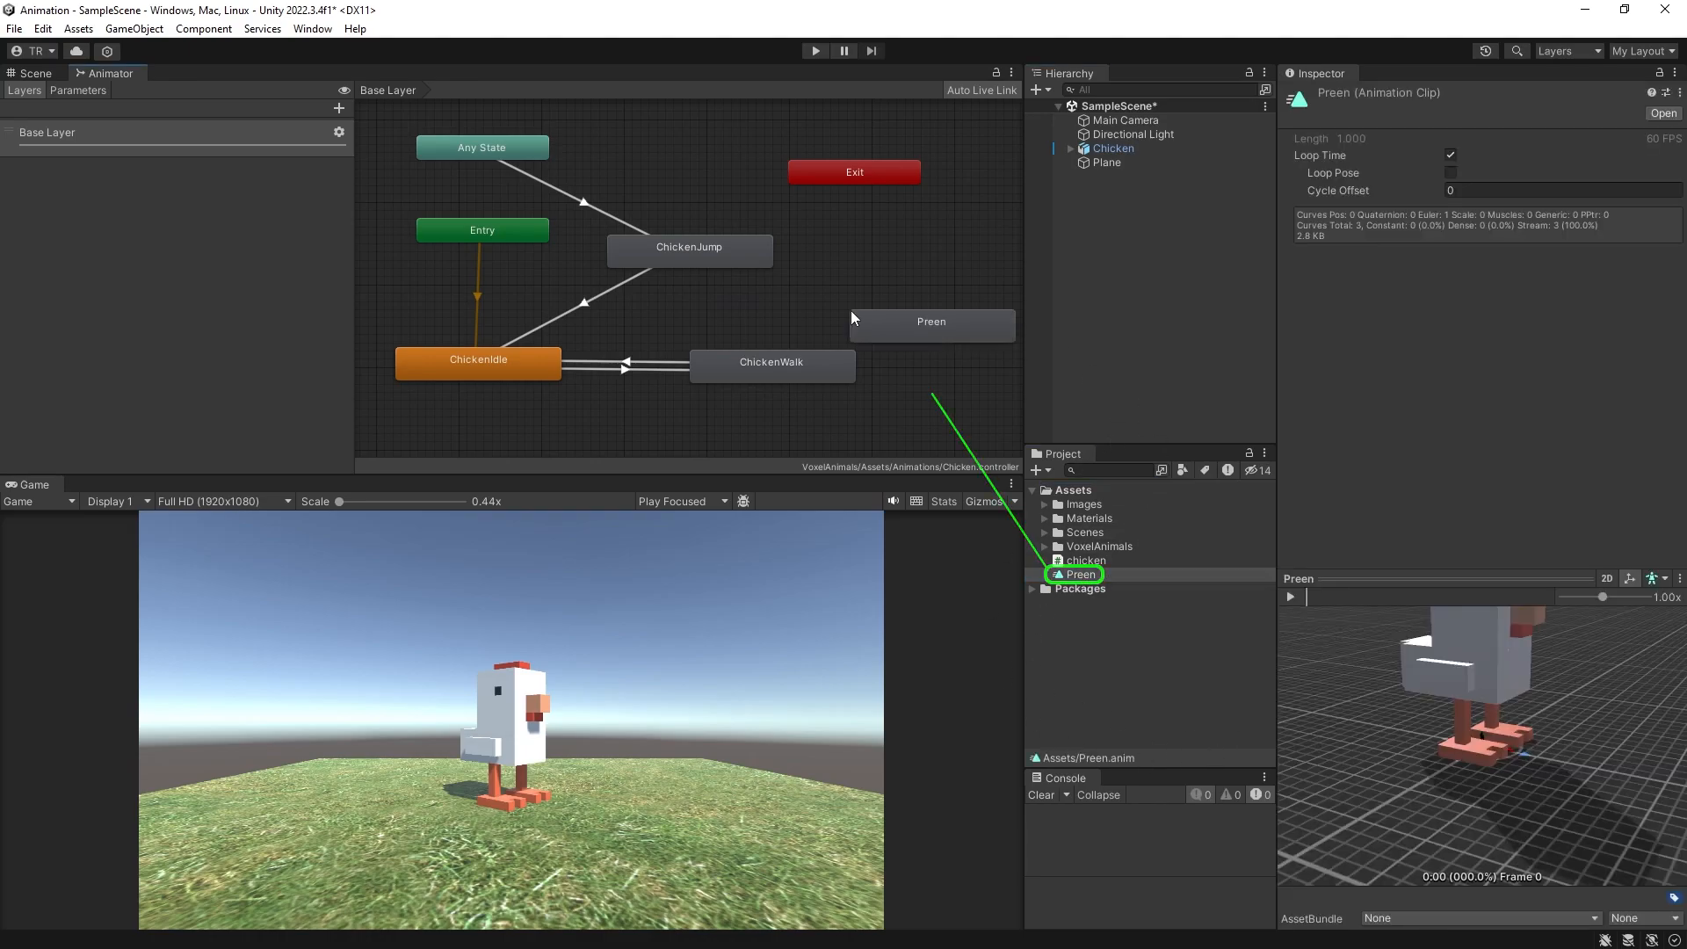
pyautogui.click(907, 335)
pyautogui.press('Delete')
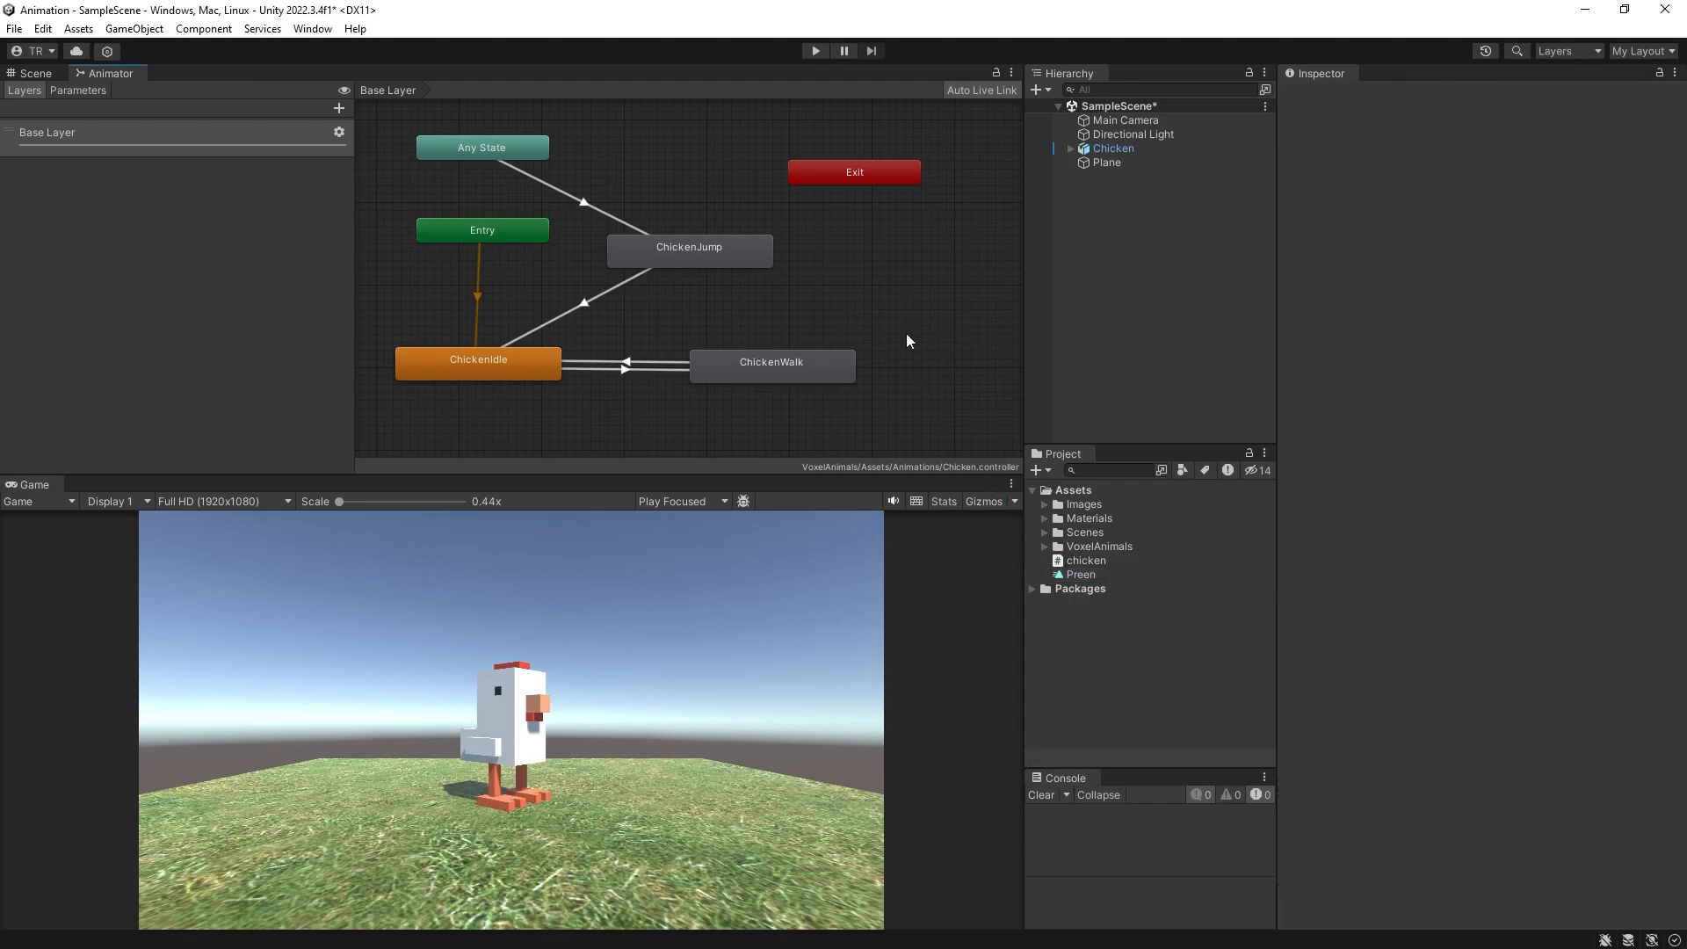
# Step: Create a state from the selected Preen clip near the Exit node, and delete that state
pyautogui.click(1079, 574)
pyautogui.rightClick(810, 235)
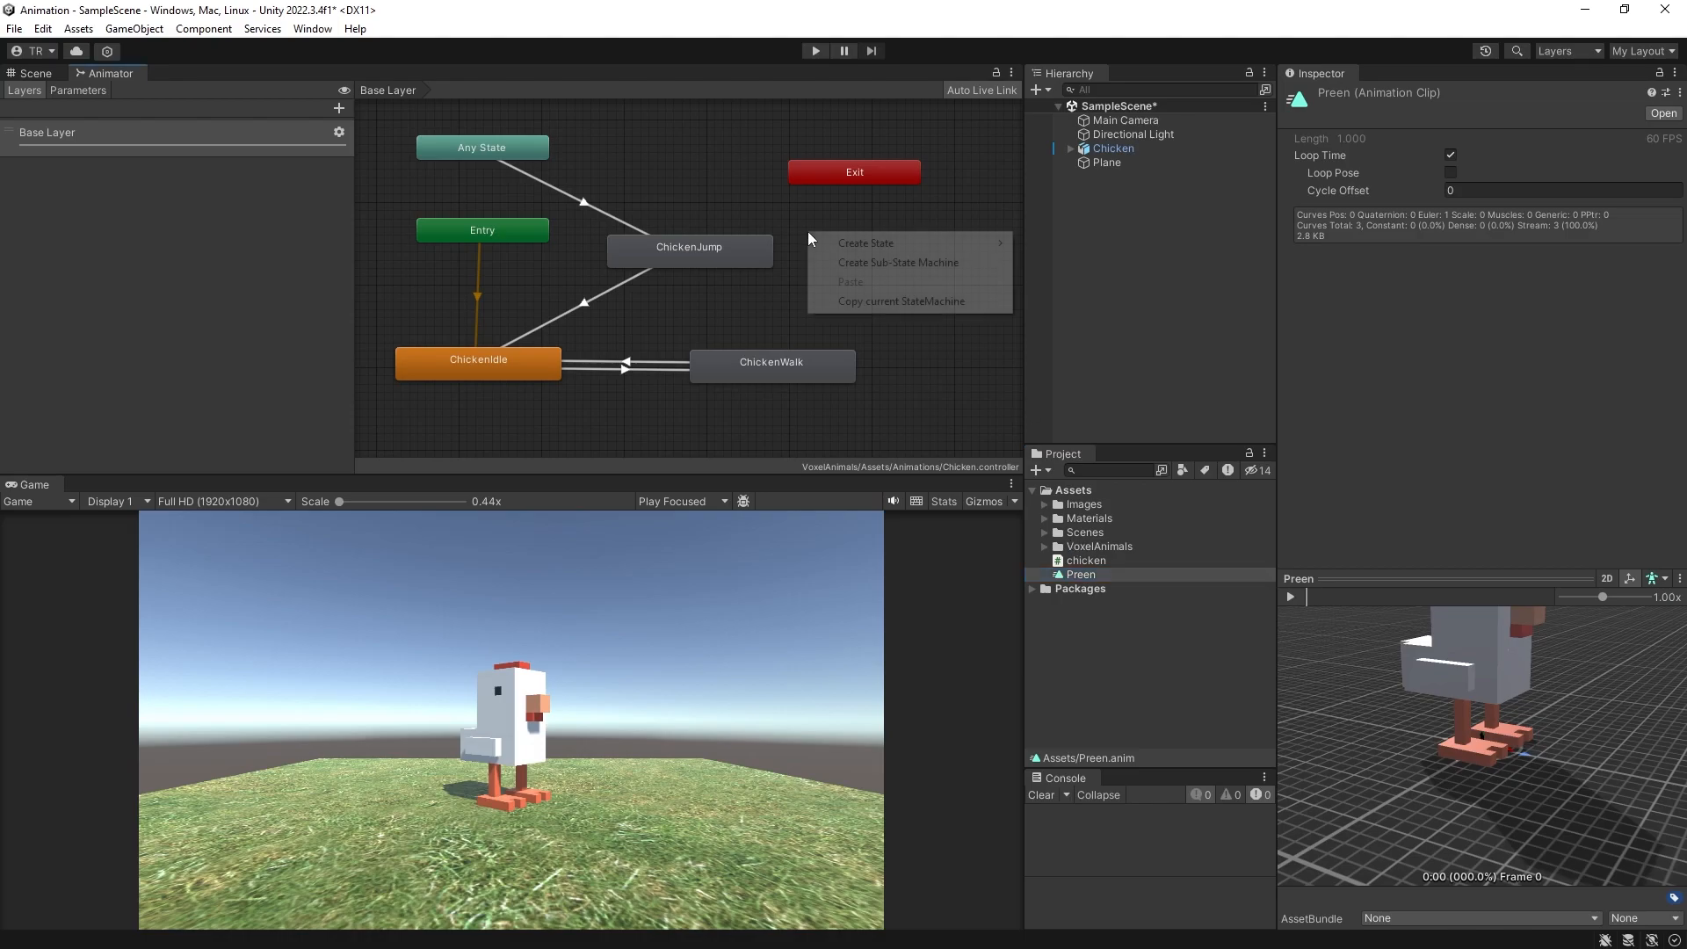
pyautogui.moveTo(860, 245)
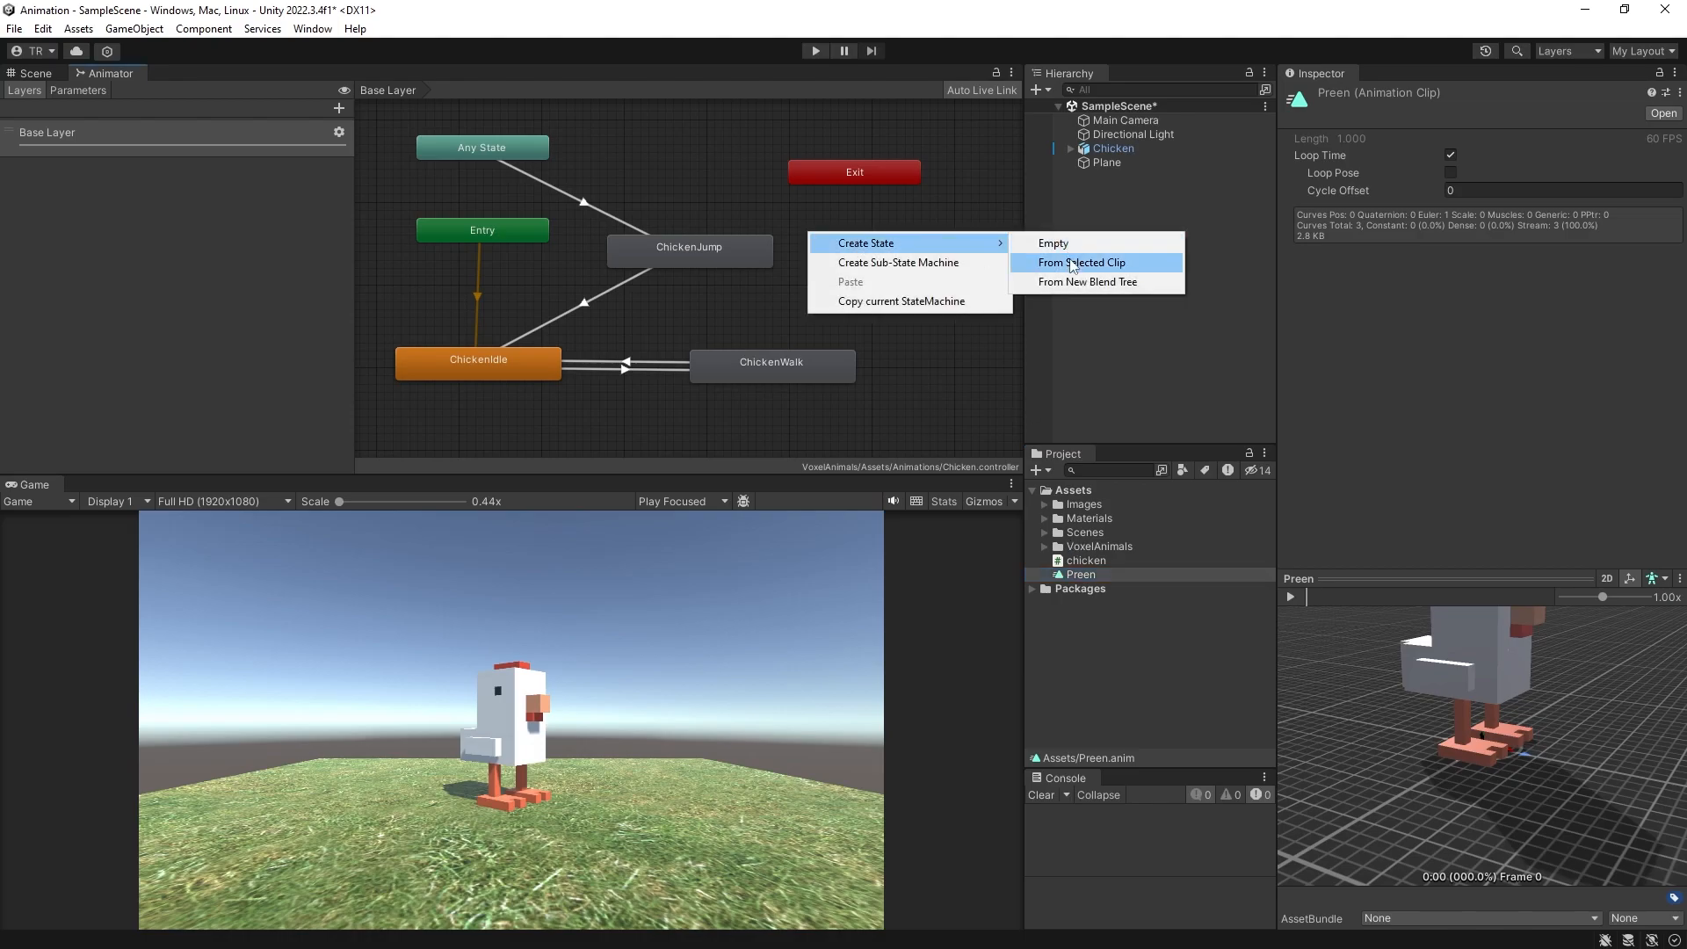
pyautogui.click(1032, 264)
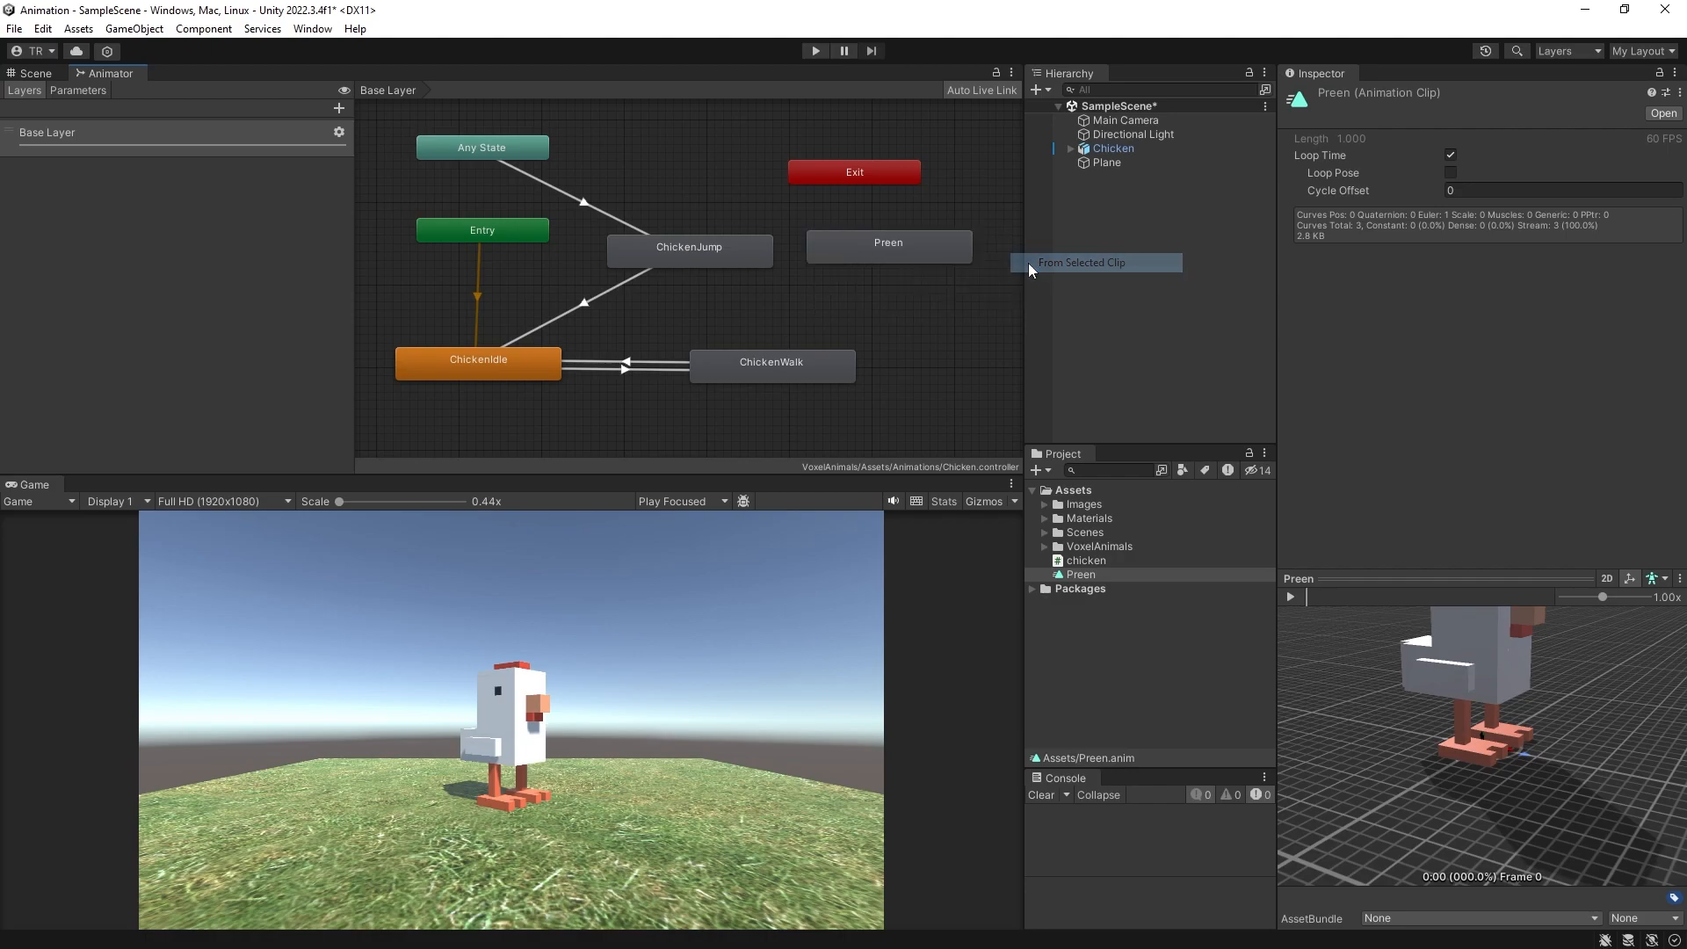
pyautogui.click(875, 249)
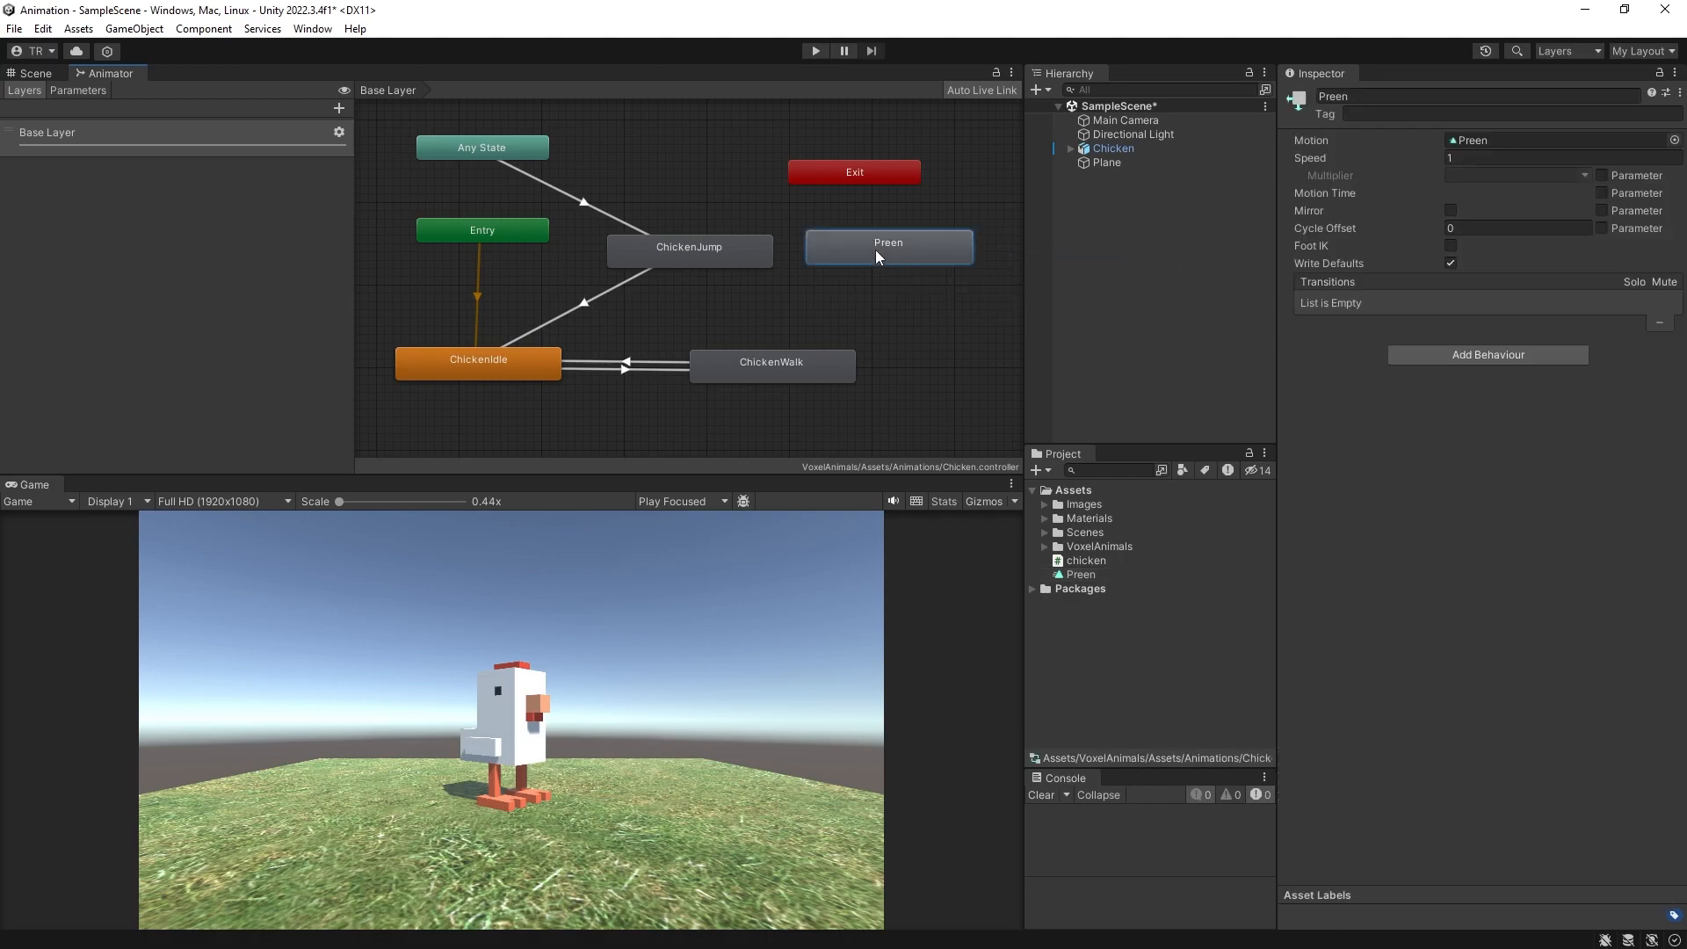
pyautogui.press('Delete')
# Step: Create an empty state beside ChickenJump in the Base Layer and set its Motion to the Preen clip
pyautogui.rightClick(852, 265)
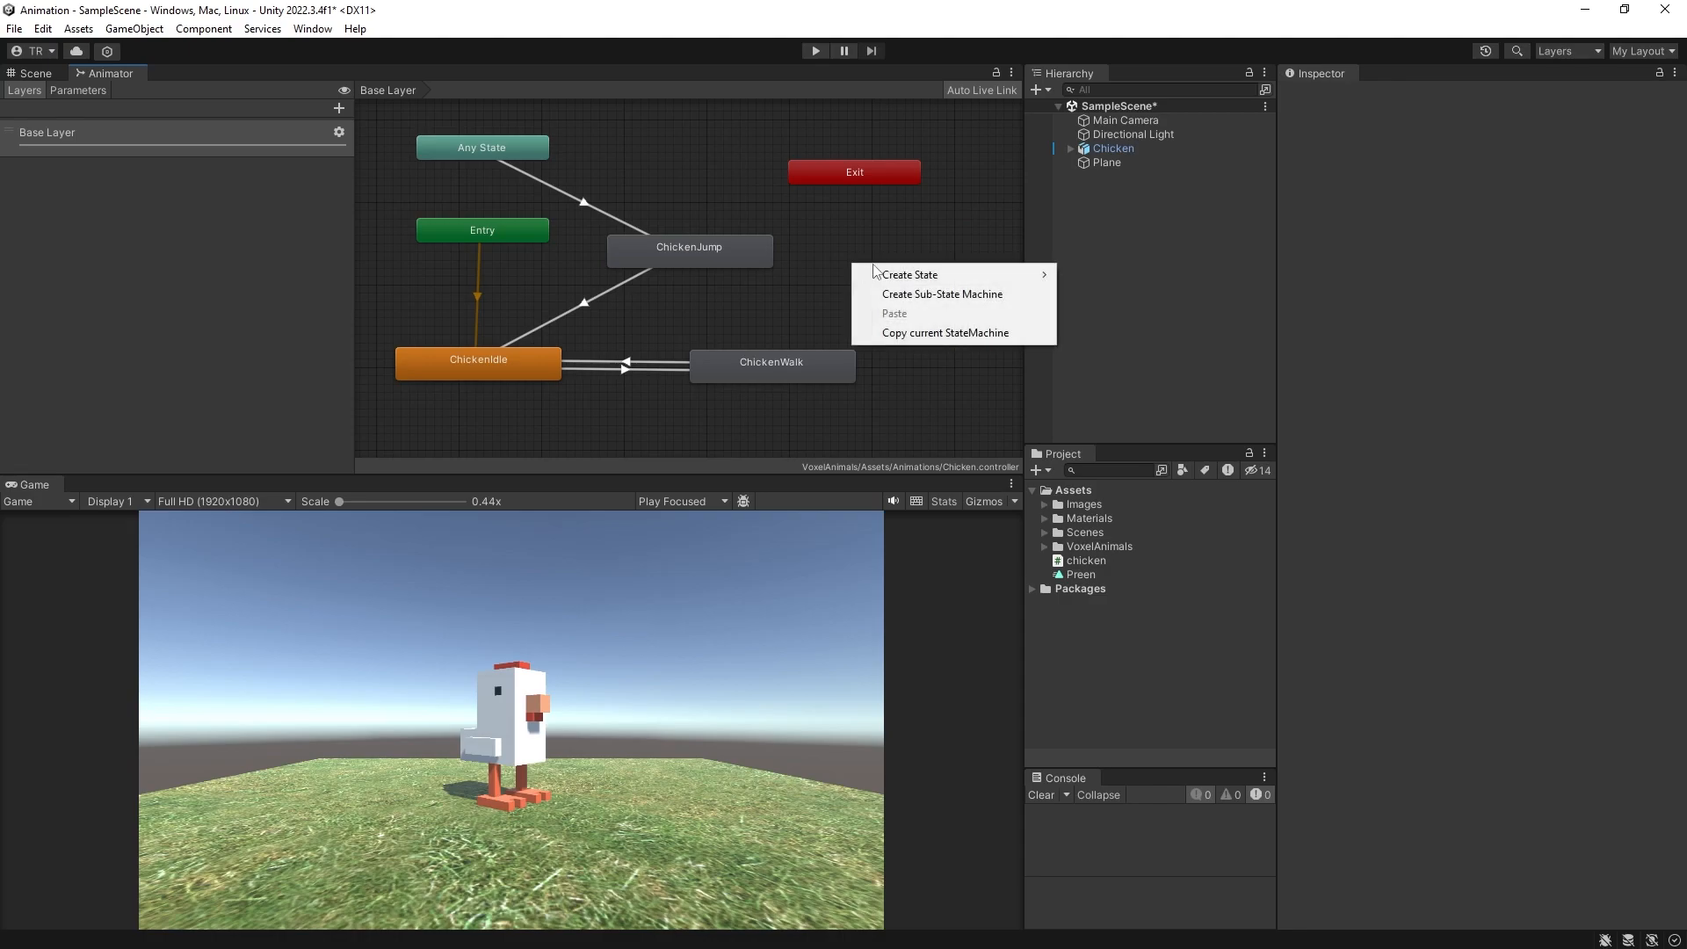
pyautogui.moveTo(878, 275)
pyautogui.click(1099, 274)
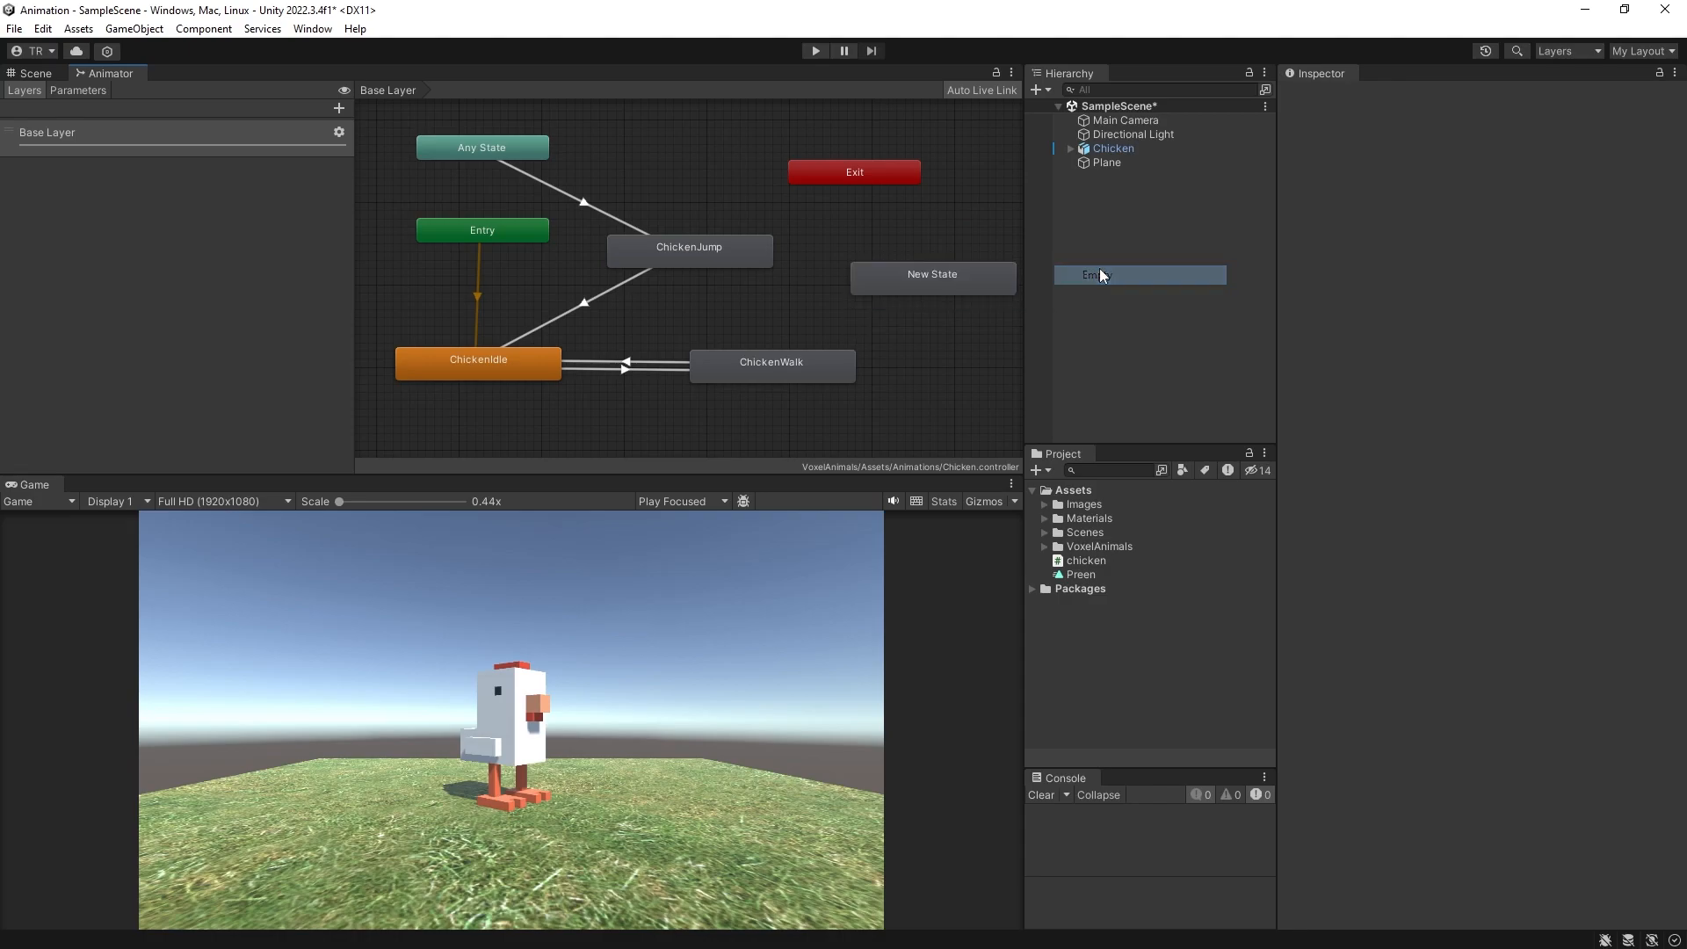
pyautogui.click(915, 281)
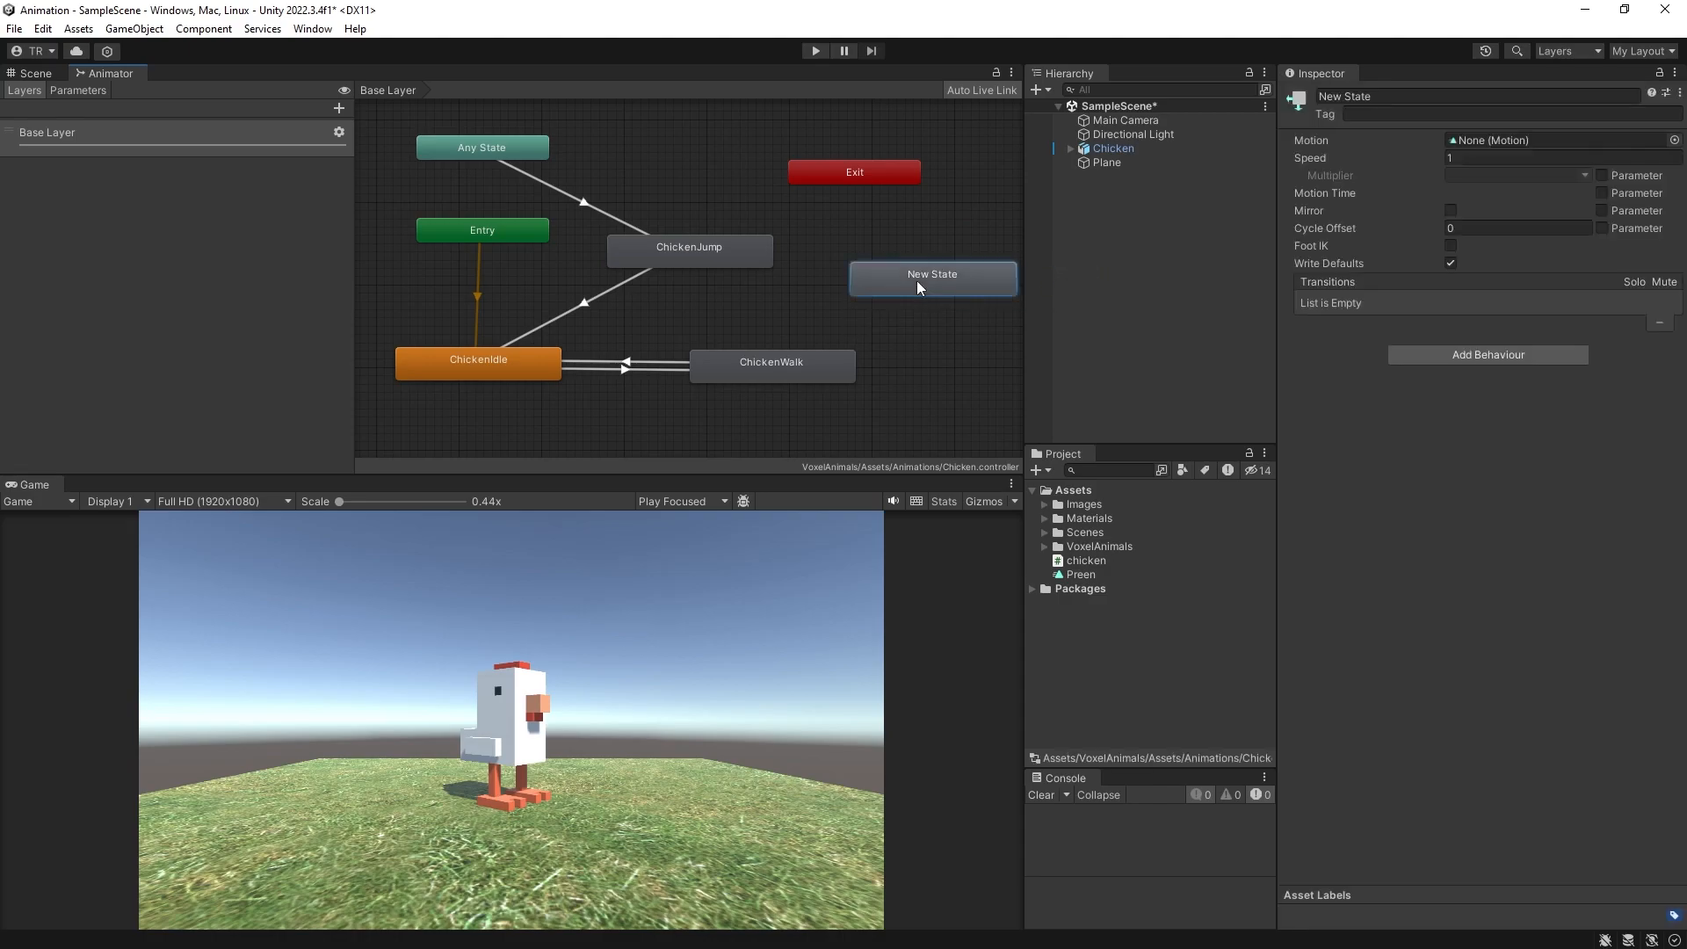
pyautogui.click(1674, 140)
pyautogui.doubleClick(1506, 353)
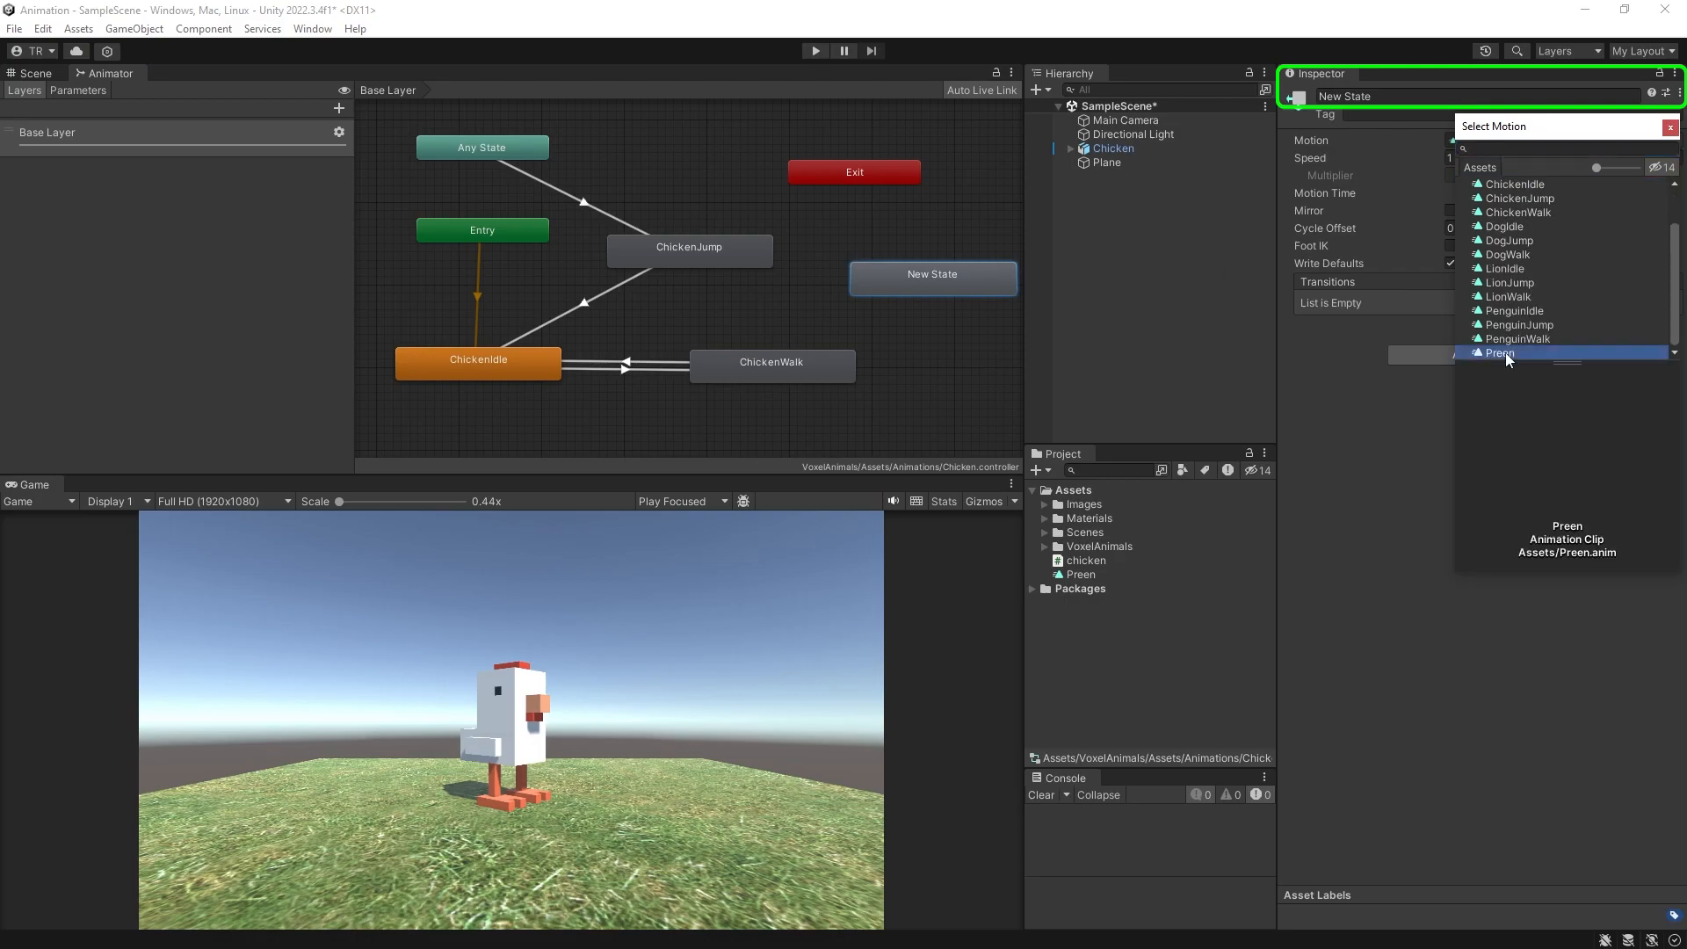
# Step: Rename the new state to Preen
pyautogui.moveTo(1404, 96); pyautogui.dragTo(1080, 80)
pyautogui.write('Preen')
pyautogui.click(939, 286)
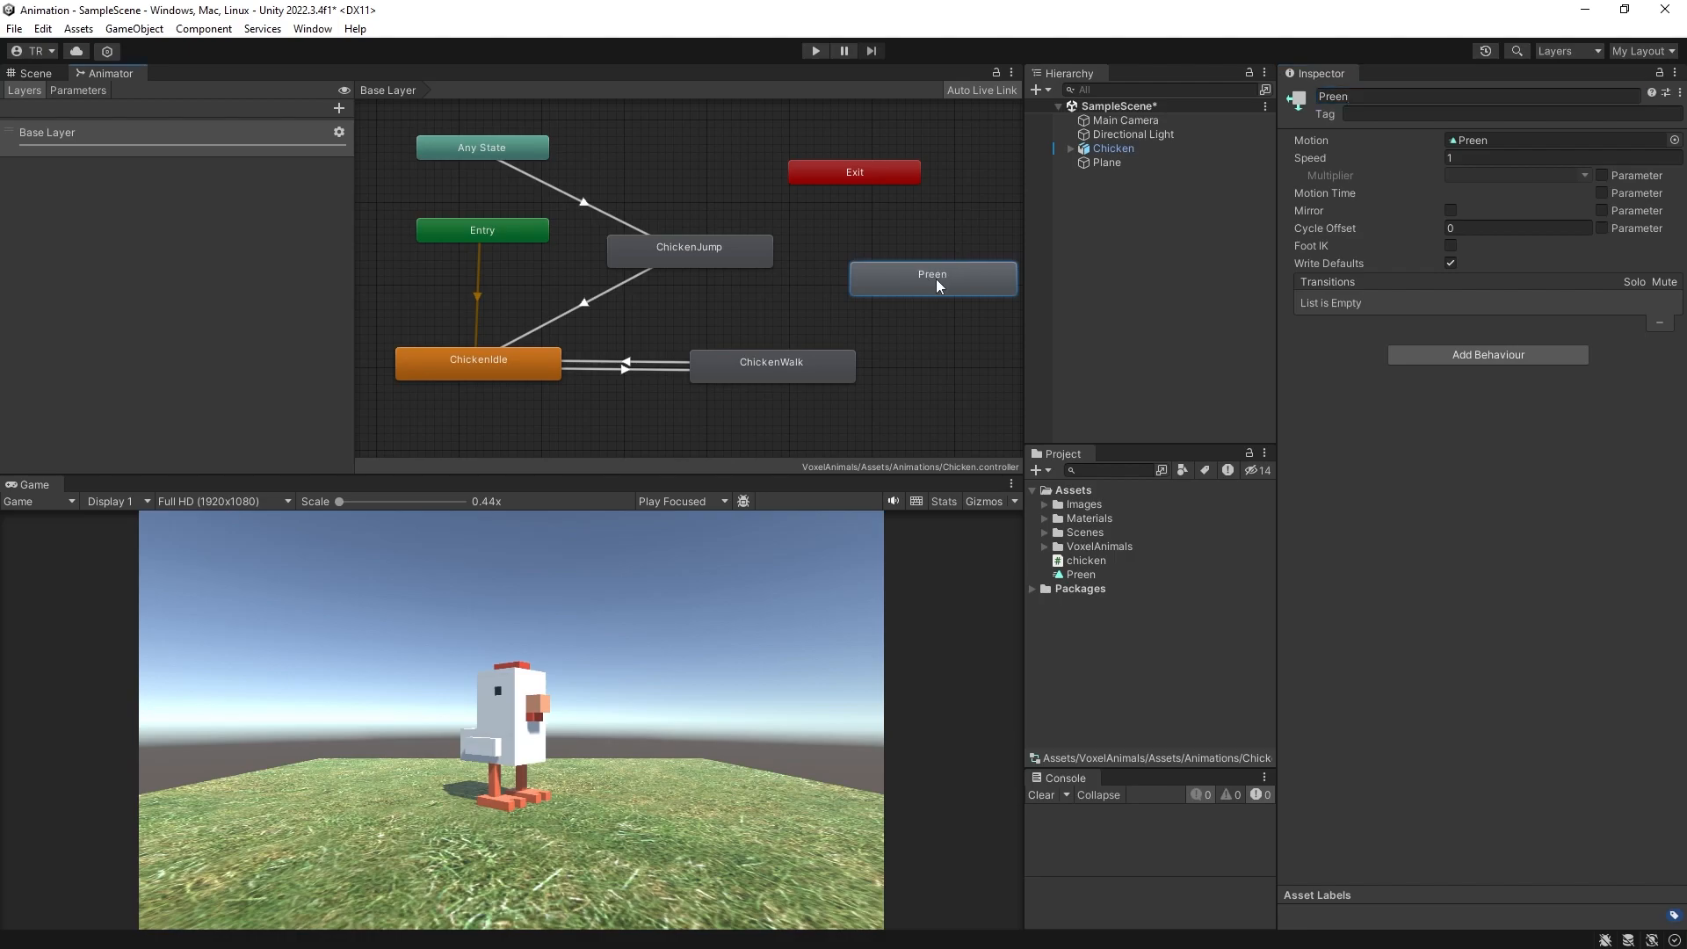
# Step: Open the Preen state's animation clip and play it in the preview
pyautogui.doubleClick(939, 285)
pyautogui.moveTo(1493, 727); pyautogui.dragTo(1466, 749)
pyautogui.click(1292, 597)
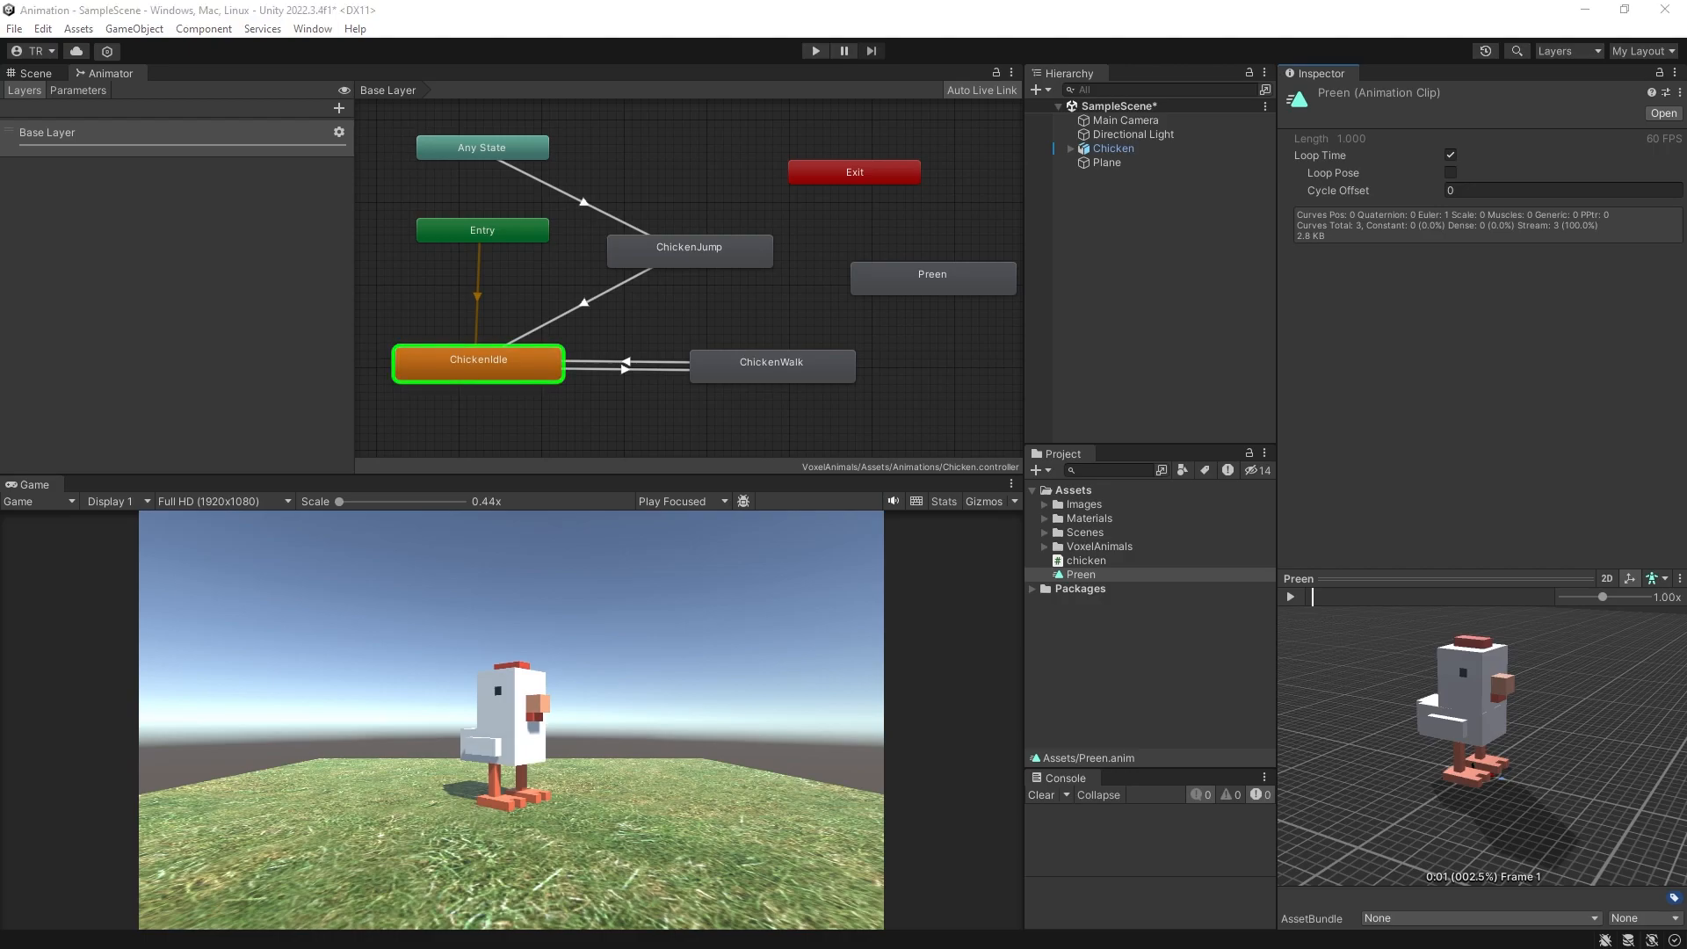
# Step: Make a transition from the ChickenIdle state to the Preen state
pyautogui.rightClick(458, 366)
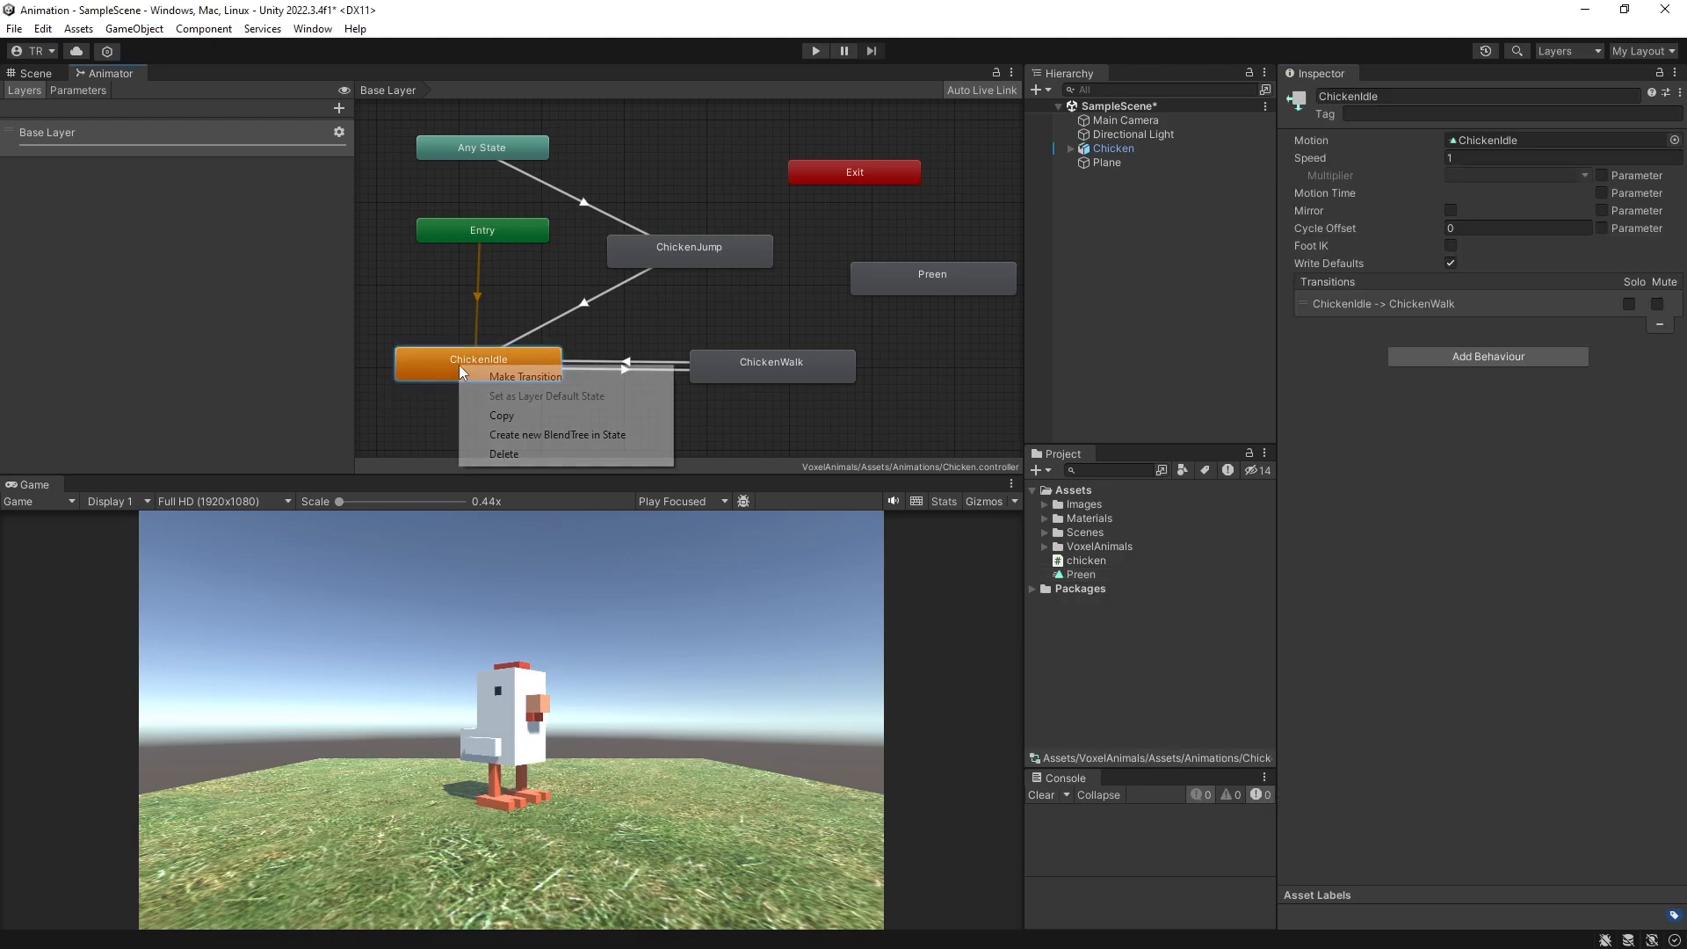
pyautogui.click(495, 378)
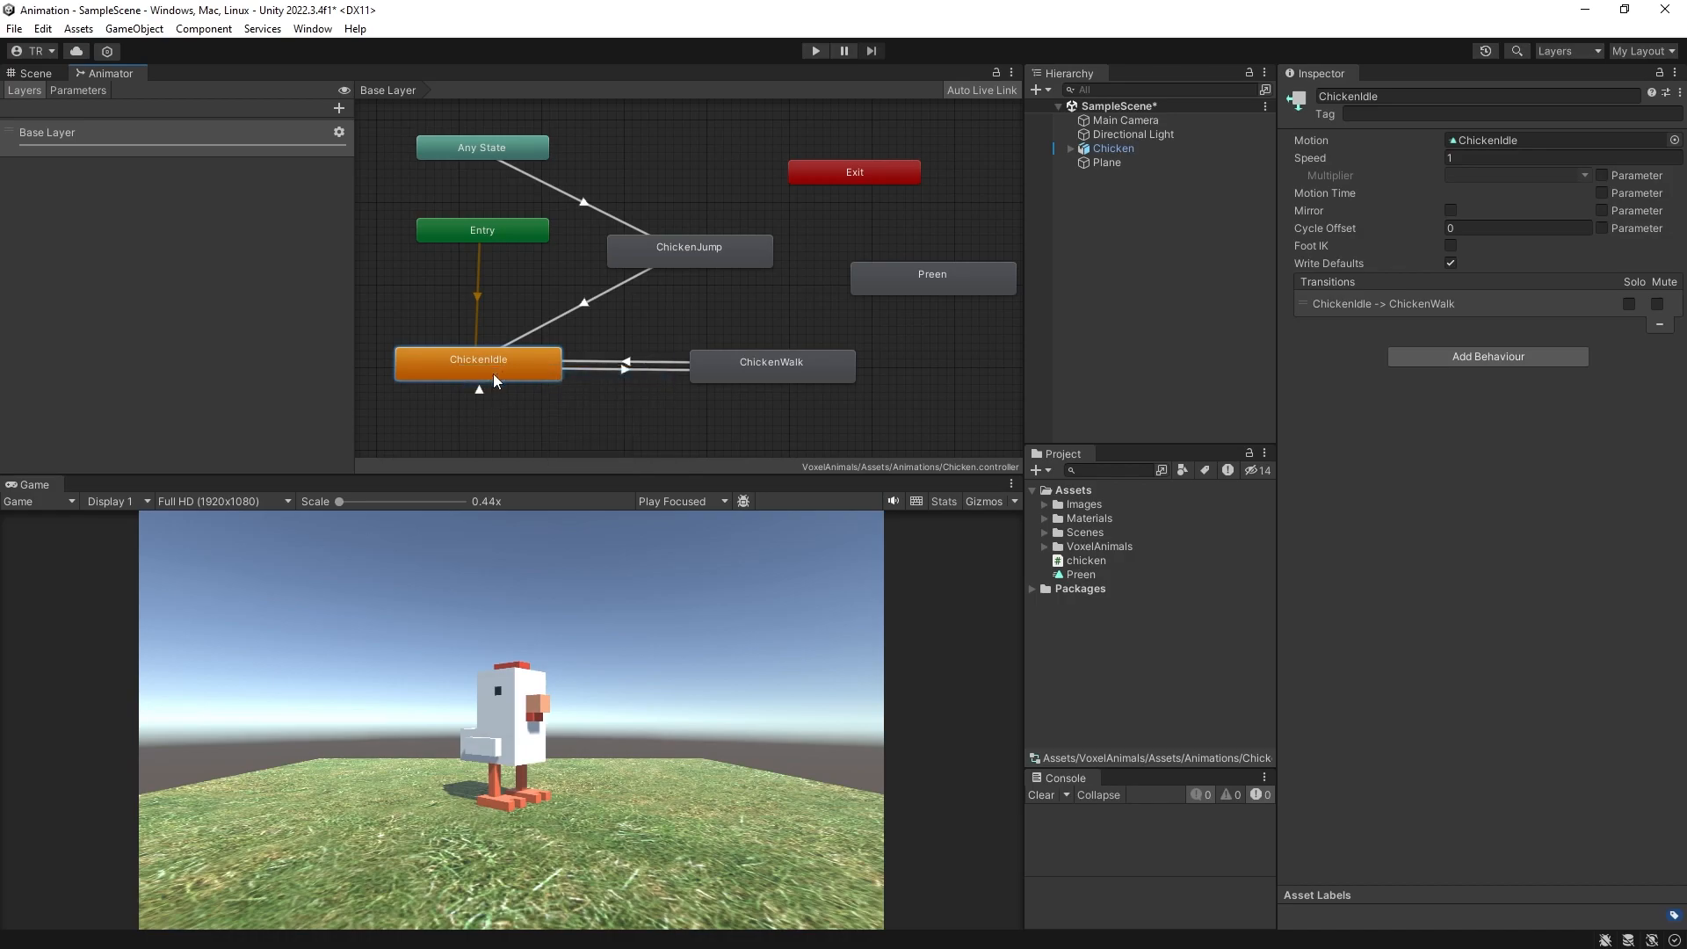
pyautogui.click(900, 282)
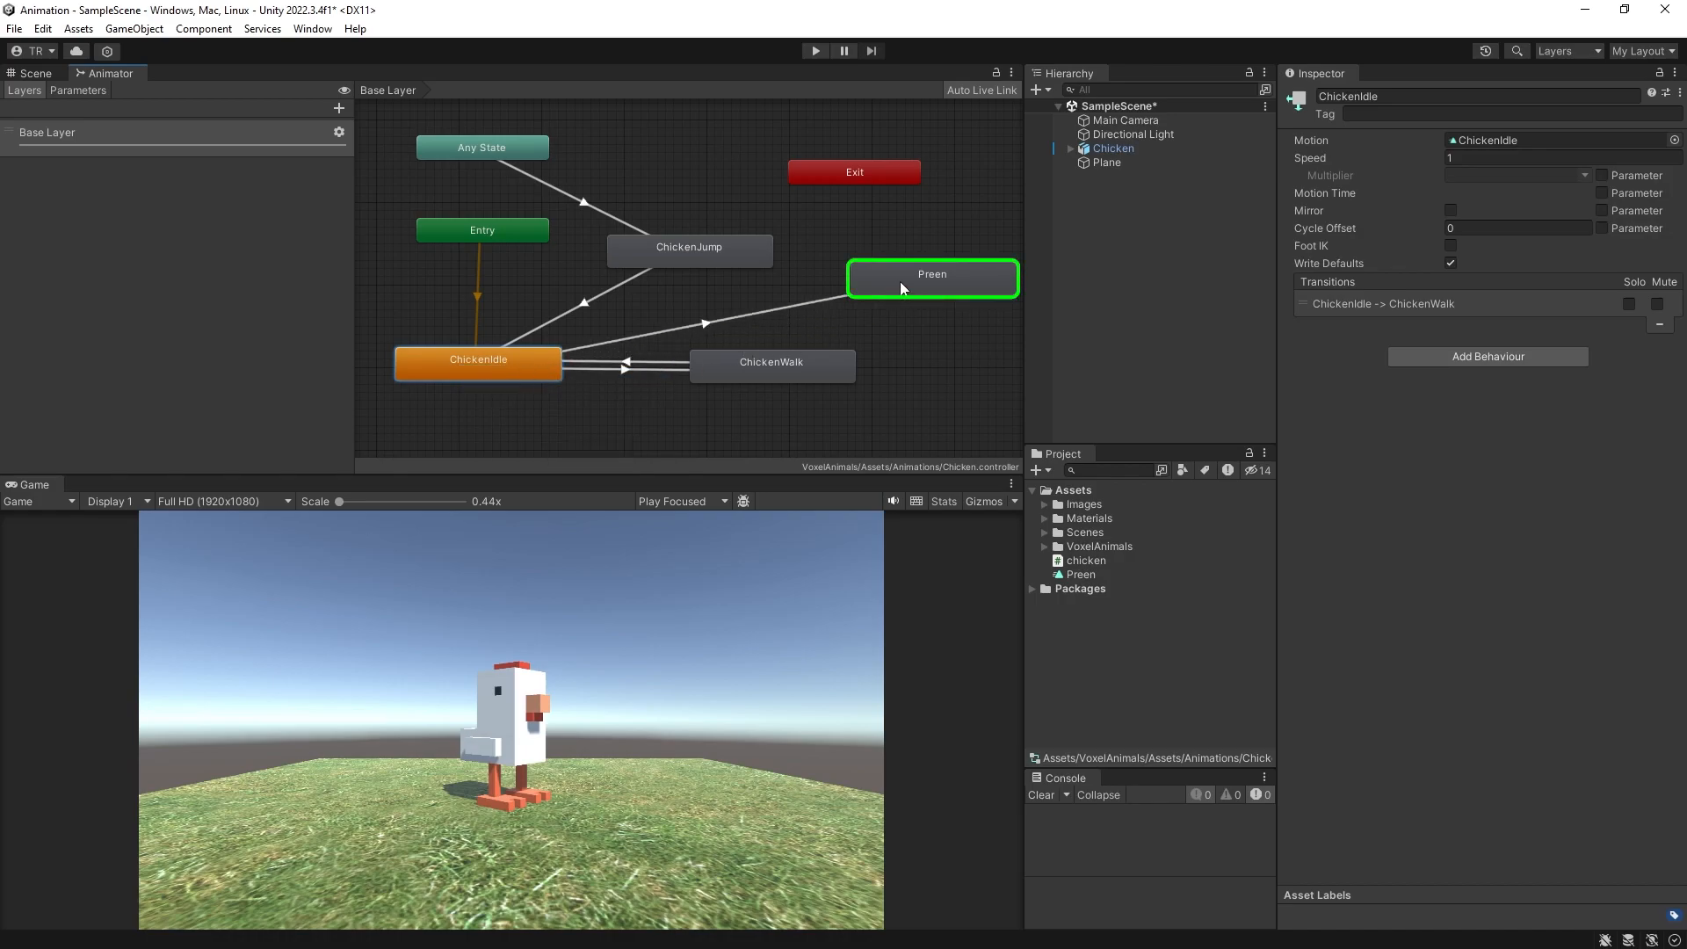
pyautogui.click(899, 283)
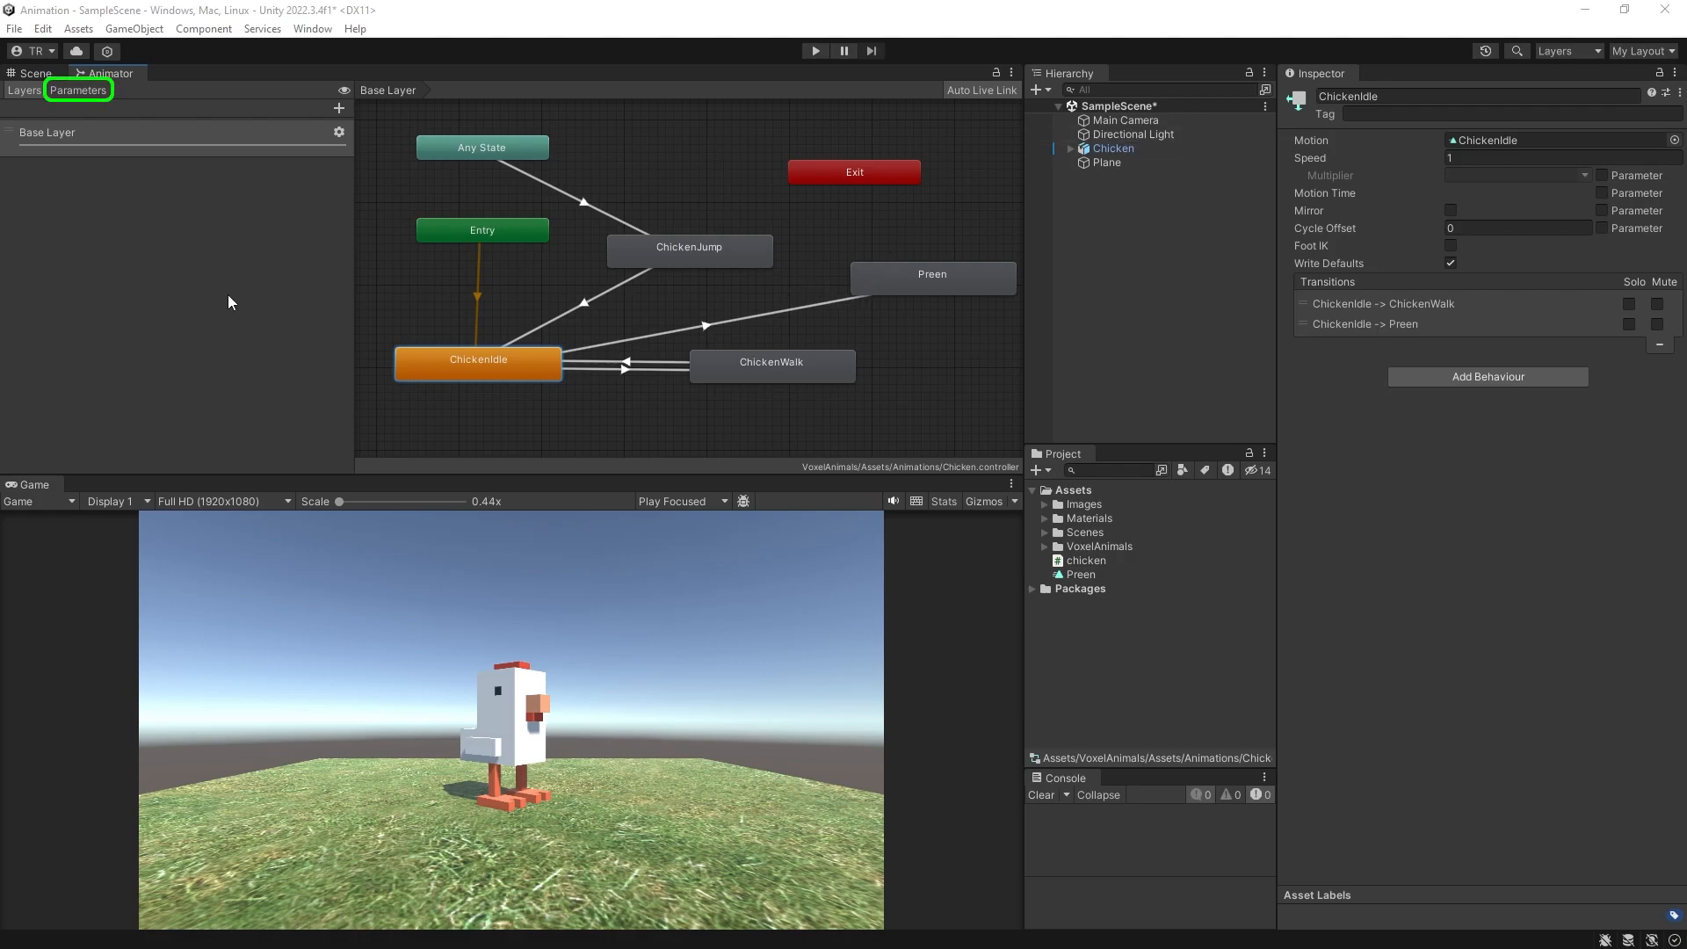
# Step: Add a Trigger parameter named preen to the Animator controller
pyautogui.click(77, 91)
pyautogui.click(339, 110)
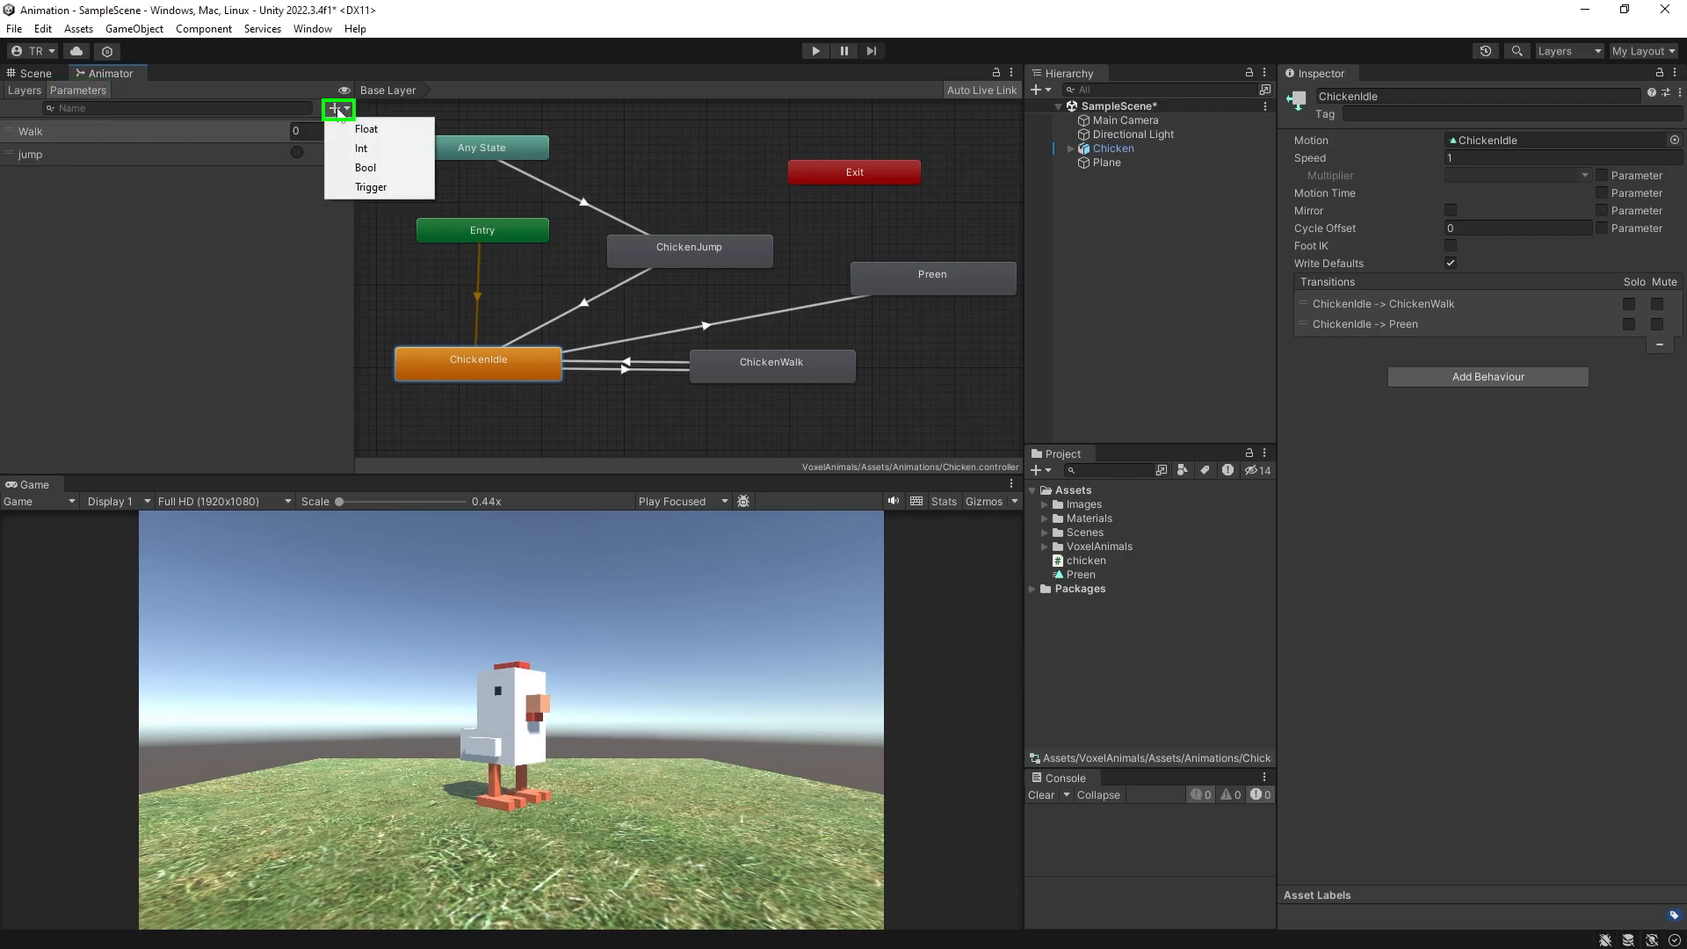
pyautogui.click(370, 188)
pyautogui.write('preen')
pyautogui.press('Return')
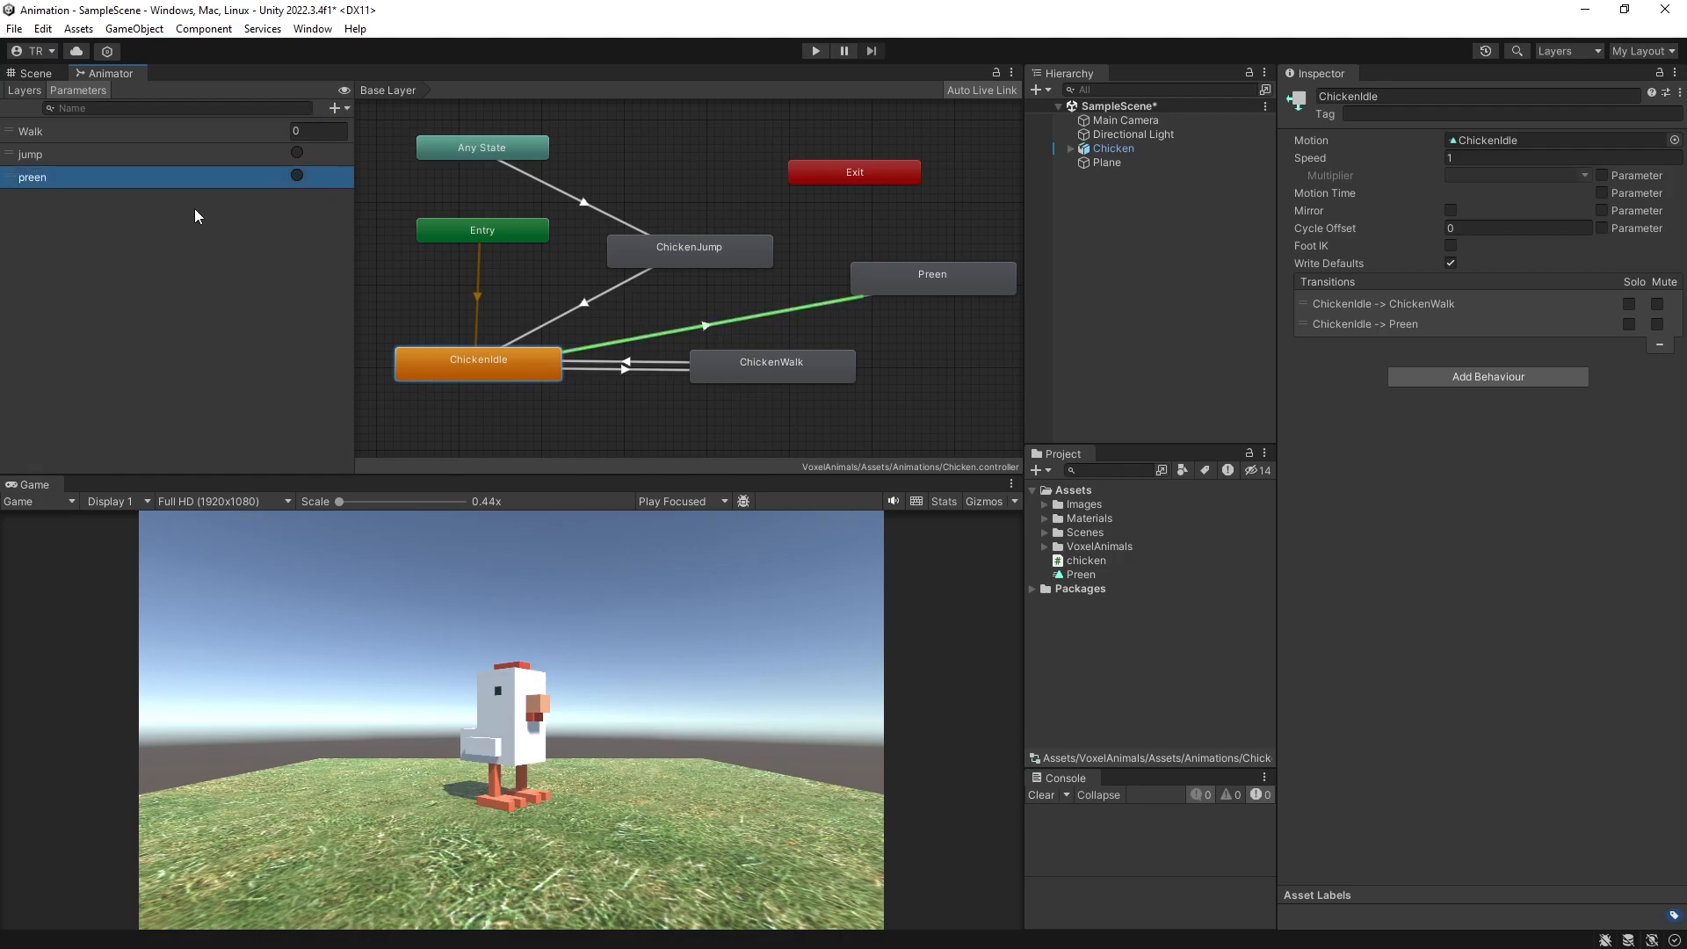
# Step: Add a condition to the ChickenIdle to Preen transition and set it to the preen trigger
pyautogui.click(707, 328)
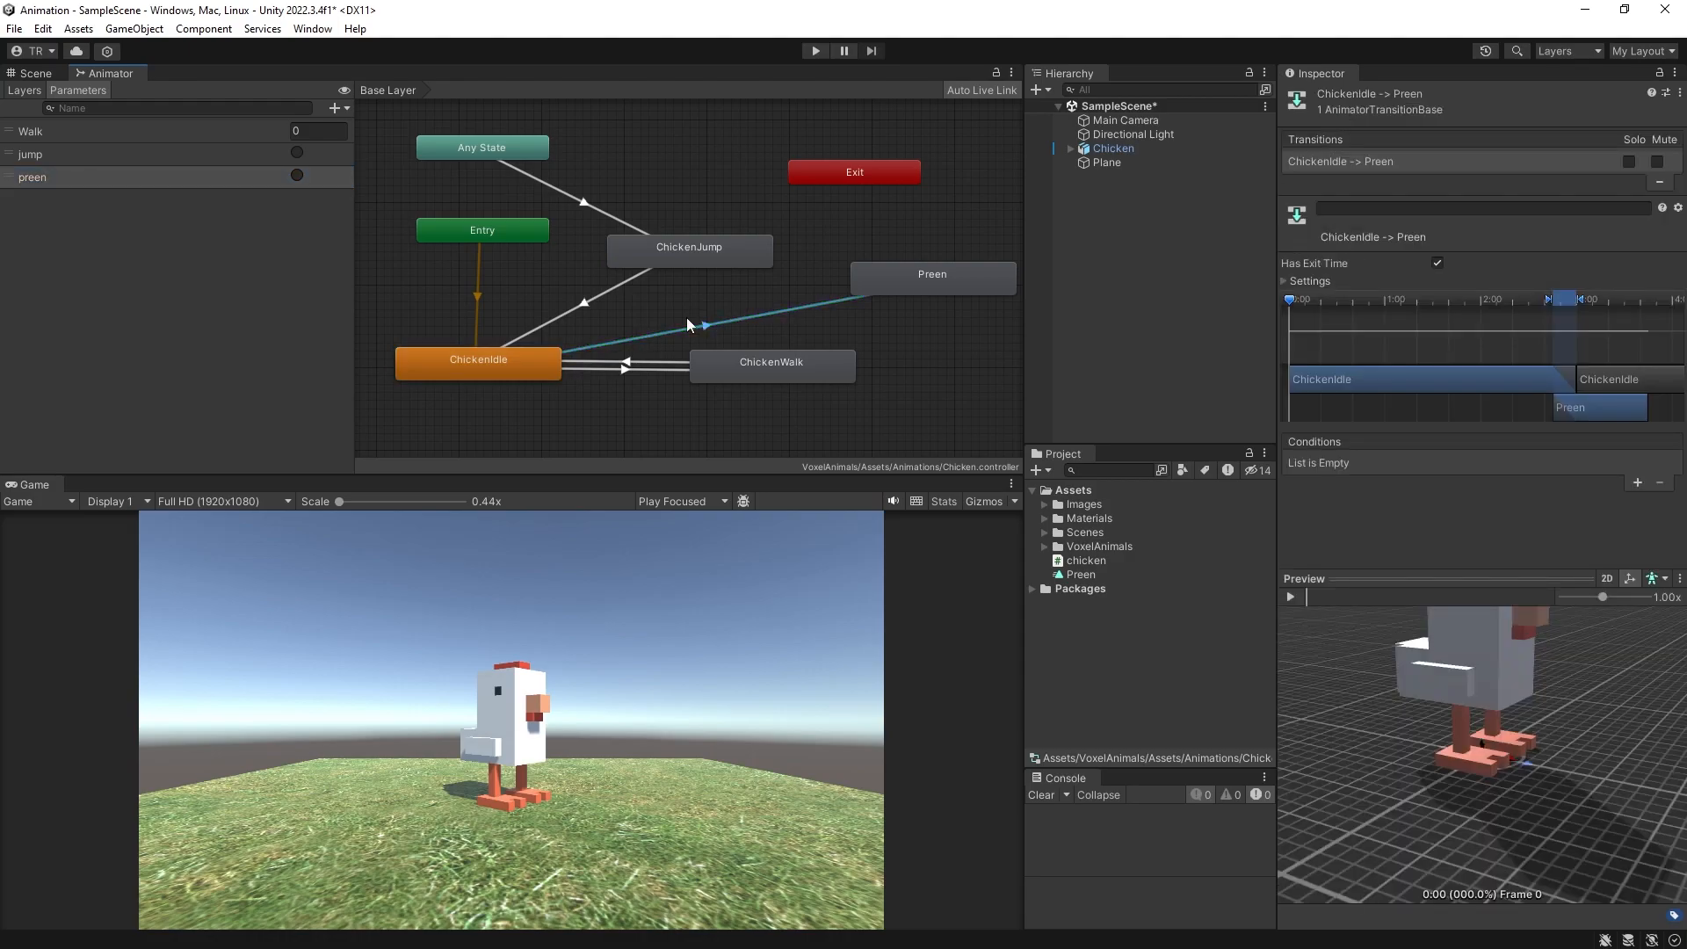
pyautogui.click(1639, 484)
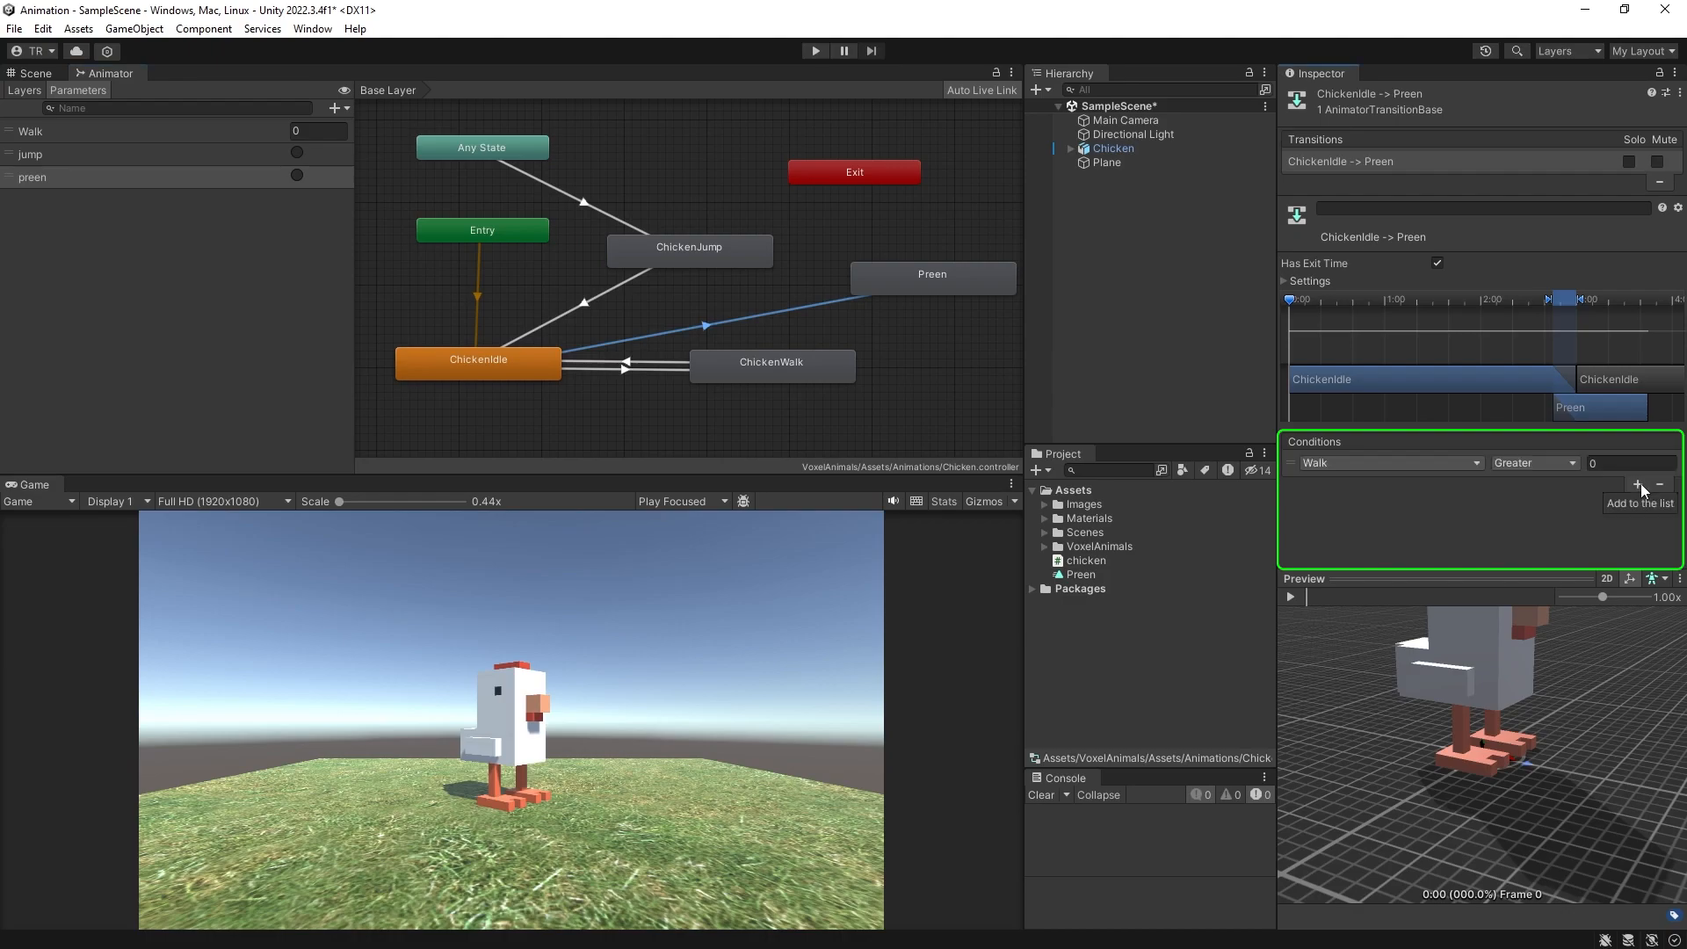
pyautogui.click(1382, 467)
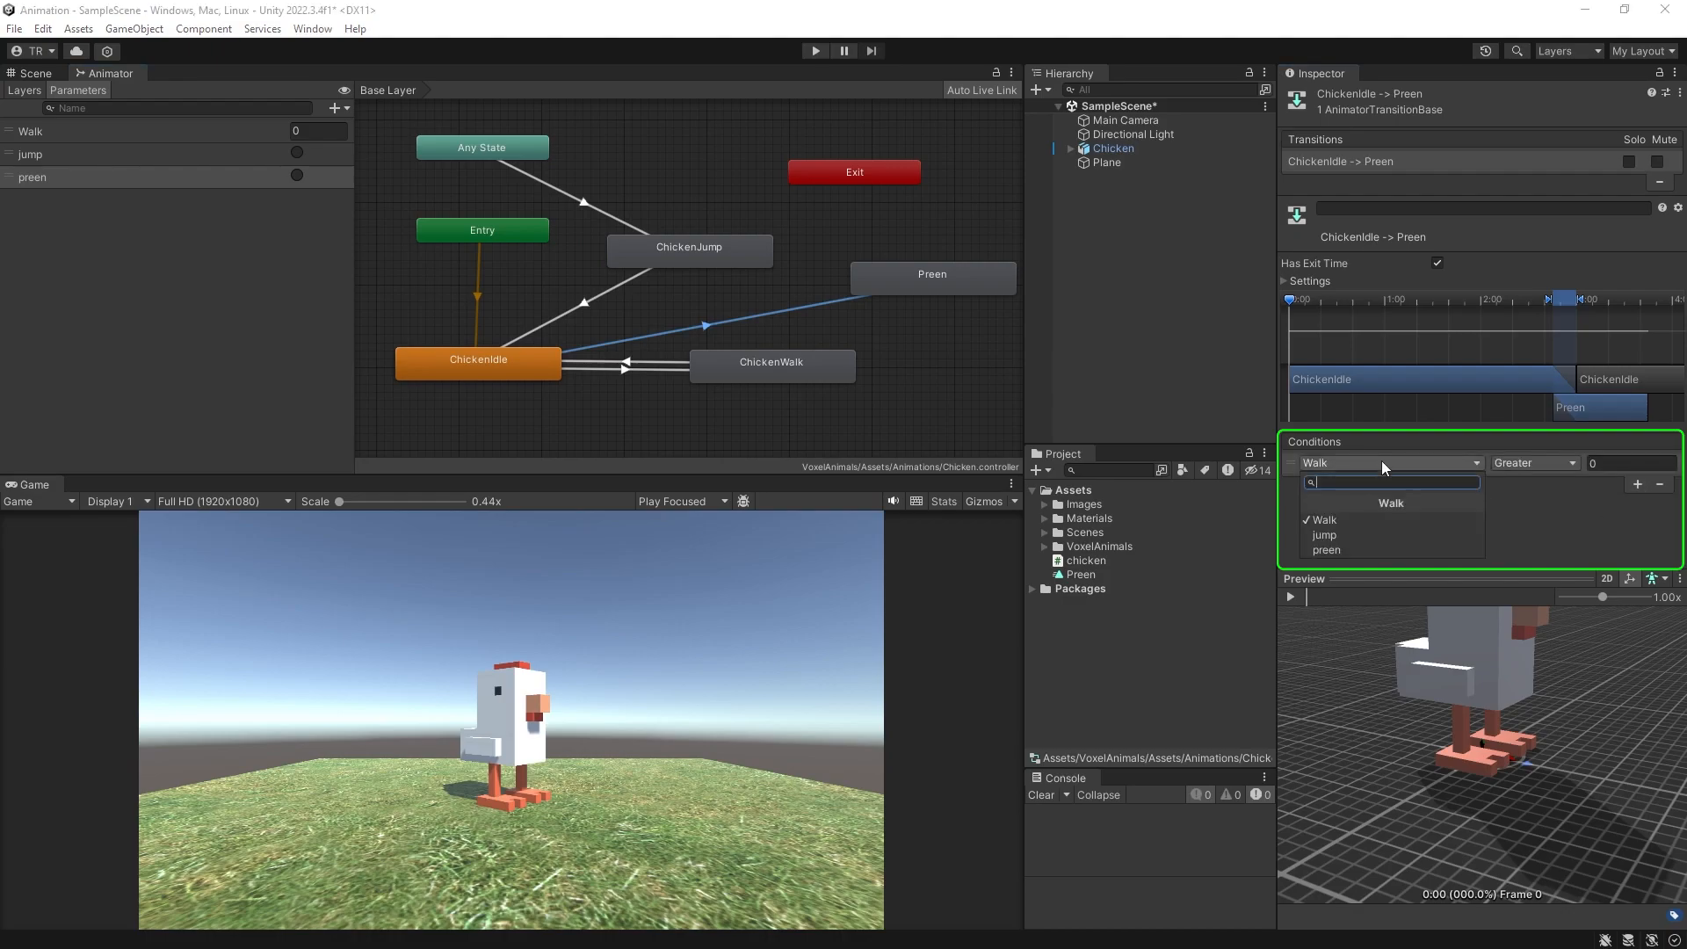
pyautogui.click(1325, 553)
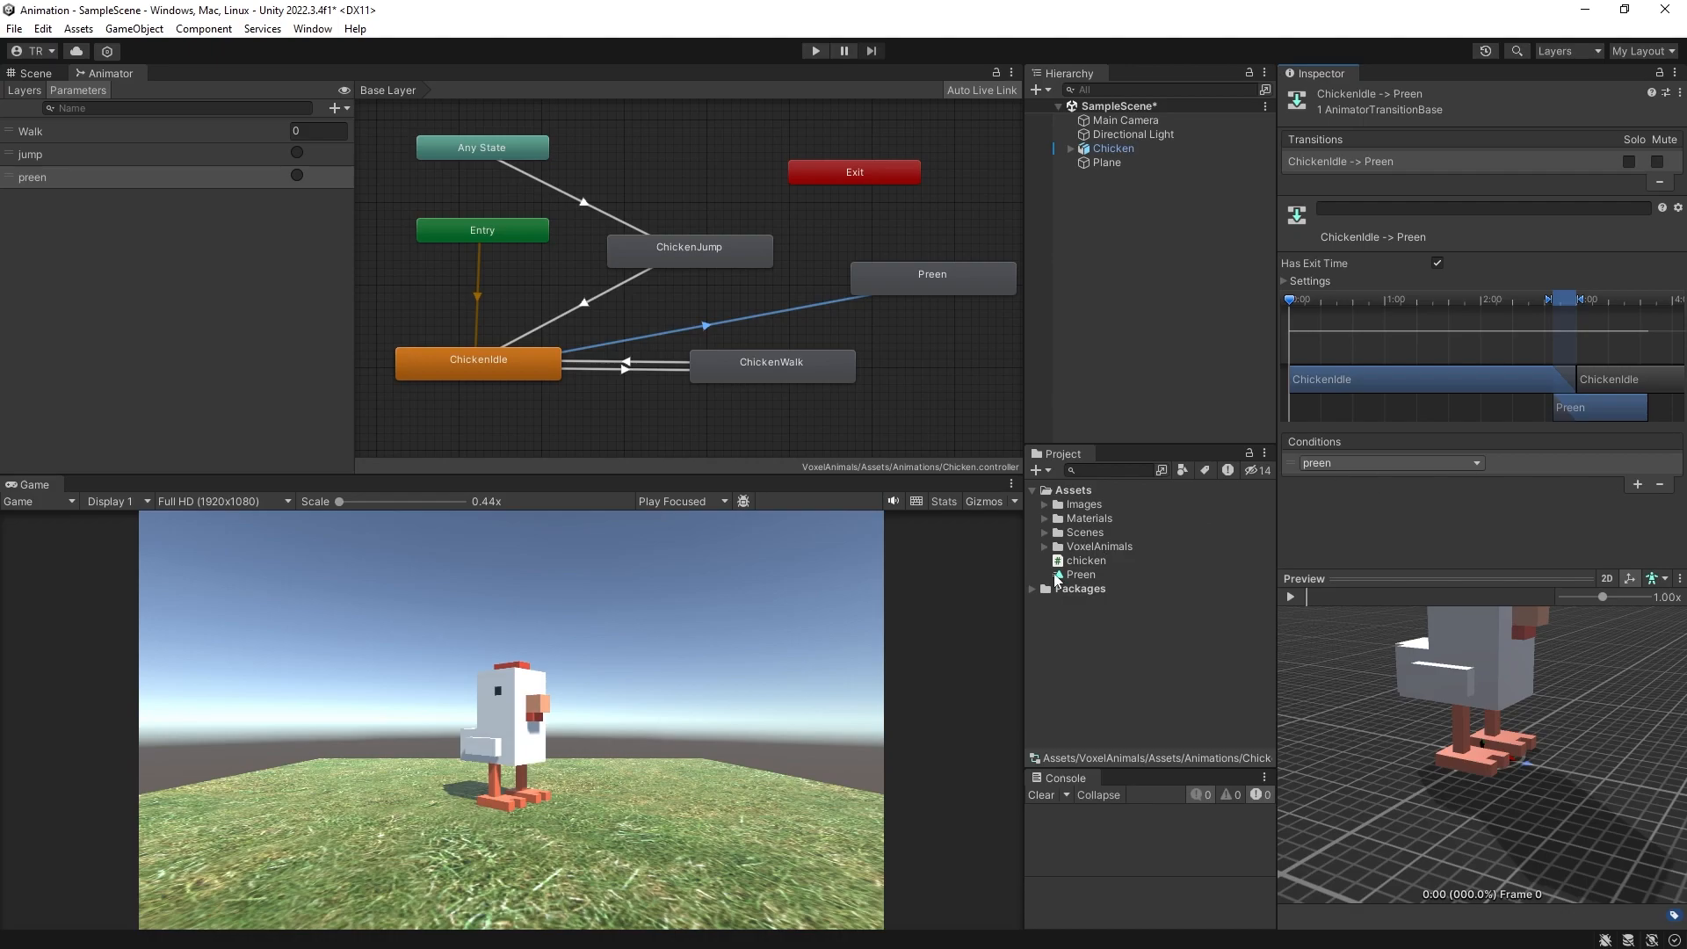
# Step: Open the chicken script in Visual Studio and comment out the anim.SetInteger("Walk",1) line in Start()
pyautogui.doubleClick(1073, 562)
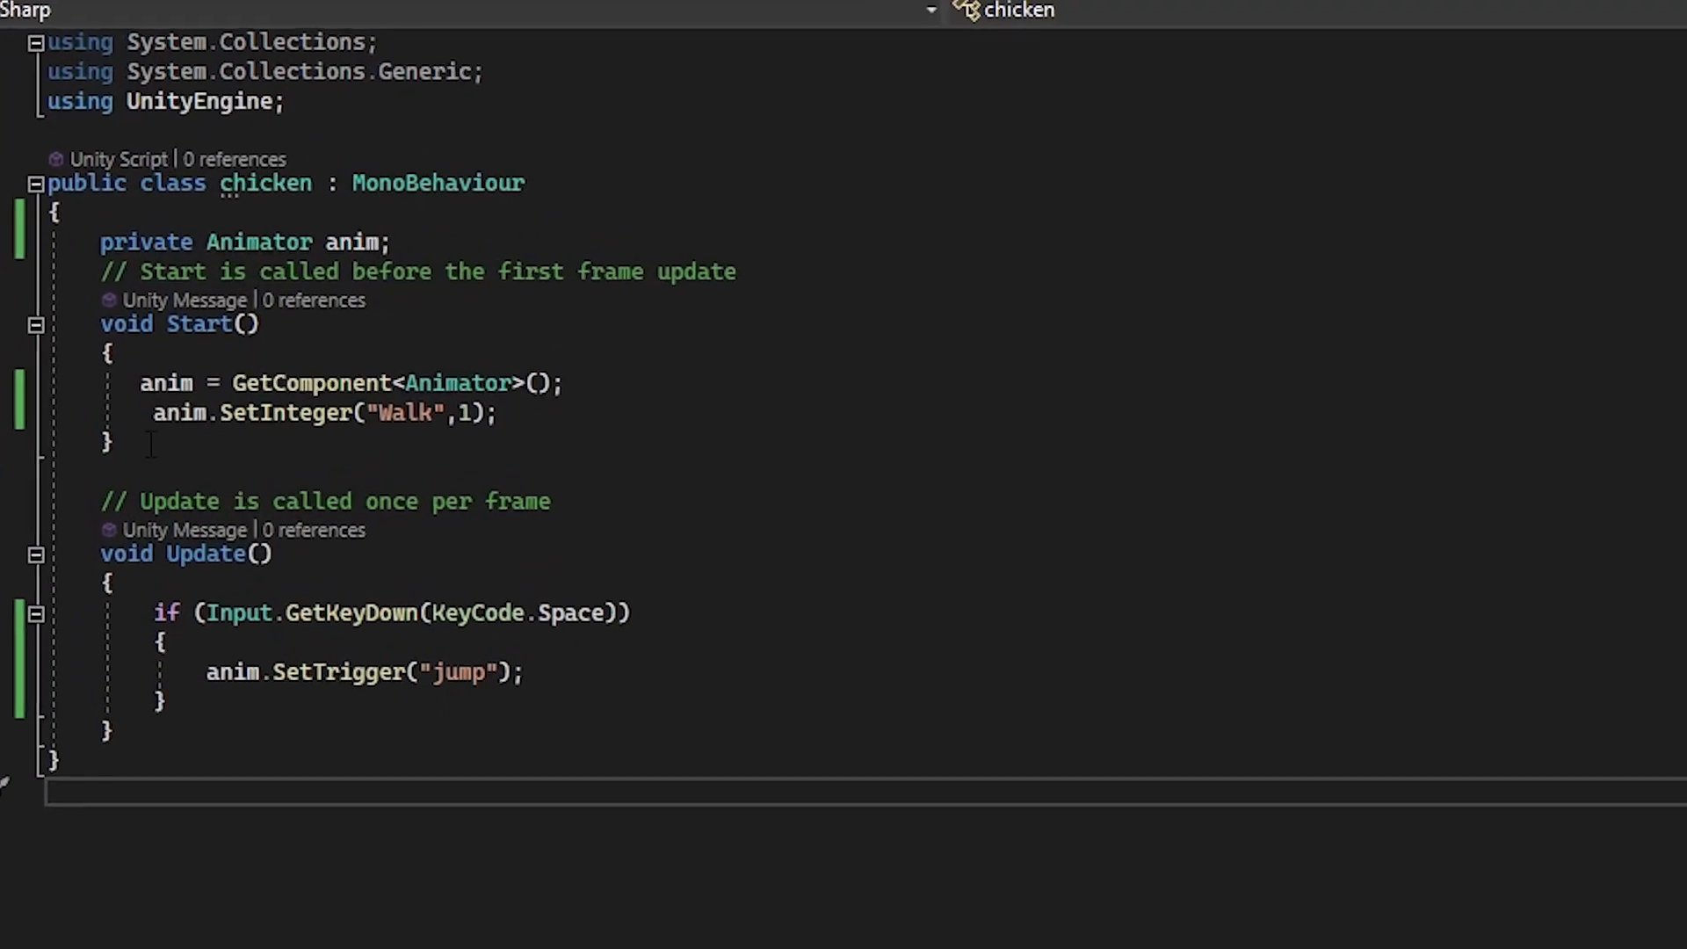
pyautogui.click(144, 413)
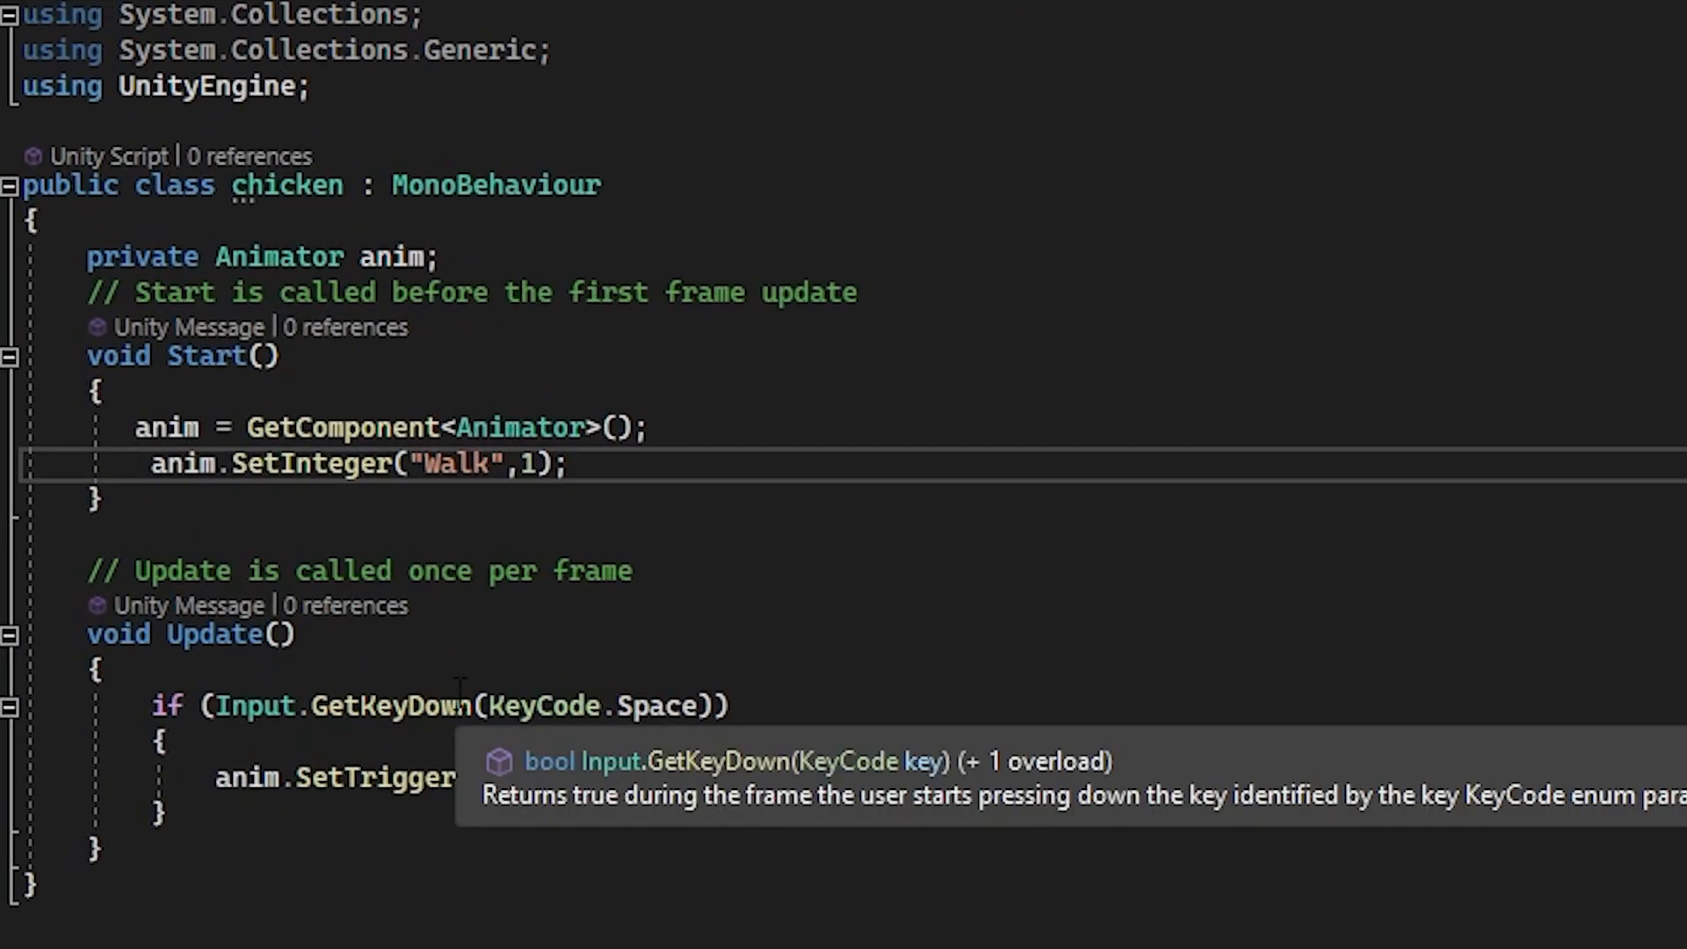
pyautogui.write('//')
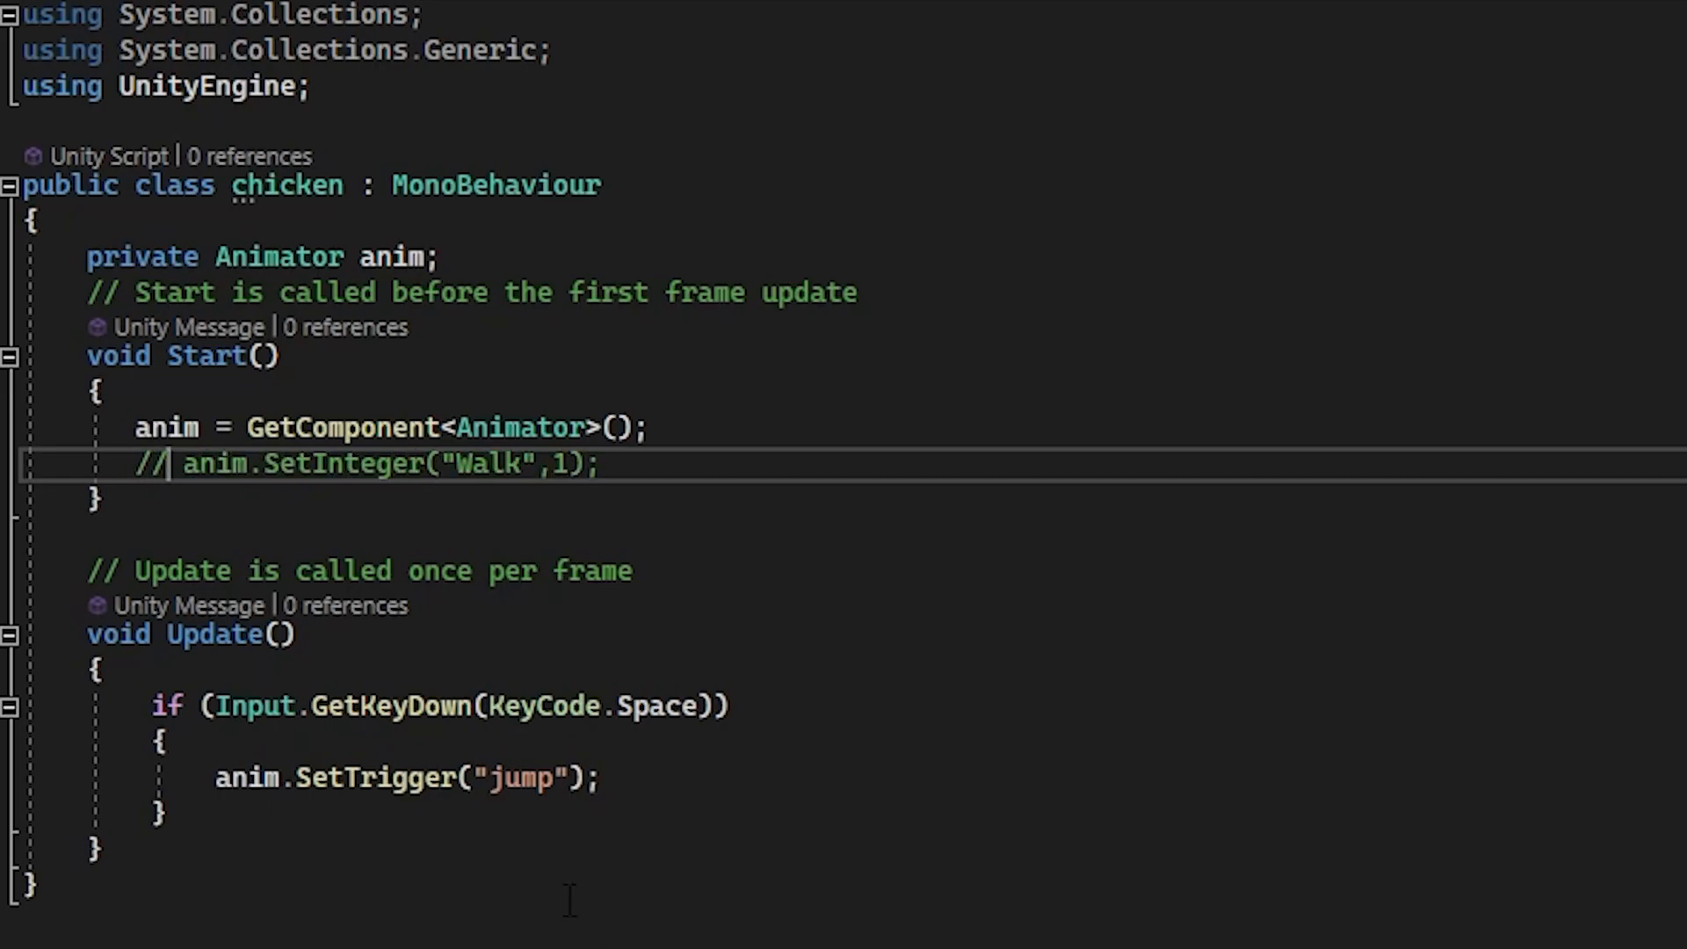
# Step: Change the trigger name in Update()'s SetTrigger call to "preen", save the script and return to Unity
pyautogui.doubleClick(511, 785)
pyautogui.write('preen')
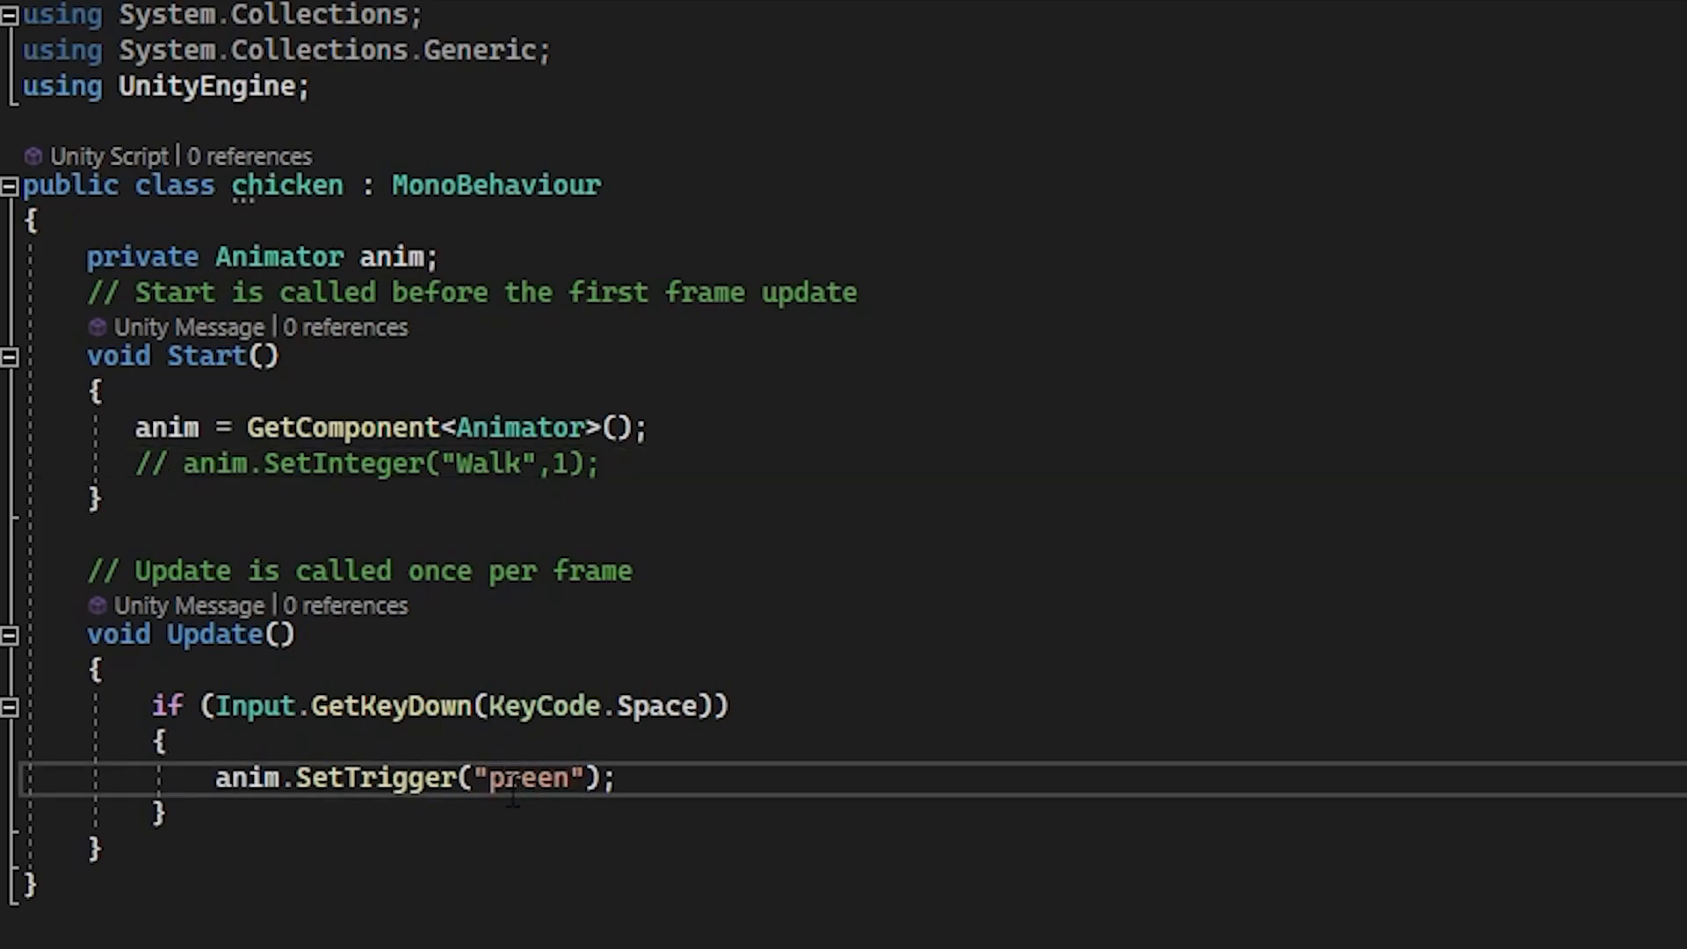
pyautogui.click(24, 922)
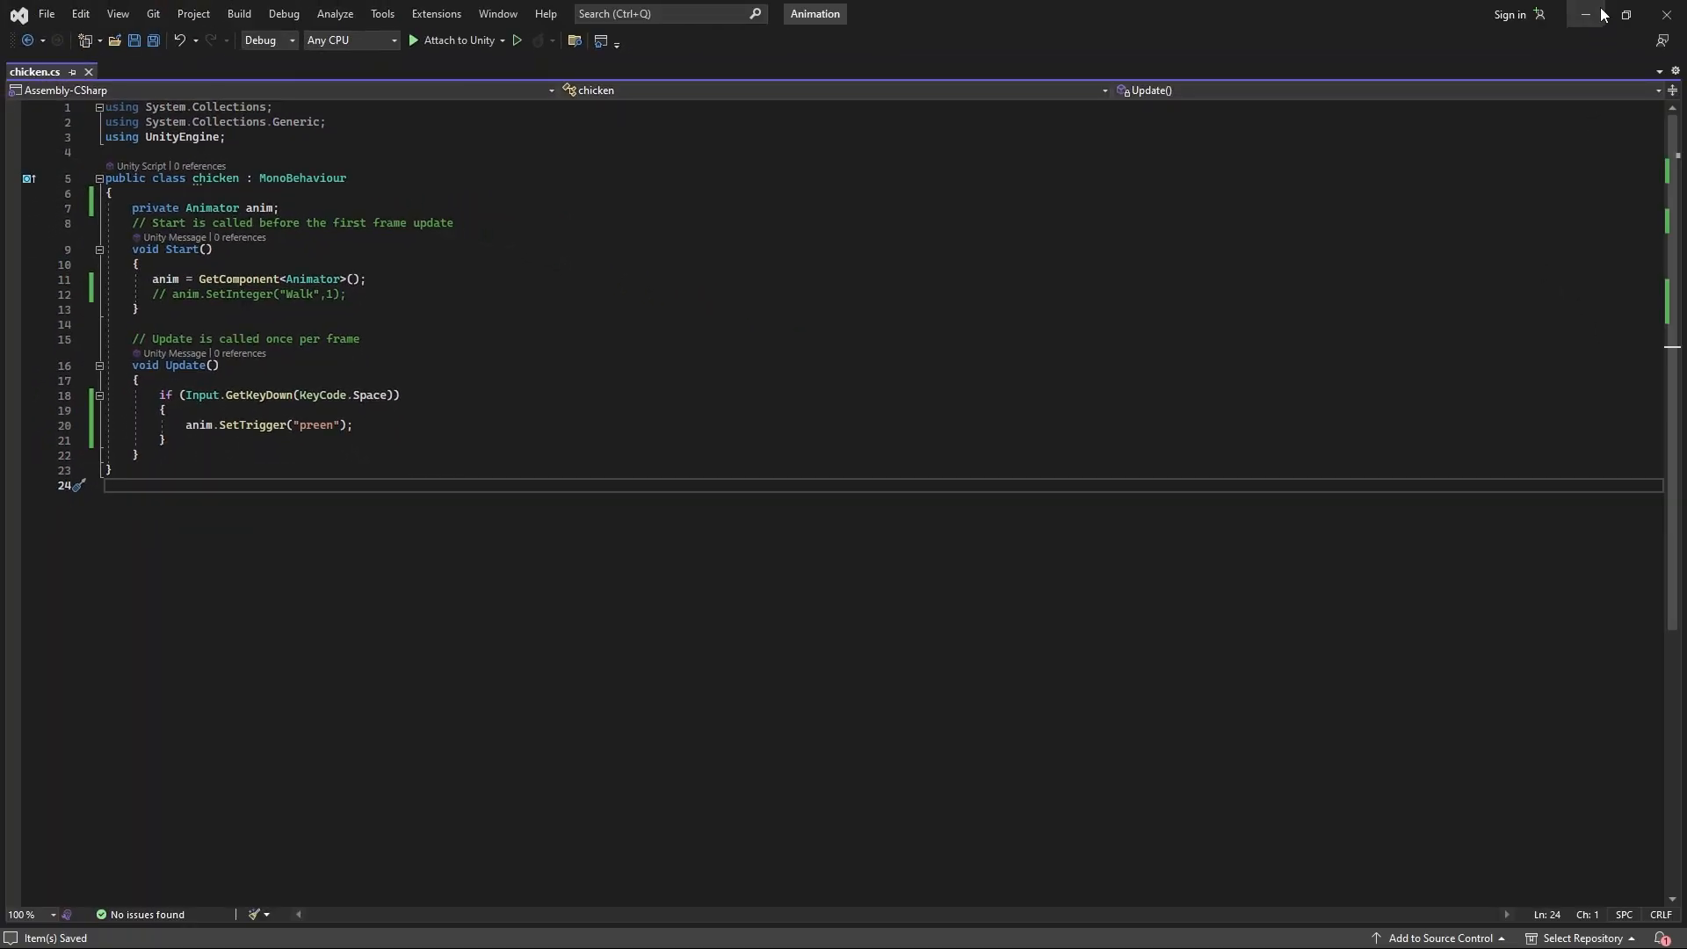
pyautogui.click(1603, 14)
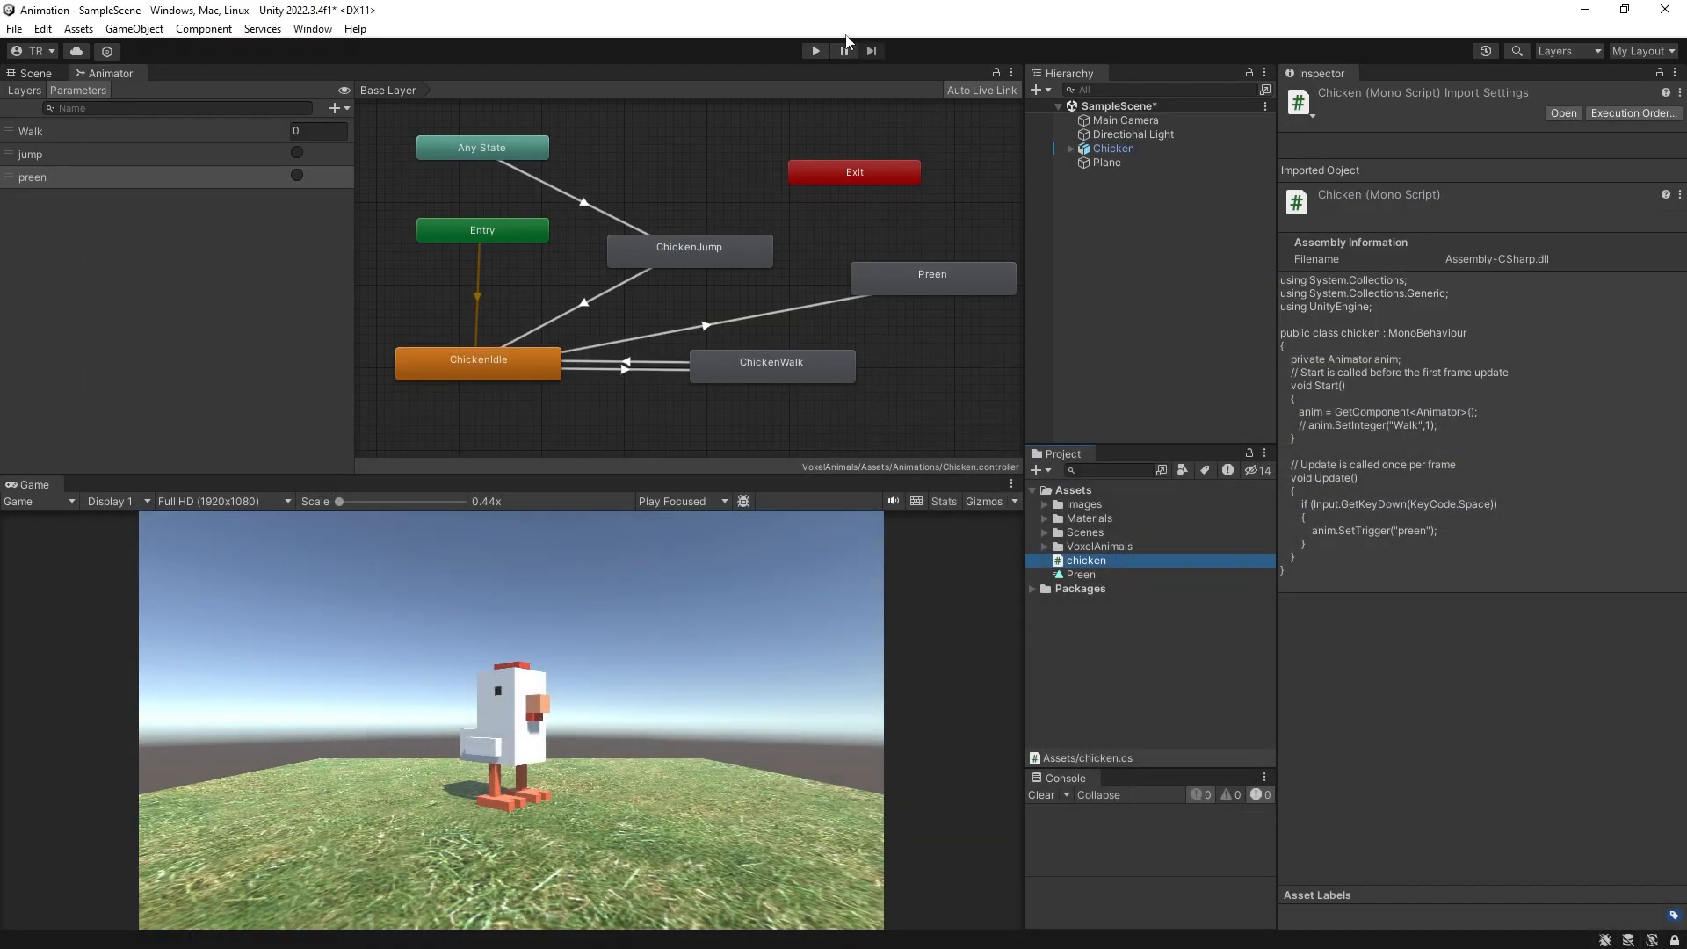
# Step: Run the scene to test the preen trigger on the chicken, and stop play mode
pyautogui.click(812, 54)
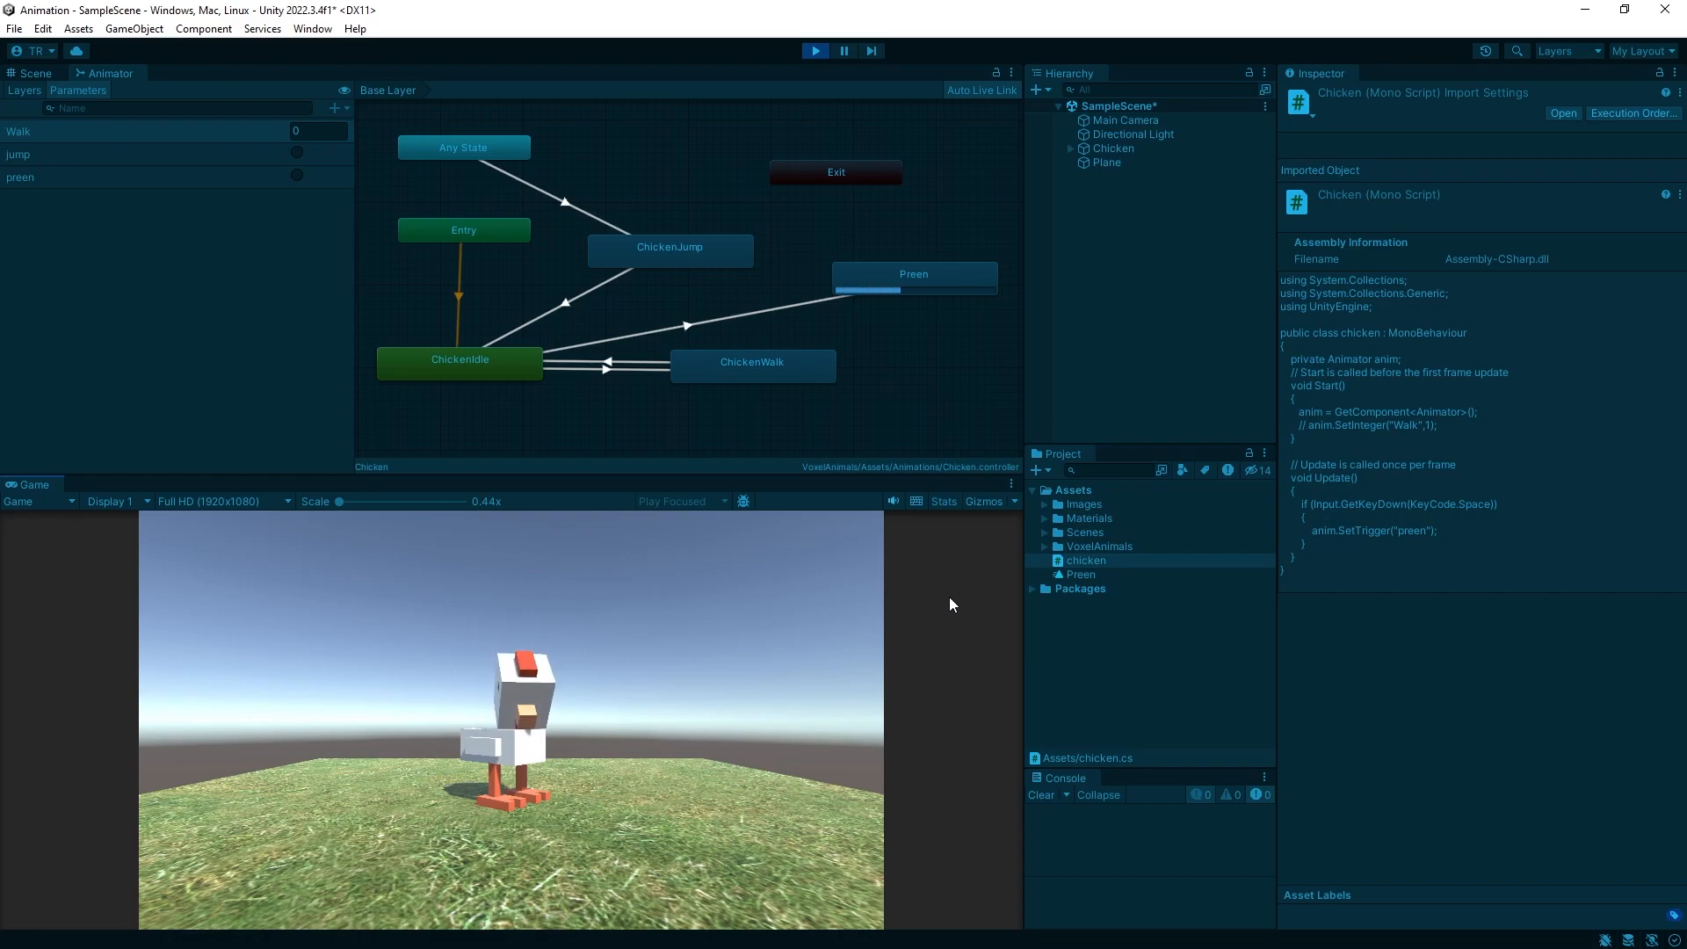
pyautogui.click(814, 51)
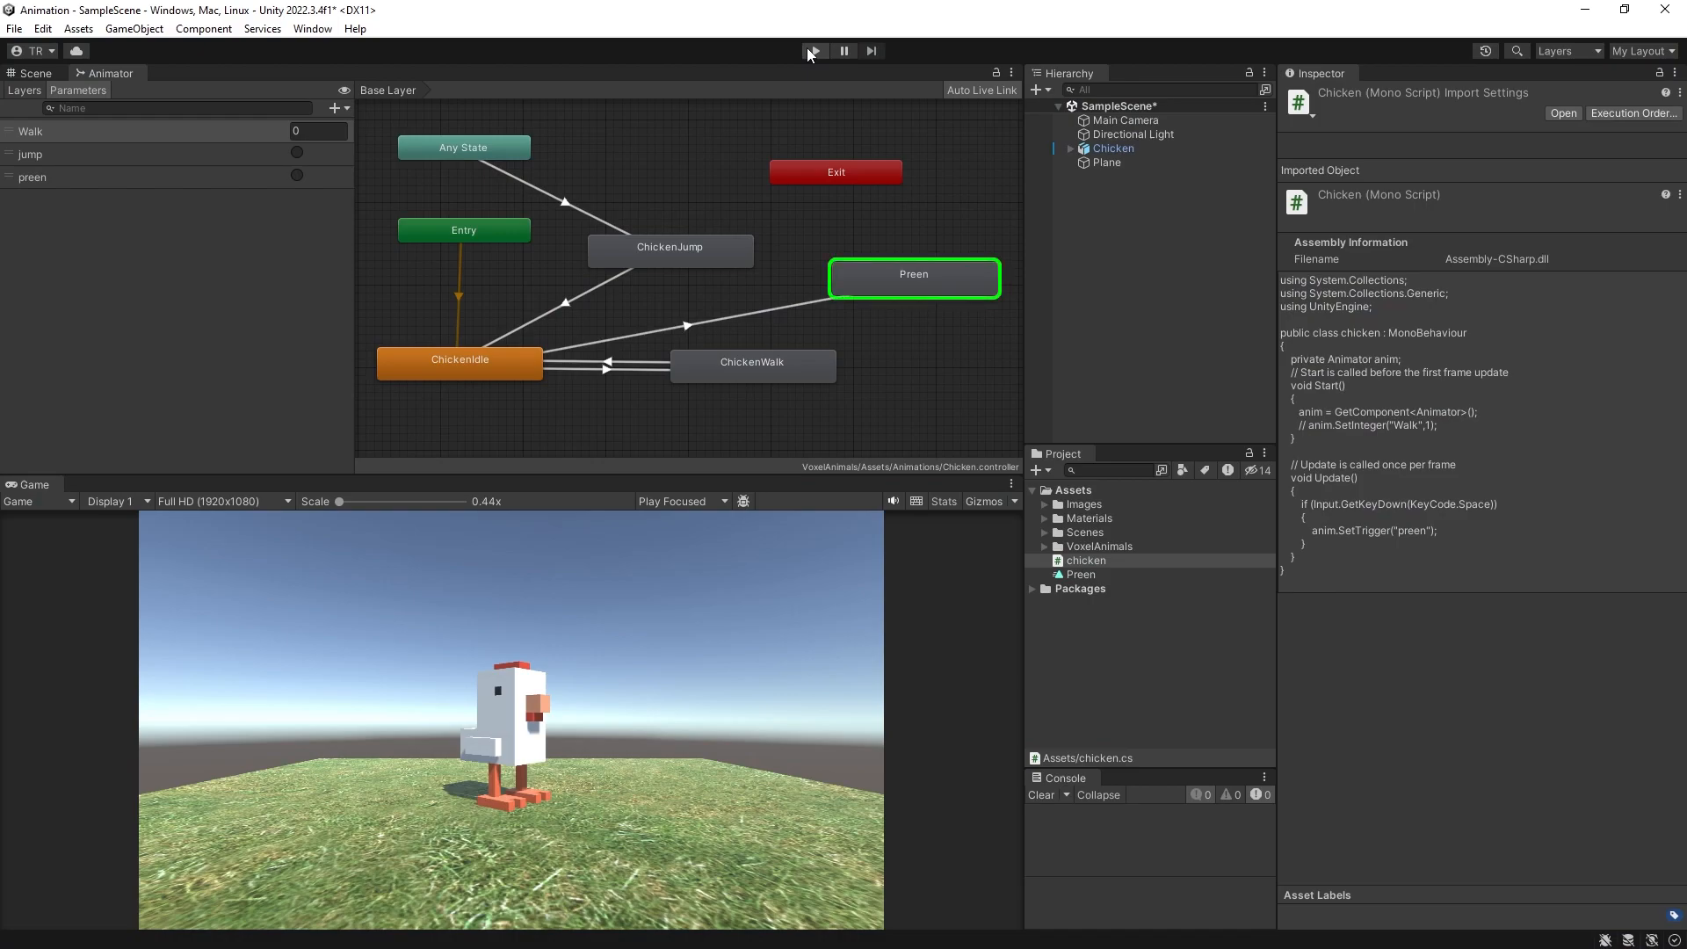
# Step: Make a transition from the Preen state back to ChickenIdle and run the scene to test it
pyautogui.rightClick(875, 285)
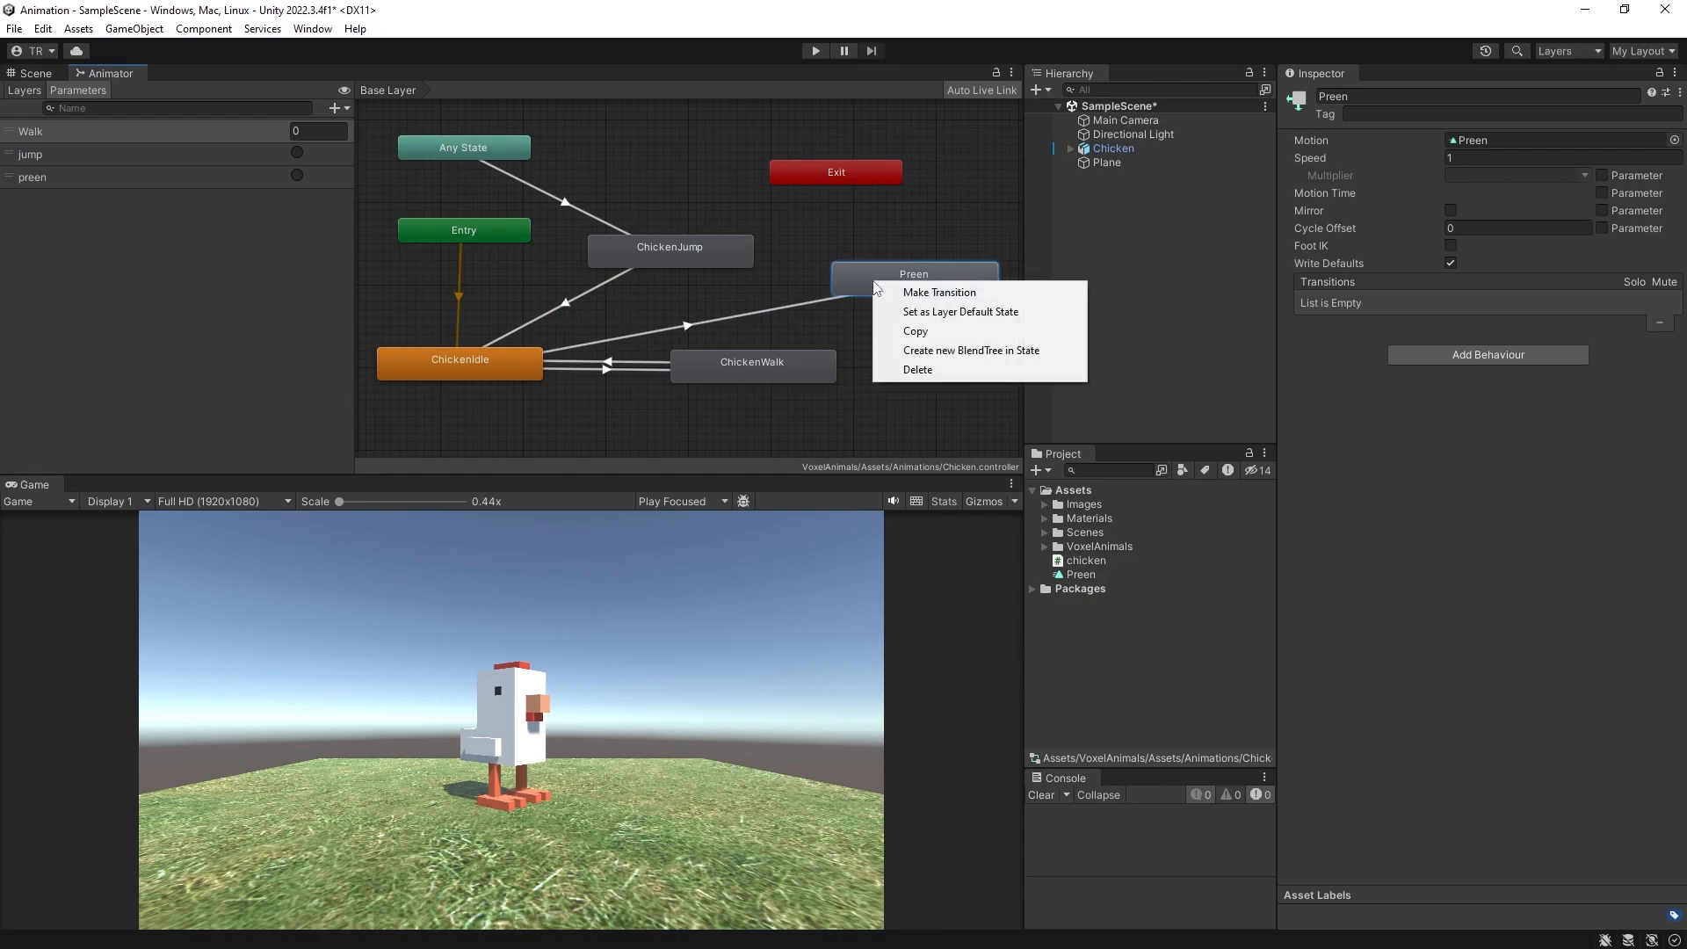
pyautogui.click(939, 292)
pyautogui.click(466, 362)
pyautogui.click(513, 368)
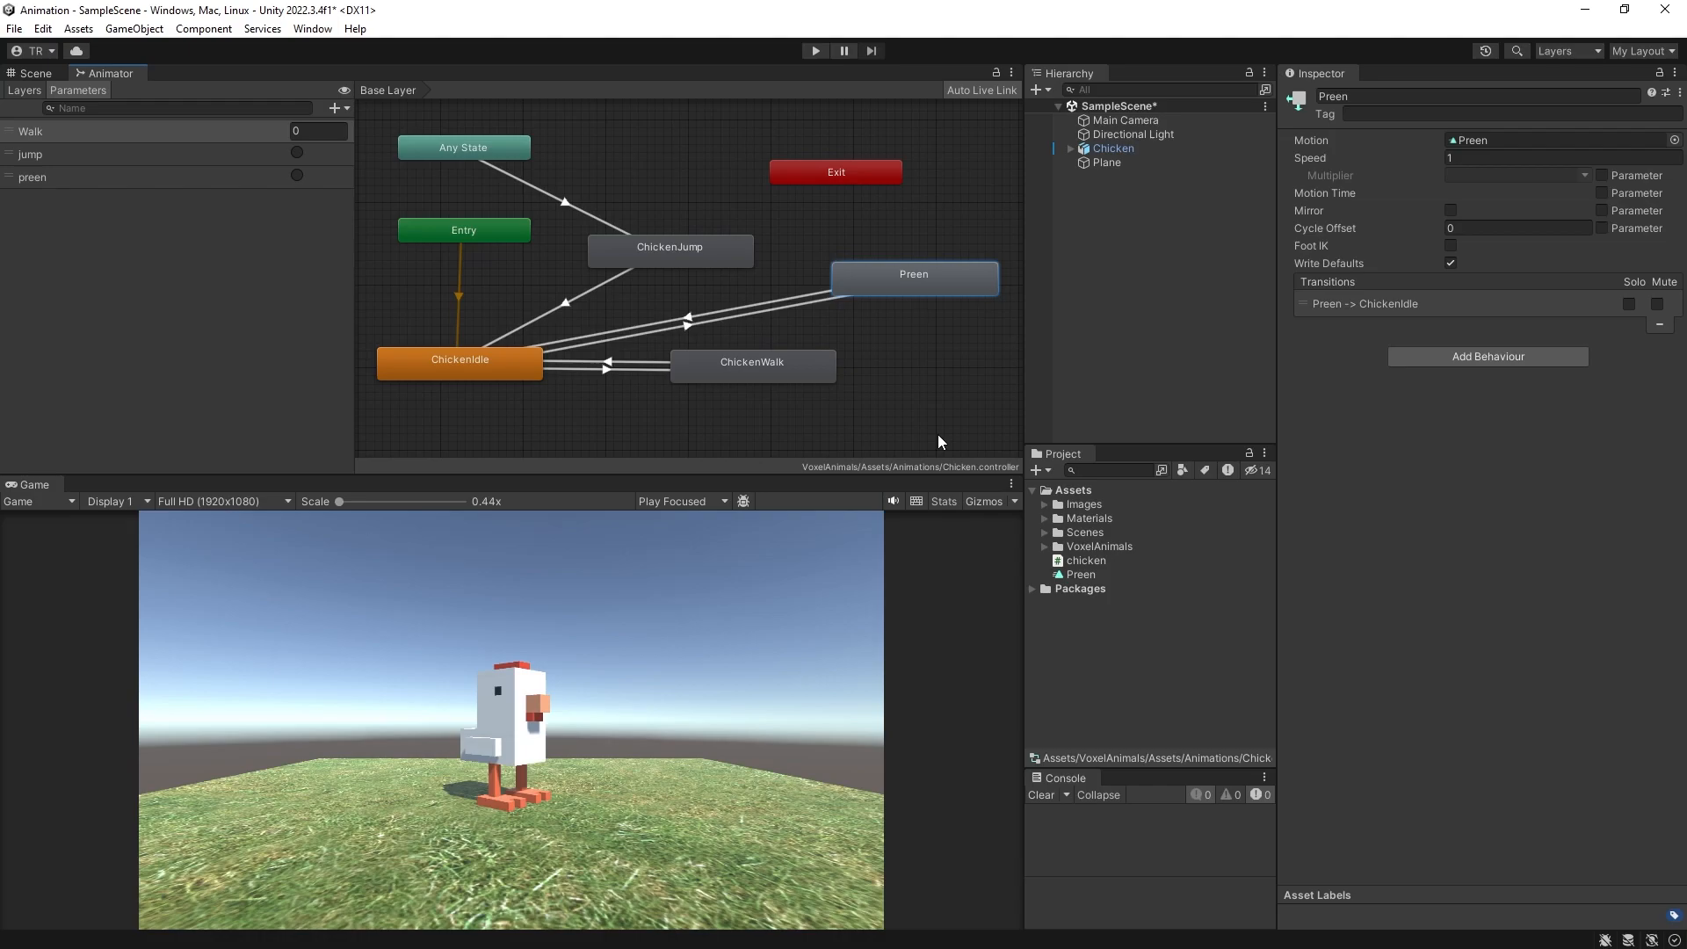
pyautogui.click(813, 51)
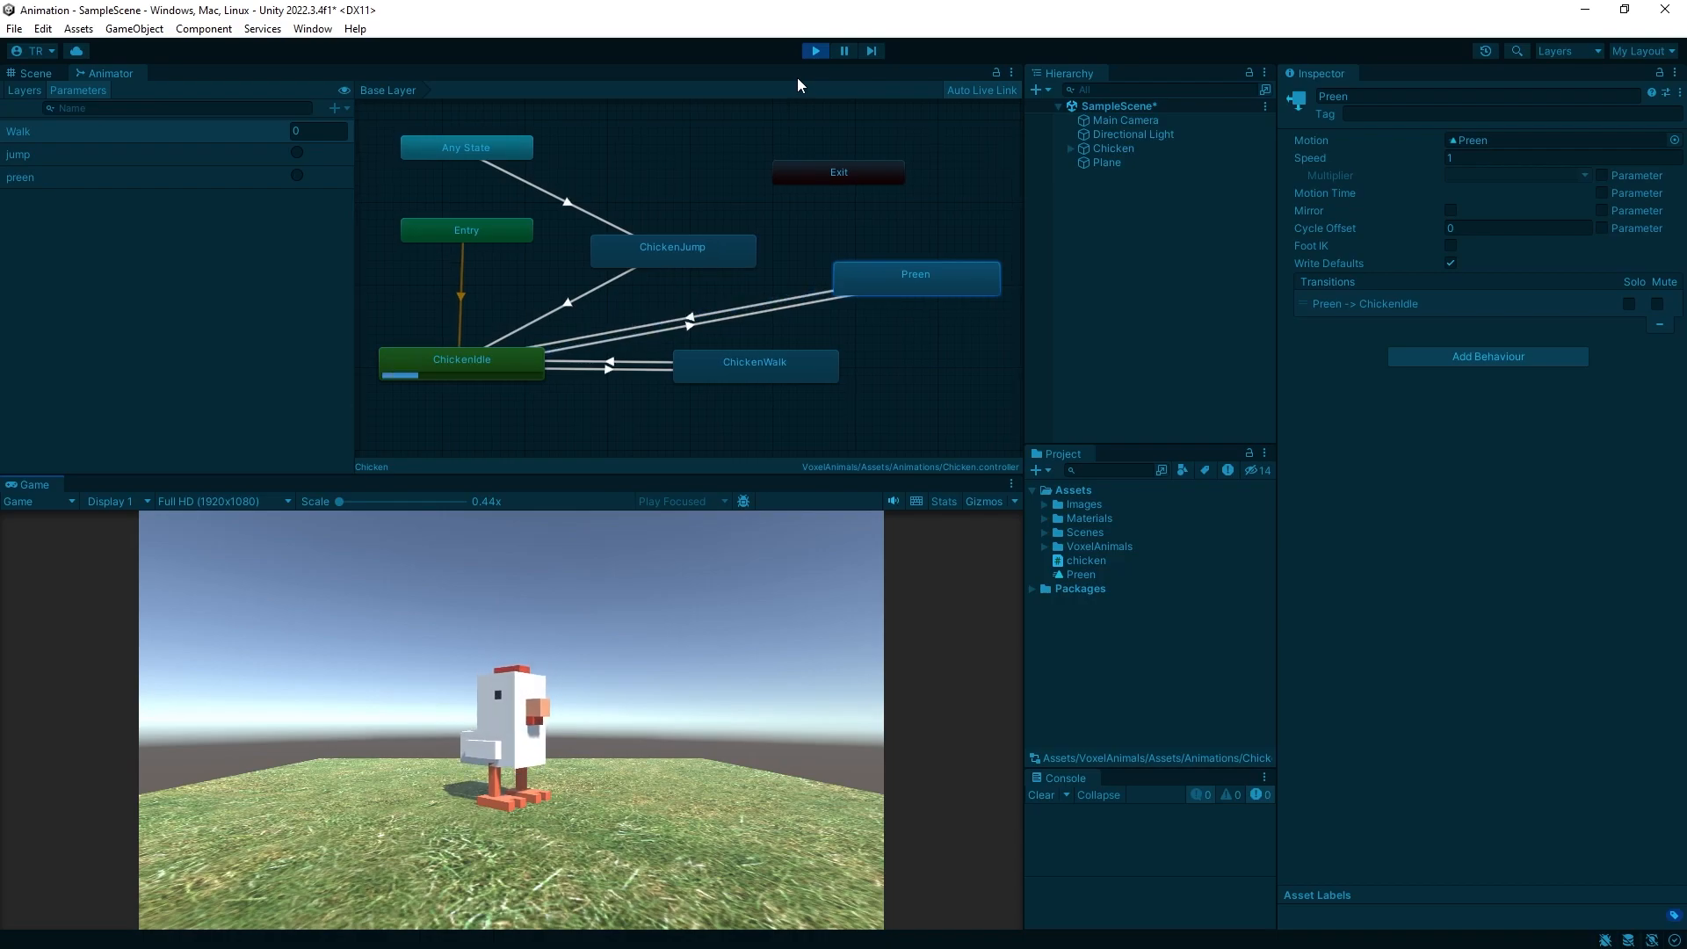
# Step: Stop play mode and examine the length and keyframes of the chicken's ChickenIdle clip in the Animation window
pyautogui.click(804, 50)
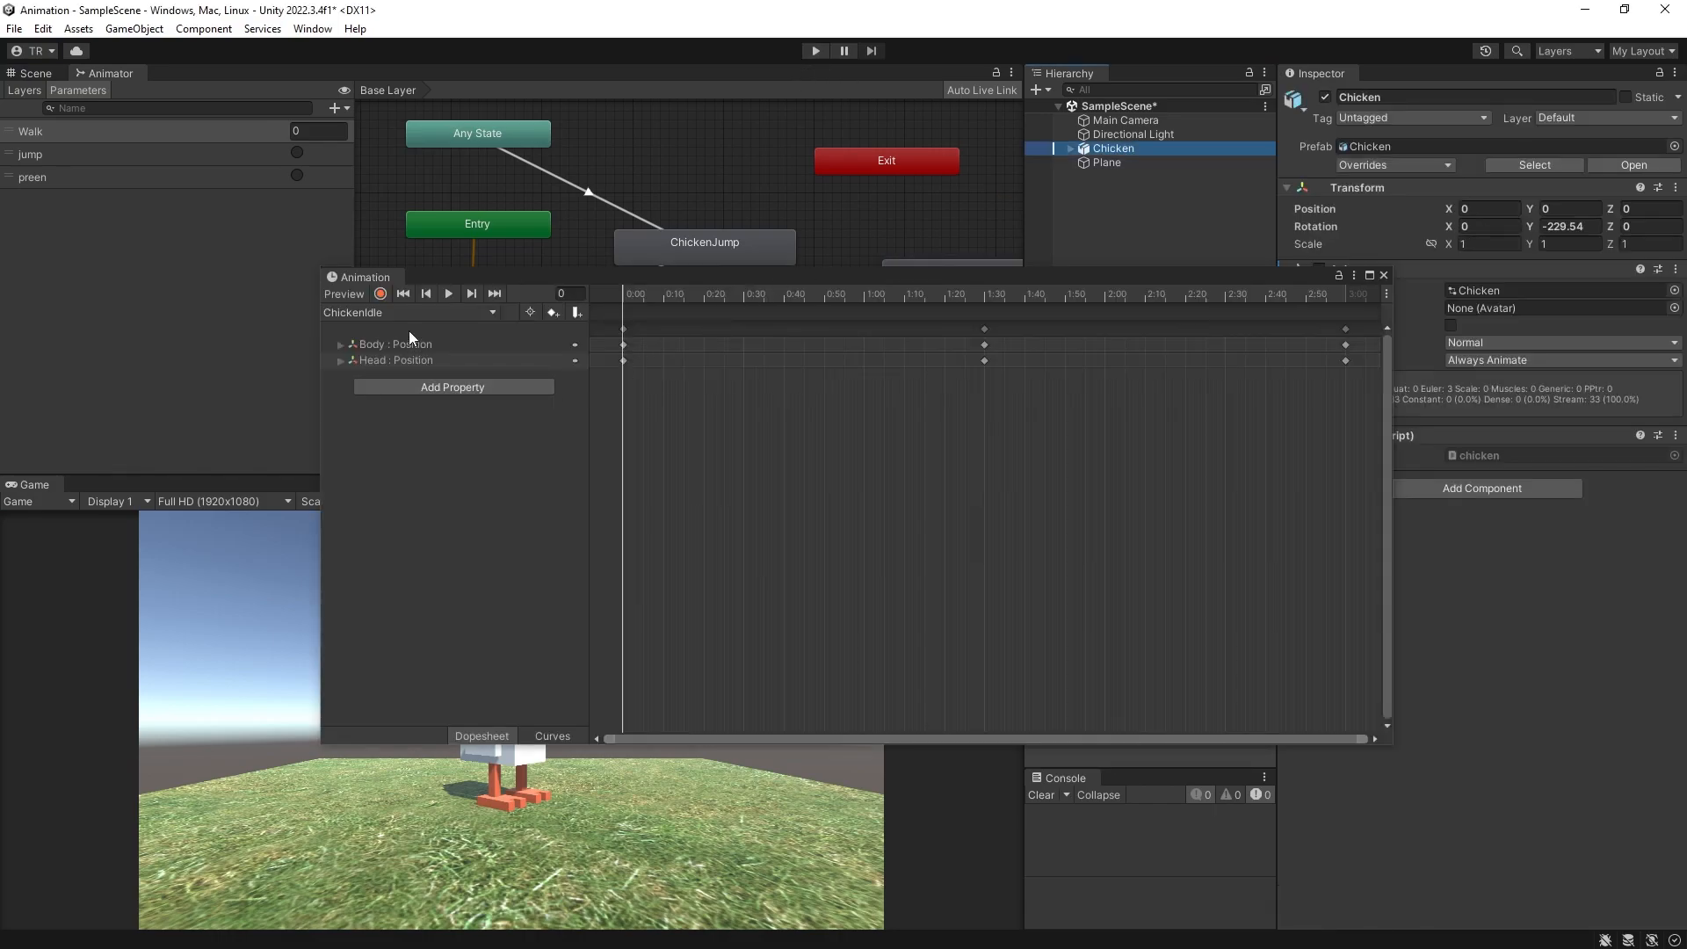
pyautogui.click(408, 313)
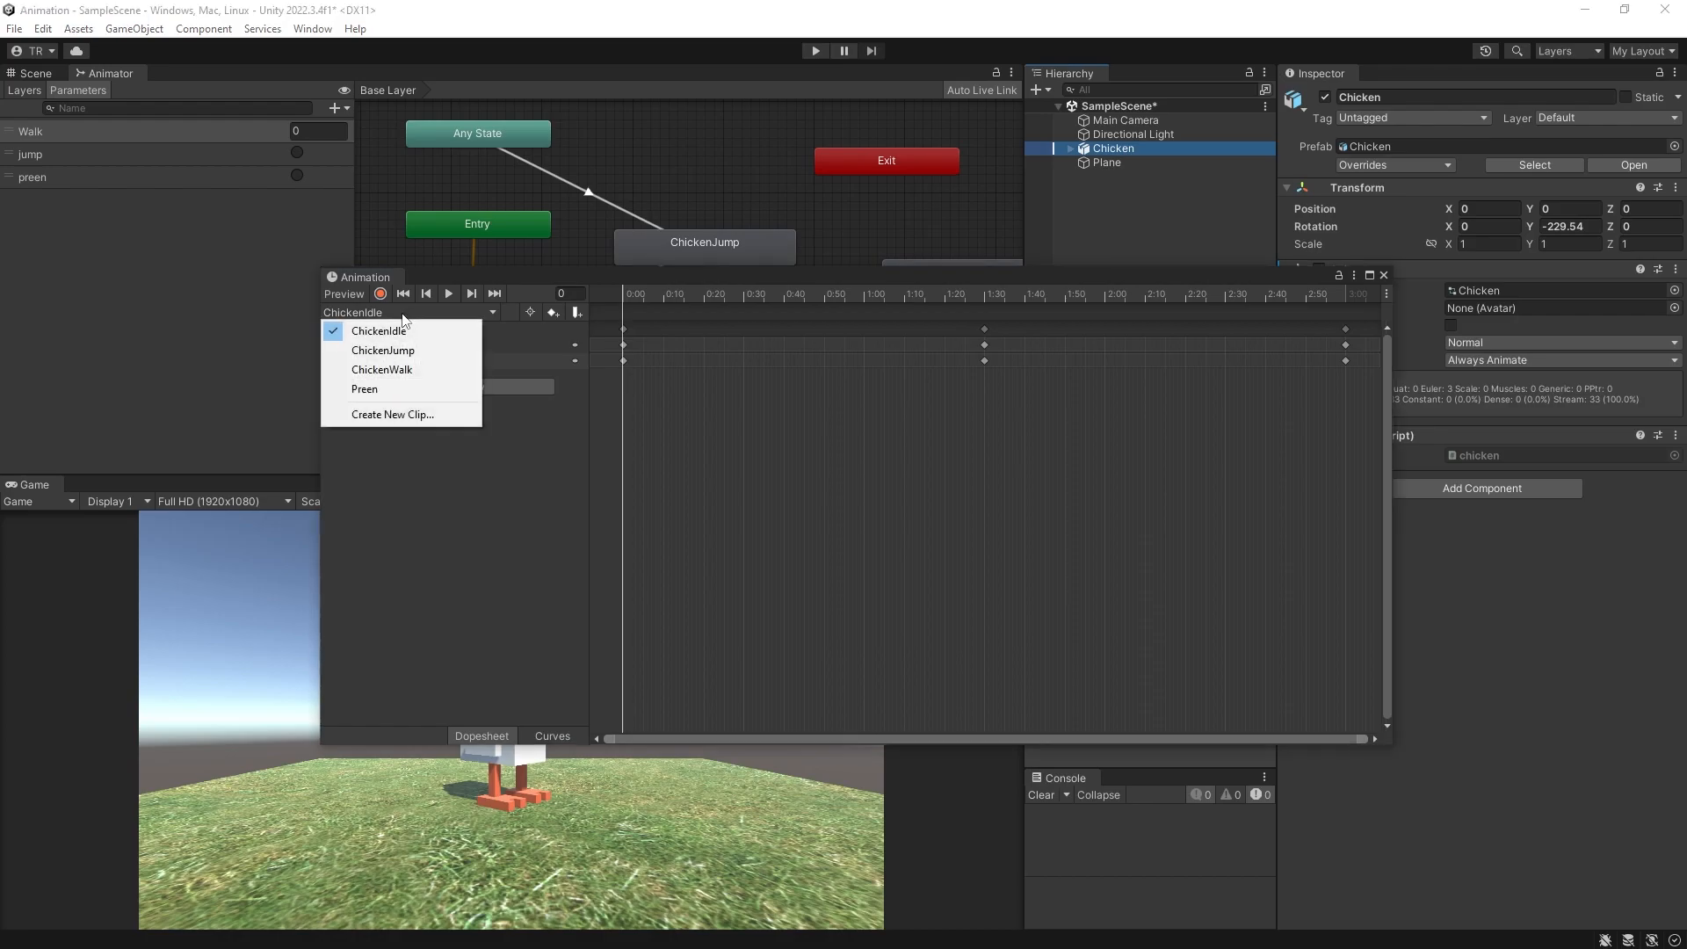
pyautogui.click(400, 330)
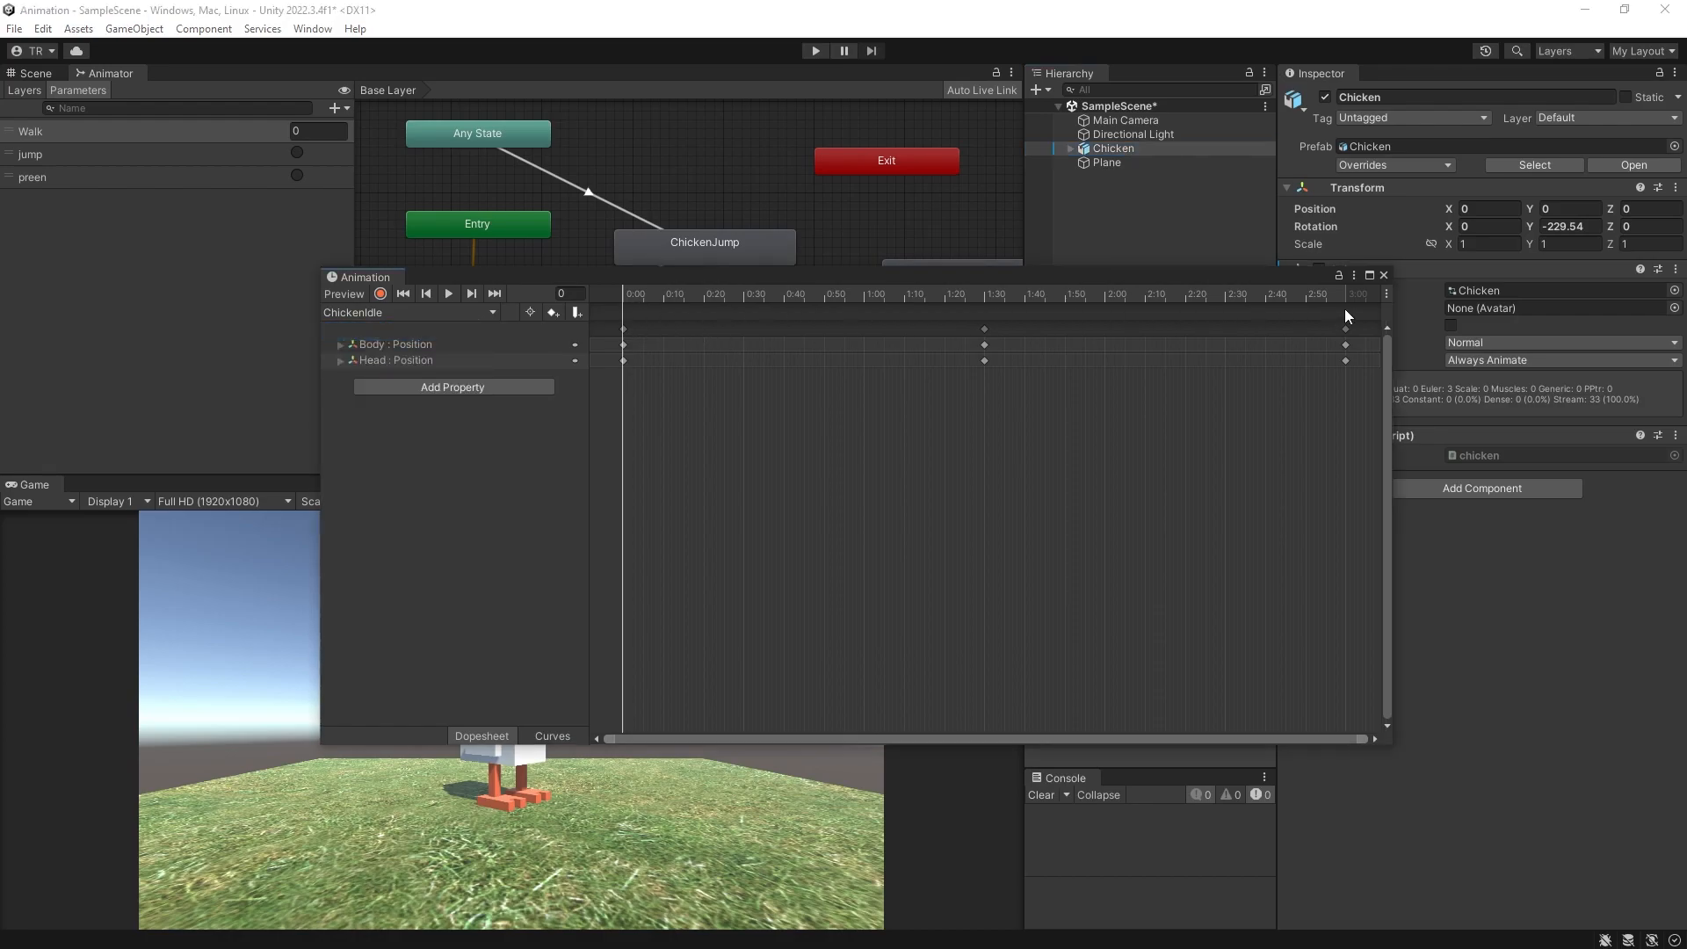
pyautogui.scroll(-4, 1273, 332)
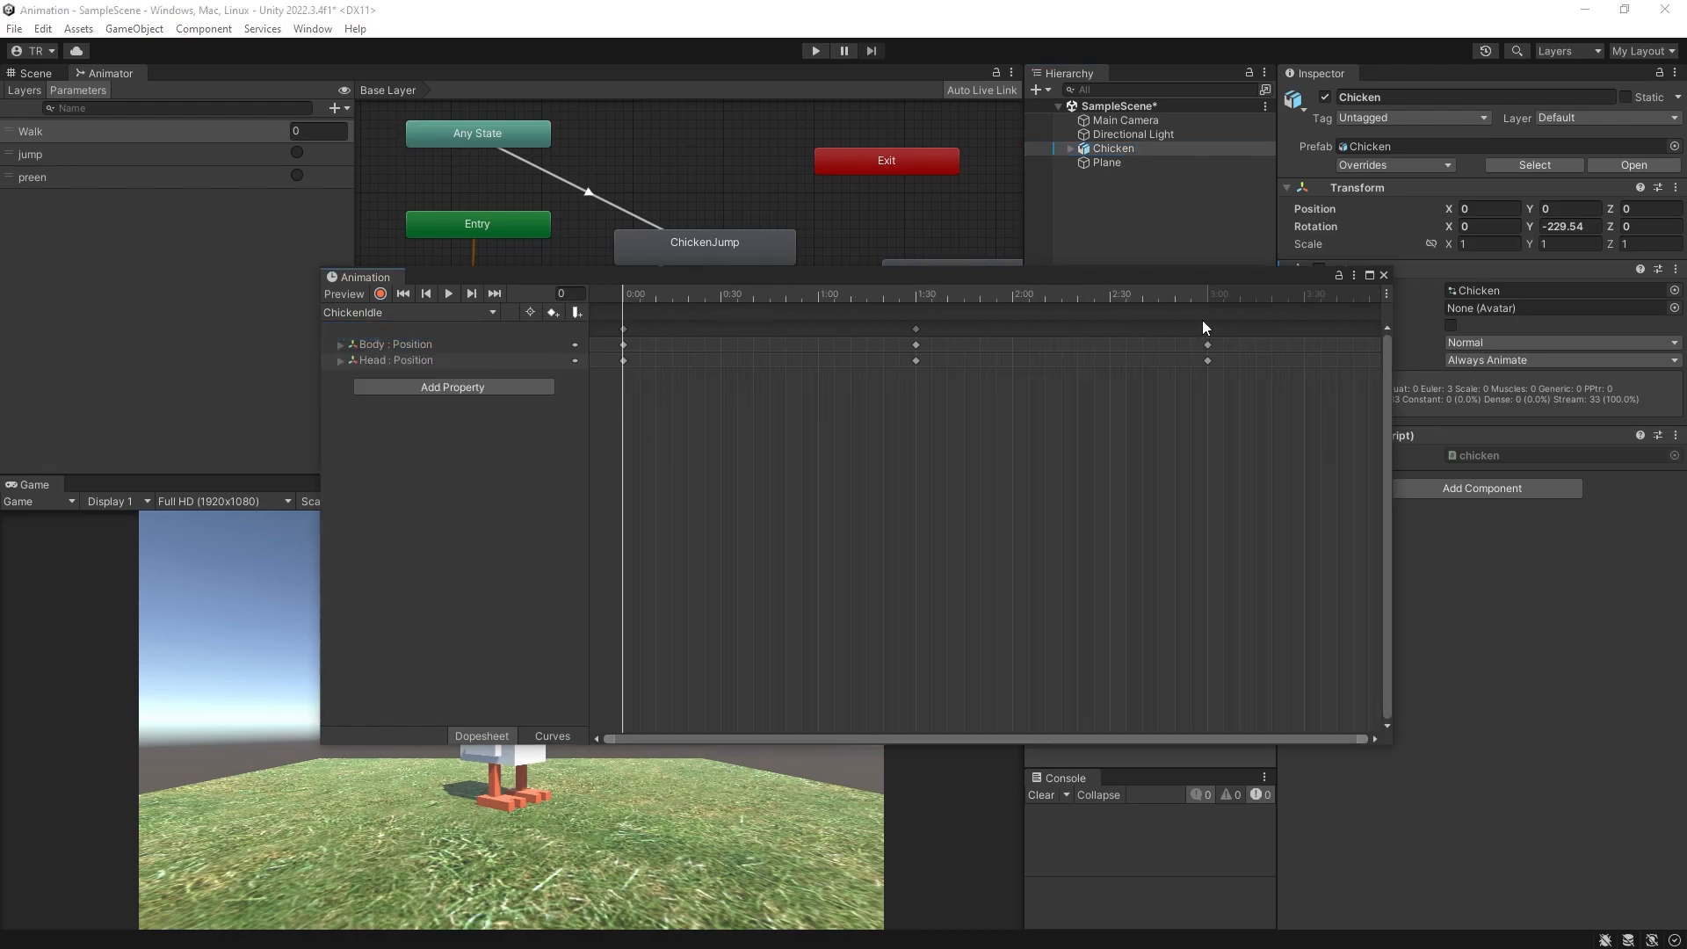
pyautogui.click(1383, 276)
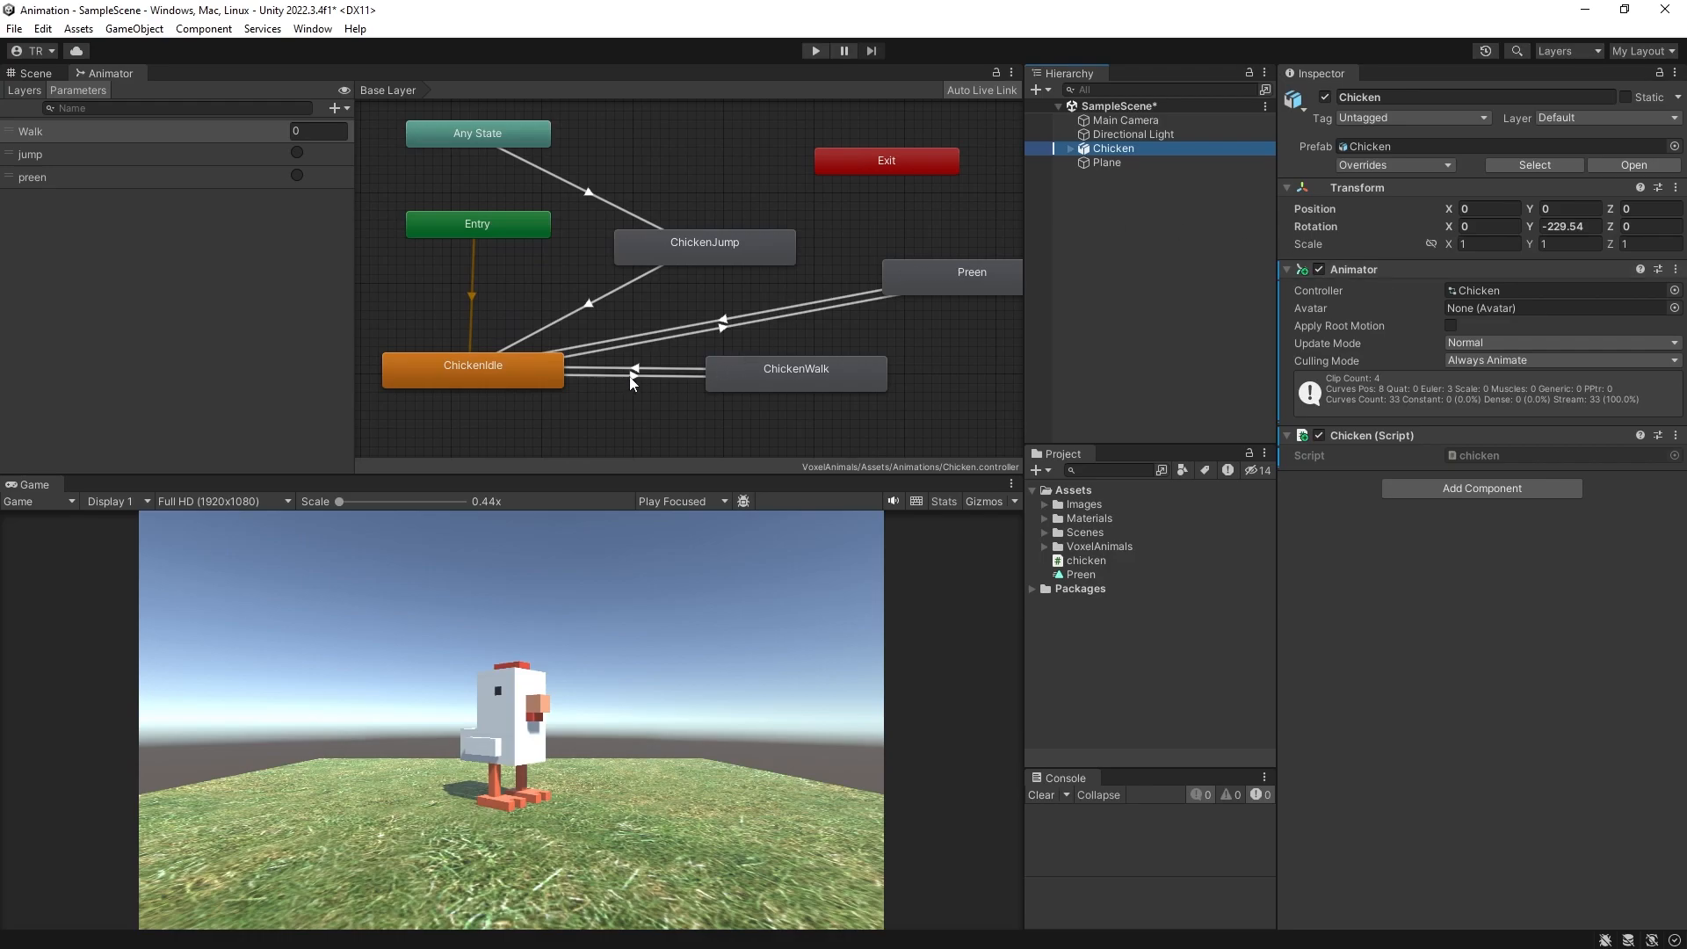
# Step: Turn off Has Exit Time on the transition from ChickenIdle to Preen
pyautogui.click(724, 329)
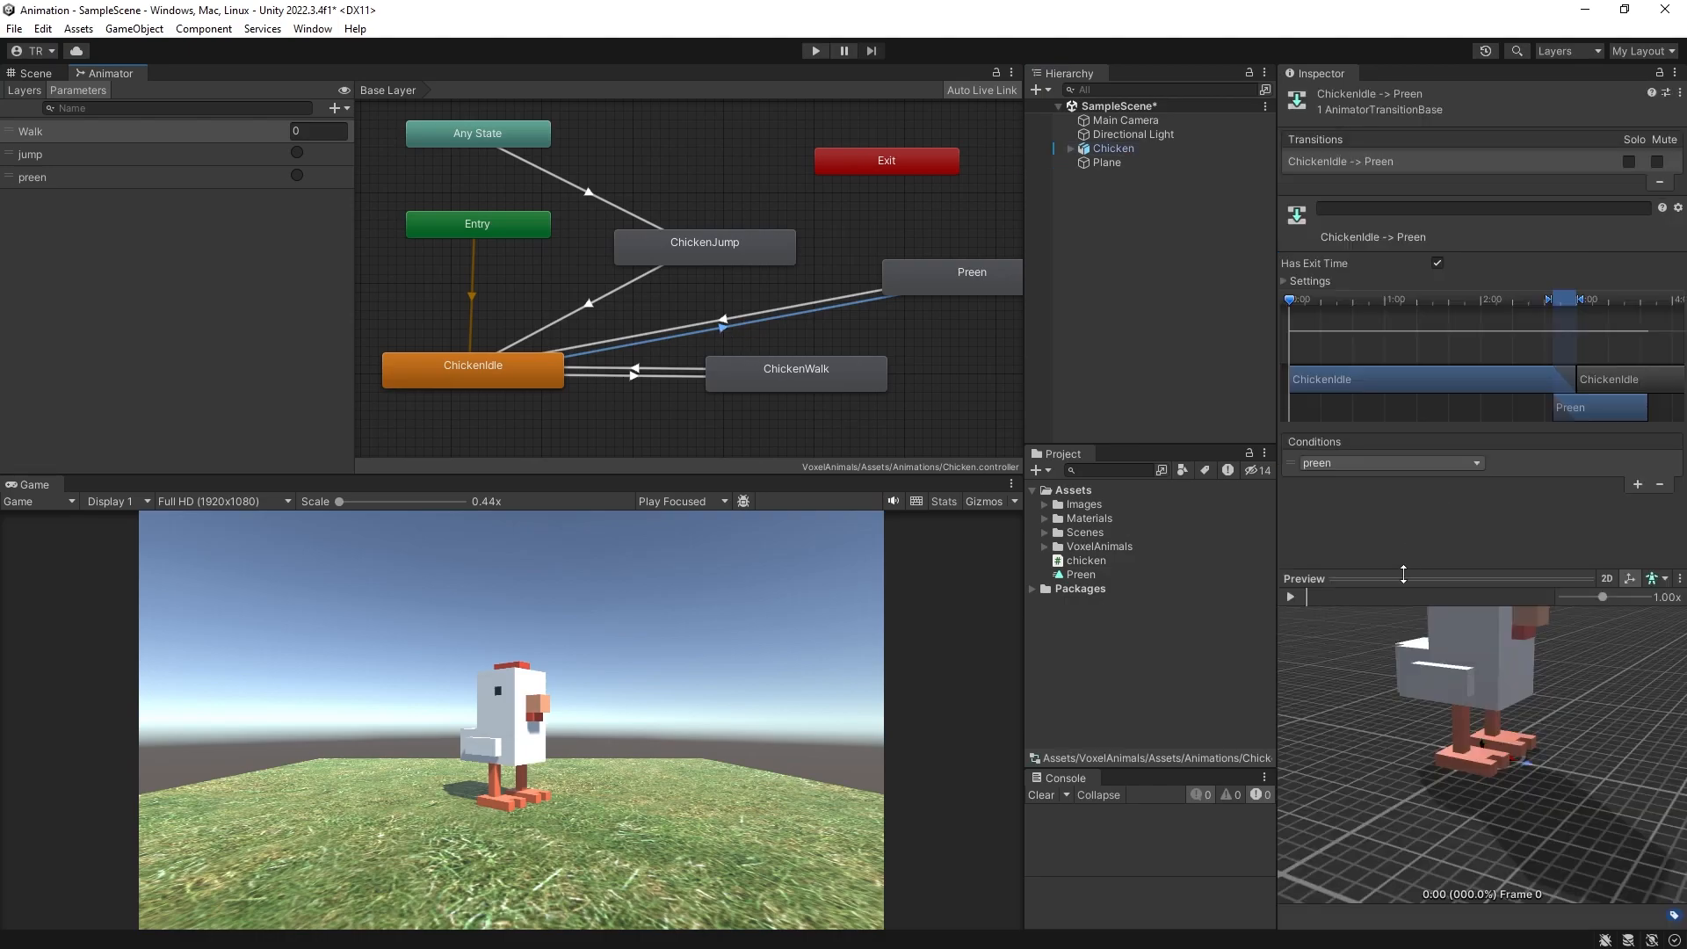
pyautogui.click(1285, 282)
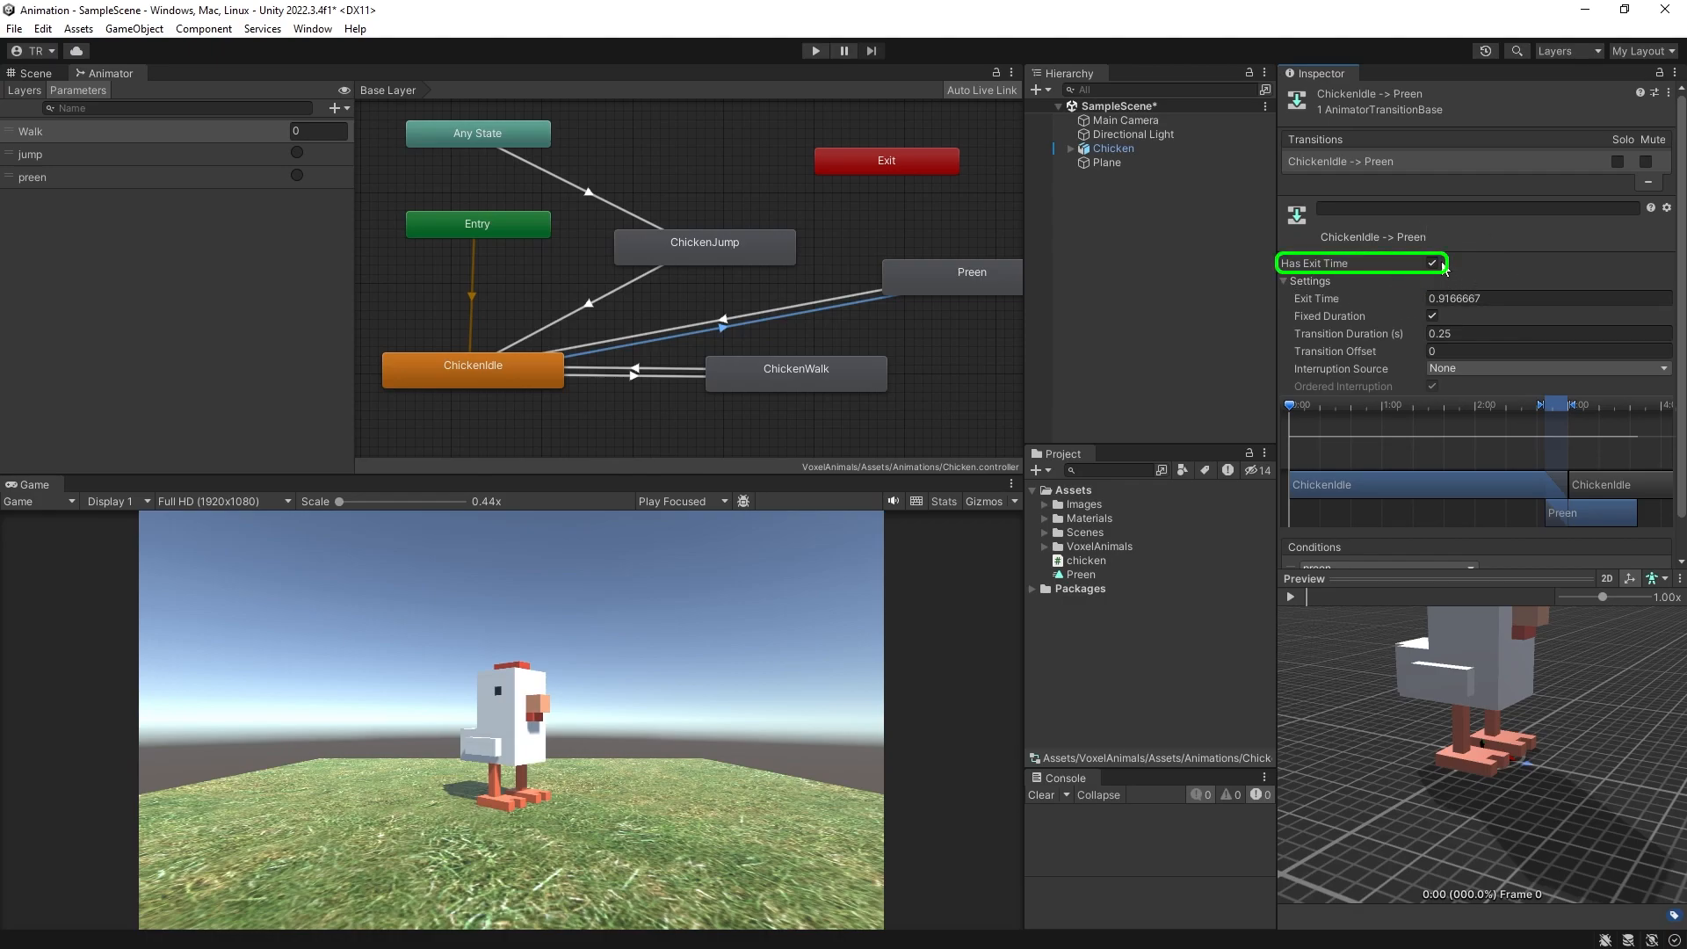
pyautogui.click(1432, 263)
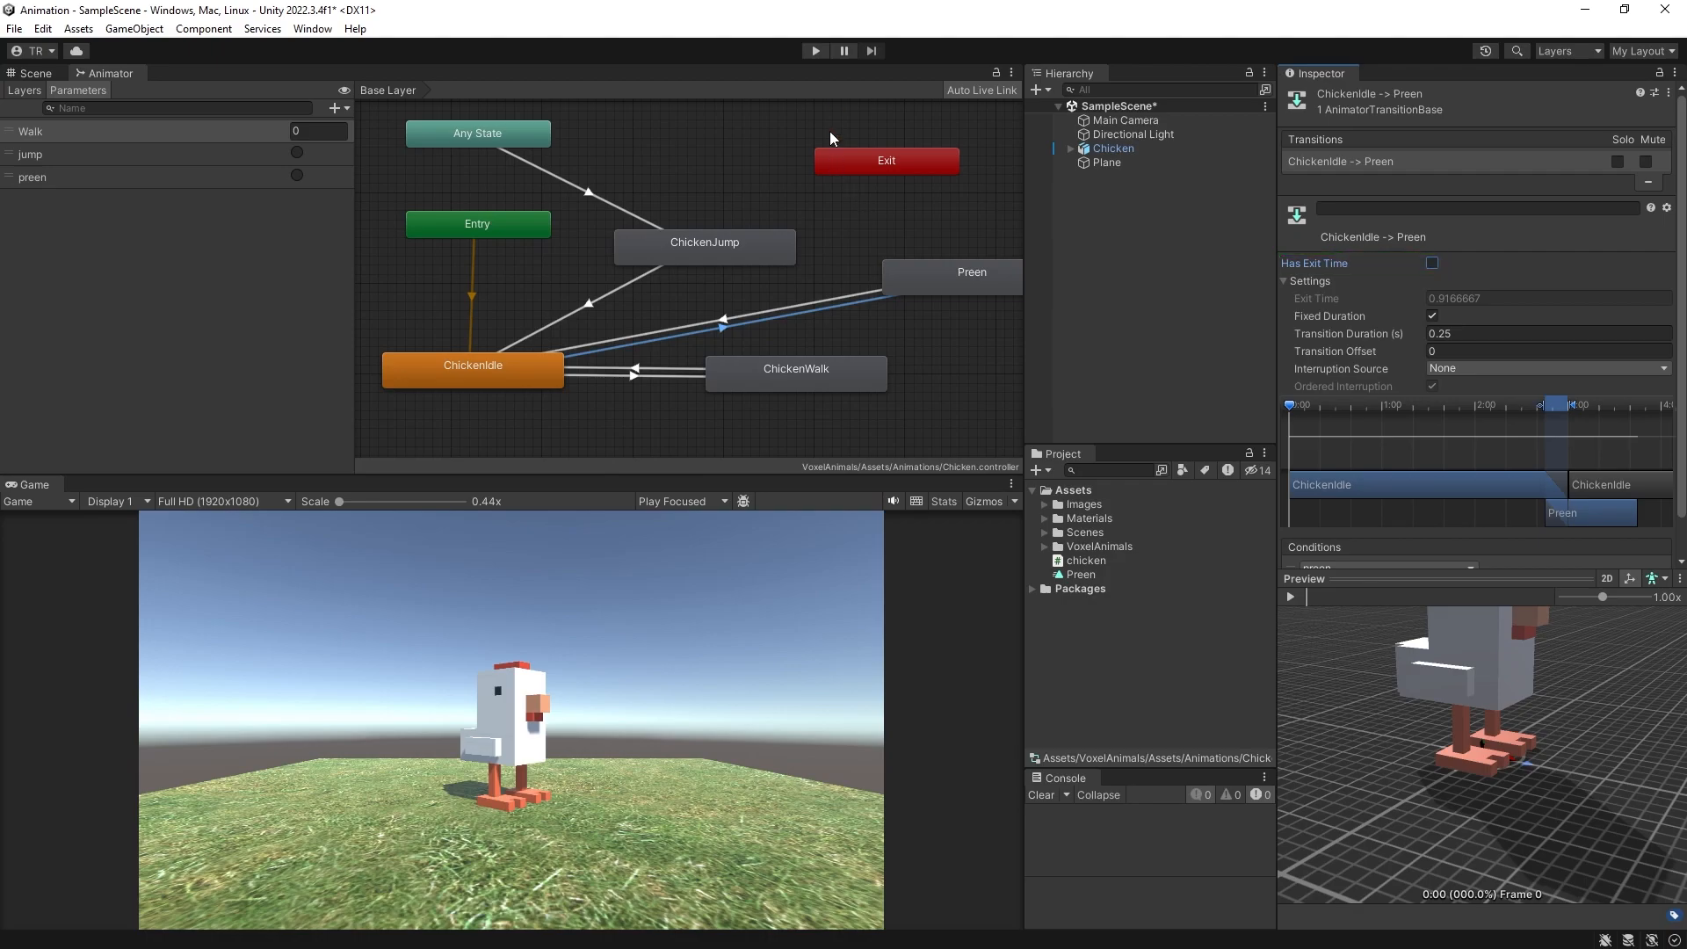
# Step: Run the scene to test the ChickenIdle to Preen transition, and stop play mode
pyautogui.click(816, 51)
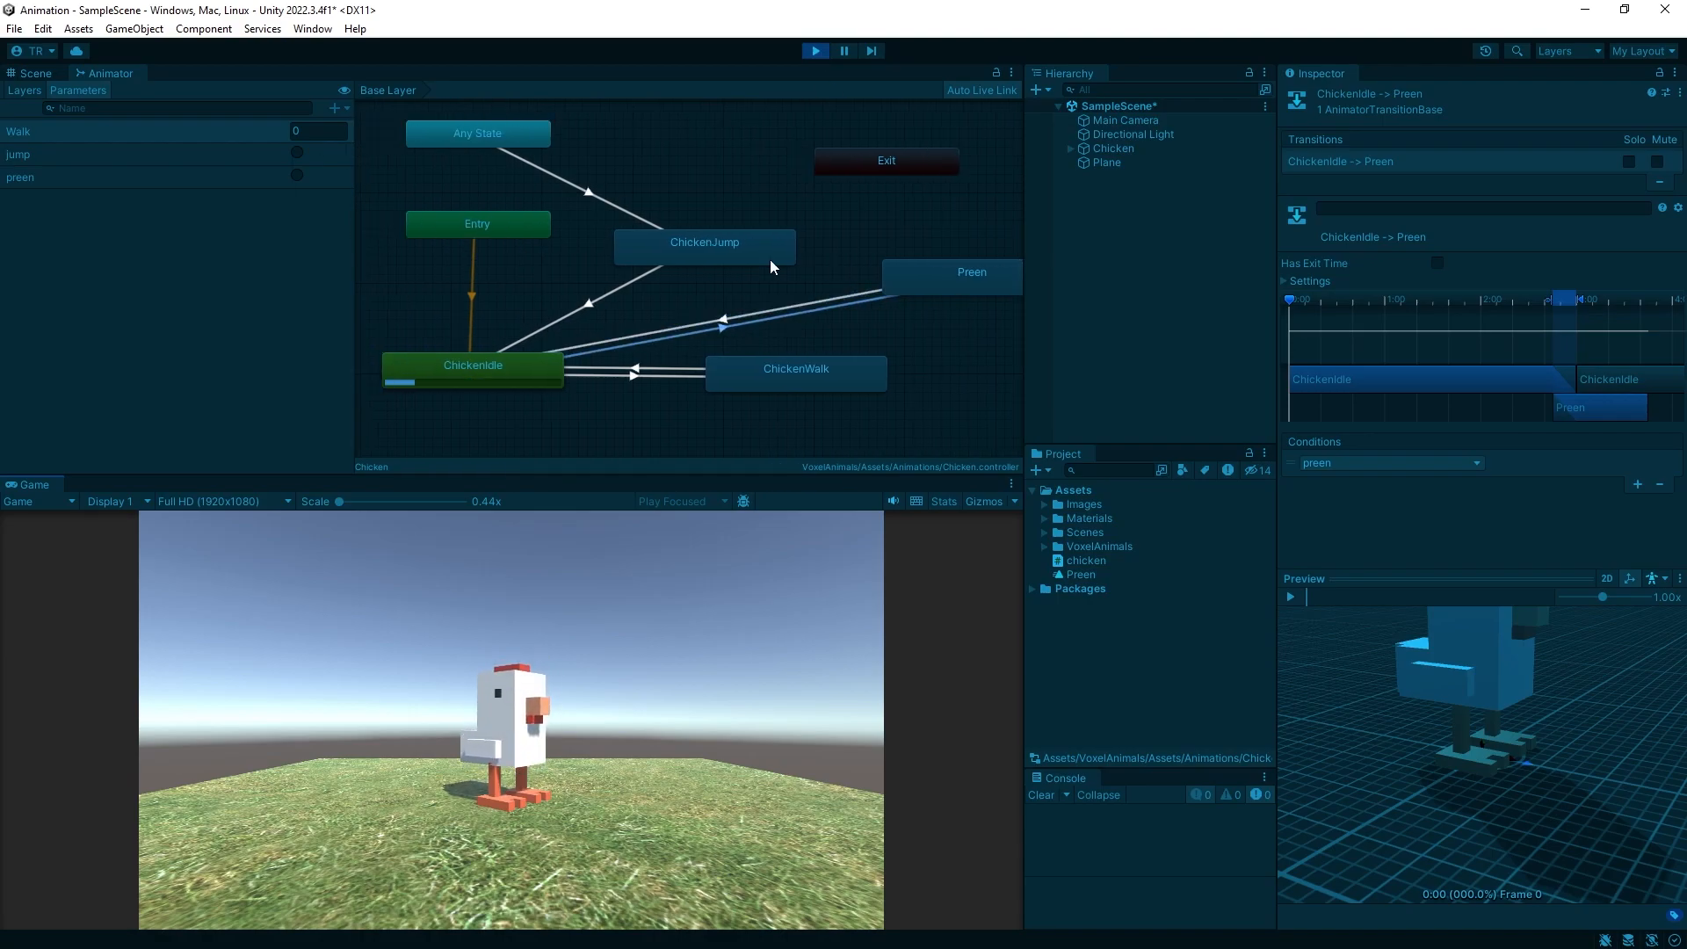
pyautogui.scroll(-3, 770, 260)
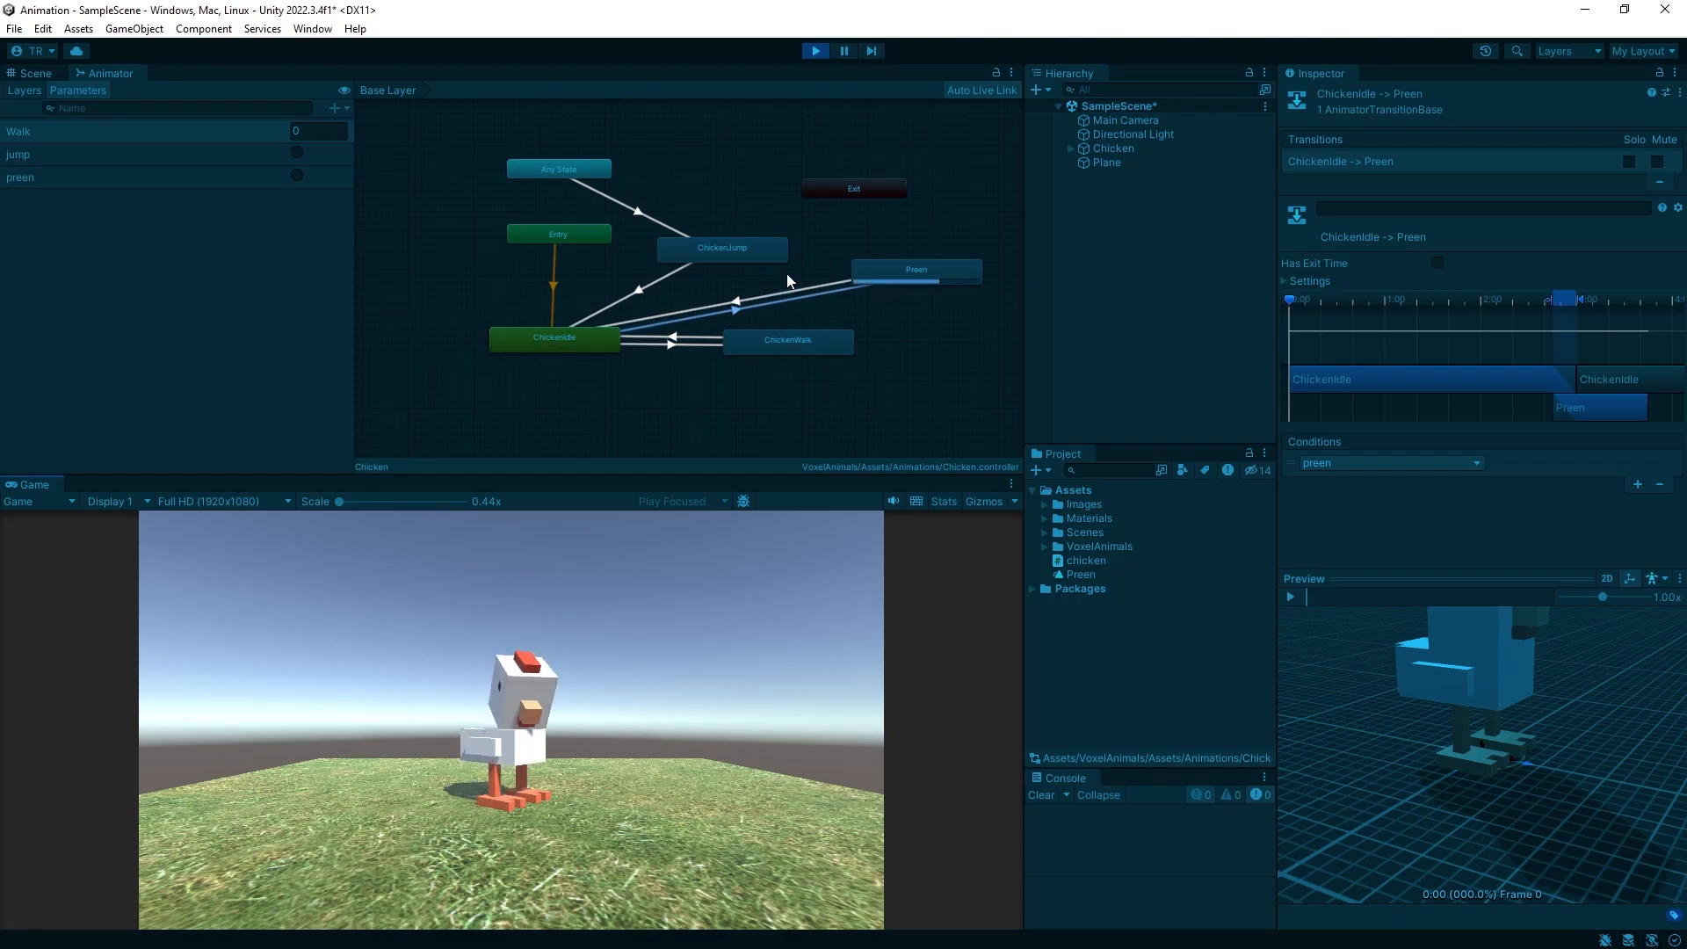
pyautogui.click(815, 51)
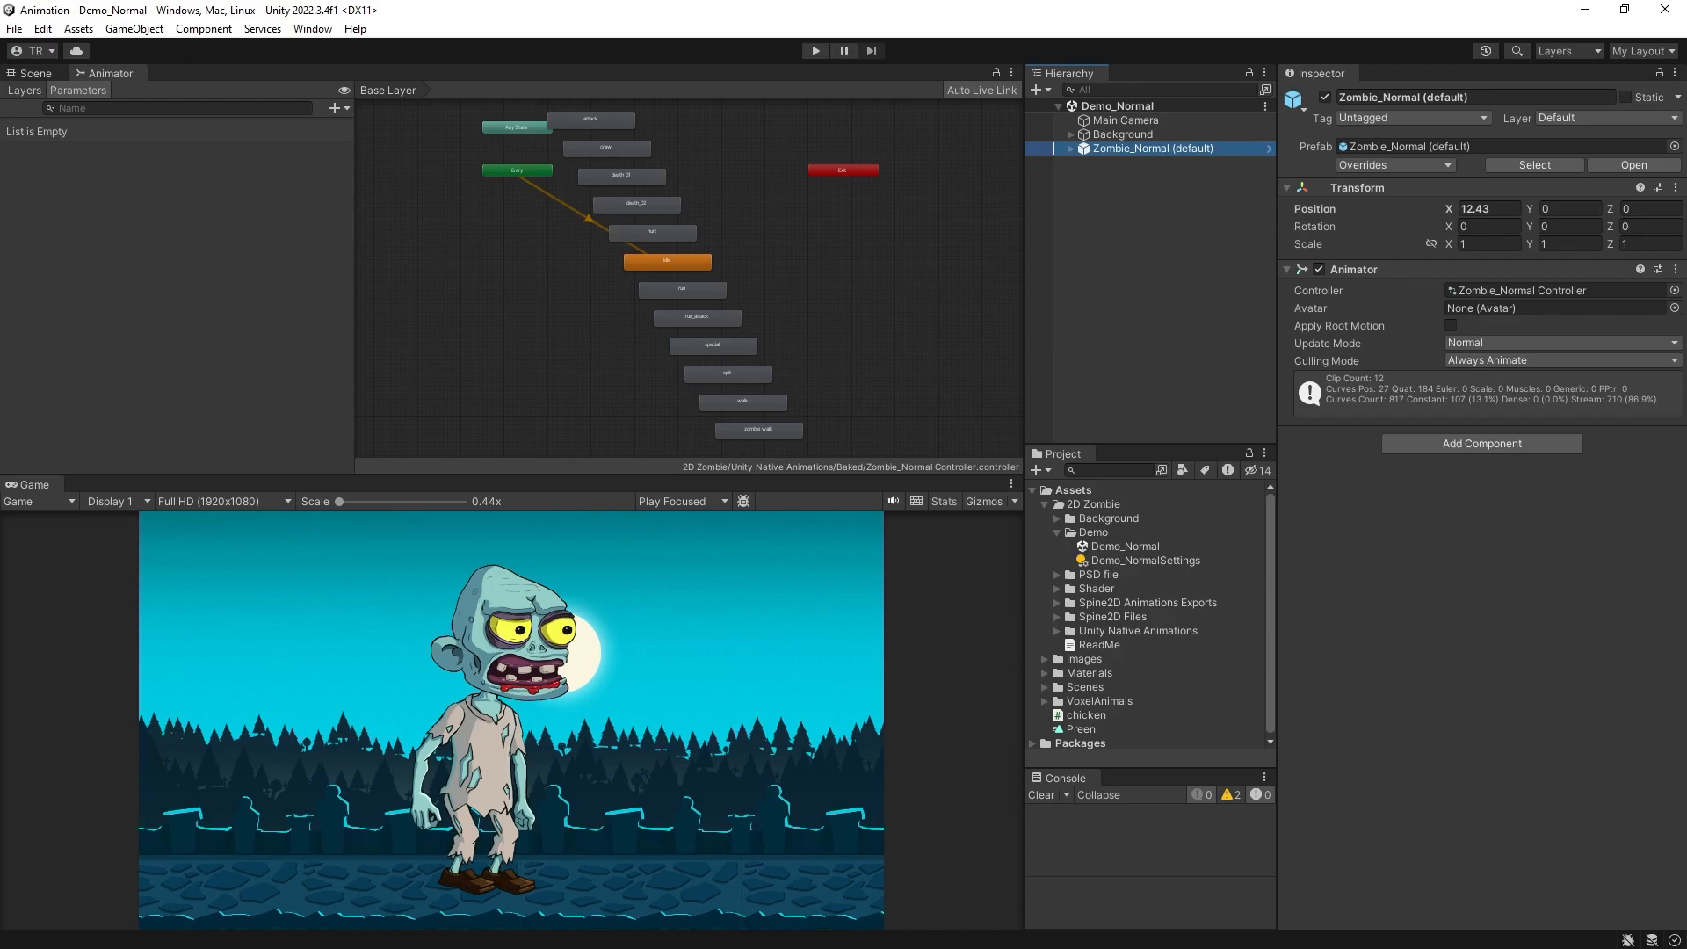
# Step: Run the Demo_Normal scene to view the zombie's animation, stop it, and collapse the Demo and 2D Zombie folders
pyautogui.click(814, 51)
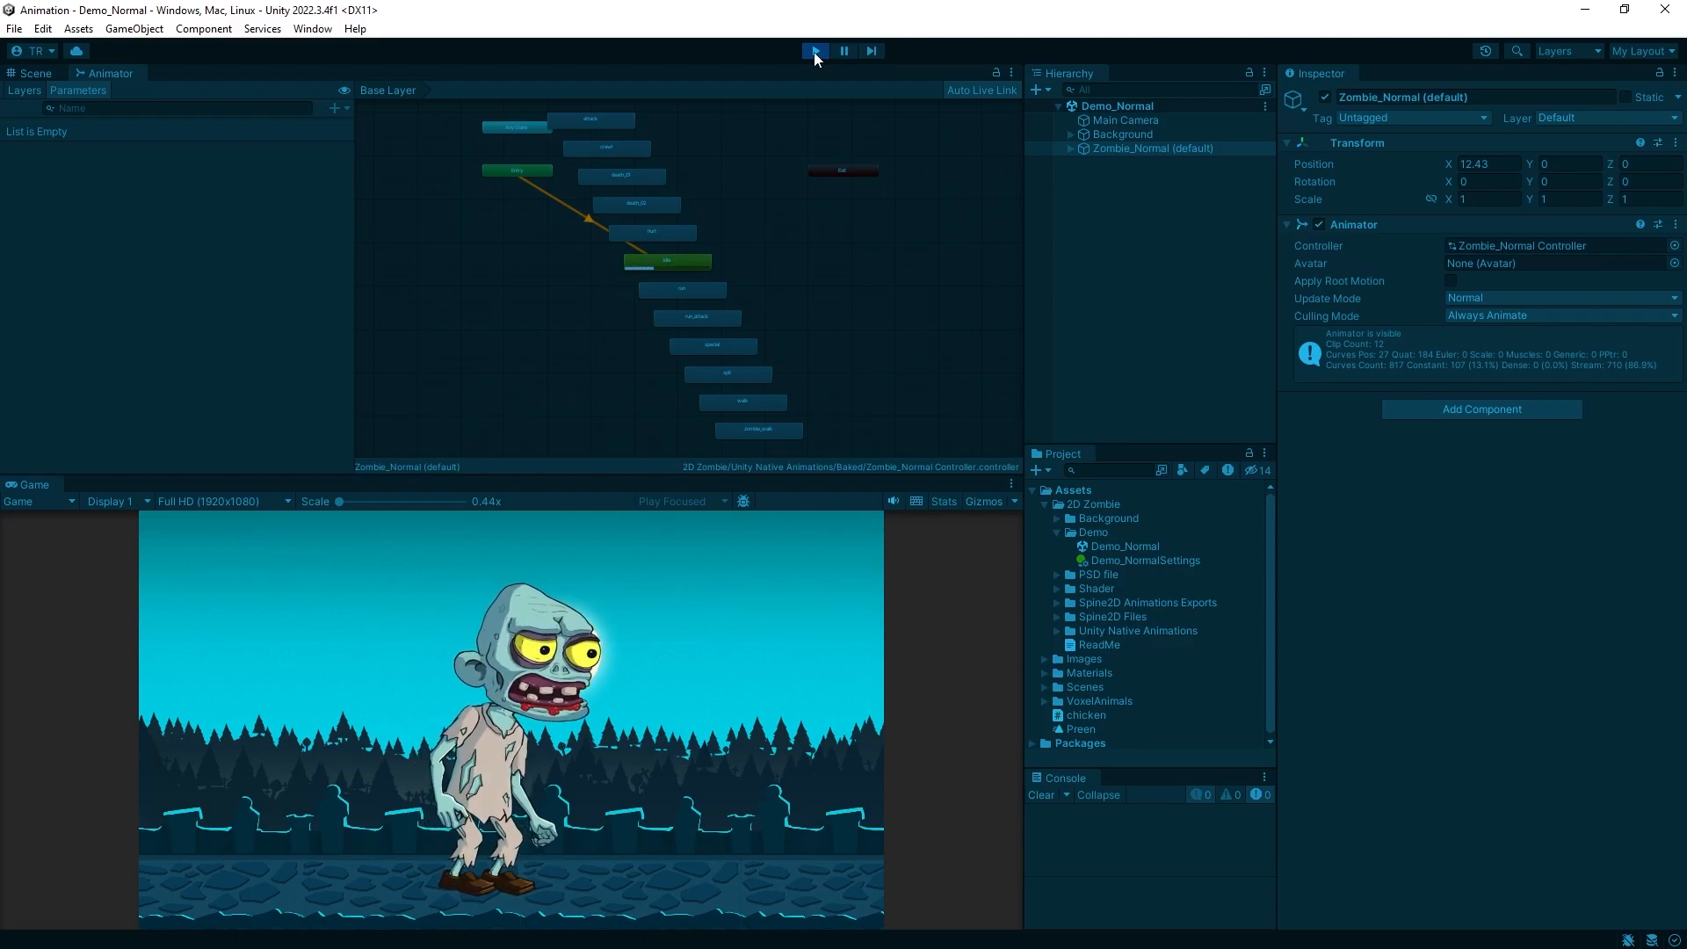
pyautogui.click(814, 51)
pyautogui.click(1057, 533)
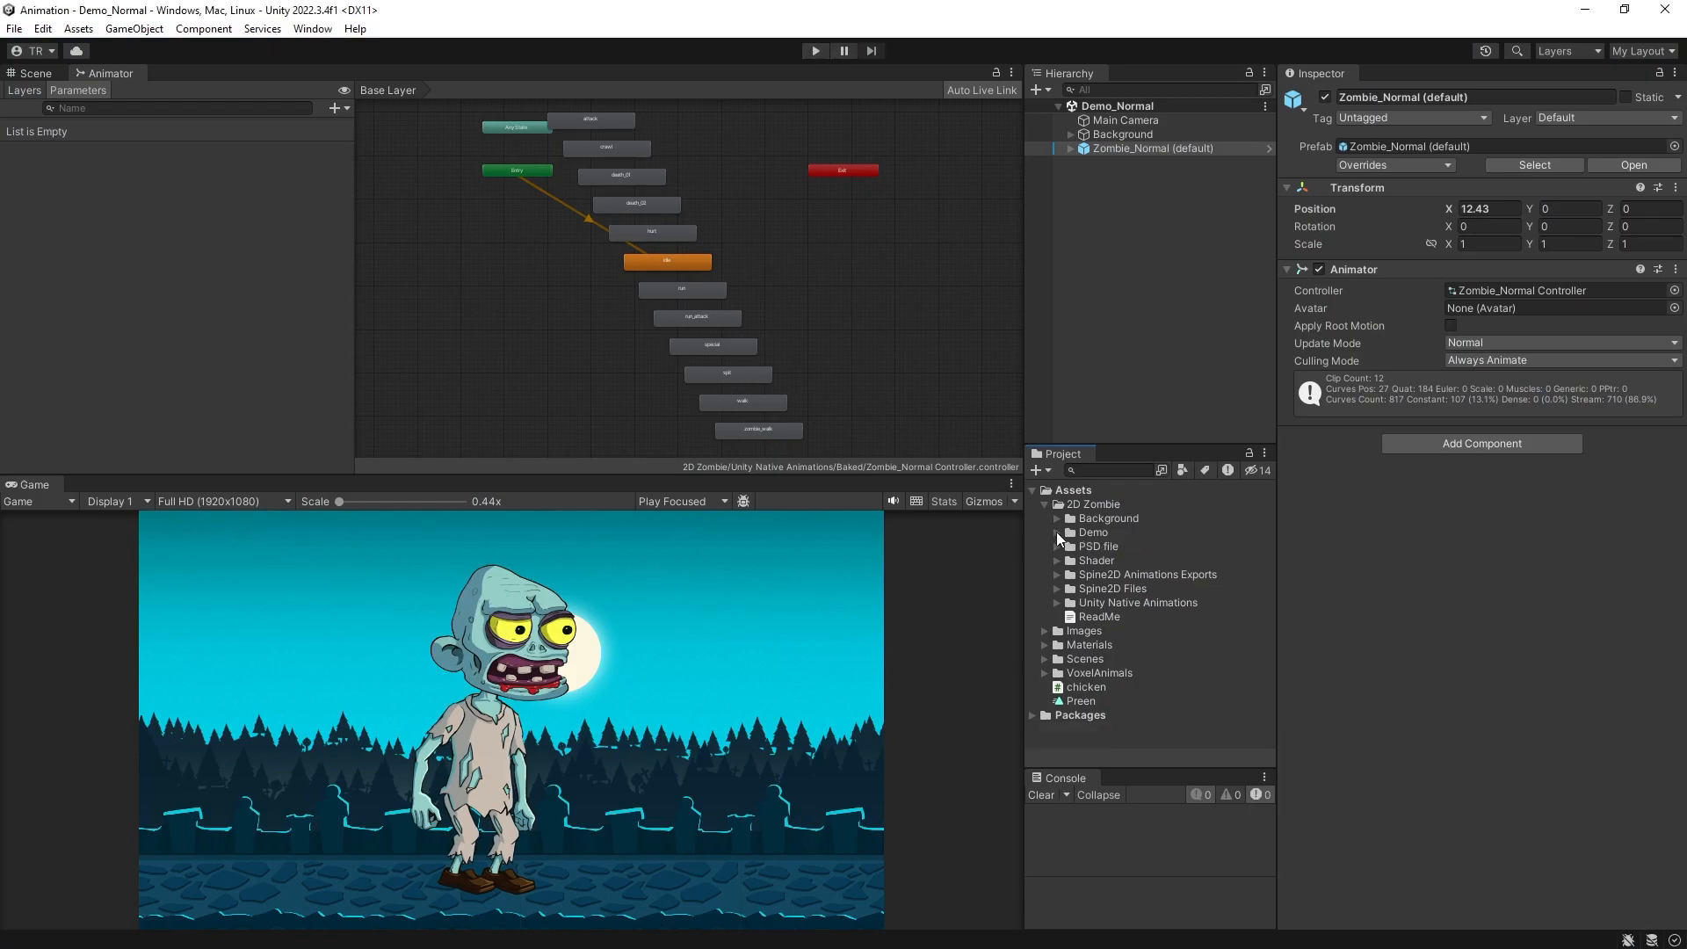
pyautogui.click(1044, 503)
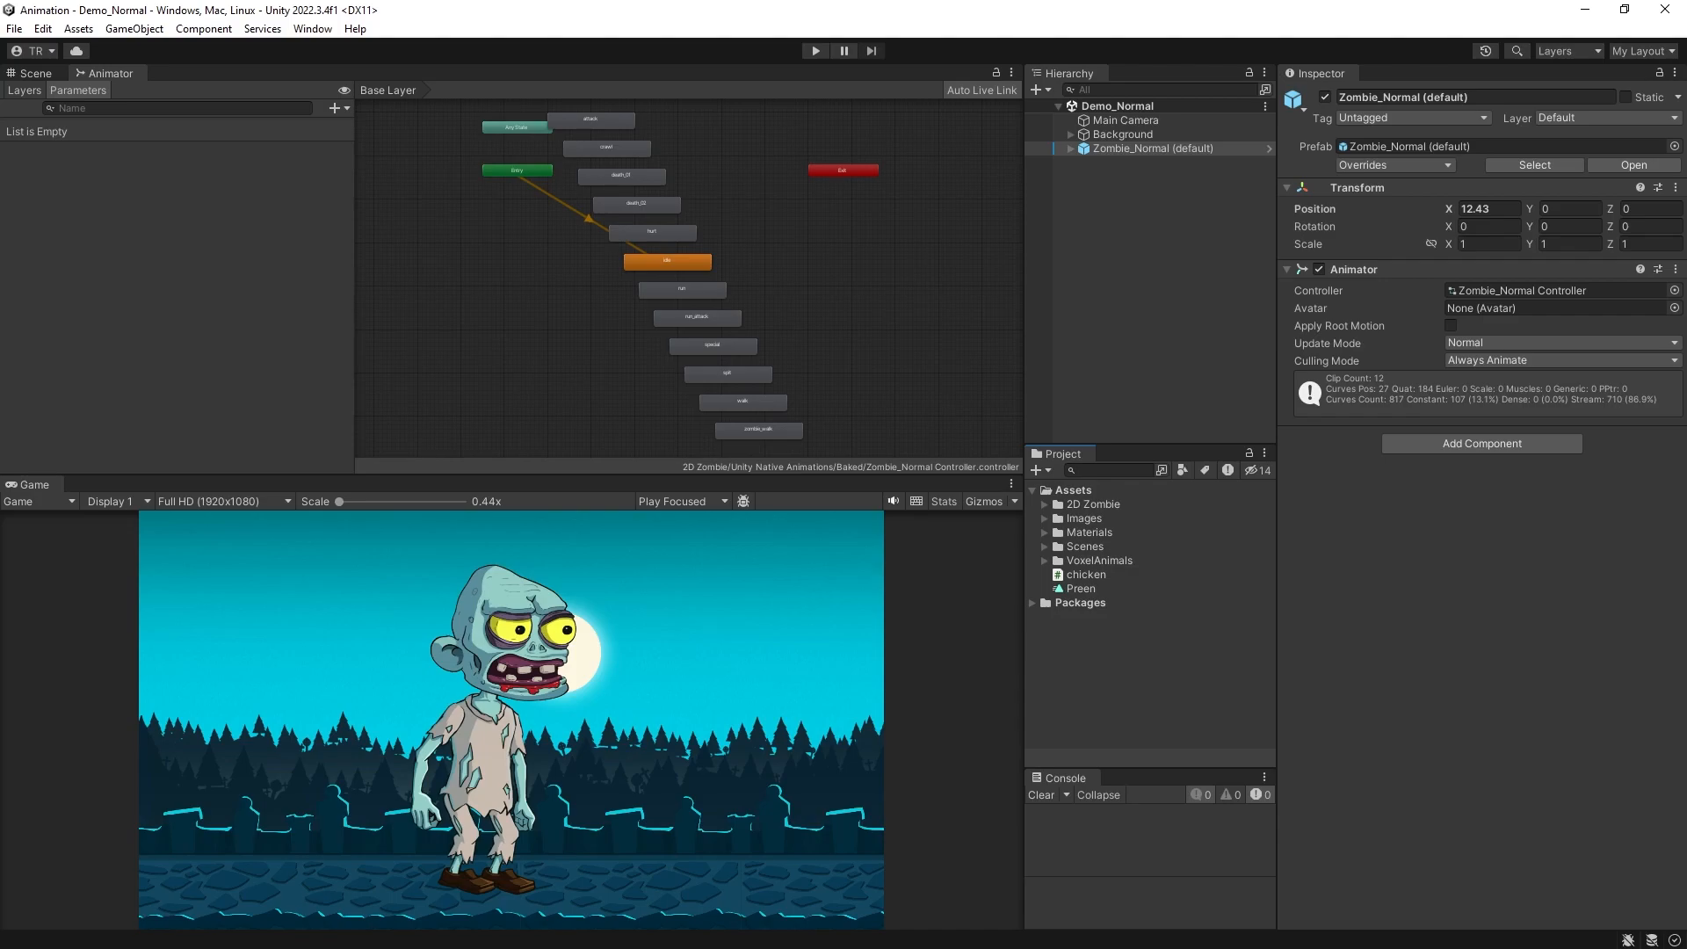
# Step: Create an Animator Controller in the Assets folder, keeping its default name
pyautogui.rightClick(1081, 669)
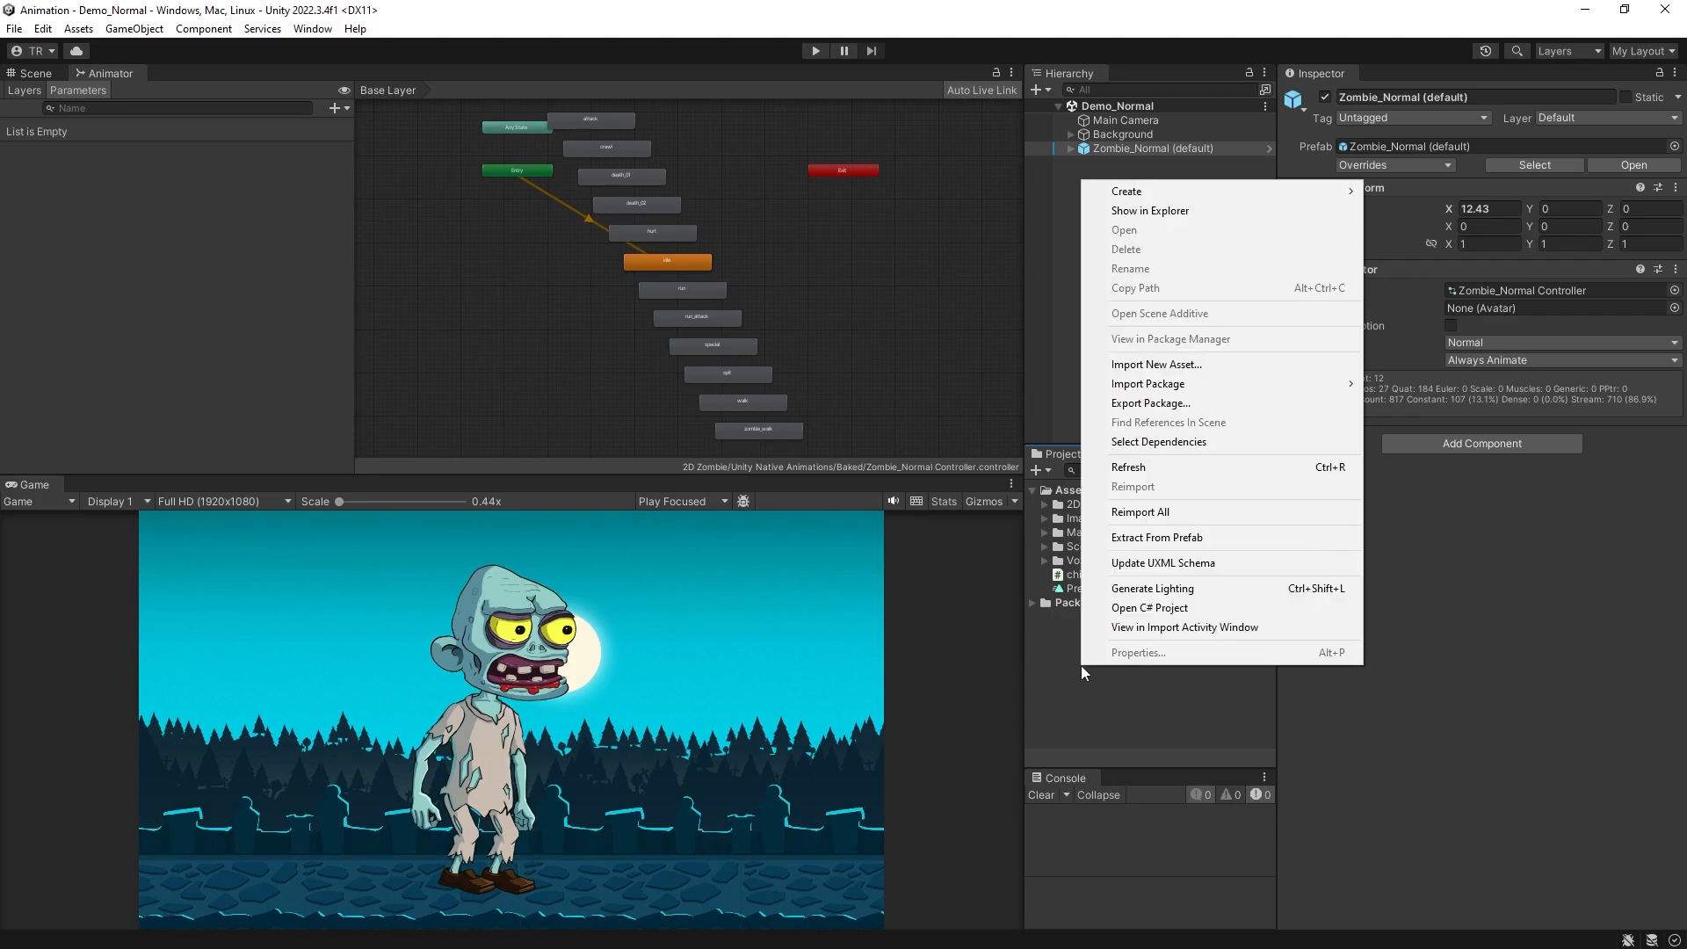
pyautogui.moveTo(1142, 192)
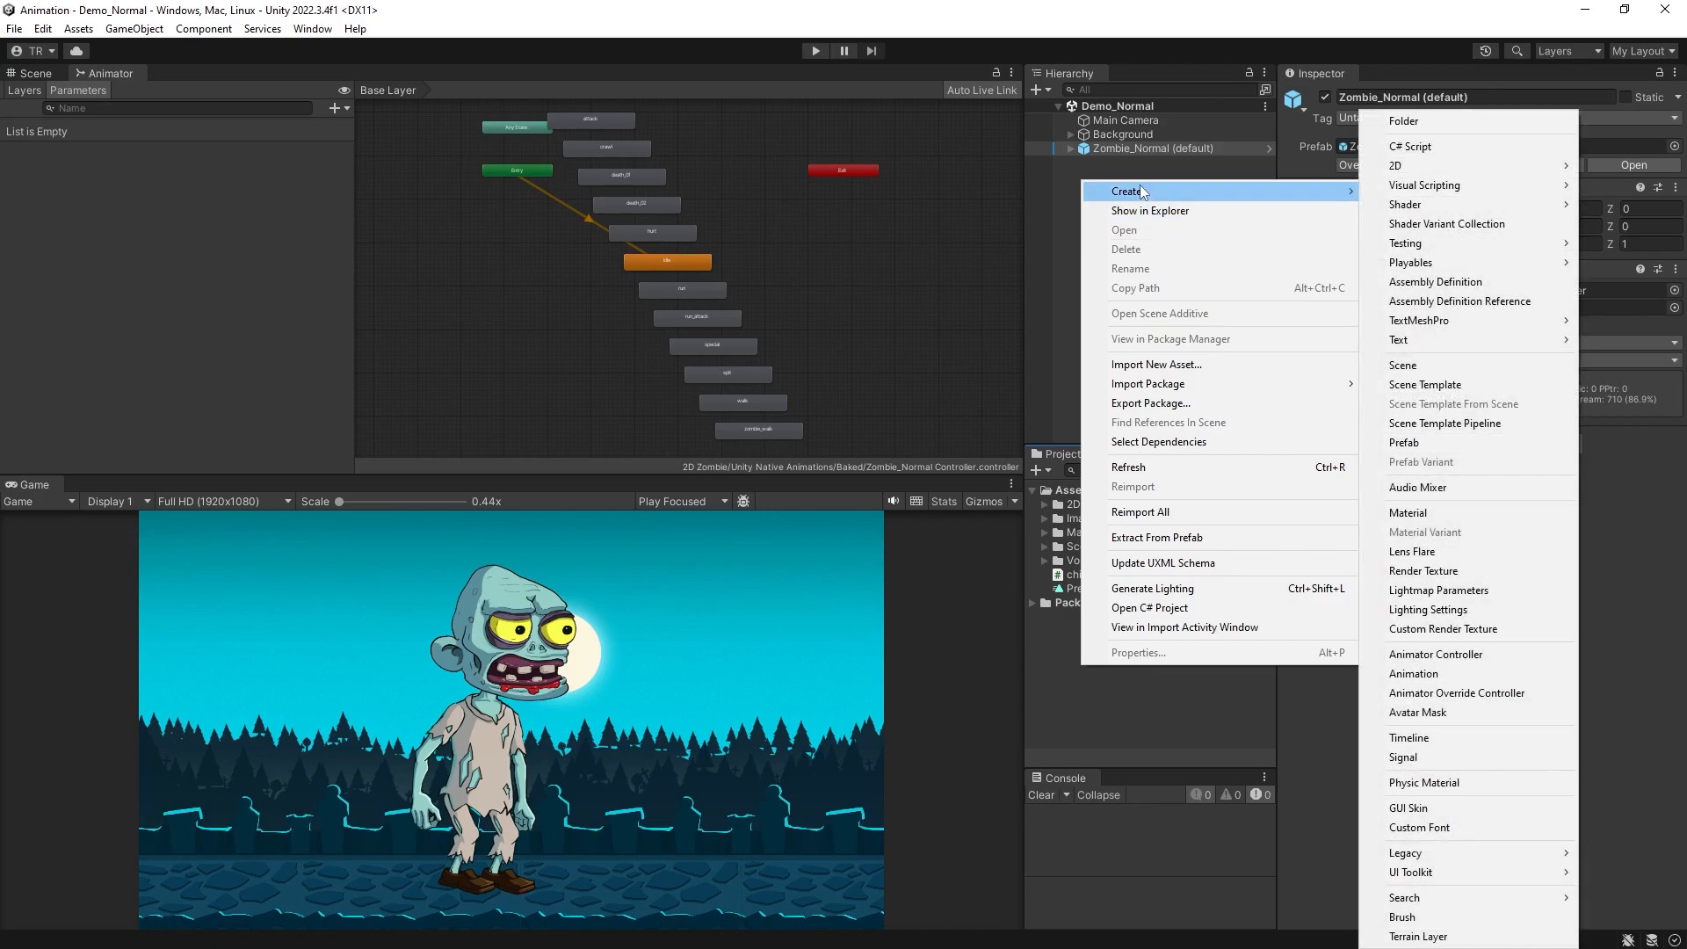
pyautogui.click(1428, 655)
pyautogui.press('Return')
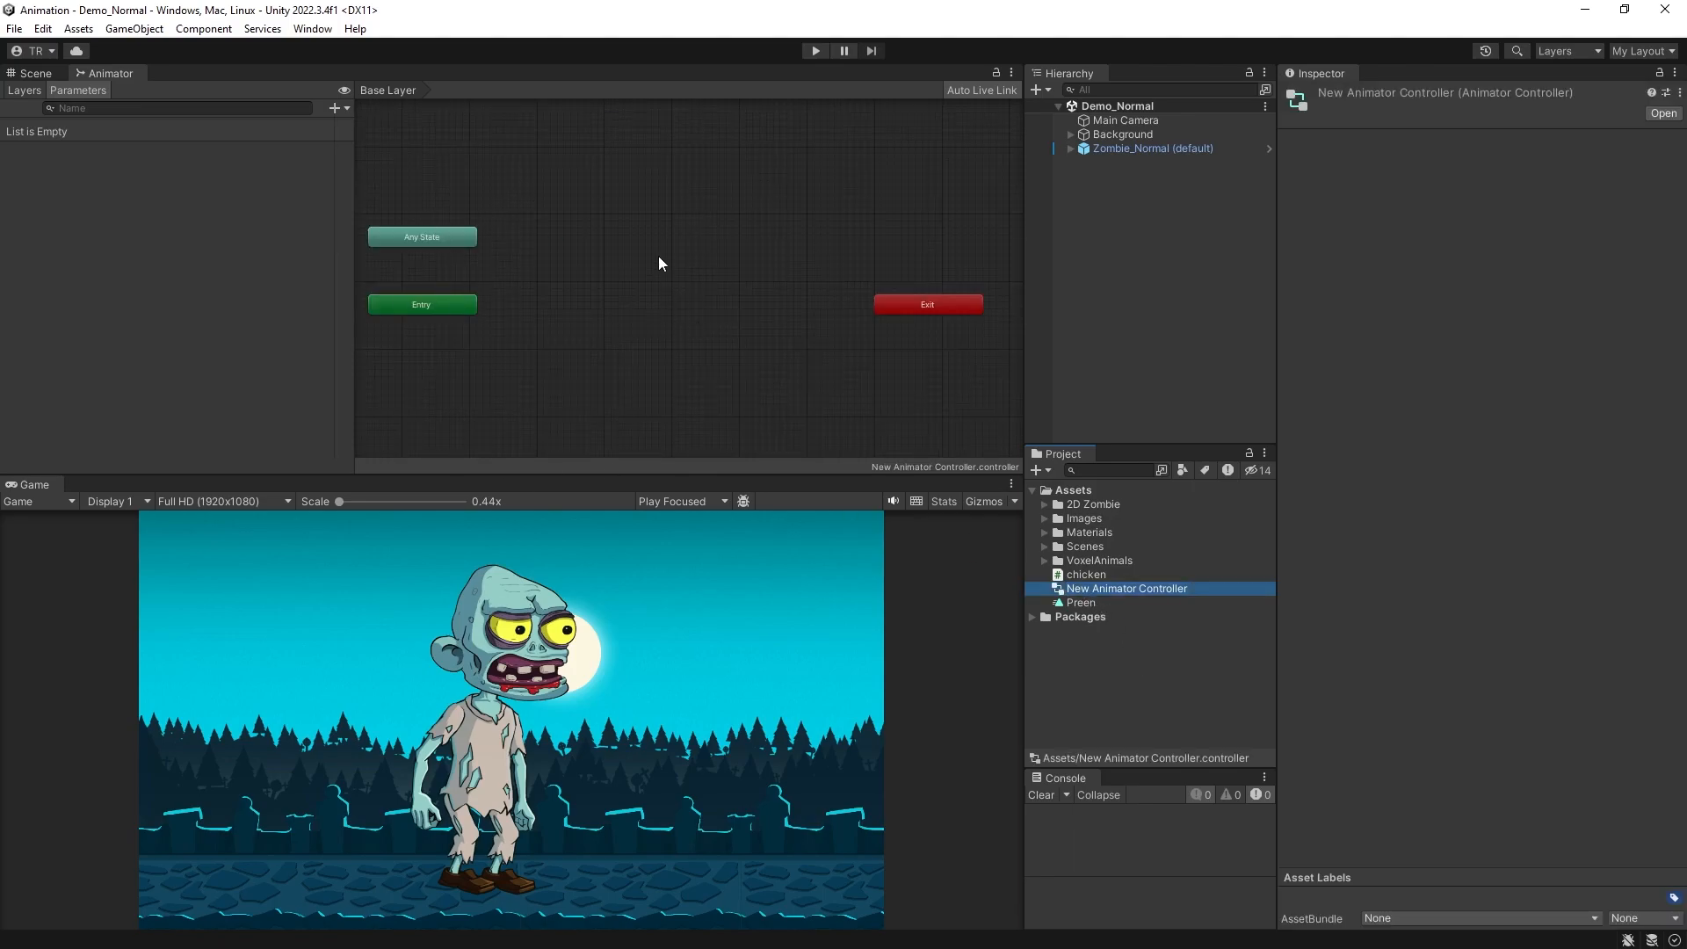
pyautogui.click(1129, 678)
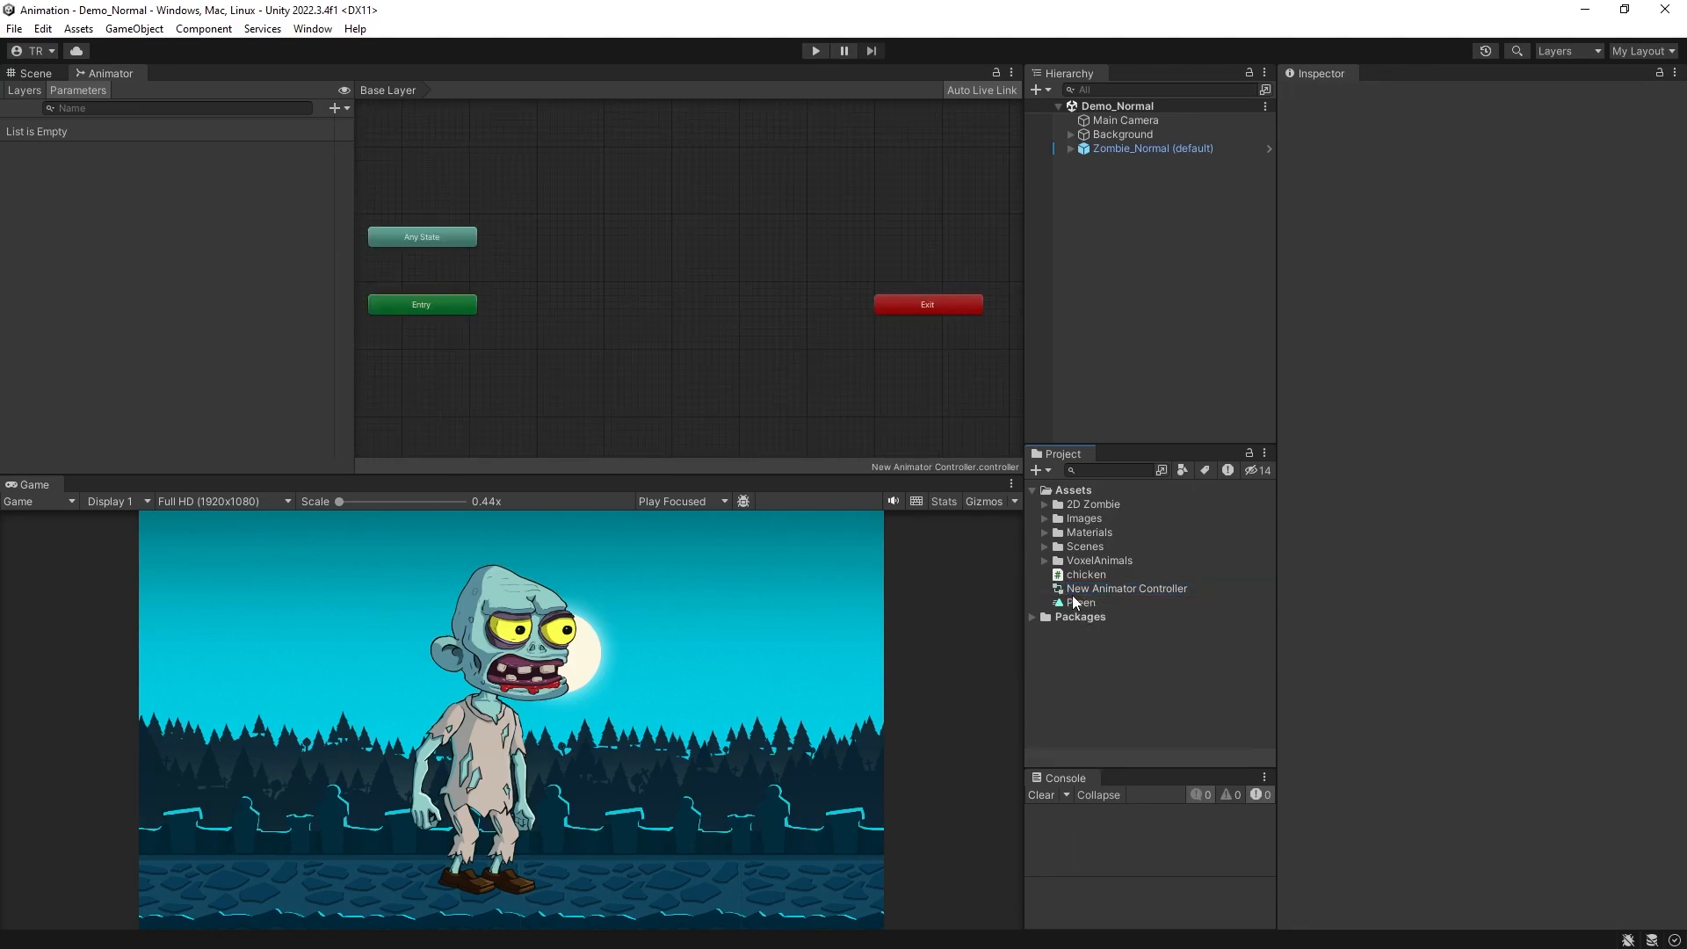
# Step: Delete the New Animator Controller asset from the project
pyautogui.click(1073, 594)
pyautogui.press('Delete')
pyautogui.click(879, 516)
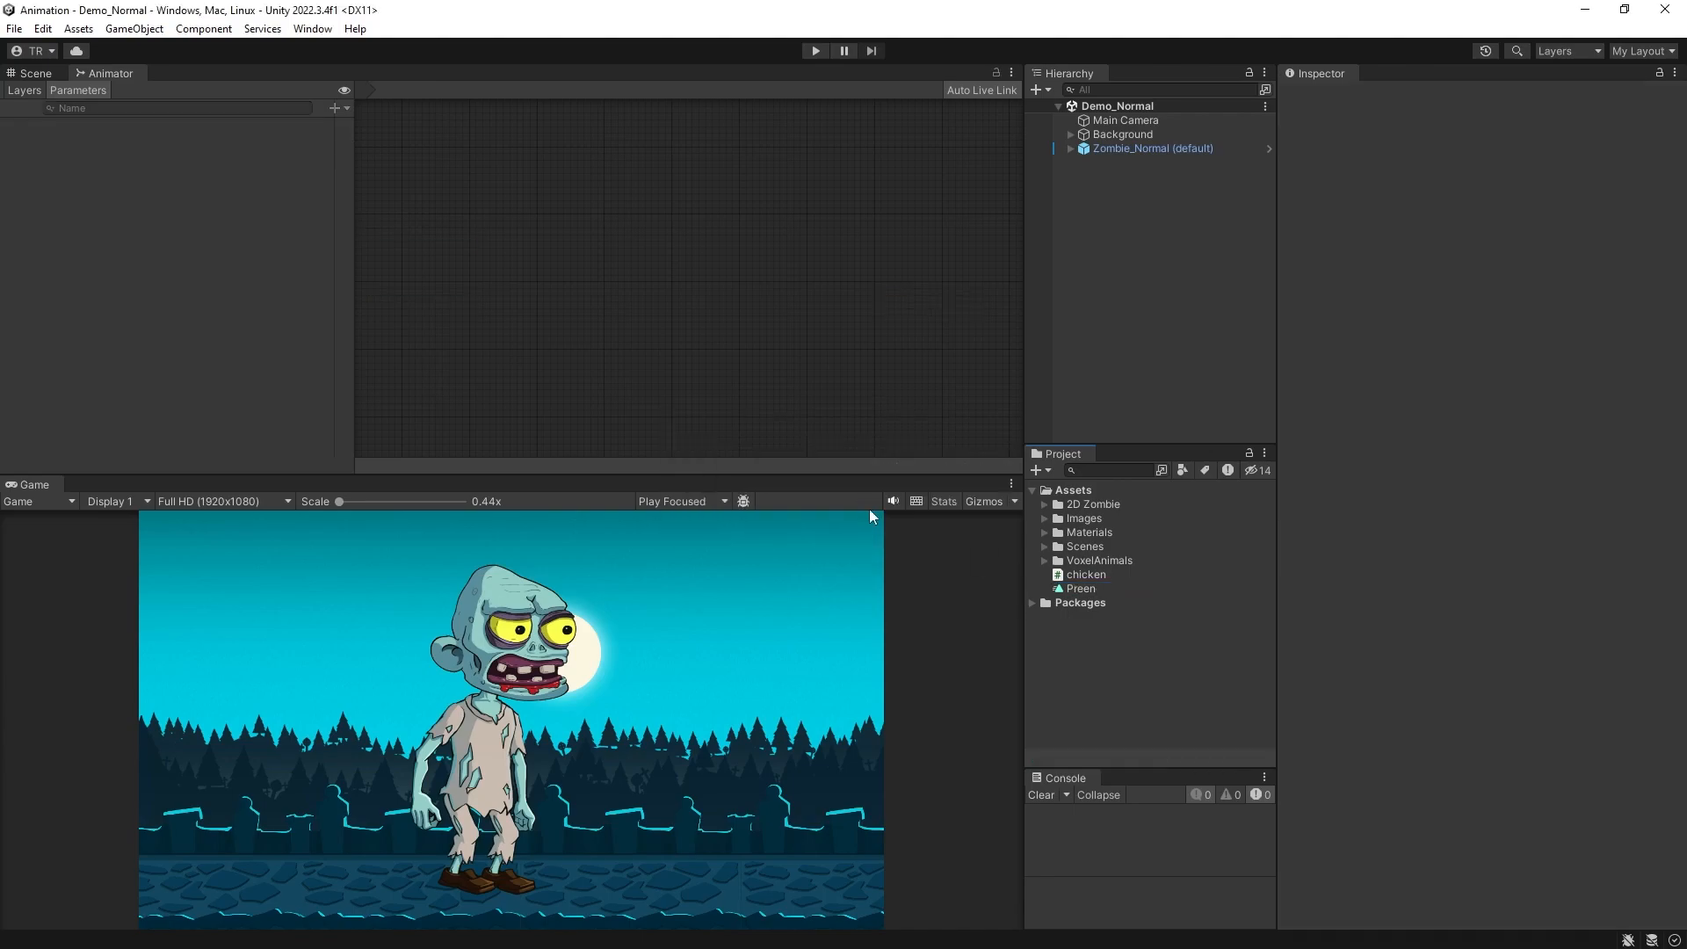